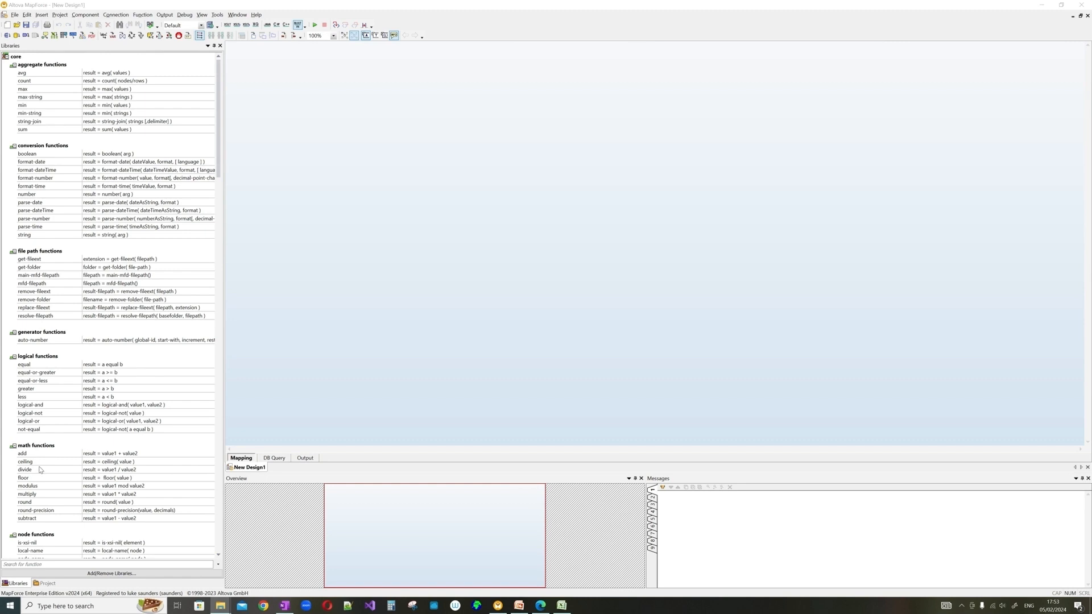
# - Scroll the core library to read the mfd-filepath and parse-time tooltips, then open the Insert menu
pyautogui.scroll(-4, 40, 470)
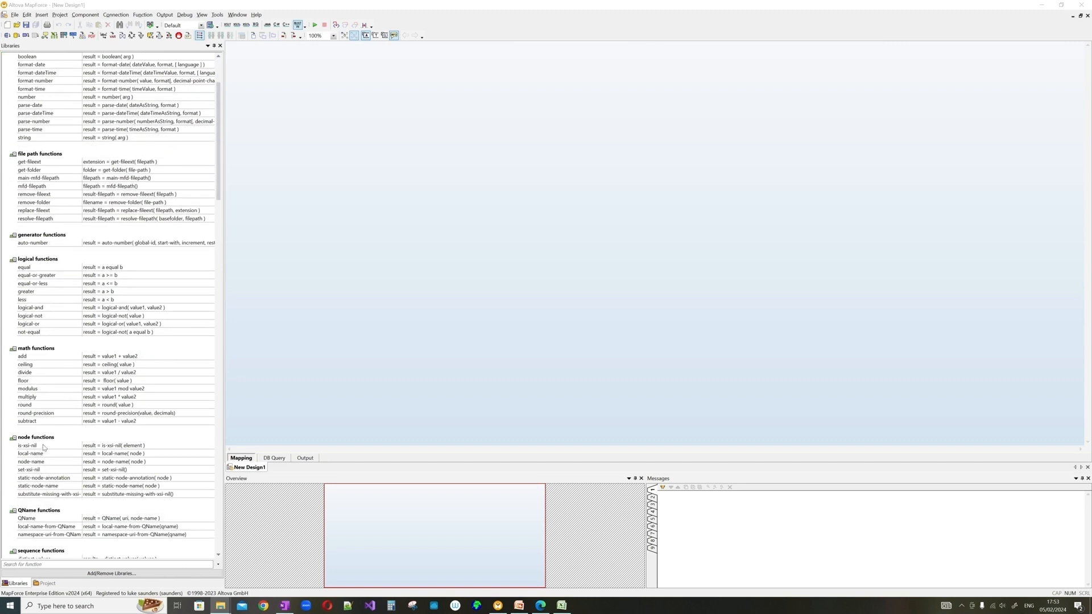
pyautogui.scroll(-6, 44, 447)
pyautogui.scroll(-3, 45, 448)
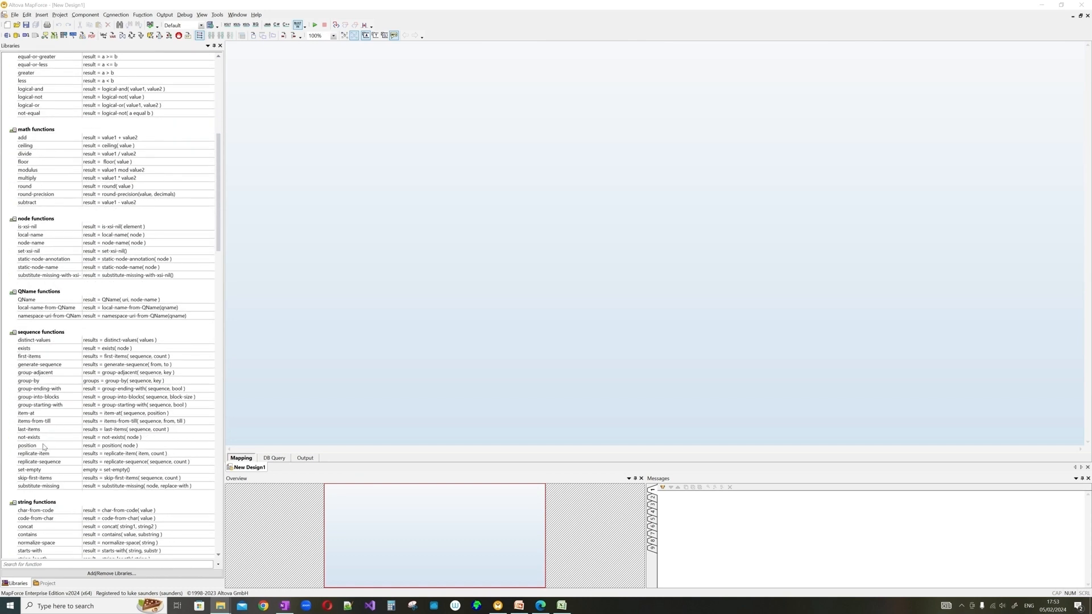
pyautogui.scroll(-5, 44, 447)
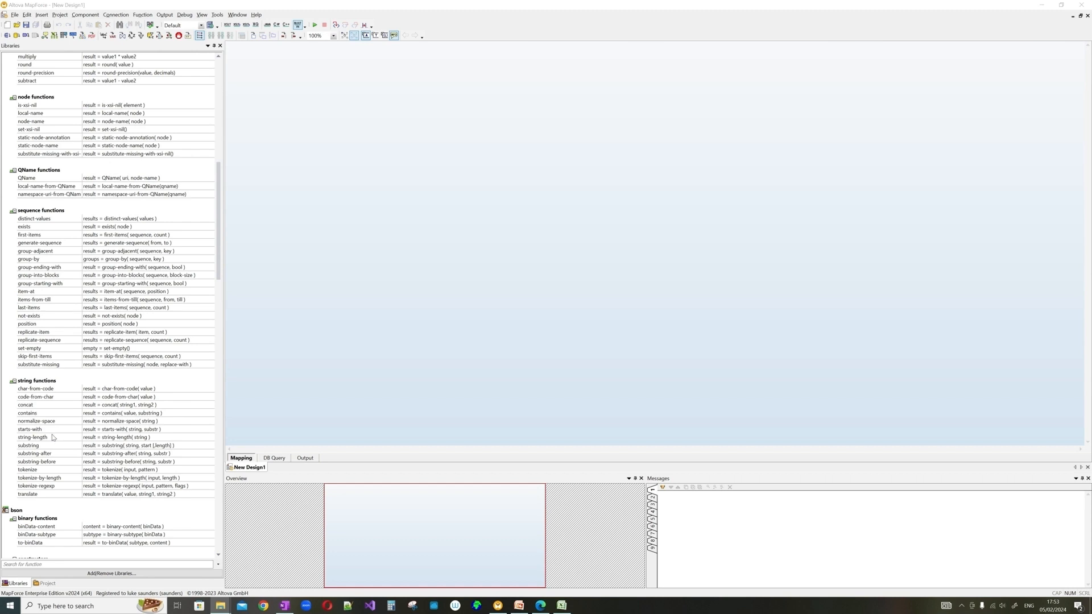
pyautogui.scroll(-6, 52, 437)
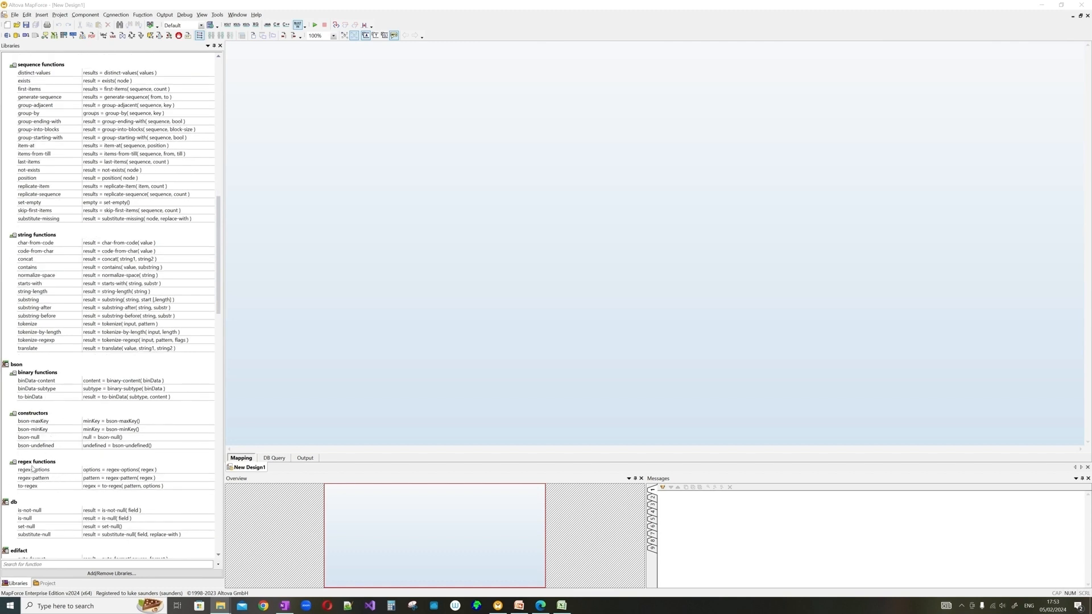
pyautogui.scroll(-7, 78, 447)
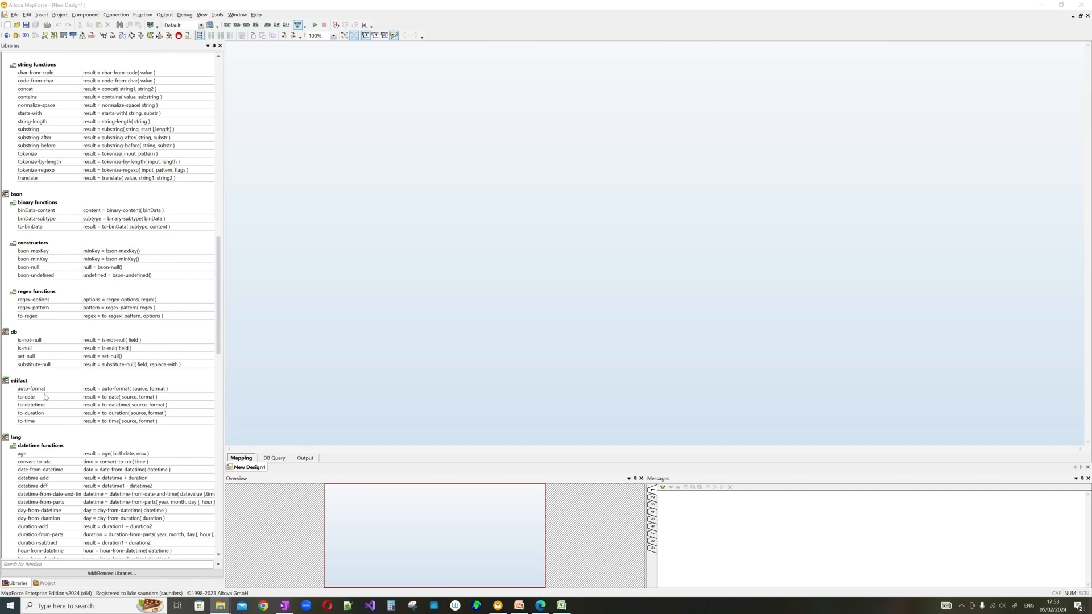
pyautogui.scroll(-3, 220, 292)
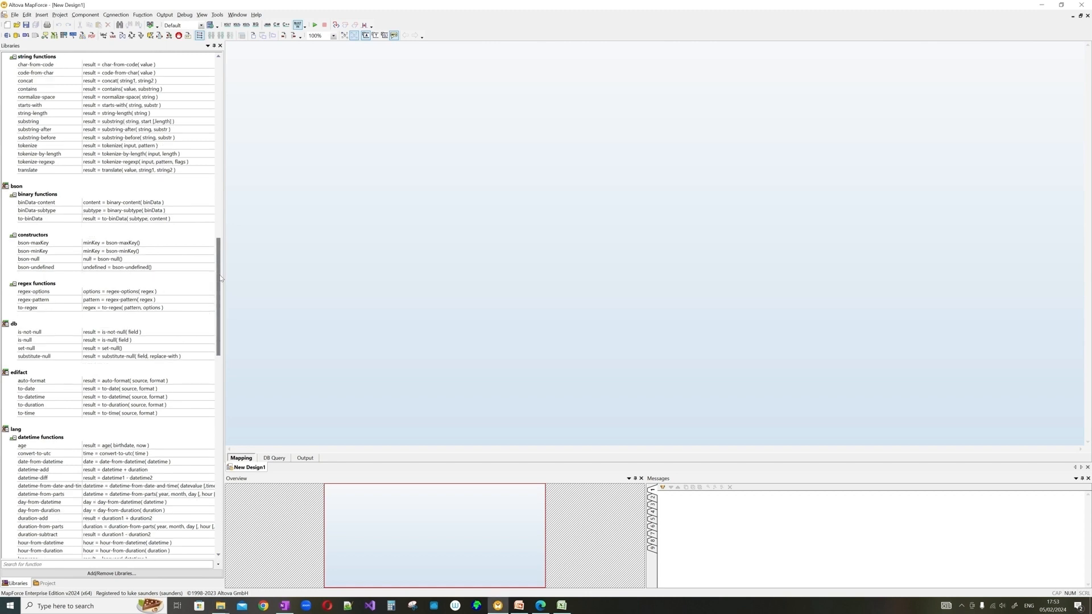
pyautogui.moveTo(221, 292); pyautogui.dragTo(217, 89)
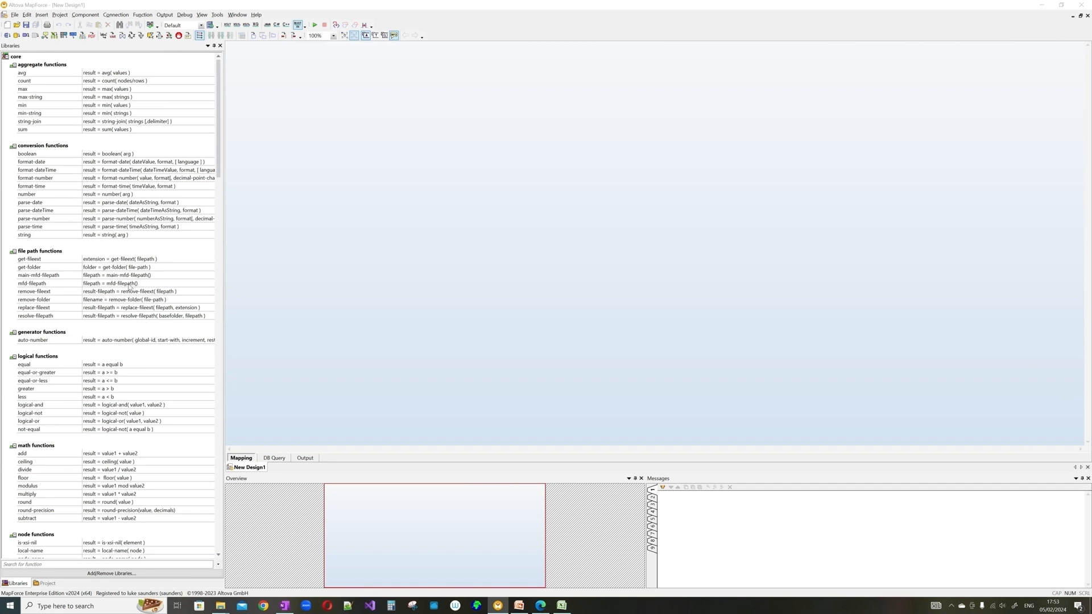
pyautogui.moveTo(129, 285)
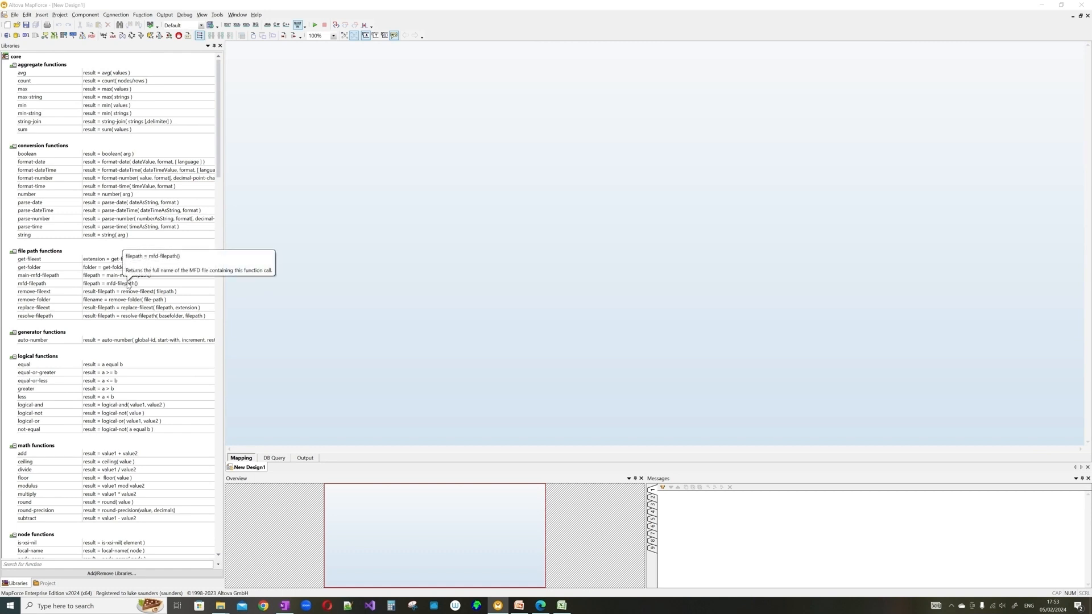
pyautogui.moveTo(128, 229)
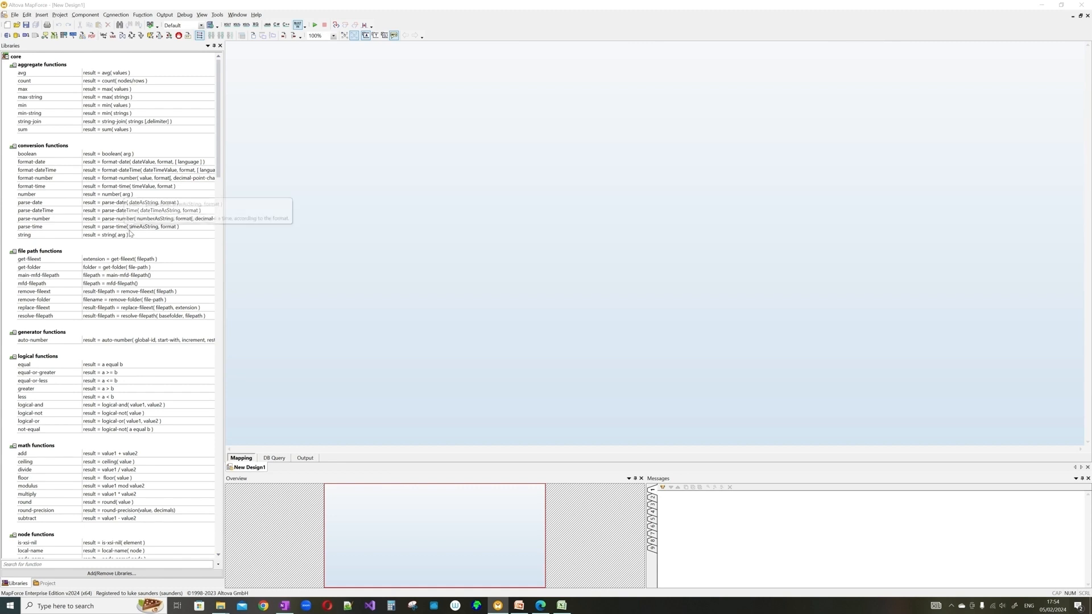
pyautogui.click(45, 15)
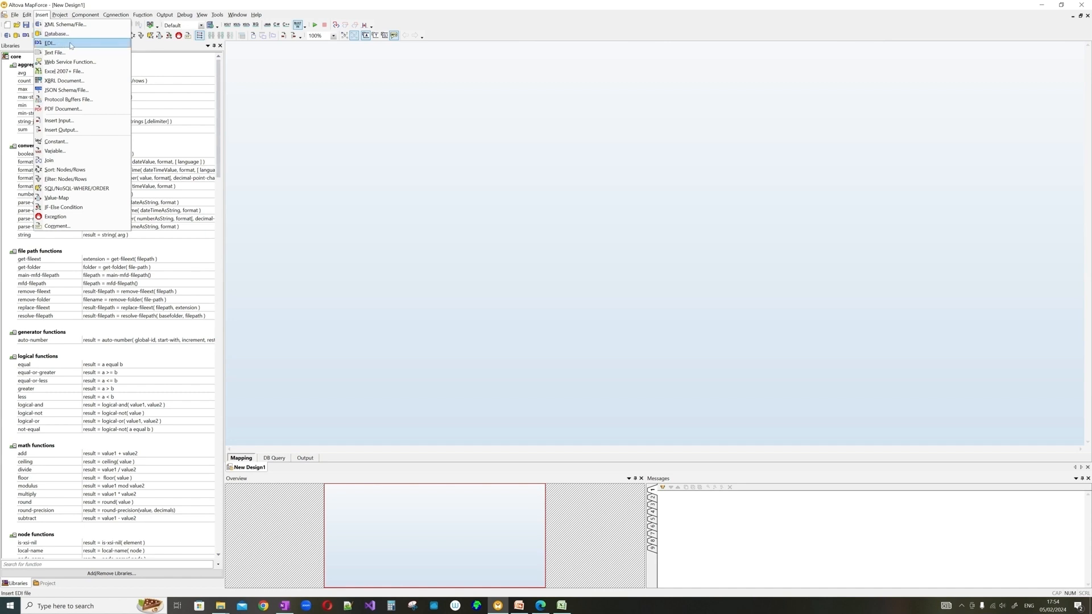
# - Preview the EDI collection browser and a manual GET web service call, closing both without adding anything
pyautogui.click(71, 45)
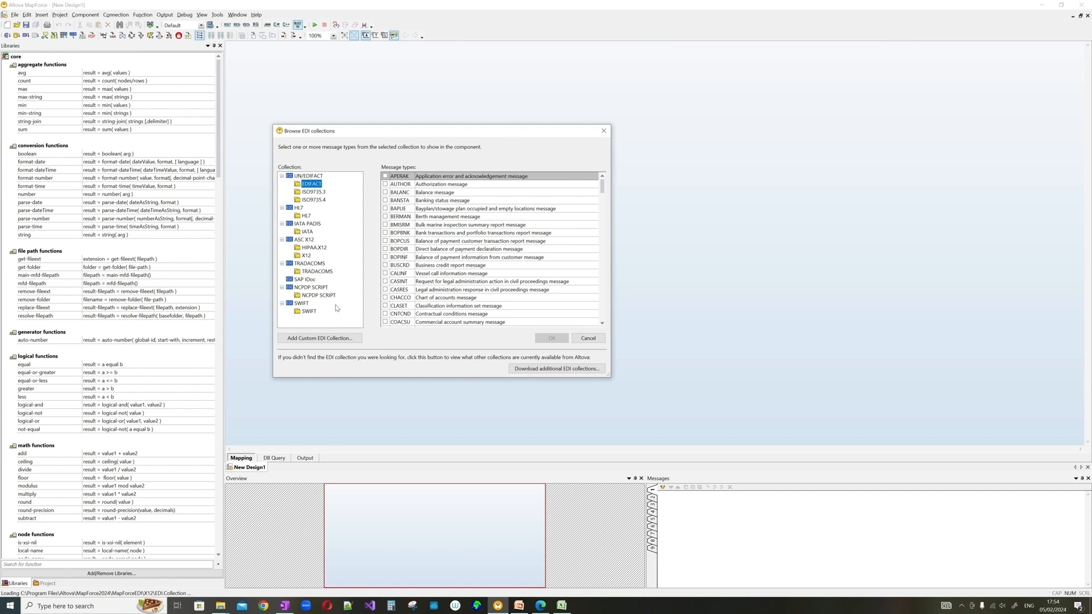
pyautogui.click(603, 131)
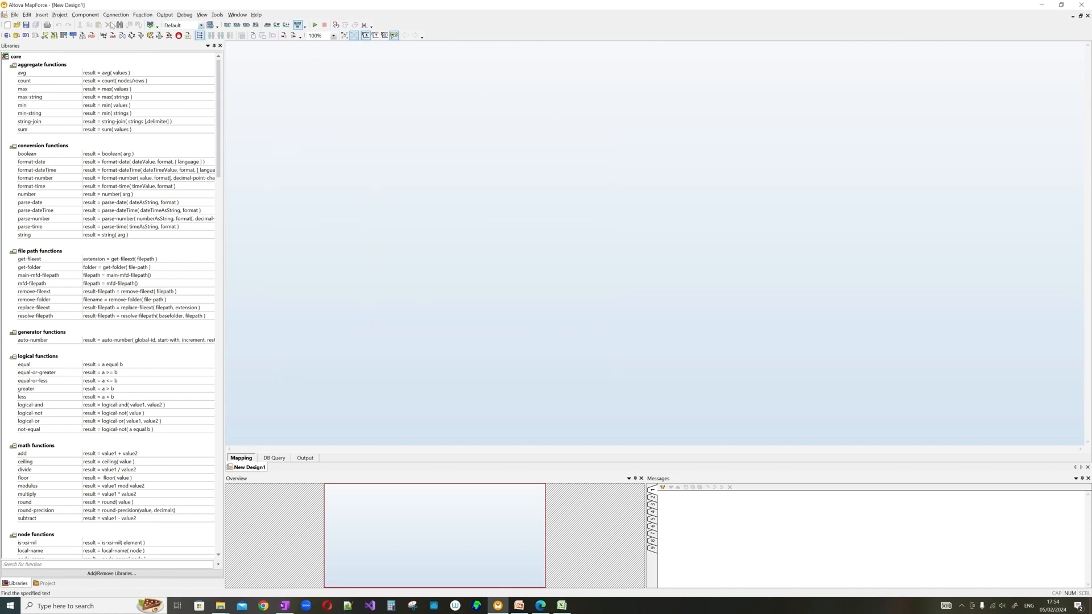
pyautogui.click(42, 14)
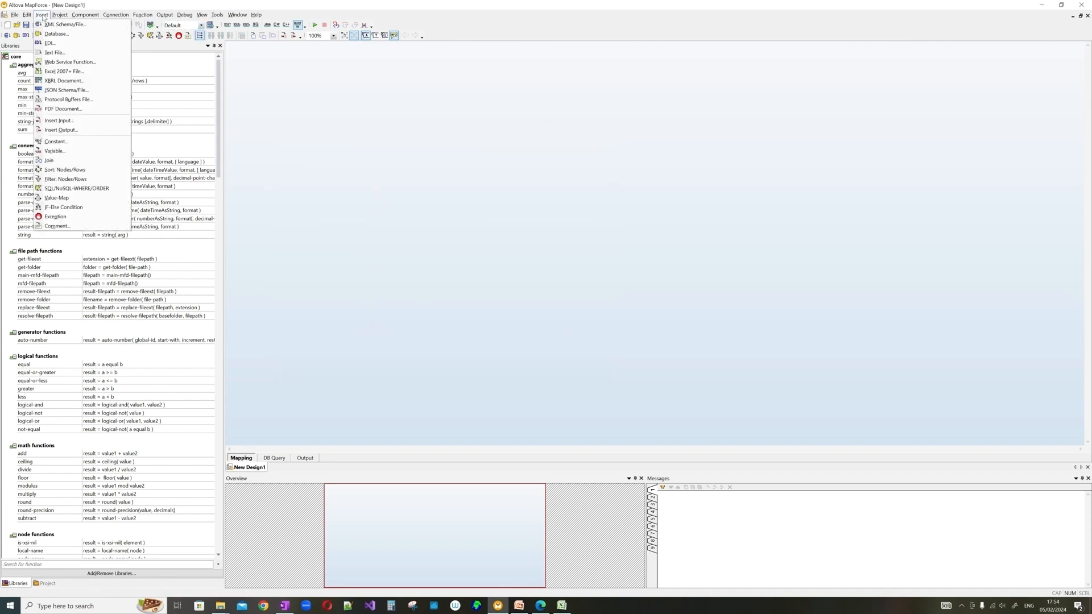
pyautogui.click(87, 63)
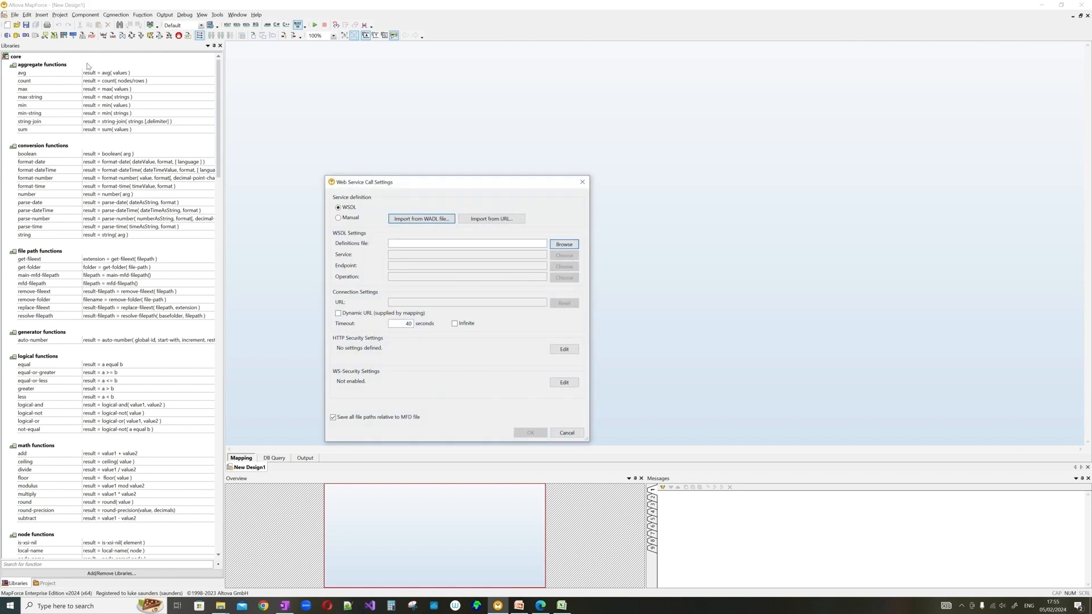
pyautogui.click(362, 217)
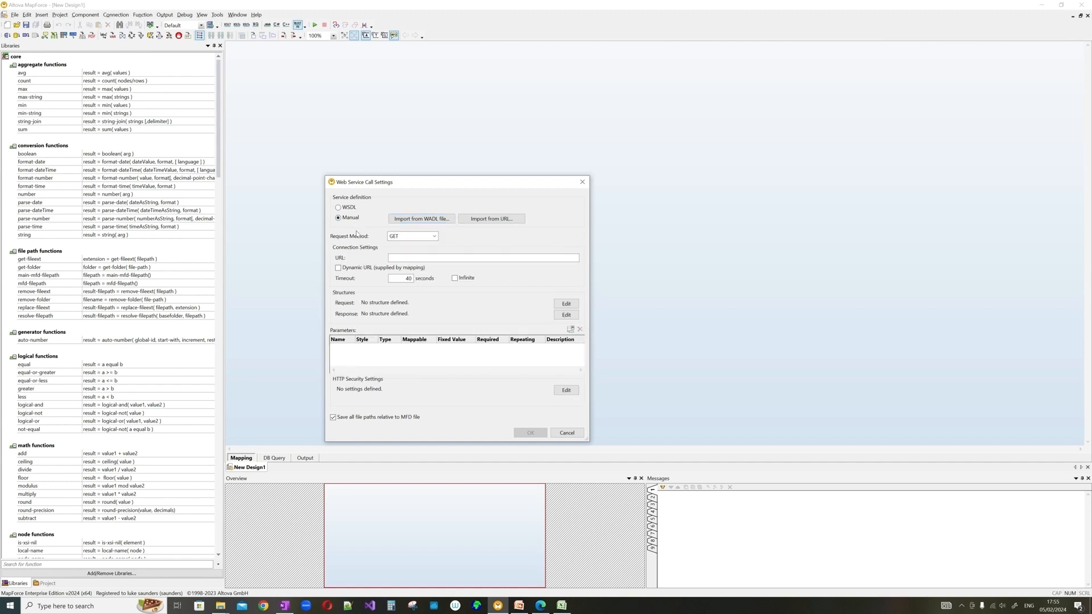
pyautogui.click(402, 258)
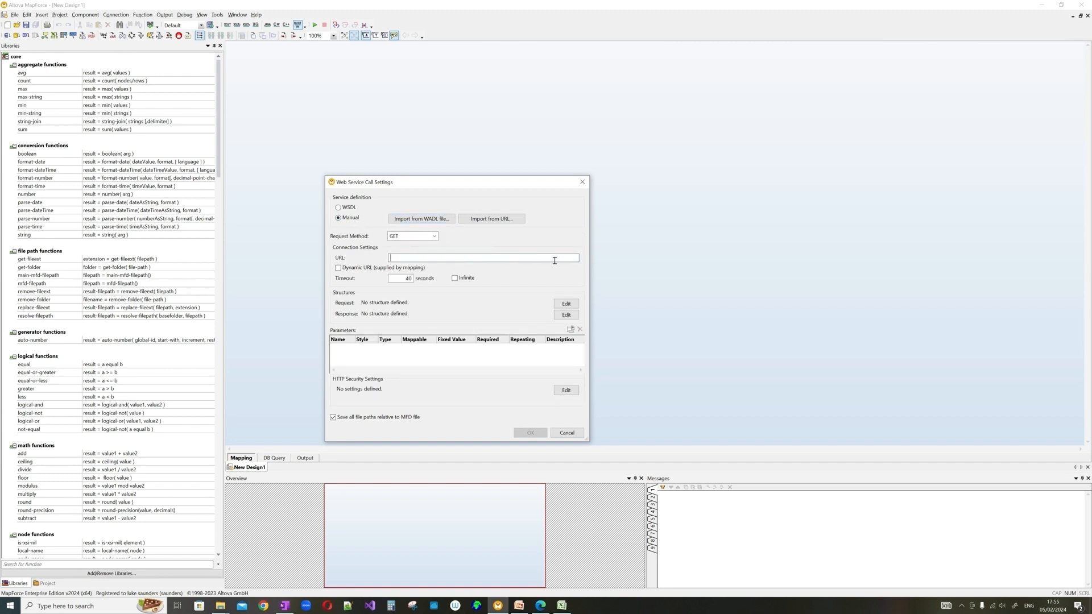
pyautogui.click(435, 237)
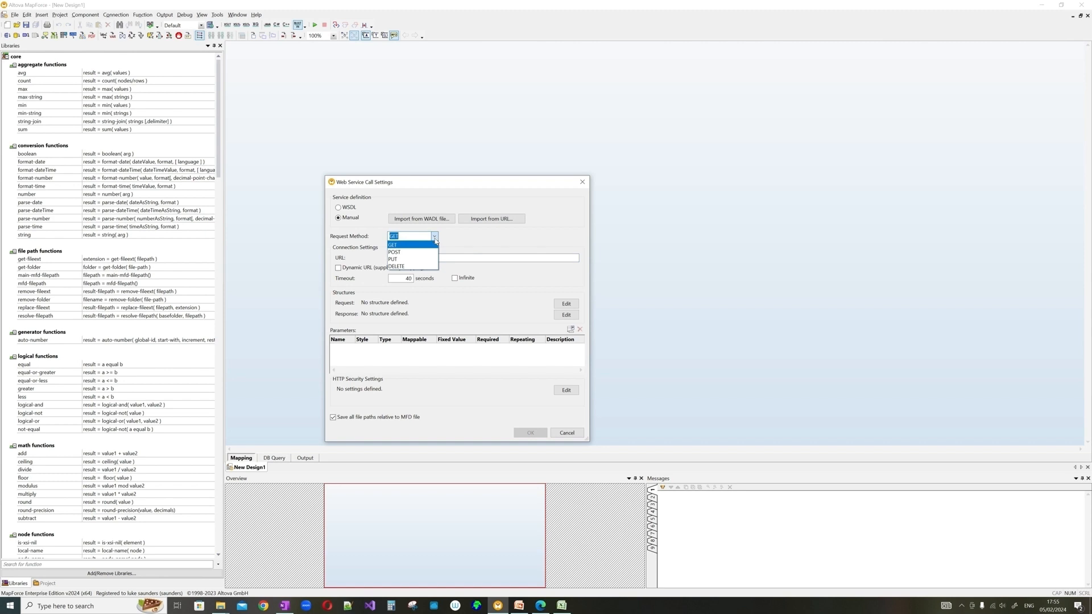
pyautogui.click(446, 242)
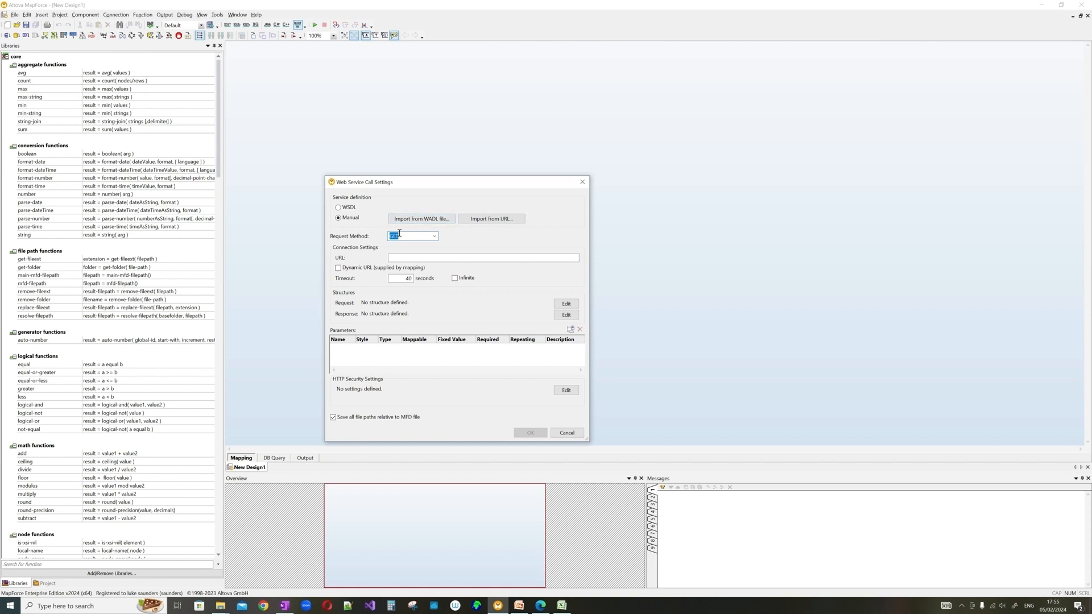
pyautogui.click(435, 237)
pyautogui.click(448, 243)
pyautogui.click(583, 182)
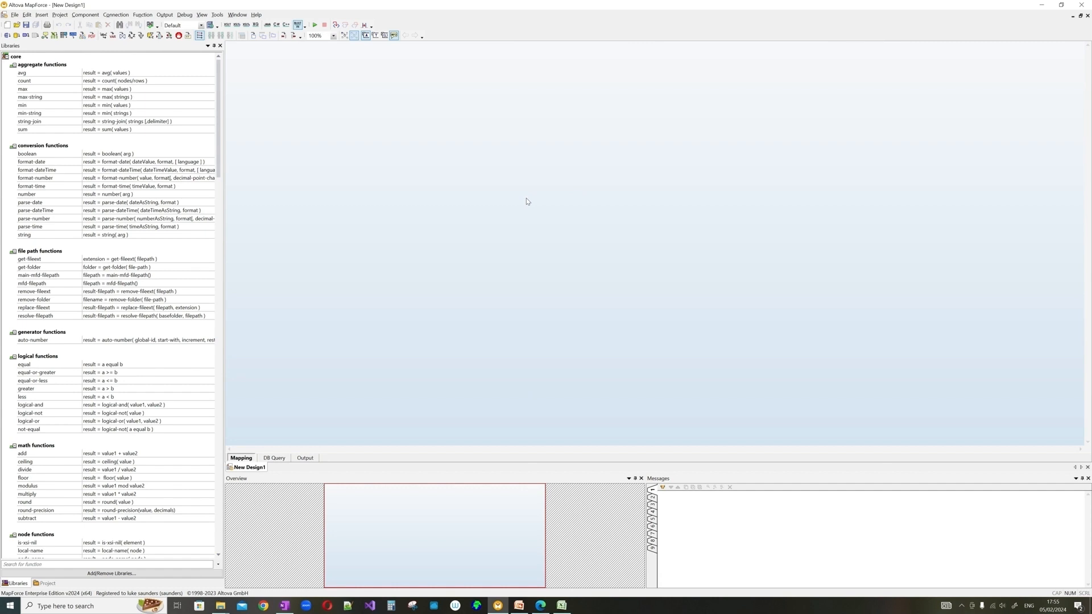
# - Dismiss the Insert menu and switch over to the Excel workbook
pyautogui.click(40, 15)
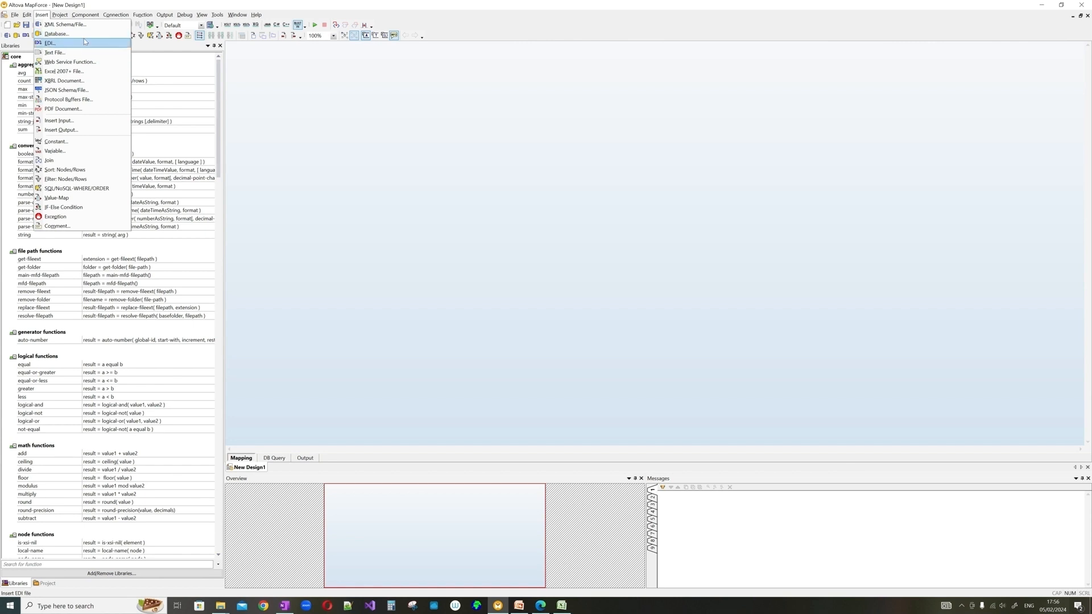
pyautogui.click(184, 5)
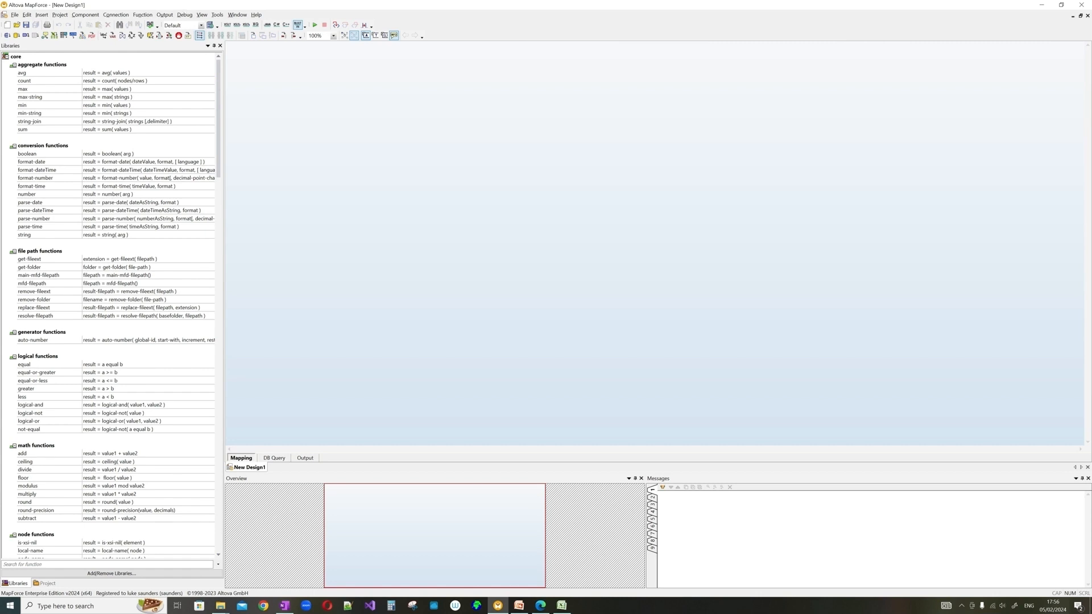
pyautogui.hotkey('alt', 'Tab')
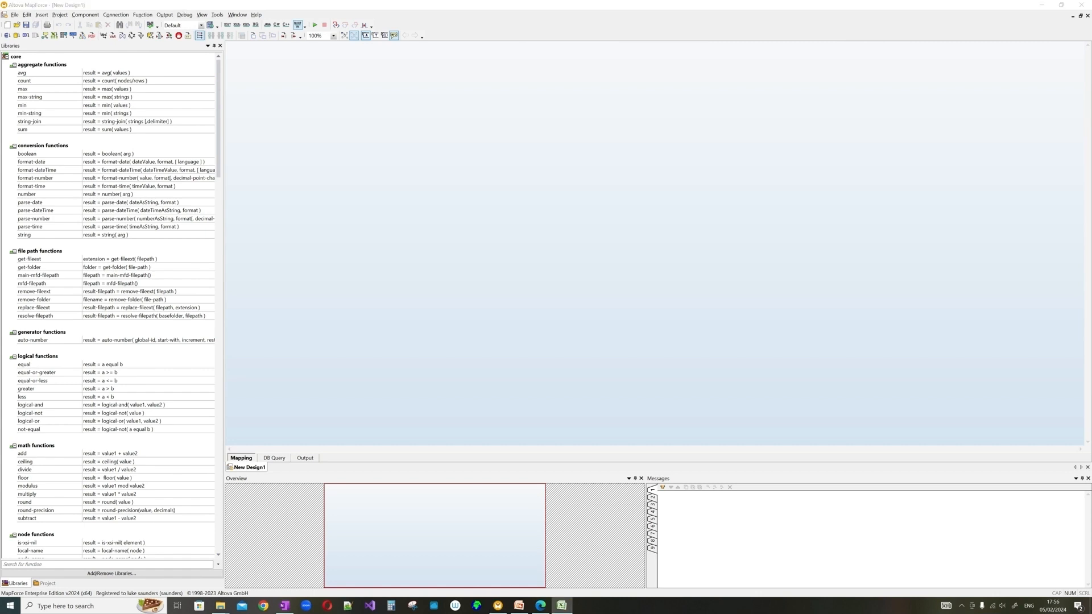
# - Drag the Technical Design Mapping workbook onto the screen and position it over MapForce
pyautogui.moveTo(0, 134); pyautogui.dragTo(567, 92)
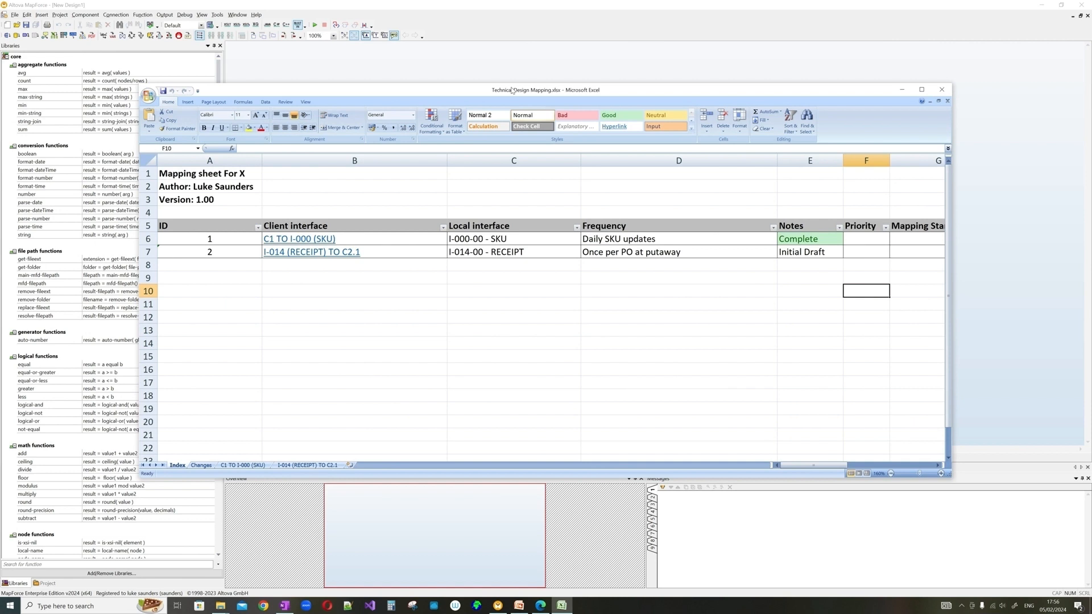
pyautogui.moveTo(512, 89); pyautogui.dragTo(563, 78)
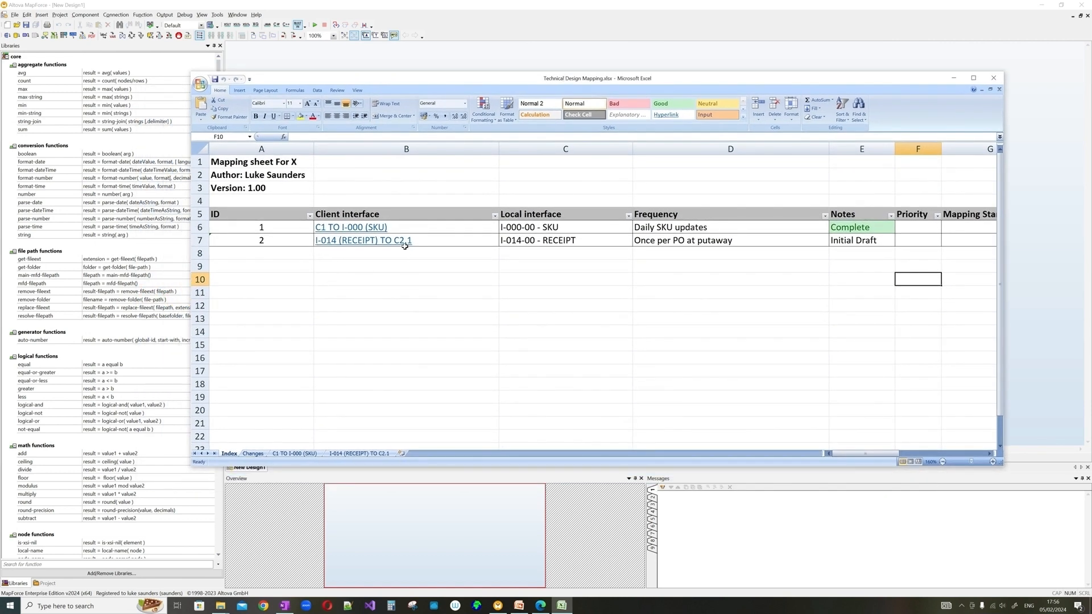
pyautogui.moveTo(406, 79); pyautogui.dragTo(407, 276)
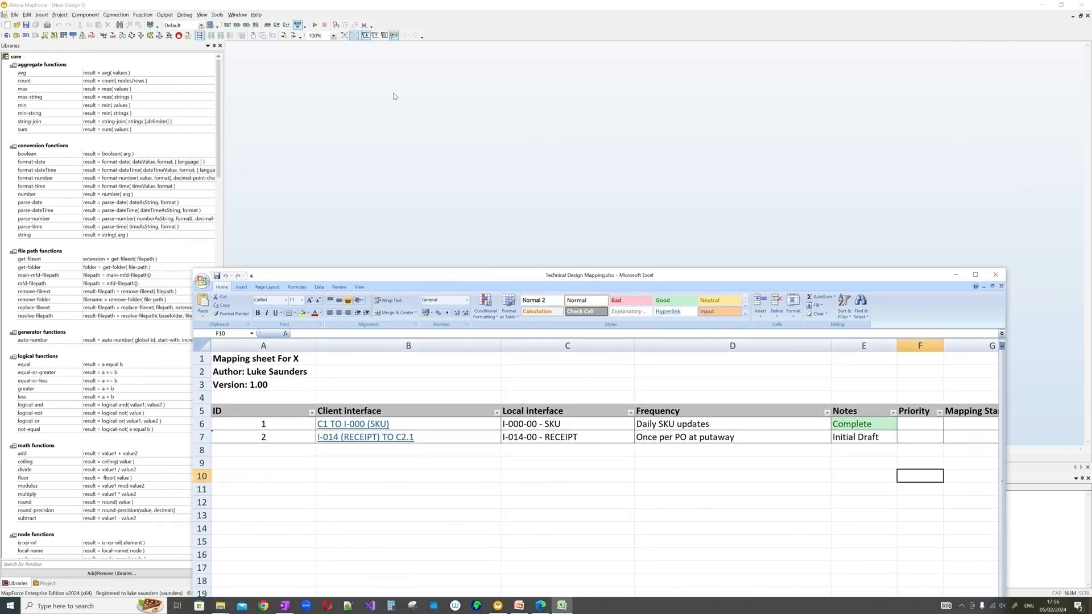
pyautogui.moveTo(548, 268); pyautogui.dragTo(513, 97)
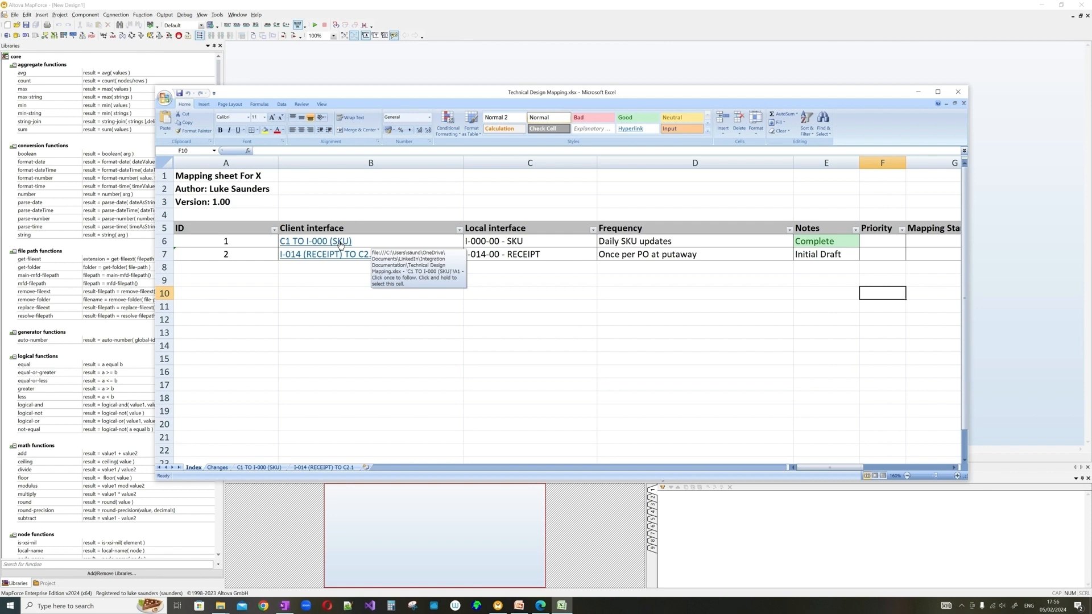
# - Open the C1 TO I-000 (SKU) sheet and review field rows 7-31 and mapping column H6-H31
pyautogui.click(341, 243)
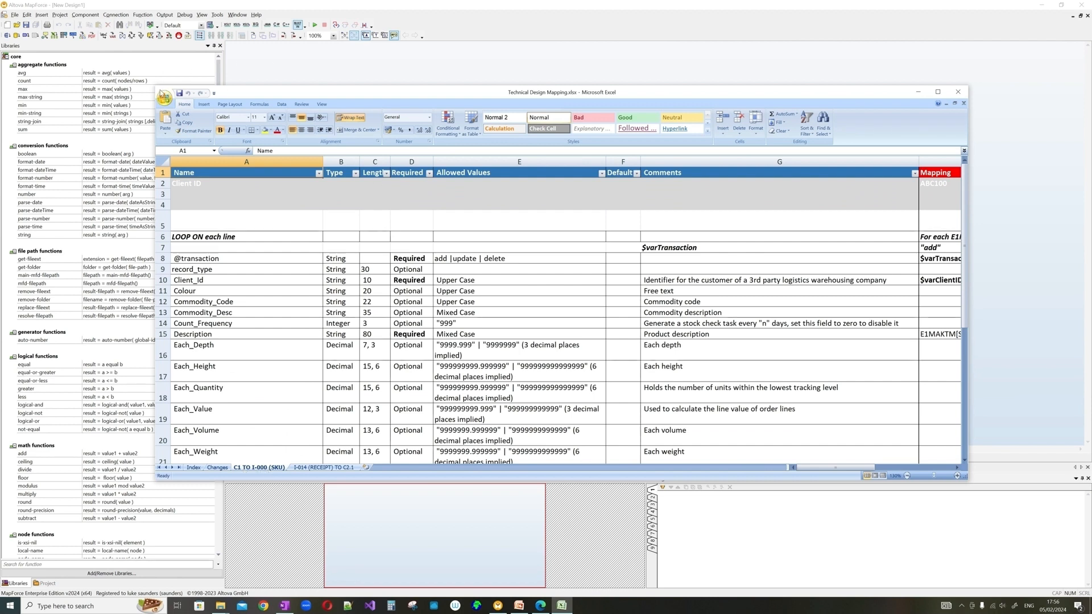
pyautogui.moveTo(157, 86); pyautogui.dragTo(157, 32)
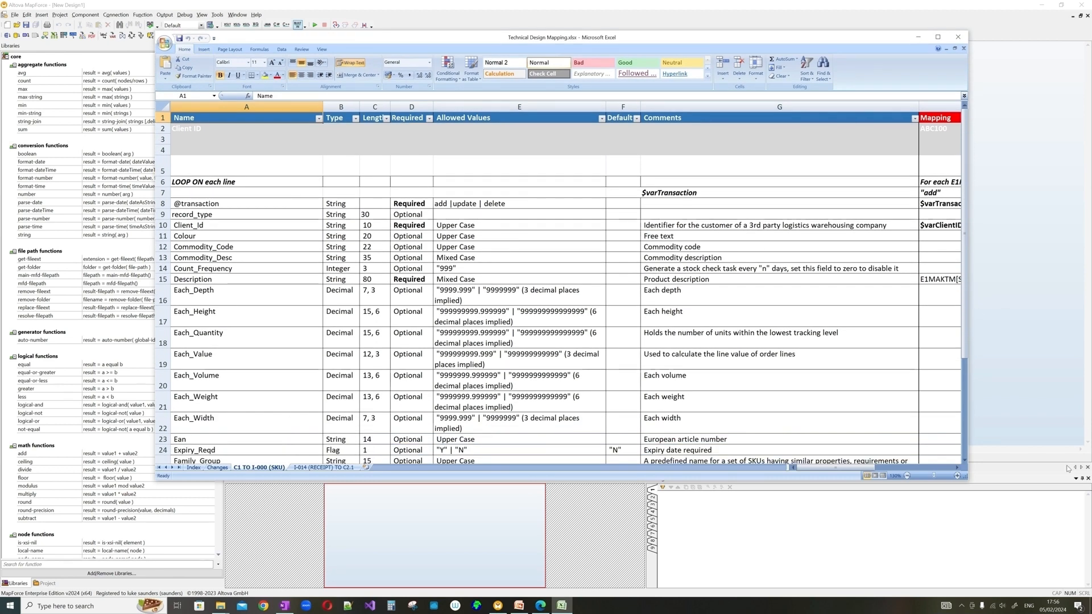
pyautogui.scroll(-2, 752, 352)
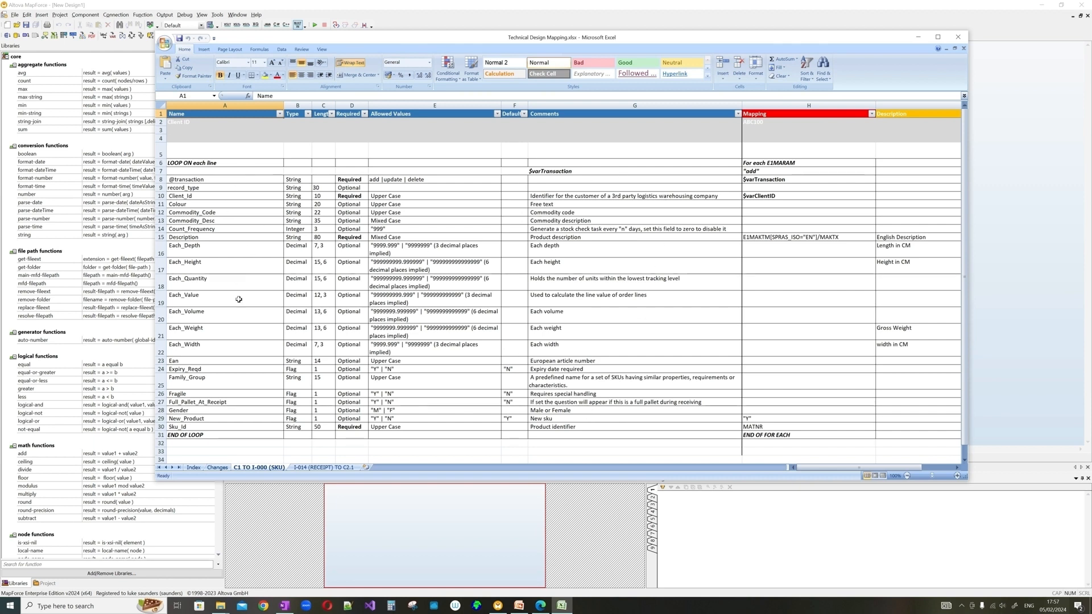
pyautogui.moveTo(203, 435); pyautogui.dragTo(662, 168)
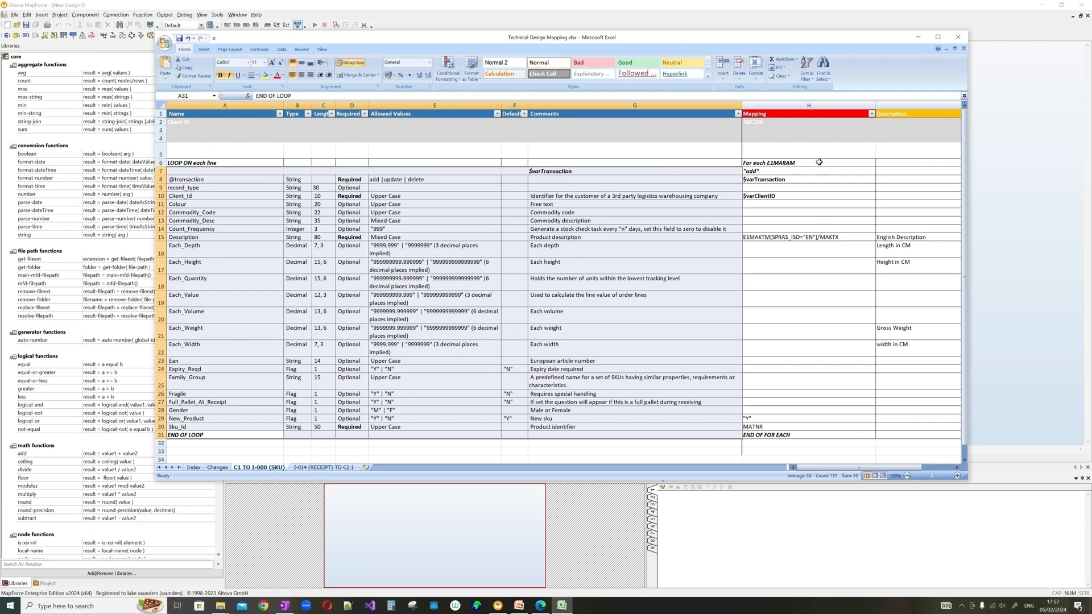
pyautogui.click(817, 160)
pyautogui.moveTo(817, 160); pyautogui.dragTo(833, 436)
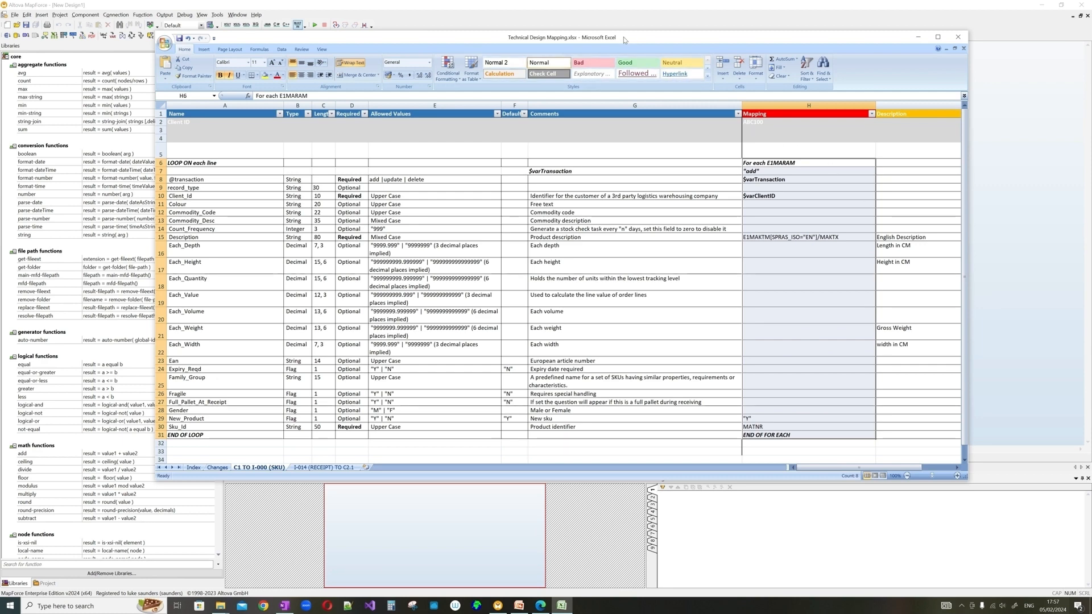
# - Move the Excel workbook off onto the other monitor
pyautogui.moveTo(623, 36); pyautogui.dragTo(656, 224)
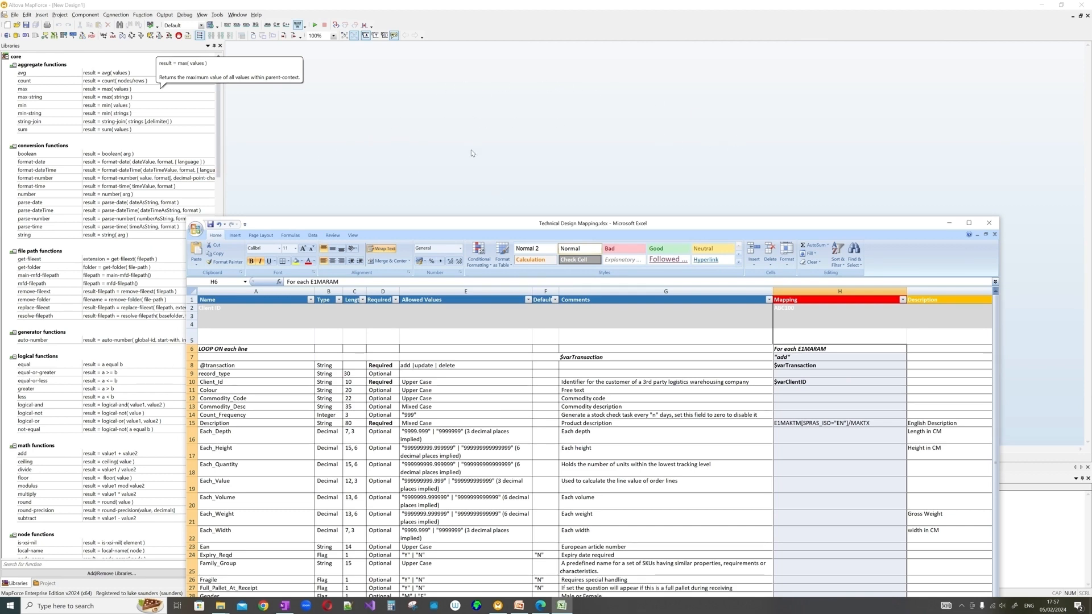
pyautogui.moveTo(495, 223); pyautogui.dragTo(566, 155)
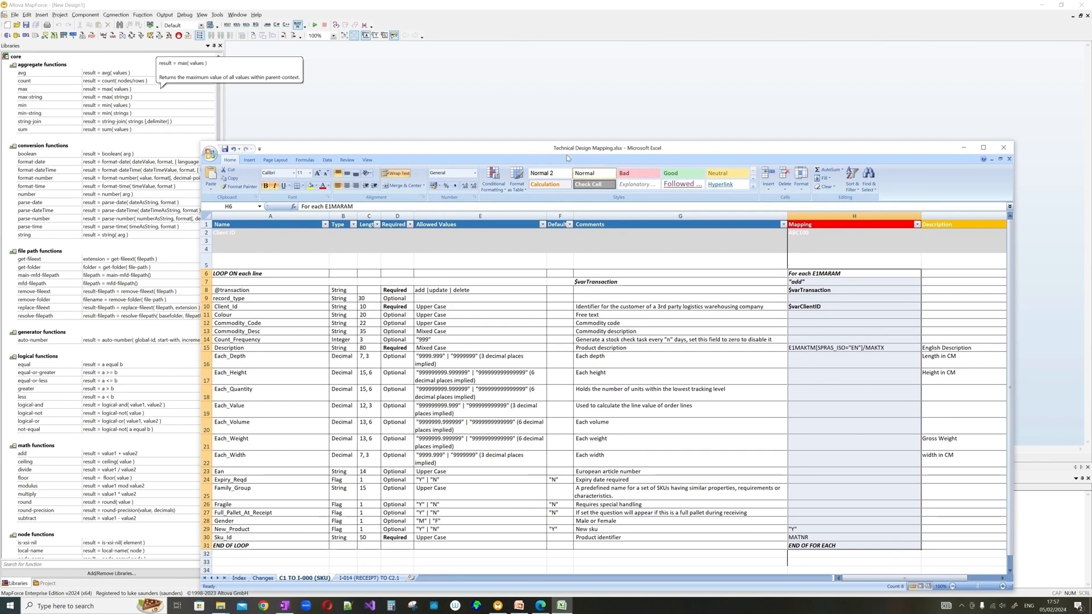
pyautogui.moveTo(493, 154); pyautogui.dragTo(0, 45)
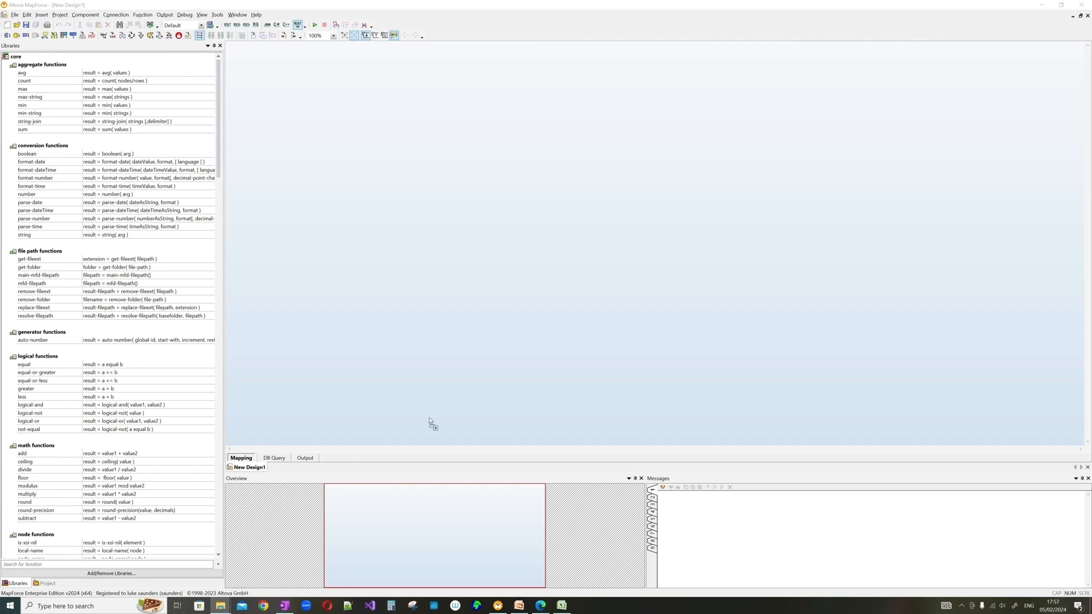
# - Drag in the MATMAS schema without a sample file, then delete that component
pyautogui.moveTo(429, 419); pyautogui.dragTo(357, 167)
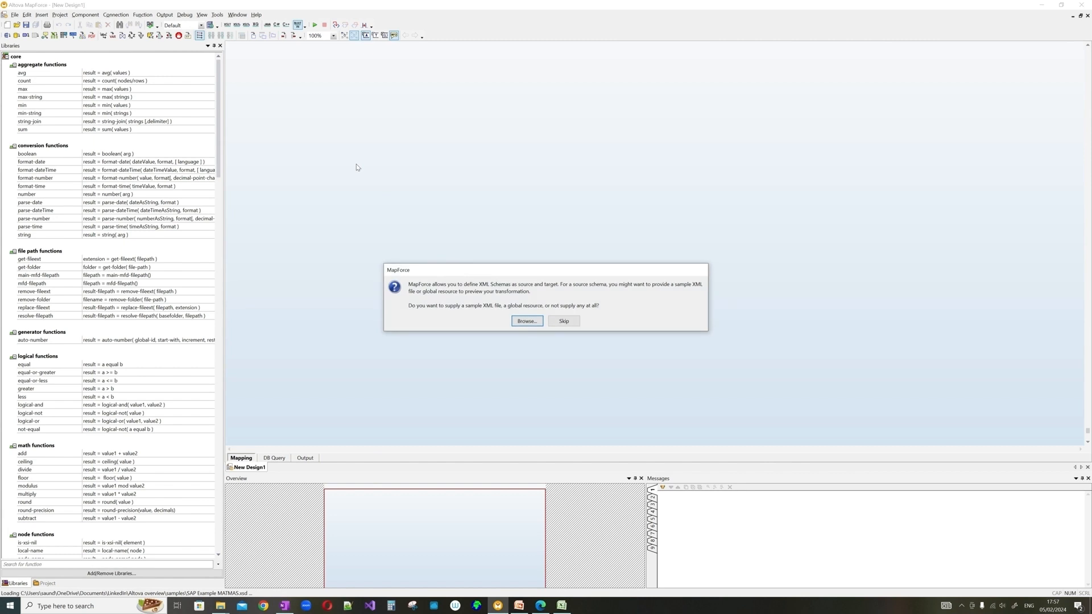
pyautogui.click(564, 321)
pyautogui.press('Delete')
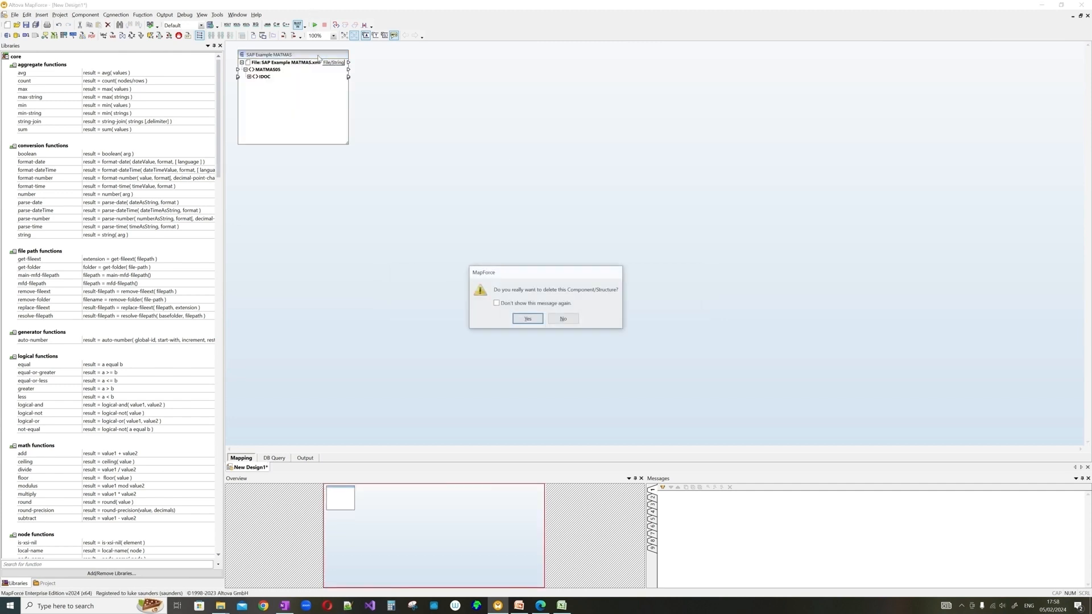
pyautogui.click(528, 320)
# - Insert the SAP Example MATMAS.xsd schema from the pasted samples folder path
pyautogui.click(41, 15)
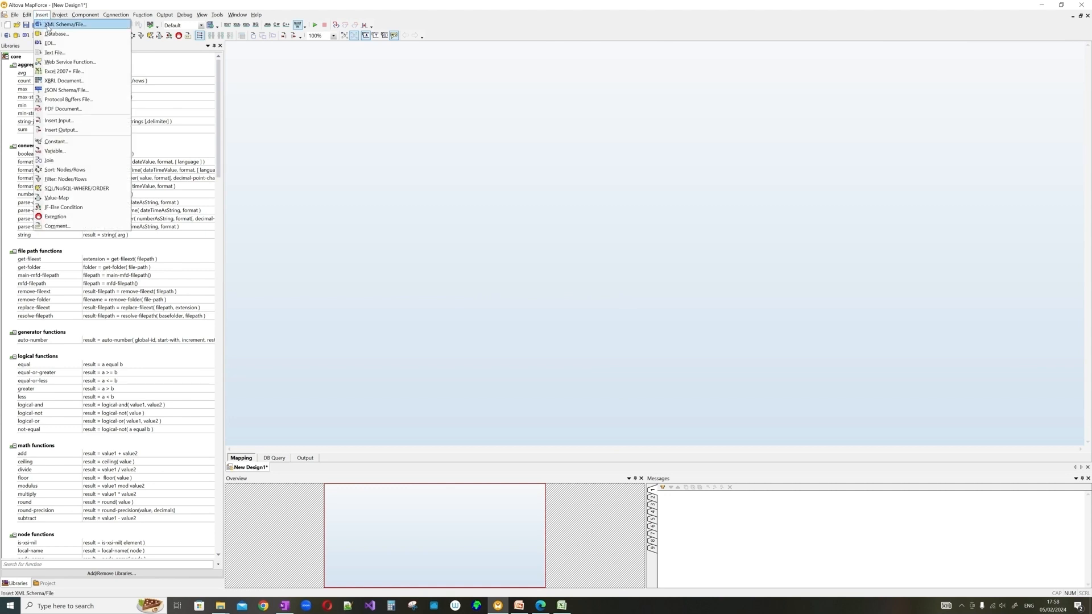
pyautogui.click(62, 24)
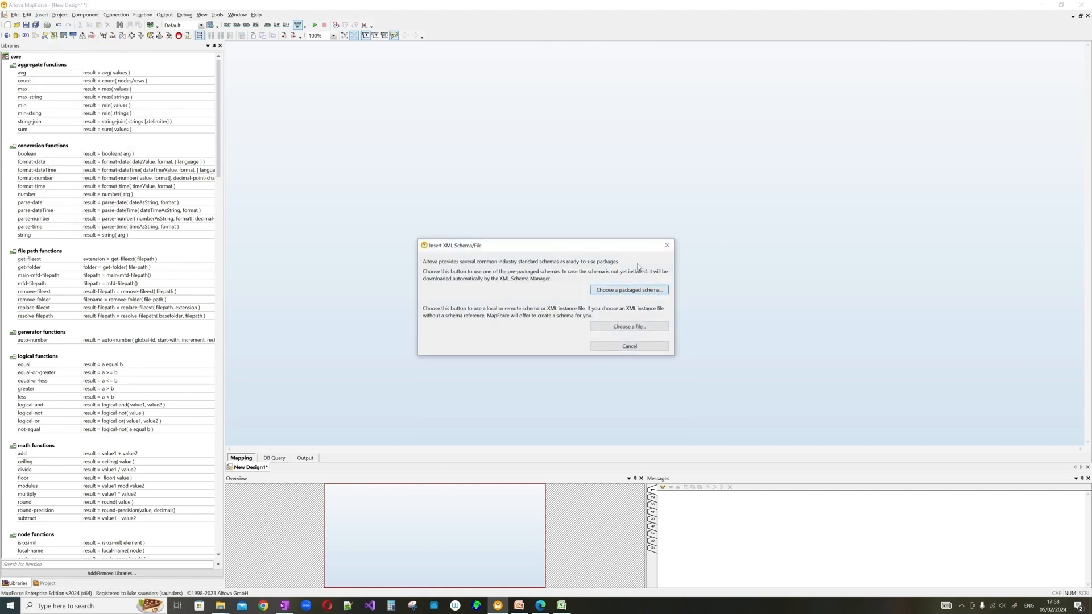
pyautogui.click(652, 328)
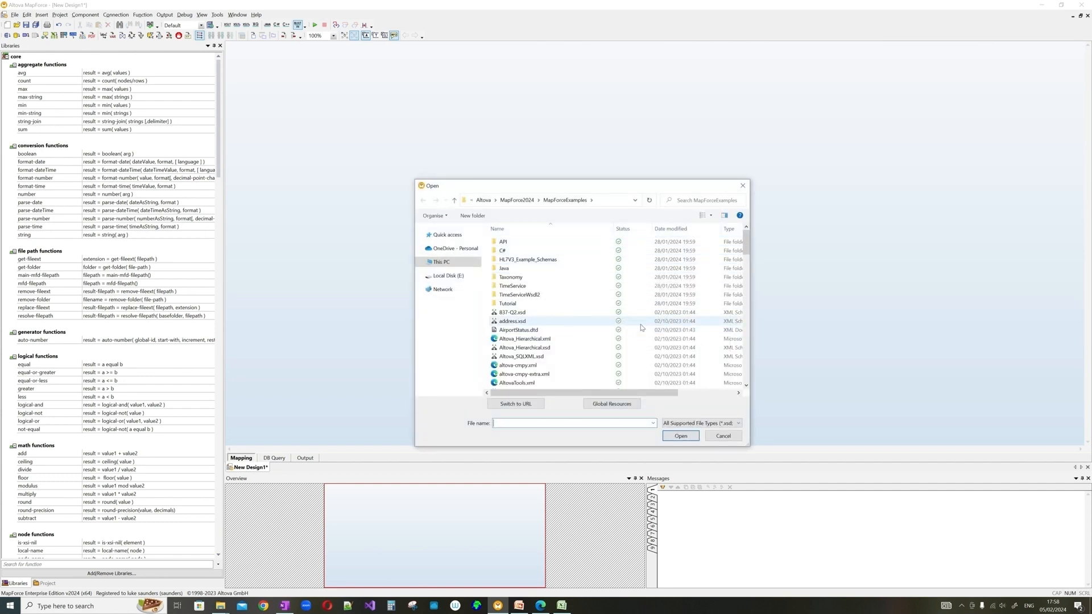
pyautogui.hotkey('alt', 'Tab')
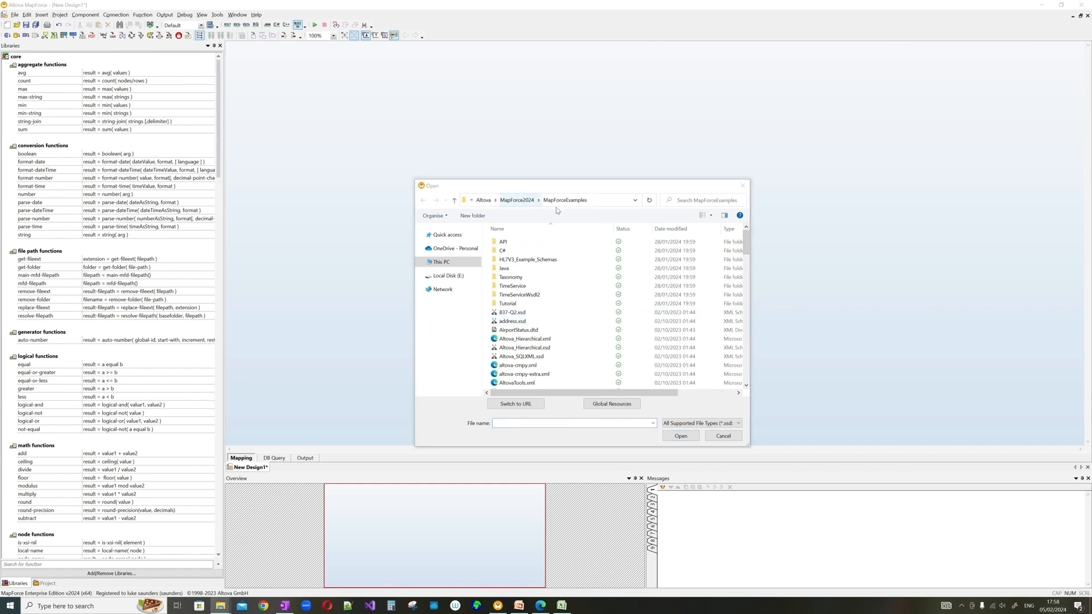
pyautogui.click(594, 201)
pyautogui.write('\\Users\\saund\\OneDrive\\Documents\\LinkedIn\\Altova overview\\samples')
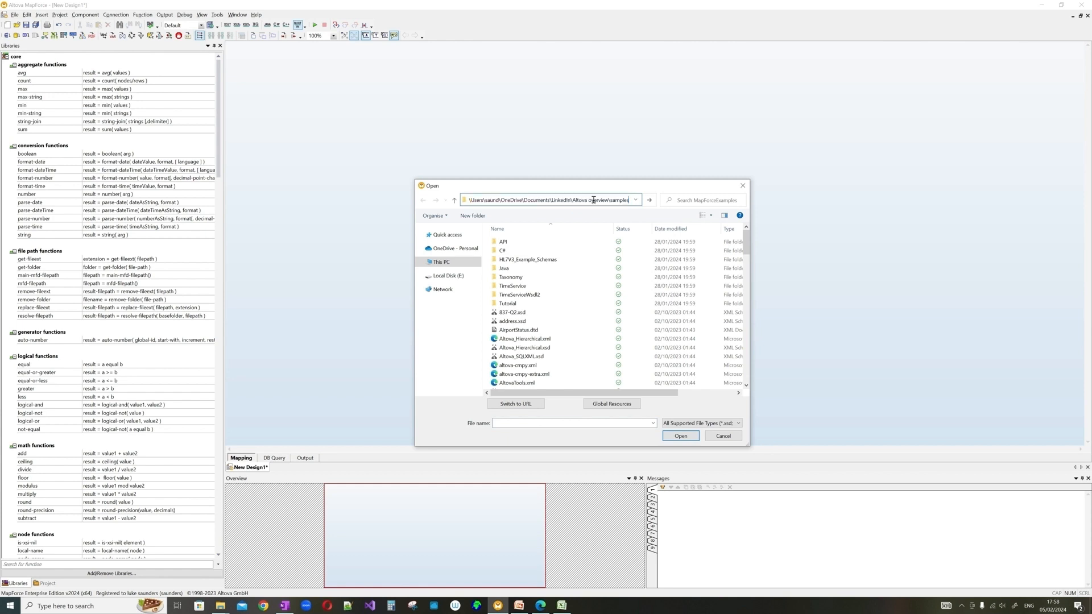
pyautogui.press('Return')
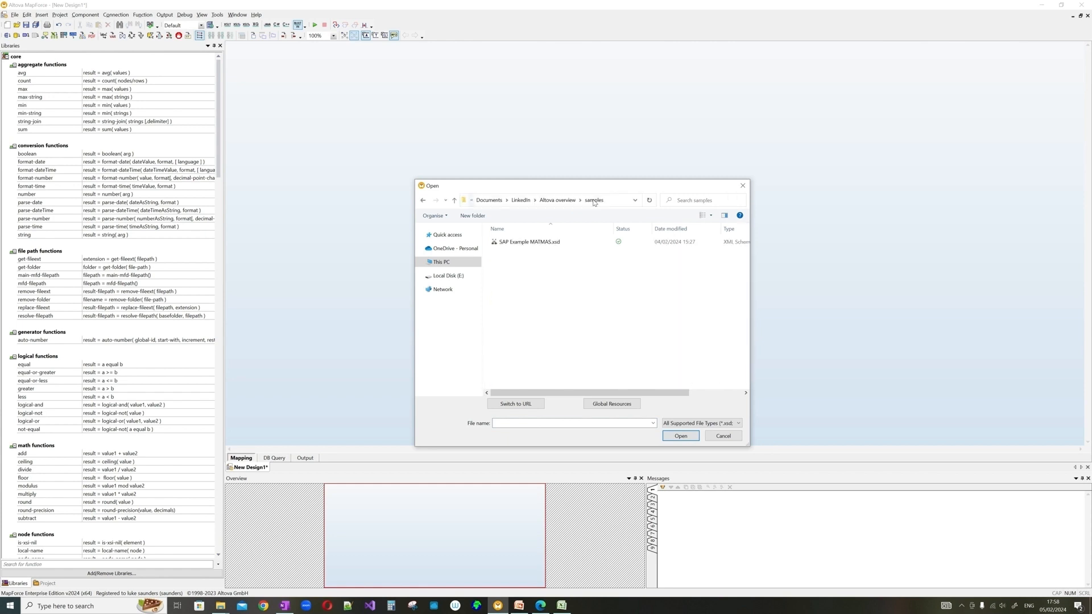
pyautogui.click(575, 241)
pyautogui.click(692, 437)
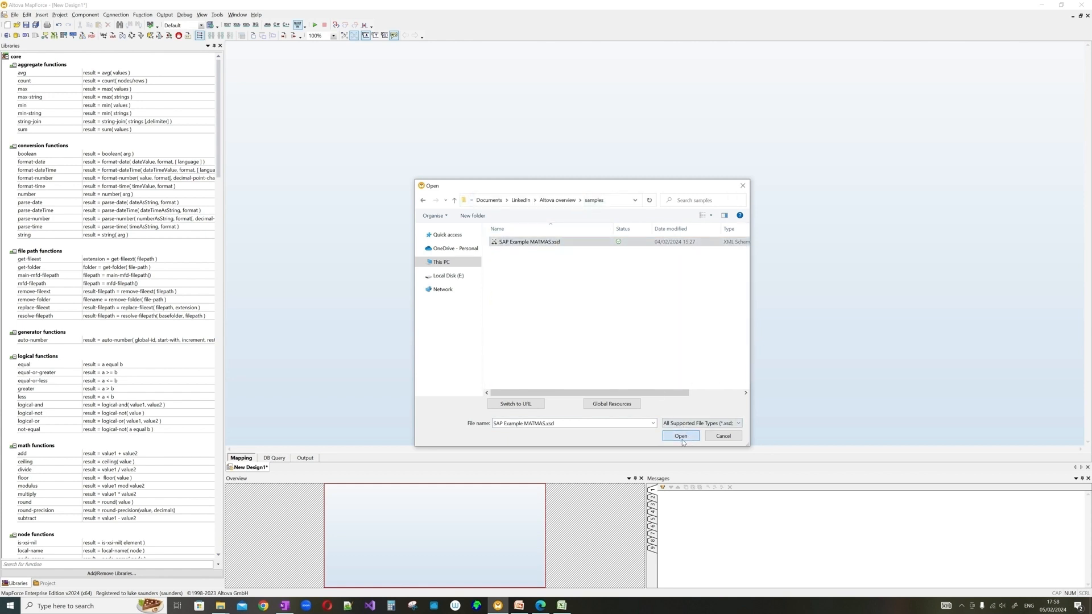
# - Attach SAP Example MATMAS.xml as the component's sample input file
pyautogui.click(532, 323)
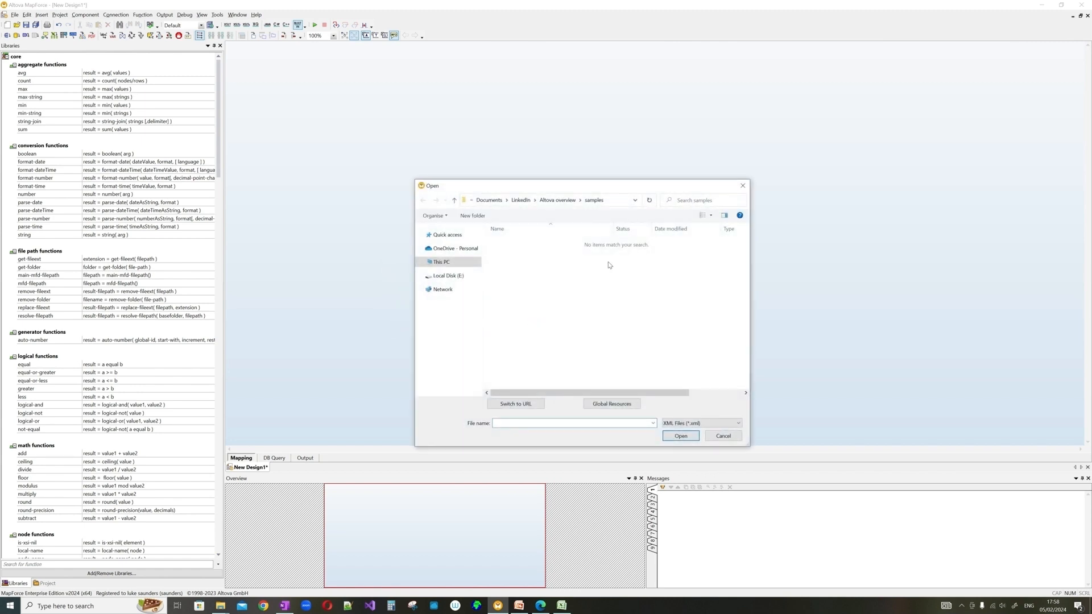
pyautogui.click(569, 202)
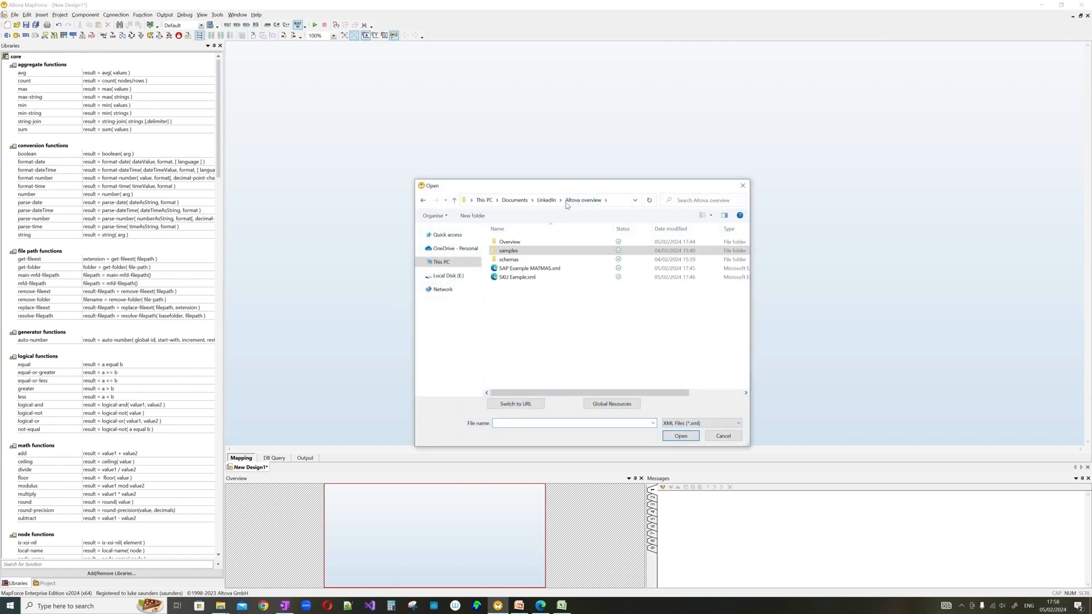
pyautogui.click(542, 270)
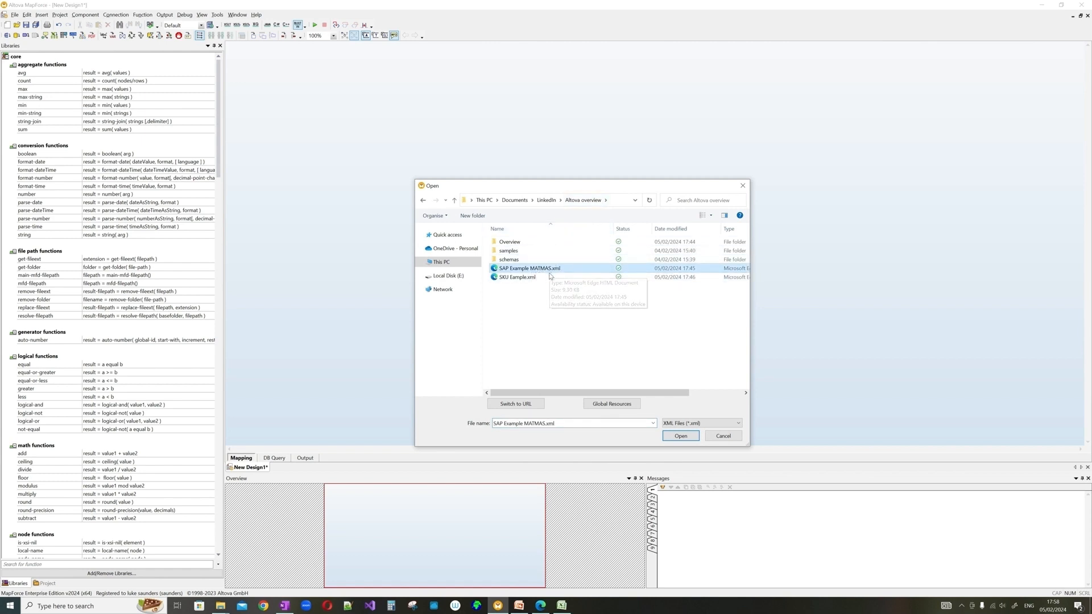
pyautogui.click(681, 437)
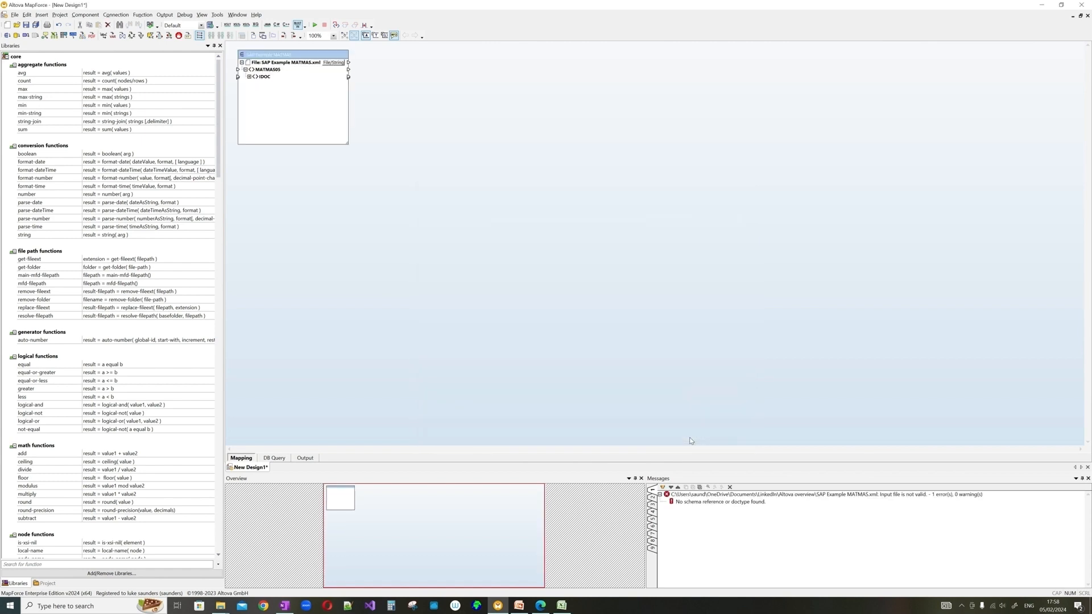
# - Expand IDOC and E1MARAM, resize and place the MATMAS component, then return to Excel
pyautogui.moveTo(302, 58); pyautogui.dragTo(350, 114)
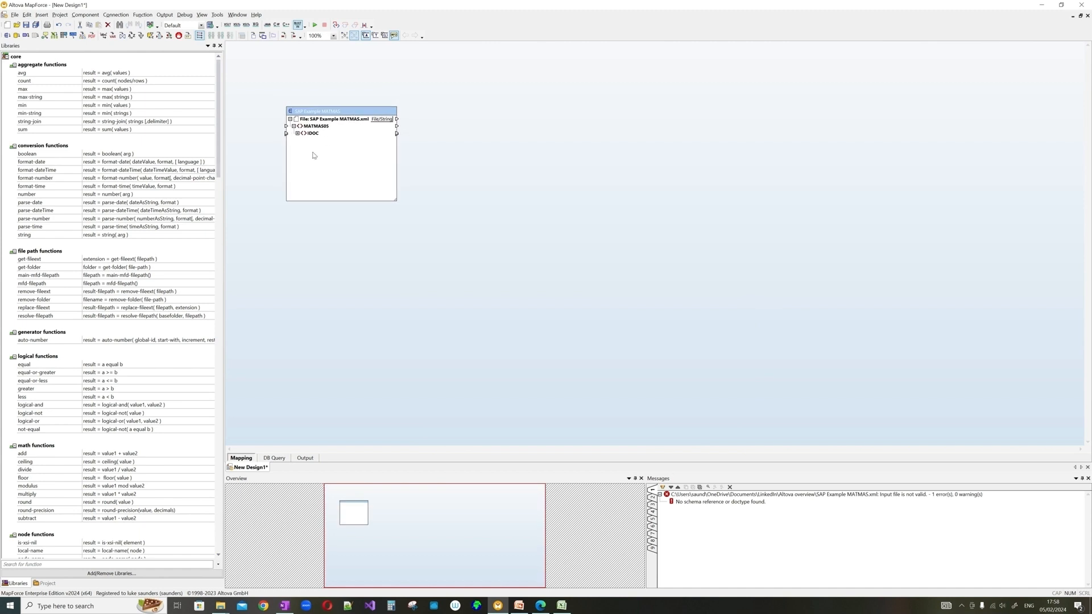
pyautogui.click(297, 133)
pyautogui.moveTo(399, 202); pyautogui.dragTo(532, 433)
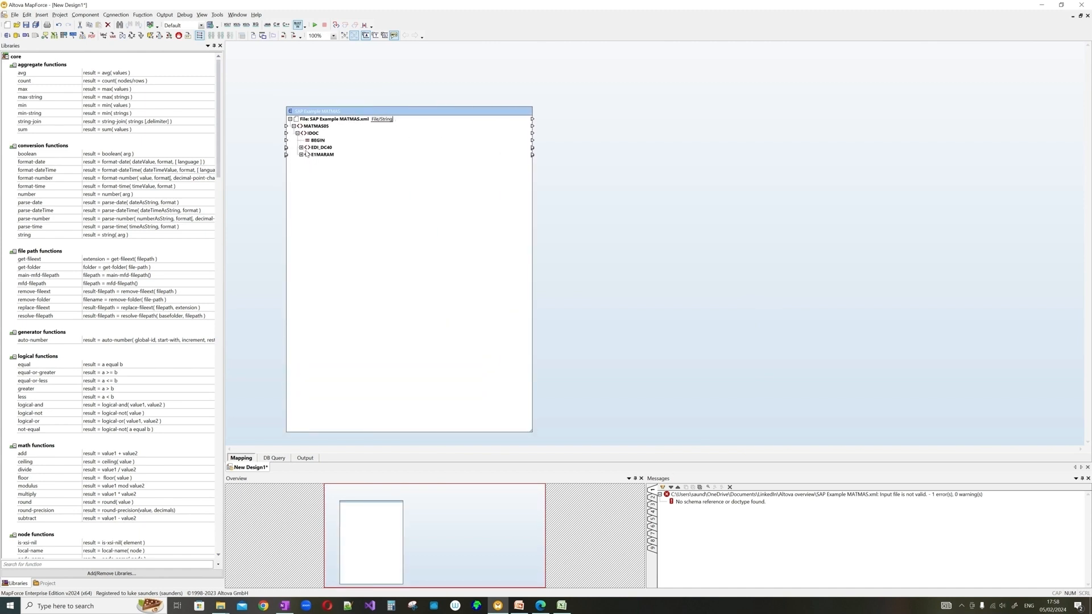
pyautogui.click(301, 155)
pyautogui.scroll(-2, 303, 124)
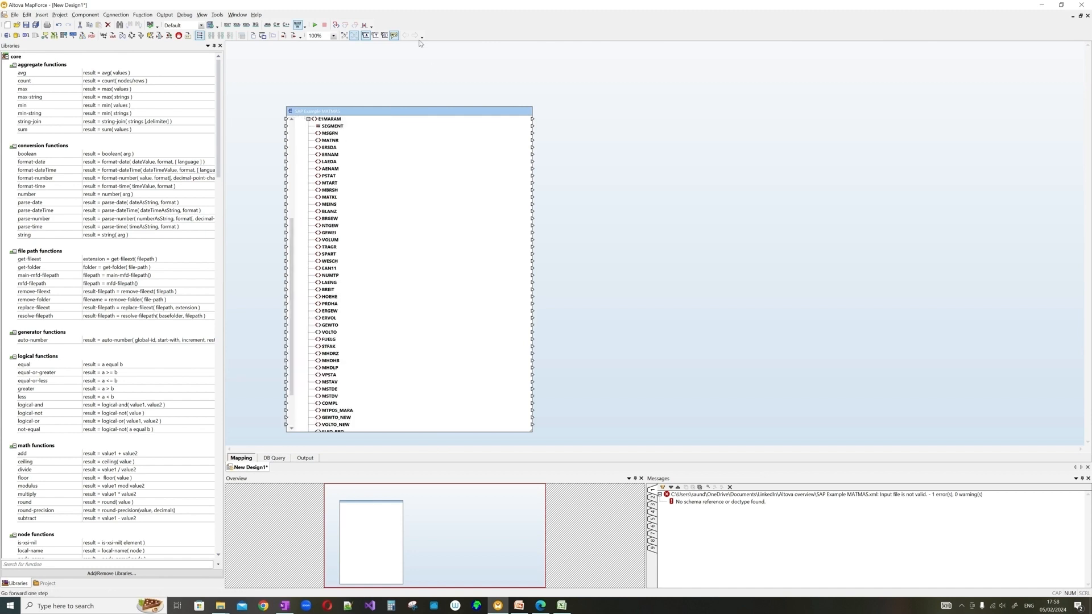
pyautogui.scroll(2, 414, 224)
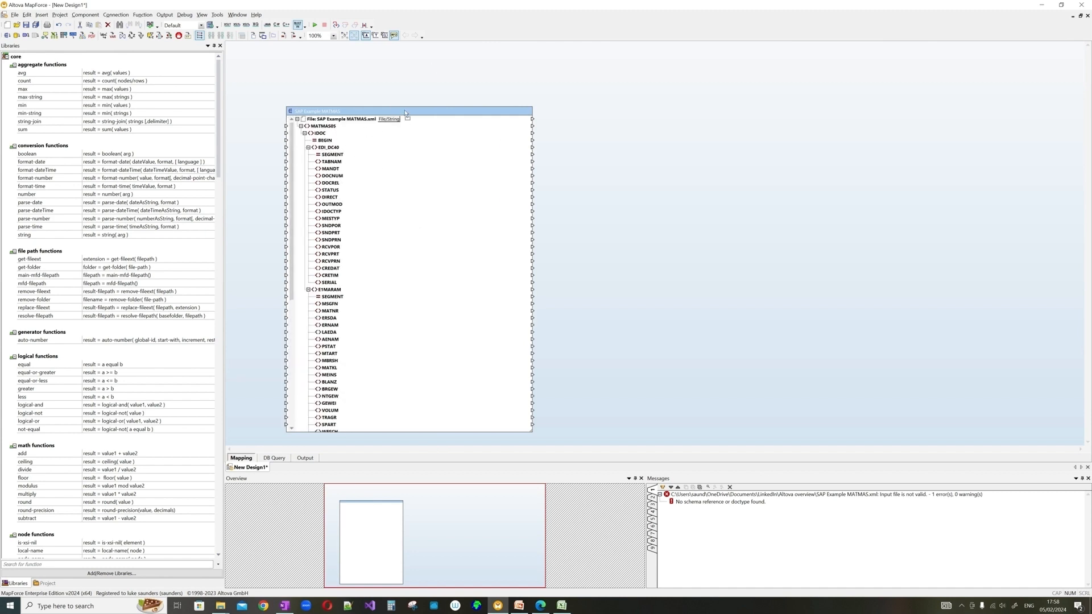
pyautogui.moveTo(405, 112); pyautogui.dragTo(401, 76)
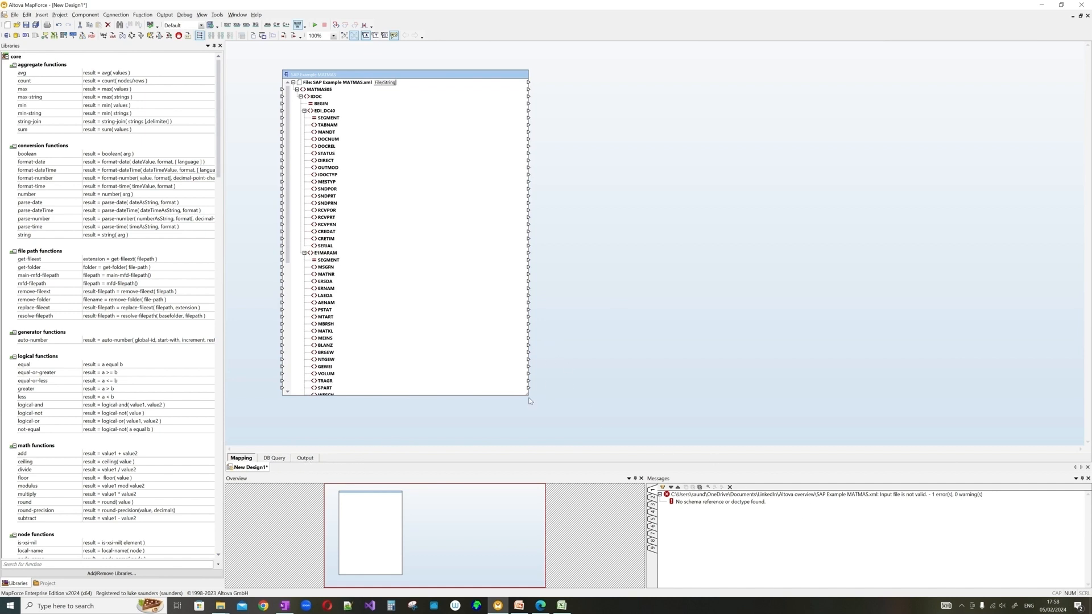
pyautogui.moveTo(528, 395); pyautogui.dragTo(438, 387)
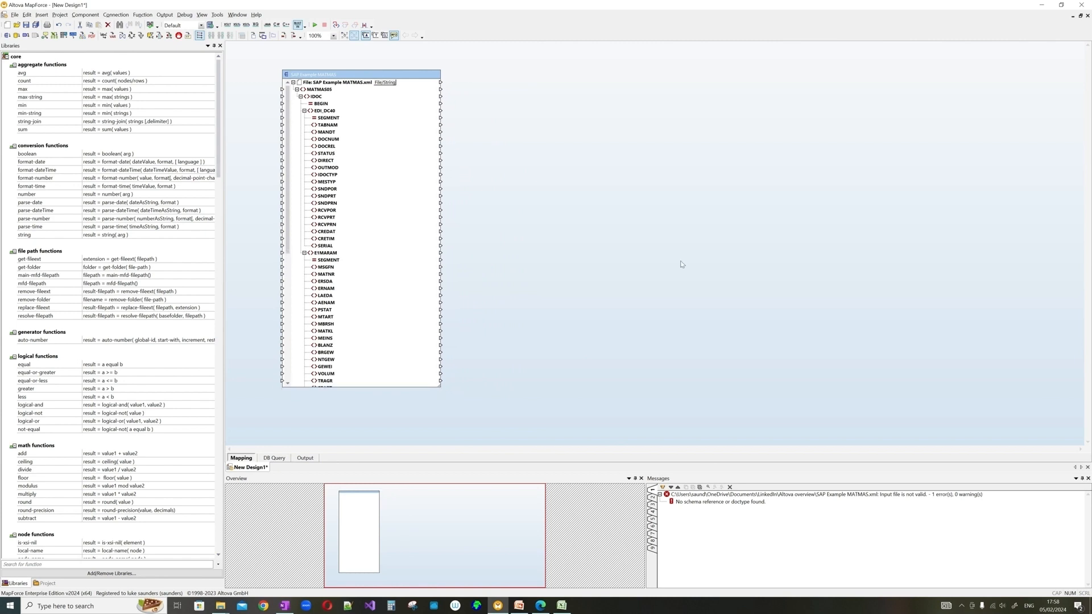
pyautogui.moveTo(379, 75); pyautogui.dragTo(386, 75)
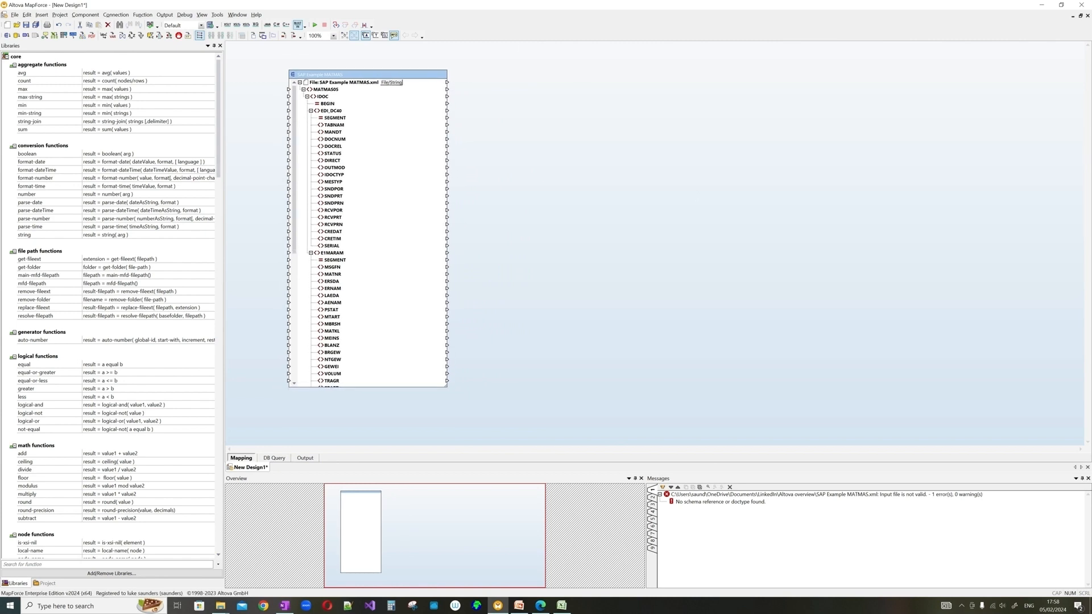
pyautogui.hotkey('alt', 'Tab')
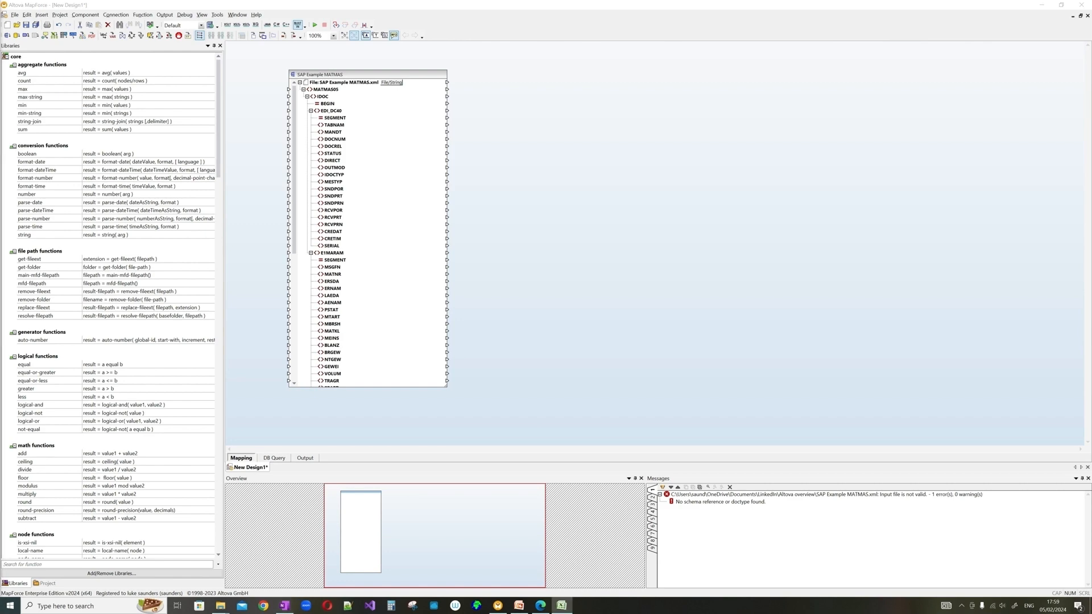
pyautogui.hotkey('alt', 'Tab')
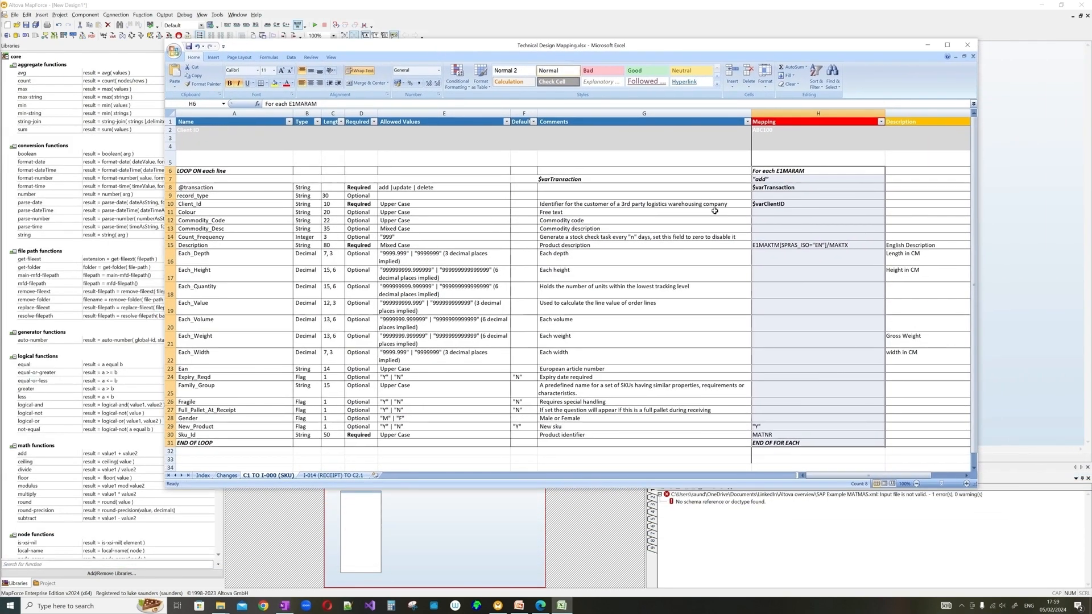
# - Step through the Mapping column rows on the SKU mapping sheet
pyautogui.click(798, 196)
pyautogui.click(801, 173)
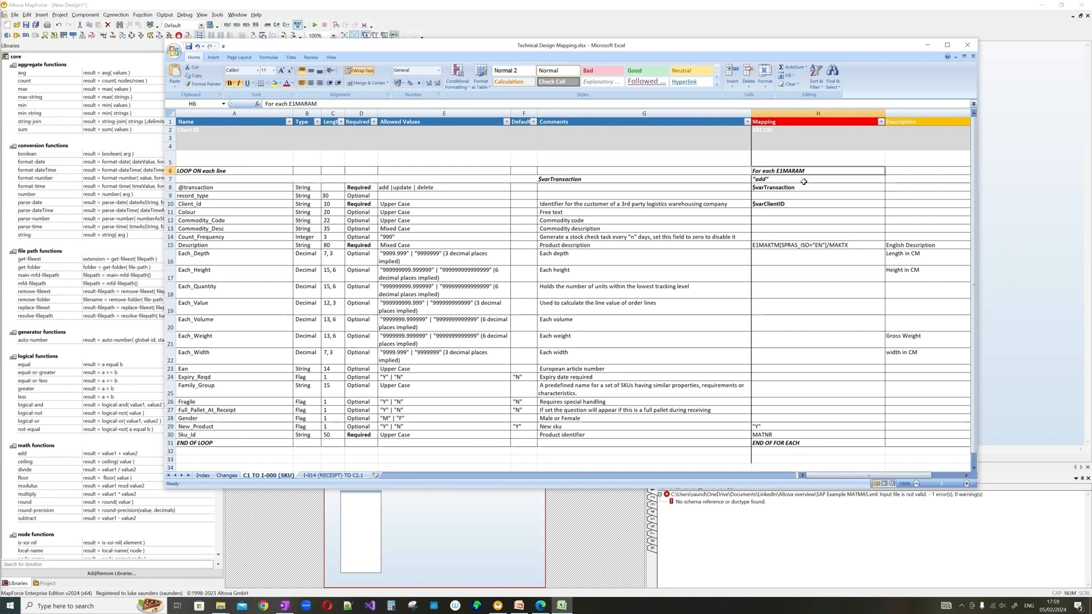
pyautogui.click(810, 255)
pyautogui.click(802, 172)
pyautogui.click(812, 230)
pyautogui.click(815, 246)
pyautogui.click(816, 257)
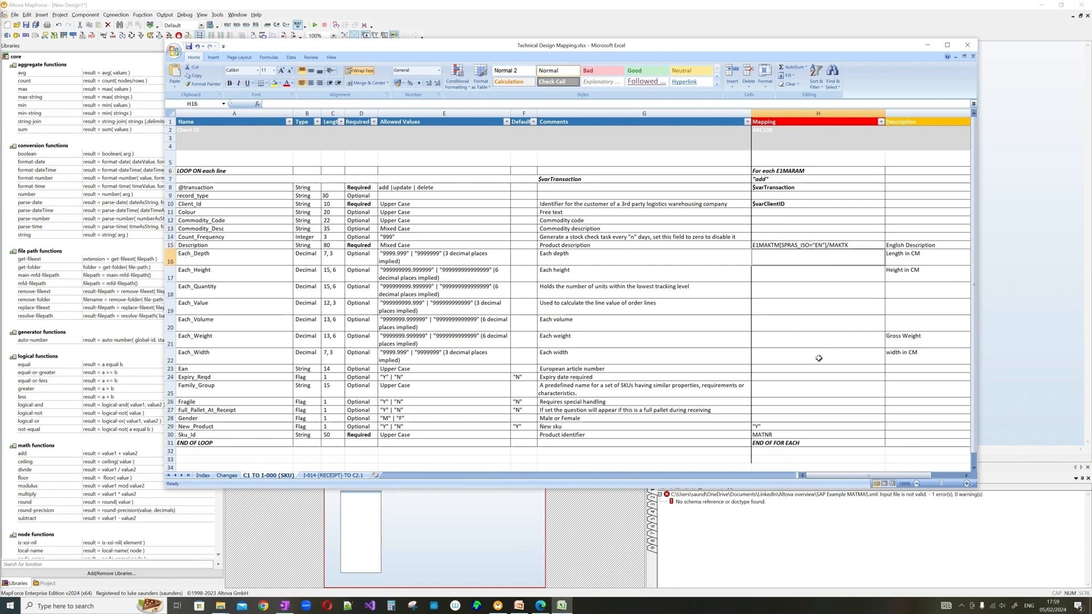
pyautogui.click(819, 358)
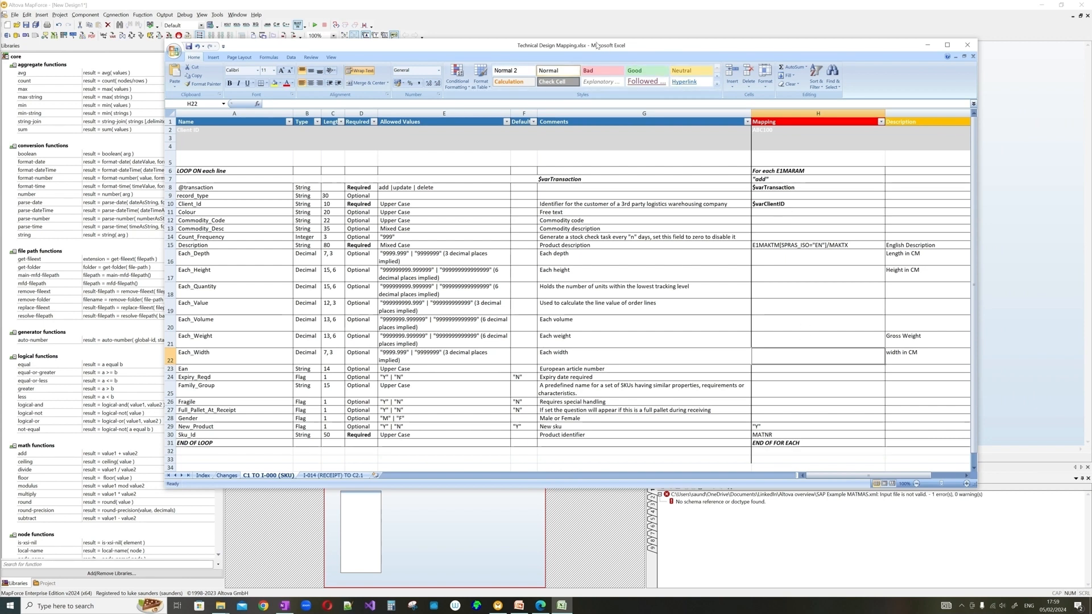
# - Check $varClientID in H10 and ABC100 in H2, then move Excel off screen
pyautogui.click(756, 204)
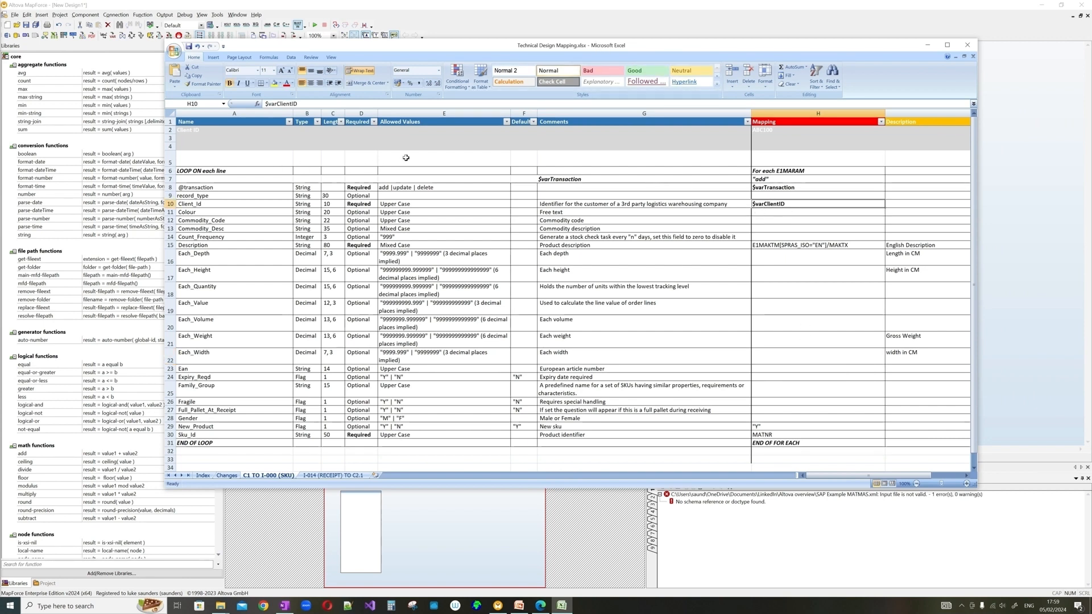
pyautogui.click(760, 141)
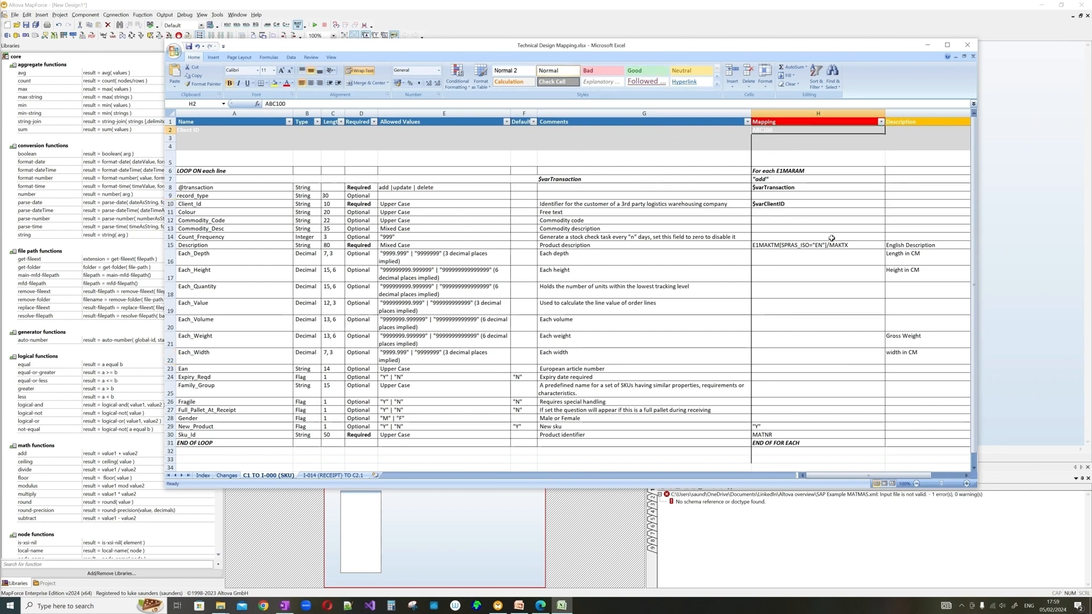
pyautogui.moveTo(819, 46); pyautogui.dragTo(0, 60)
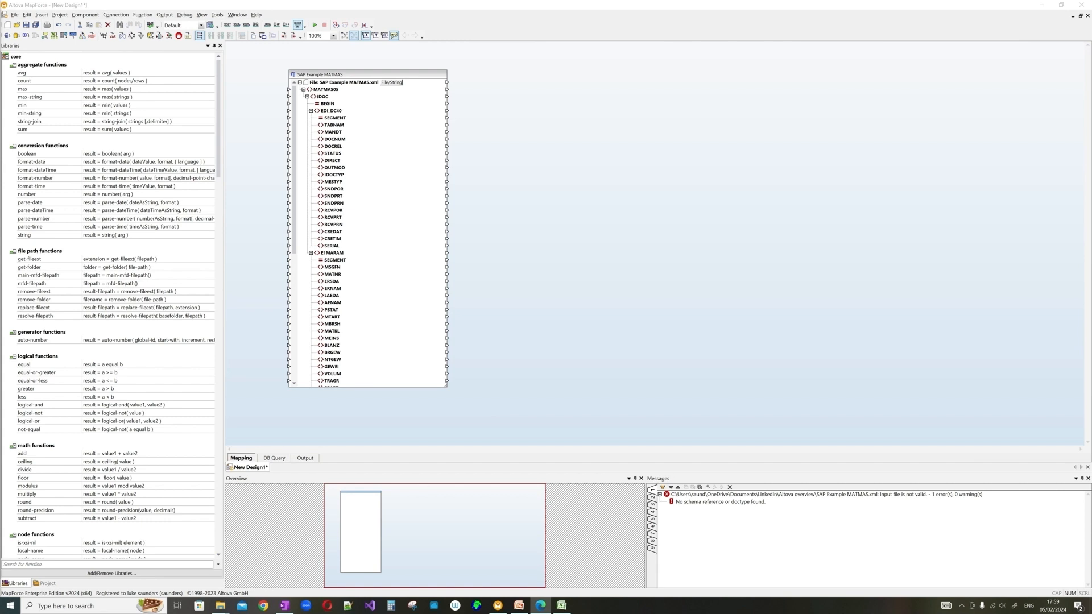
pyautogui.moveTo(0, 184); pyautogui.dragTo(785, 84)
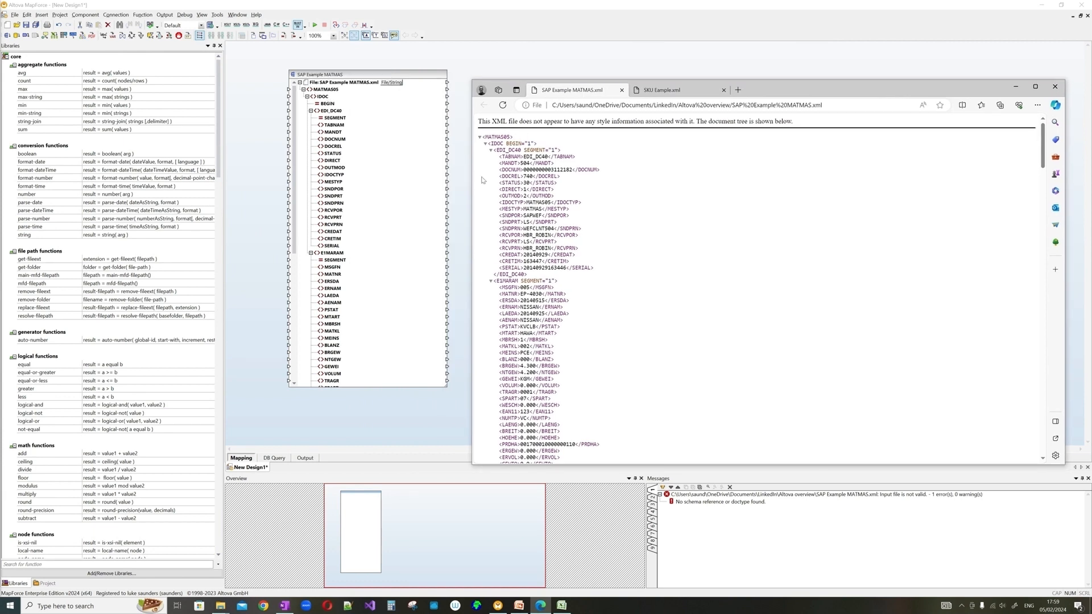
pyautogui.scroll(-1, 678, 280)
pyautogui.scroll(2, 679, 280)
pyautogui.click(656, 91)
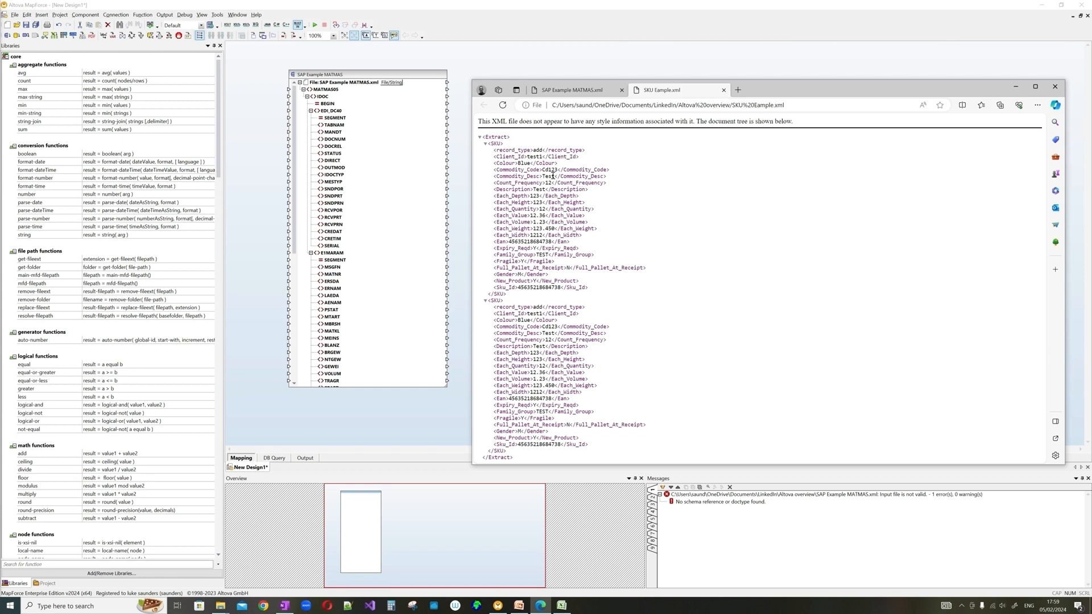
pyautogui.moveTo(771, 92); pyautogui.dragTo(790, 78)
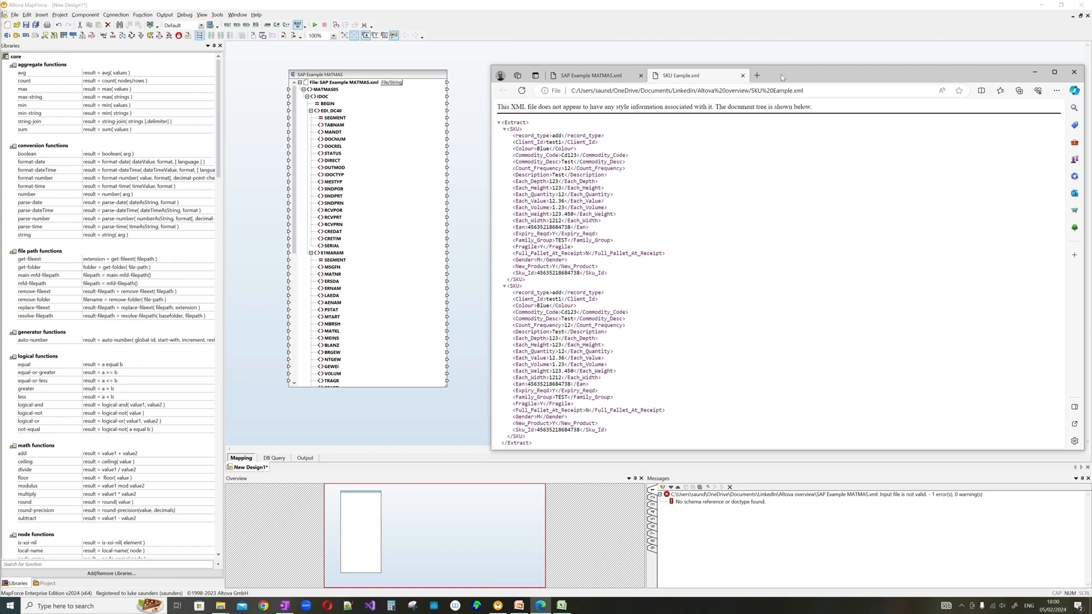
pyautogui.moveTo(780, 74); pyautogui.dragTo(763, 74)
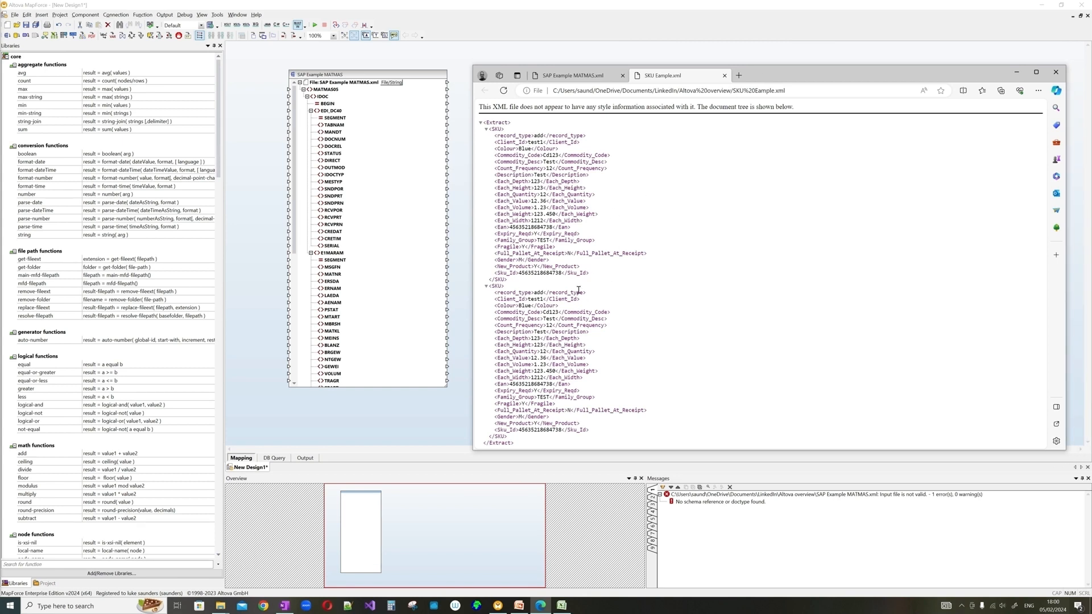
pyautogui.moveTo(494, 135); pyautogui.dragTo(561, 277)
pyautogui.click(542, 211)
pyautogui.moveTo(536, 174); pyautogui.dragTo(547, 177)
pyautogui.click(1017, 72)
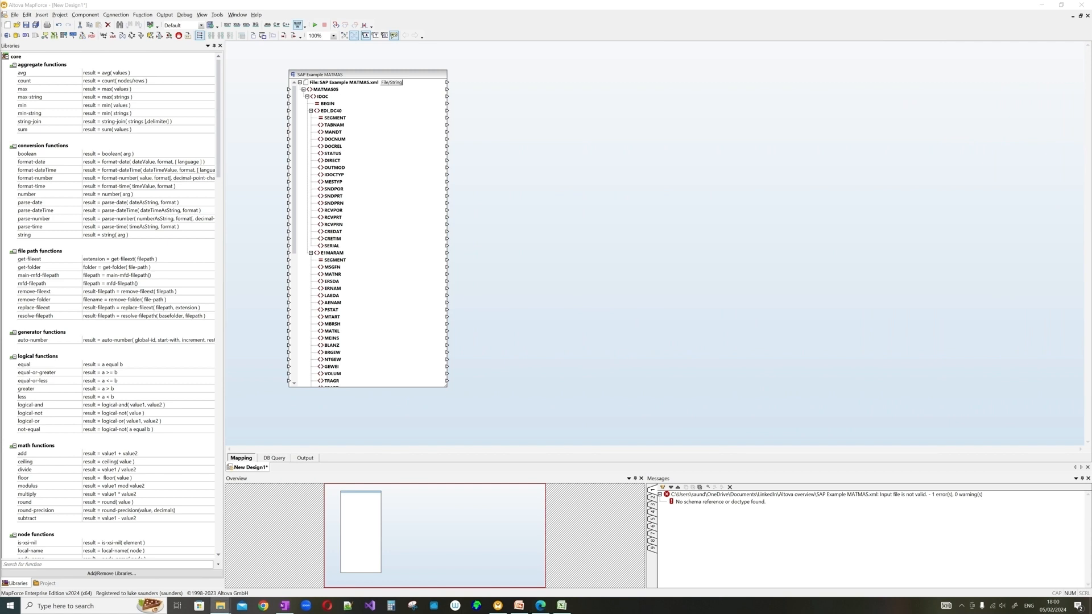
# - Add SKU Example.xml to the mapping, generating its schema into the schemas folder
pyautogui.click(220, 605)
pyautogui.moveTo(228, 126); pyautogui.dragTo(853, 121)
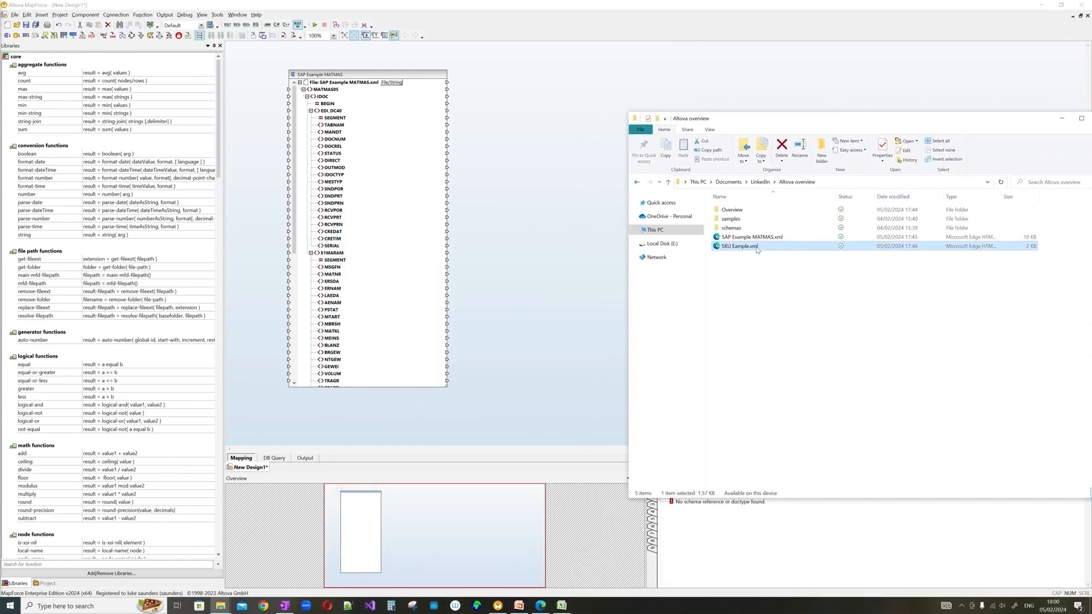
pyautogui.moveTo(760, 252); pyautogui.dragTo(540, 185)
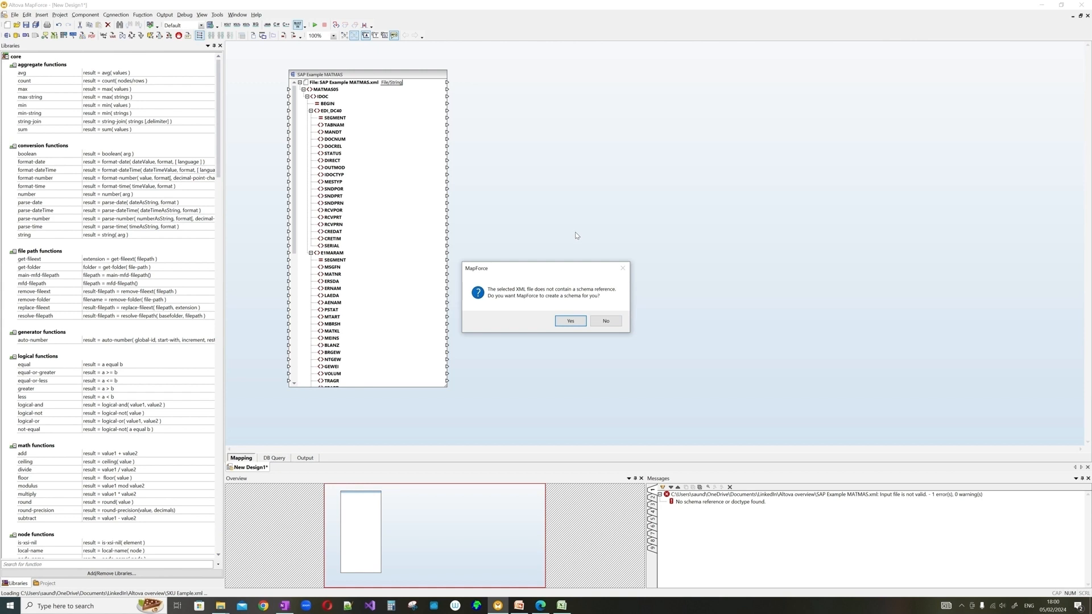
pyautogui.click(574, 322)
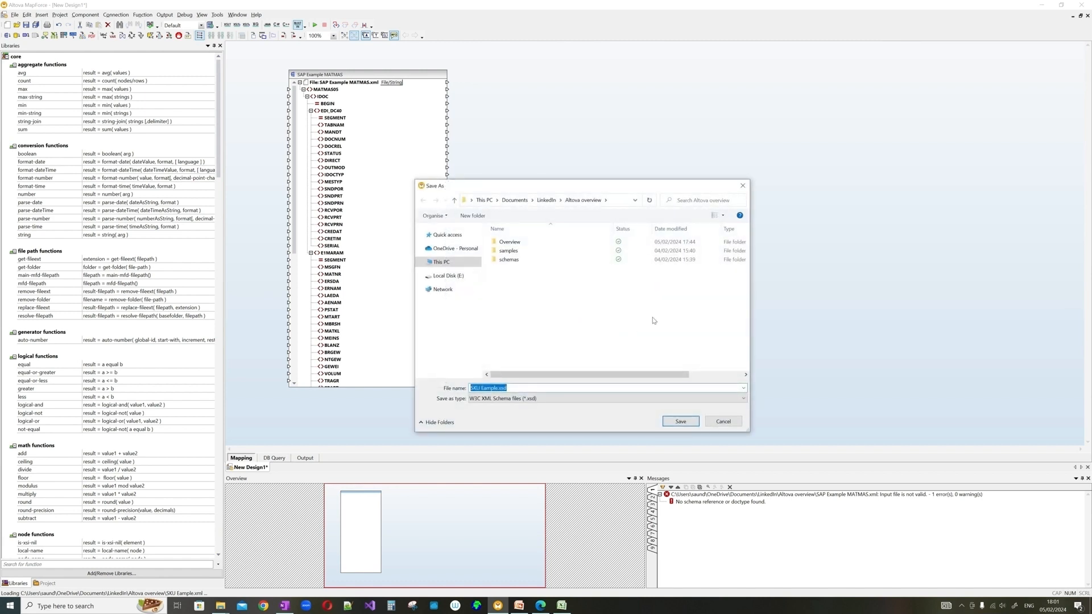
pyautogui.doubleClick(519, 261)
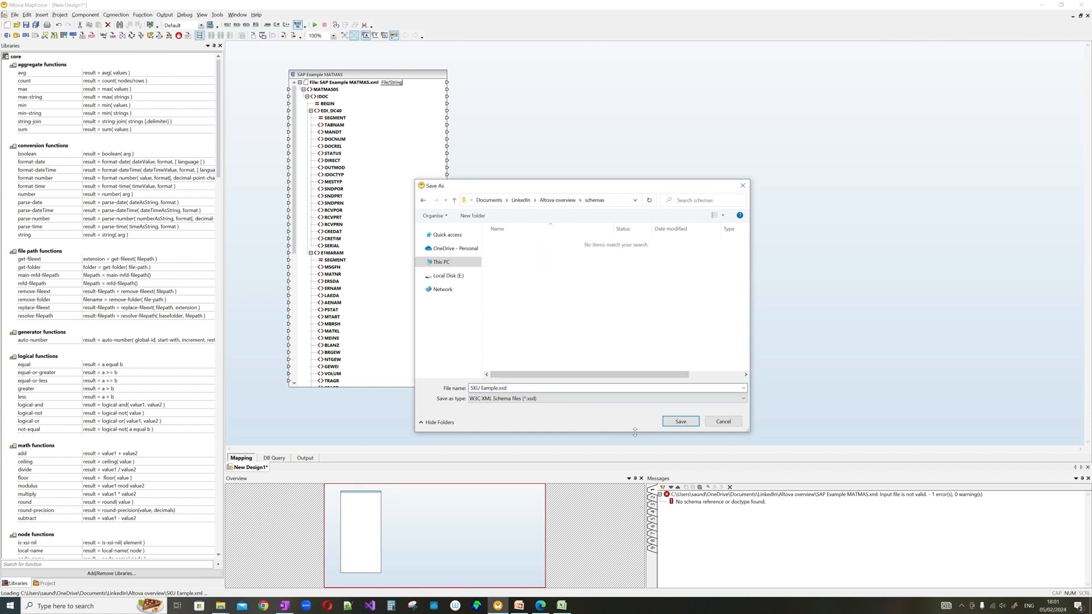
pyautogui.click(677, 423)
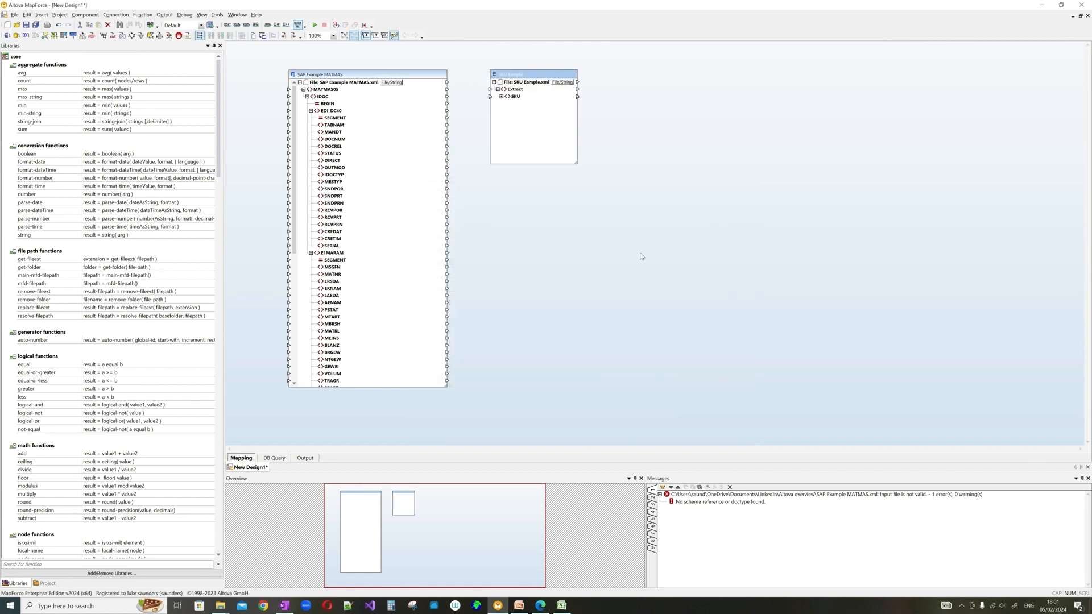
# - Move the SKU component right, expand the SKU node, and widen it
pyautogui.moveTo(527, 75); pyautogui.dragTo(599, 75)
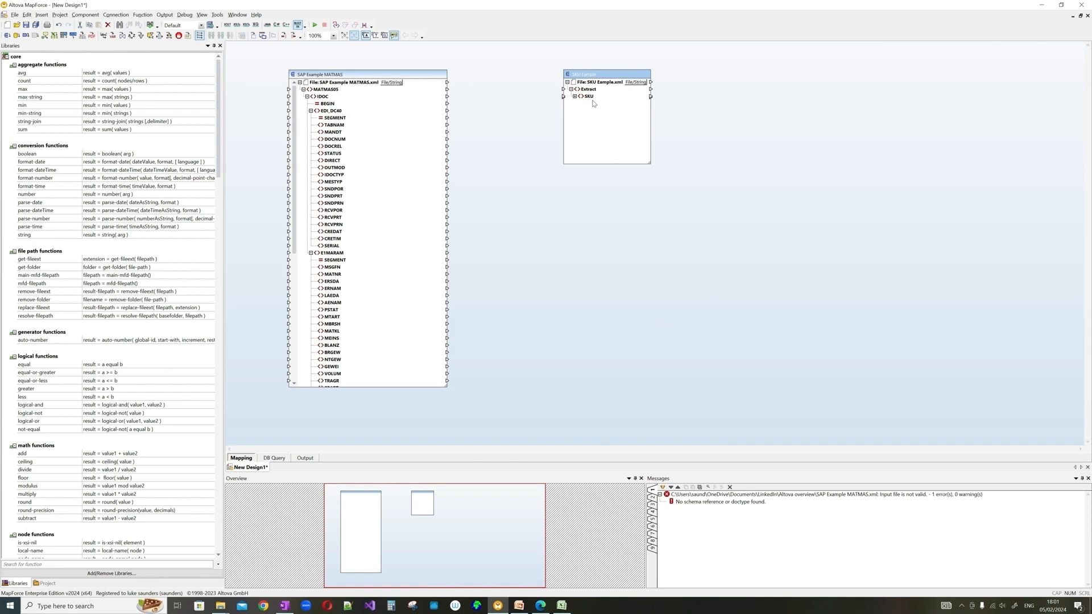
pyautogui.click(576, 96)
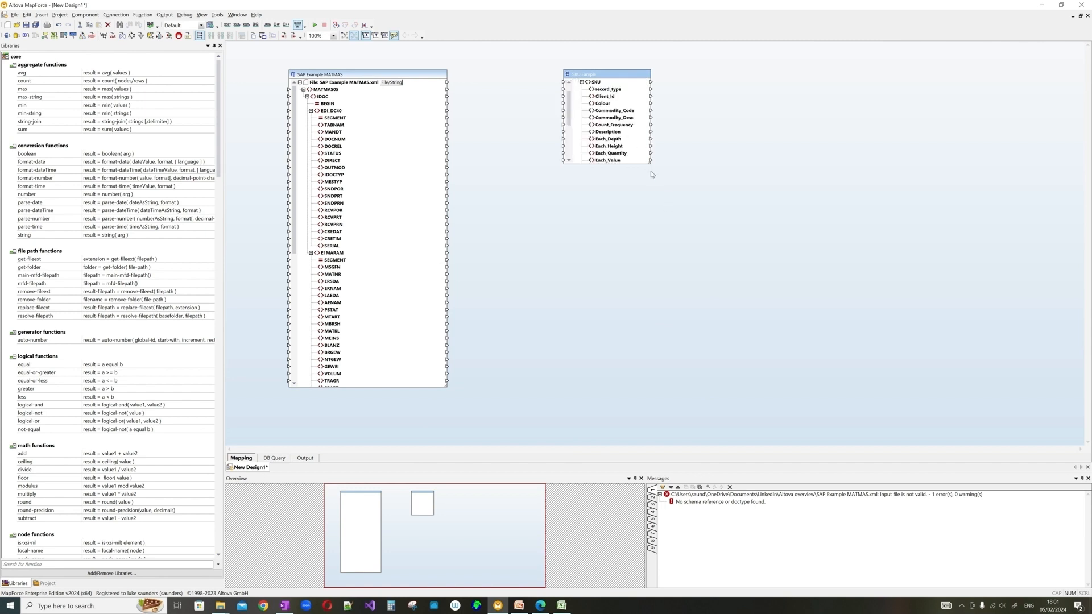
pyautogui.moveTo(650, 163); pyautogui.dragTo(756, 386)
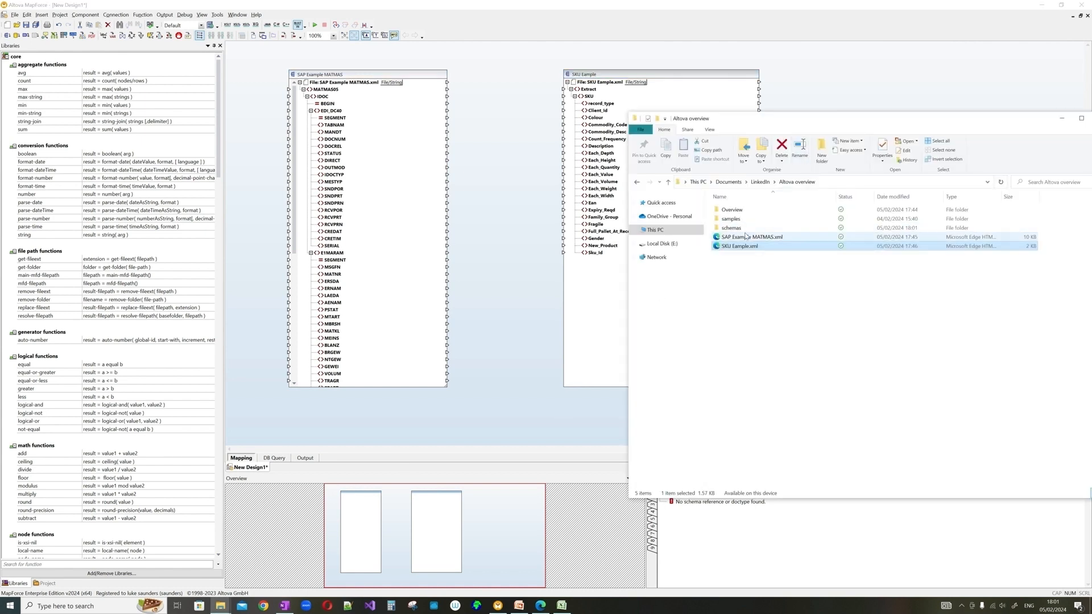
# - Open SKU Example.xsd from the schemas folder in Notepad++
pyautogui.doubleClick(746, 231)
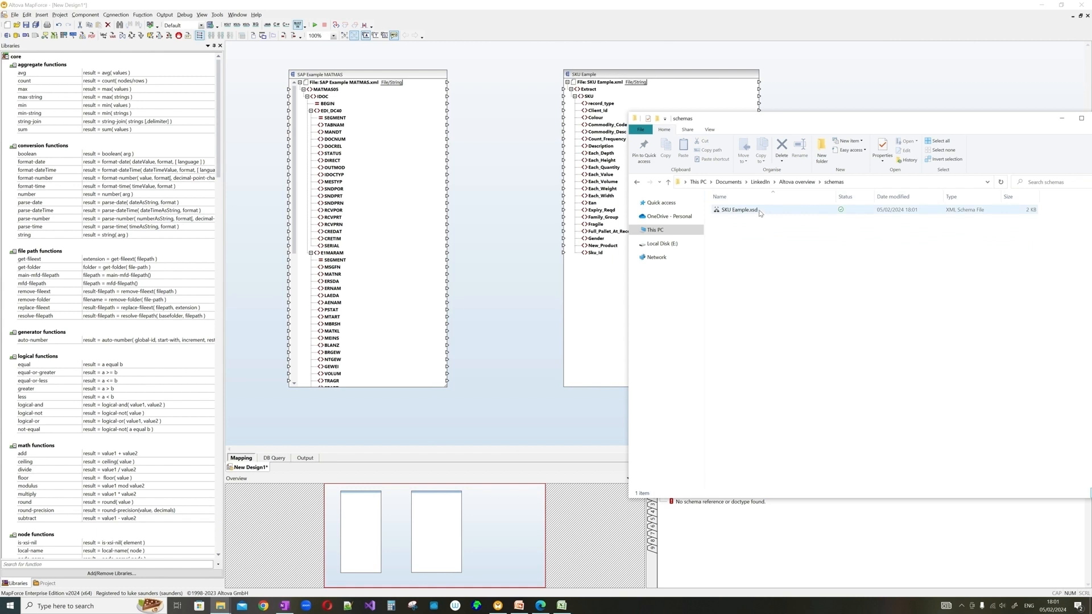
pyautogui.click(743, 211)
pyautogui.rightClick(743, 212)
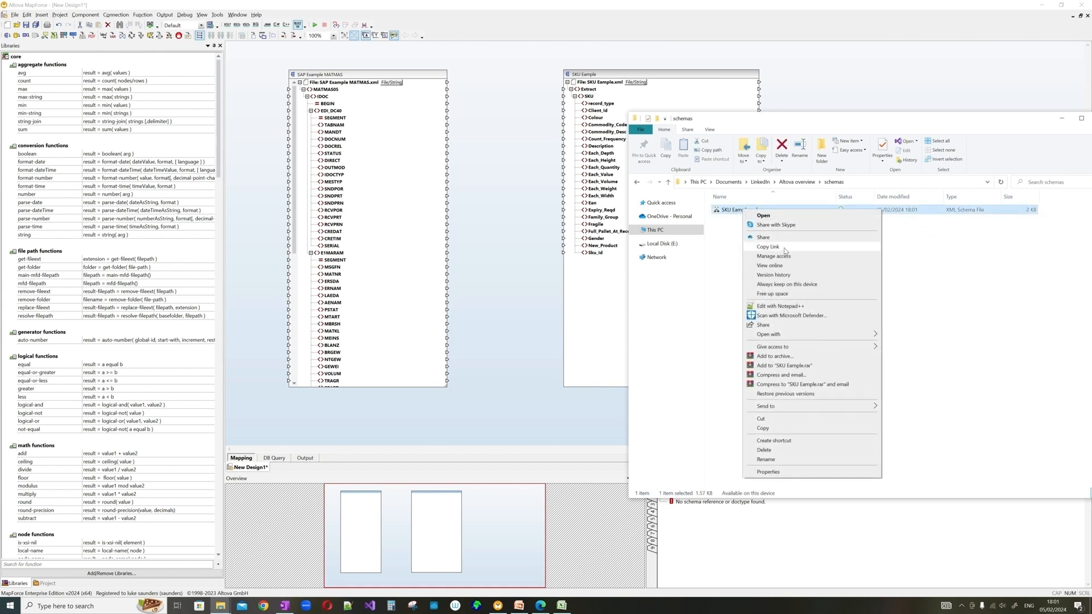
pyautogui.click(801, 307)
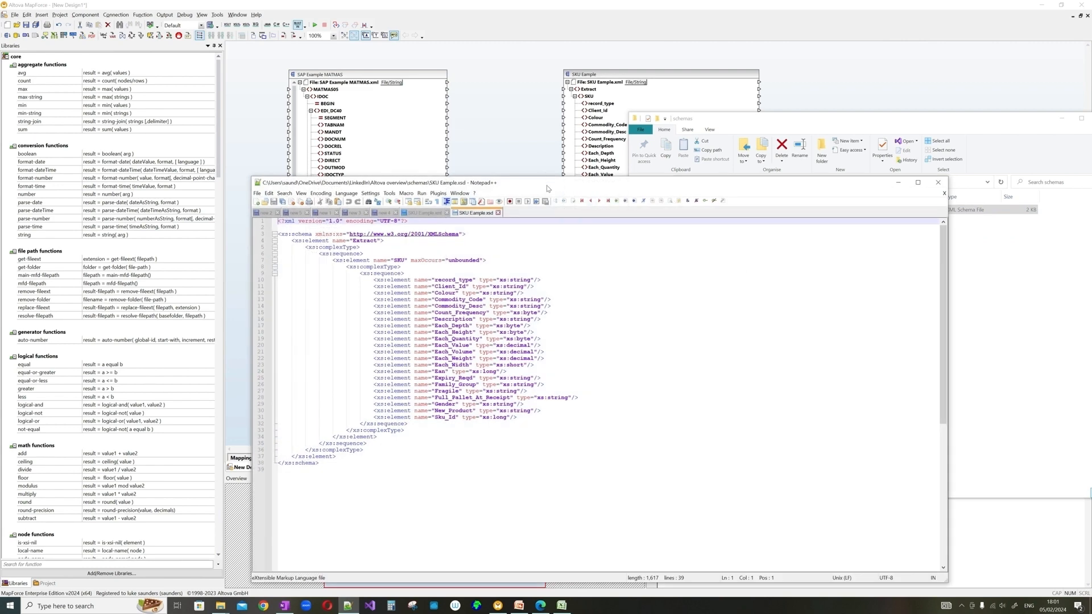
pyautogui.moveTo(547, 189); pyautogui.dragTo(545, 106)
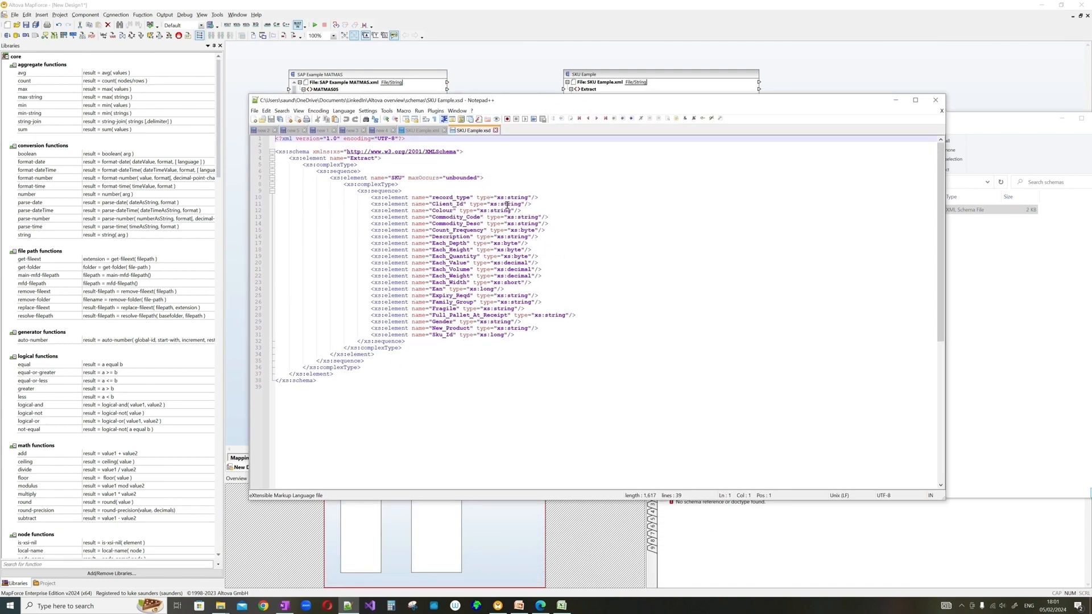
# - Change Count_Frequency's type from xs:byte to xs:int
pyautogui.doubleClick(451, 198)
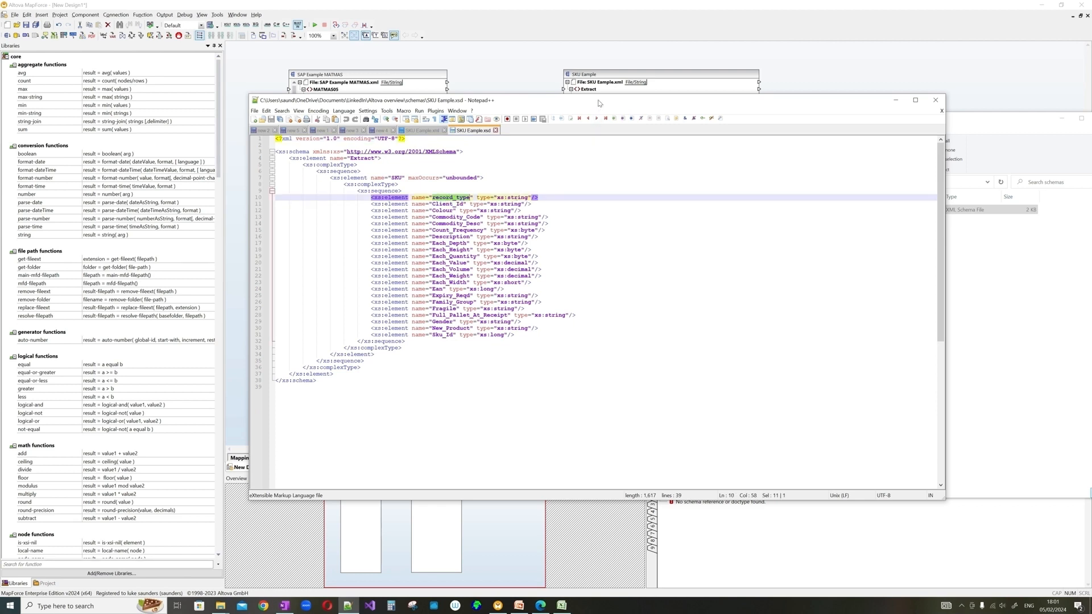
pyautogui.moveTo(599, 103); pyautogui.dragTo(522, 103)
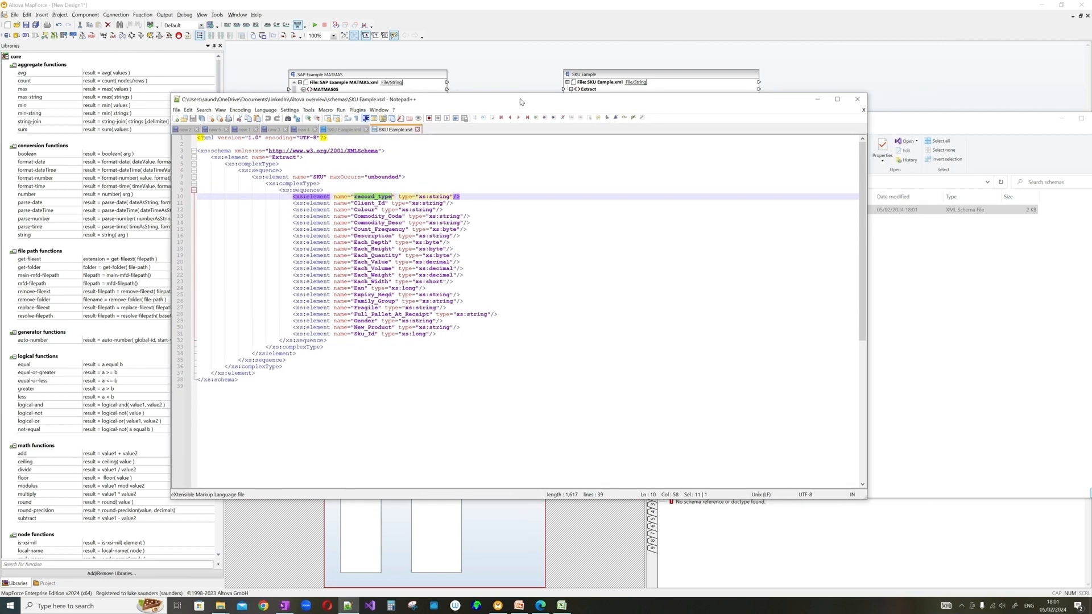
pyautogui.doubleClick(436, 198)
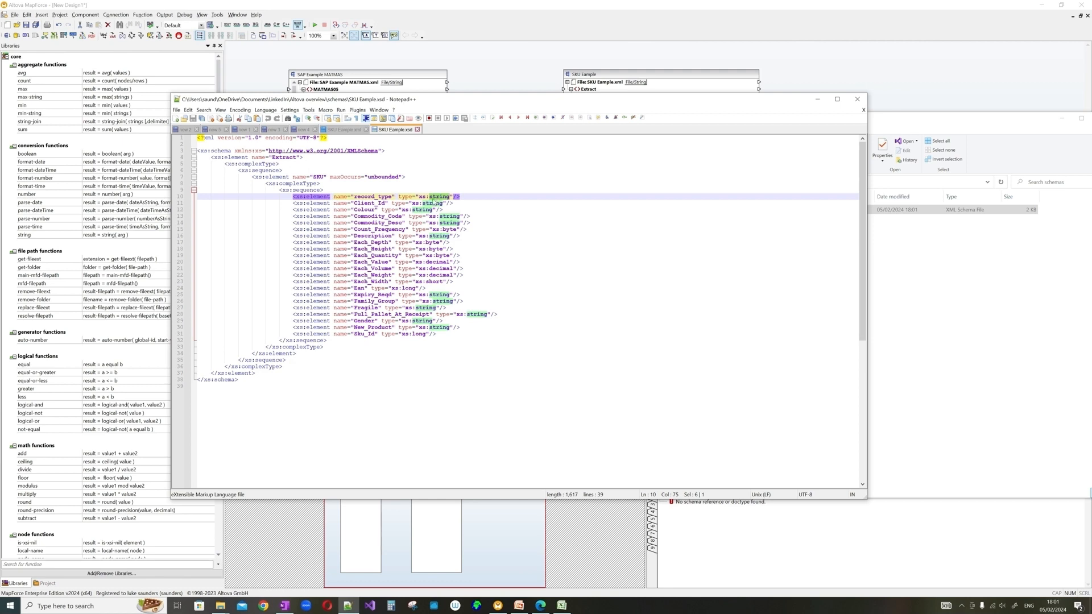
pyautogui.doubleClick(432, 204)
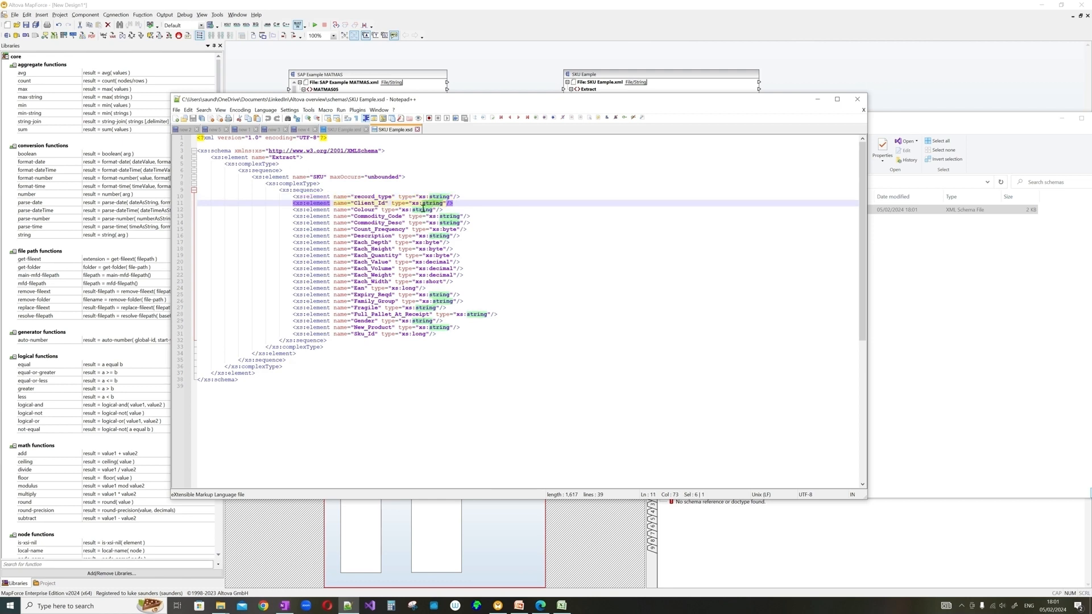
pyautogui.doubleClick(423, 209)
pyautogui.doubleClick(380, 229)
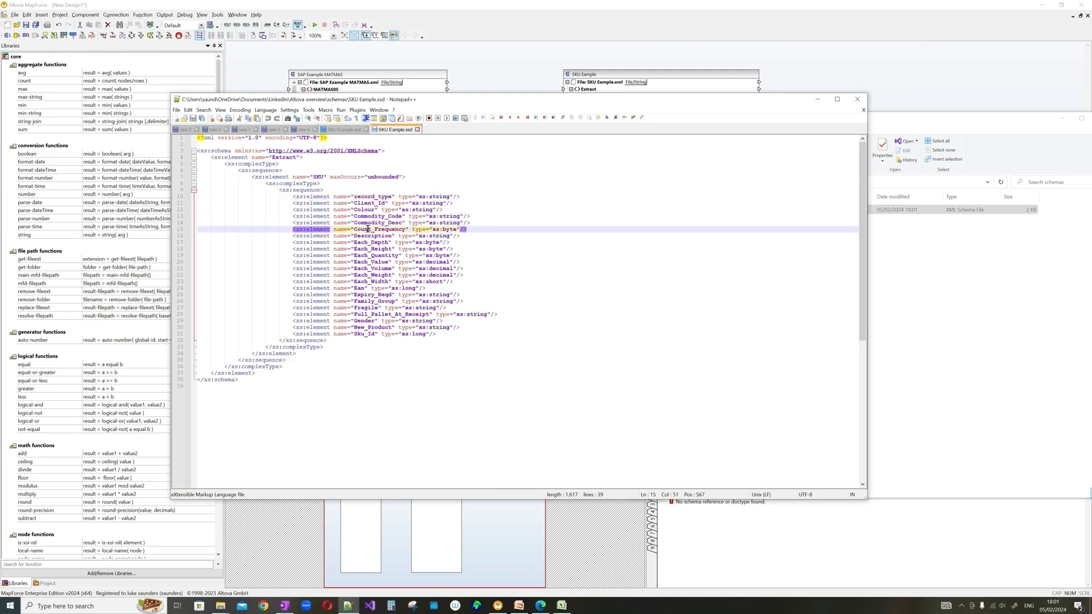
pyautogui.doubleClick(452, 229)
pyautogui.write('int')
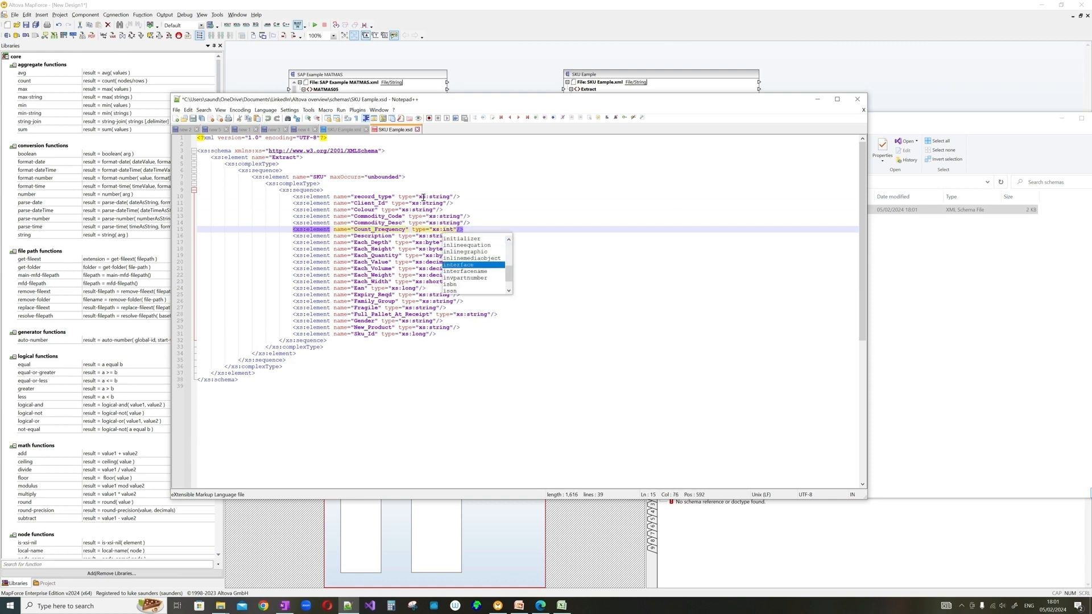
pyautogui.click(421, 196)
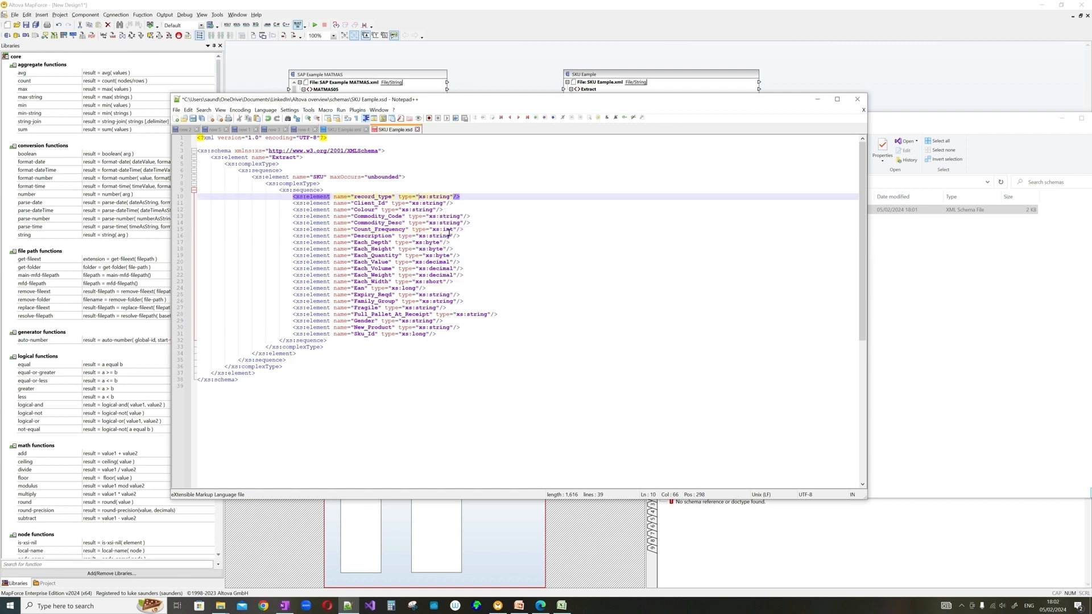
# - Select Each_Depth's byte type and consult the mapping specification spreadsheet
pyautogui.click(431, 242)
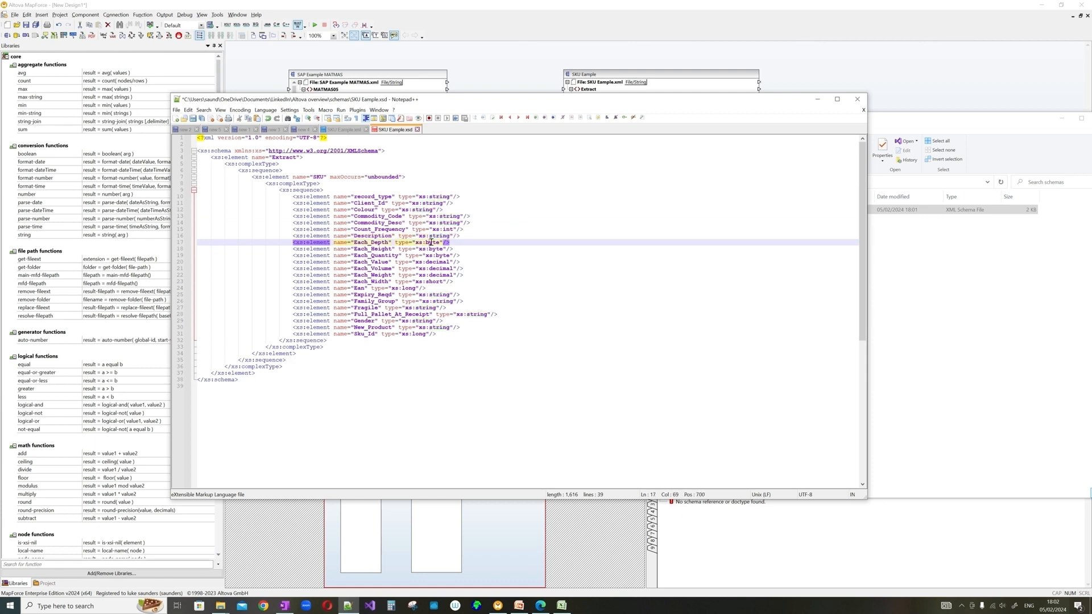
pyautogui.doubleClick(431, 243)
pyautogui.click(562, 606)
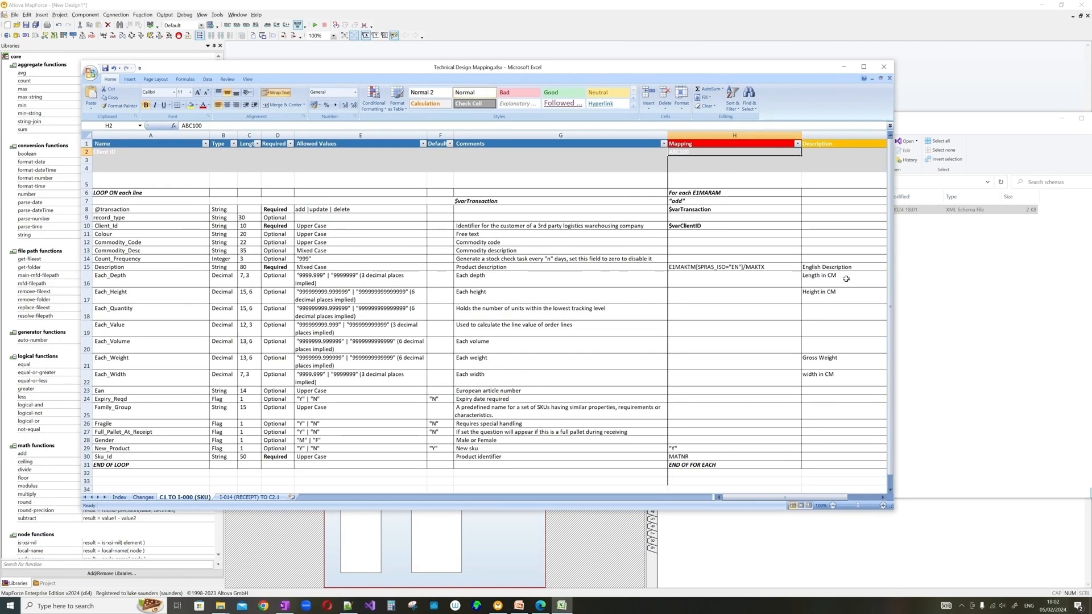
# - Check the Length, Height and Gross Weight notes in the spec, then return to the schema
pyautogui.click(846, 279)
pyautogui.click(844, 294)
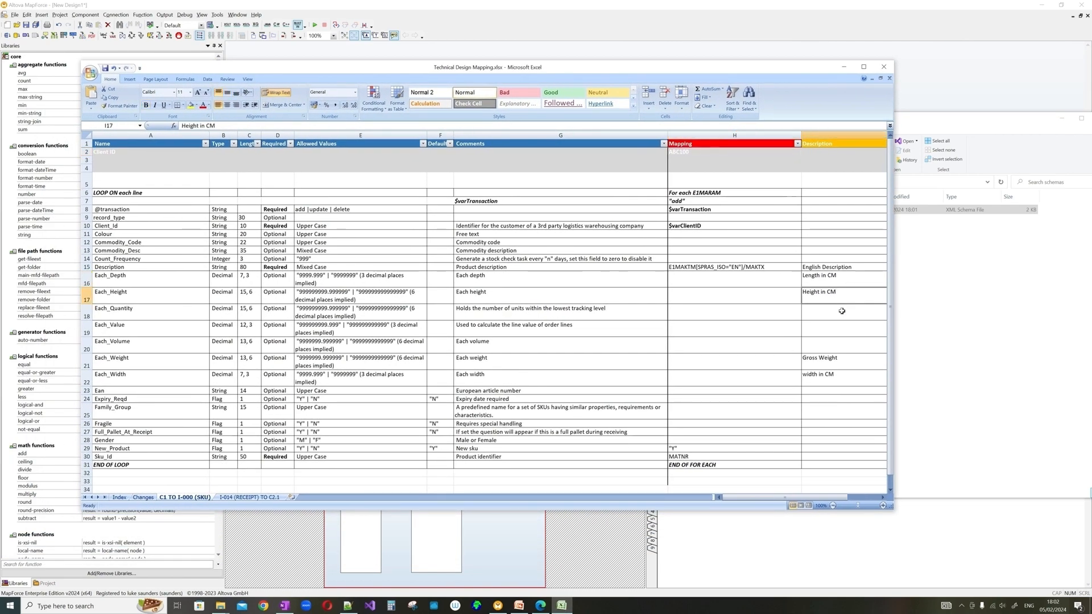
pyautogui.click(842, 361)
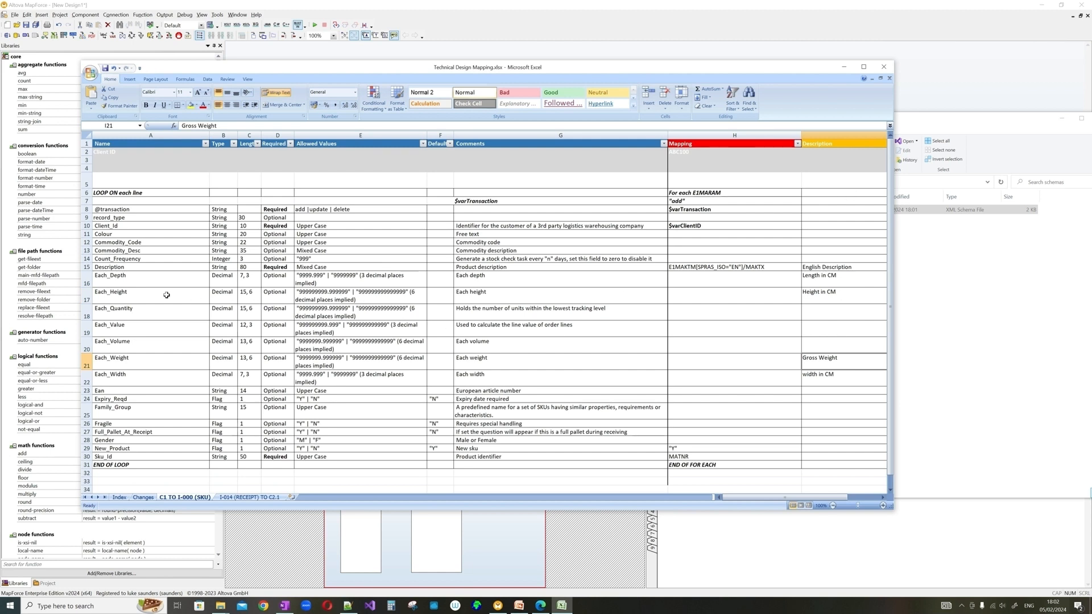
pyautogui.moveTo(147, 295); pyautogui.dragTo(380, 299)
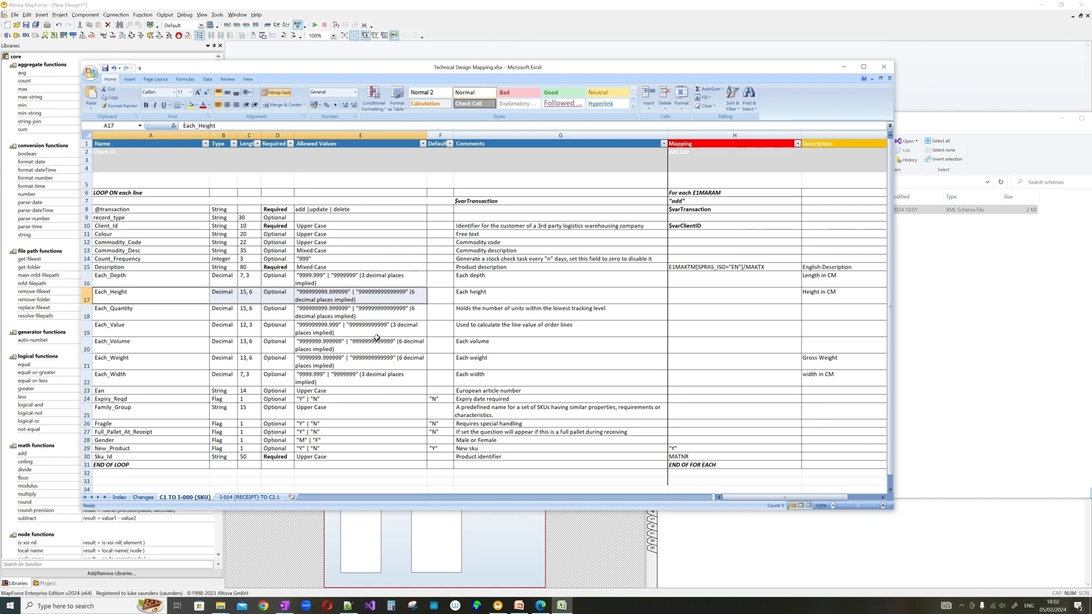
pyautogui.click(845, 67)
pyautogui.click(433, 238)
# - Set Each_Depth, Each_Height, Each_Quantity and Each_Width types to decimal
pyautogui.doubleClick(431, 242)
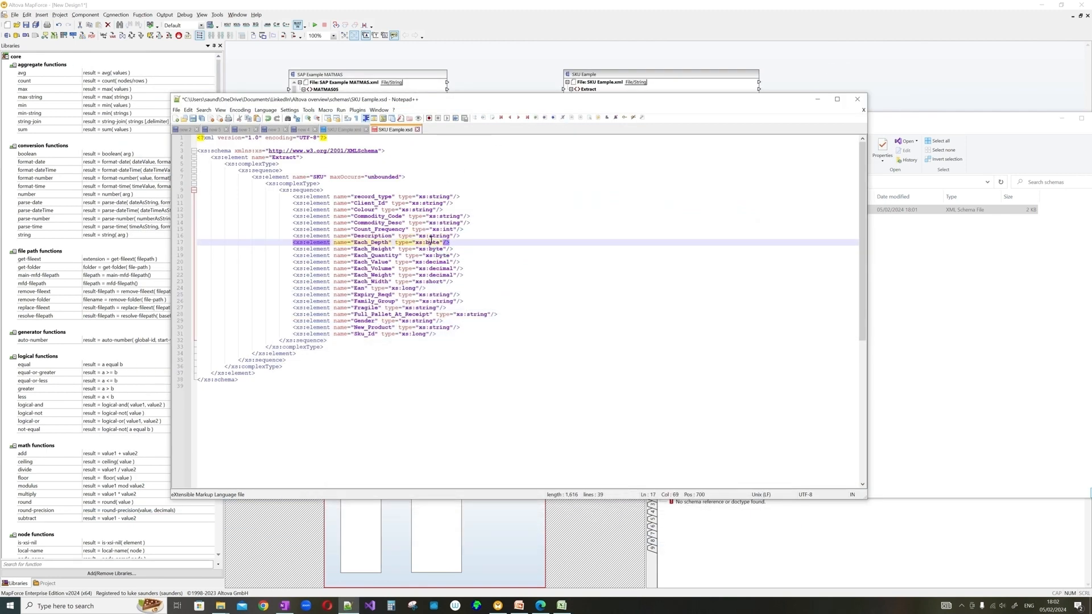
pyautogui.write('deci')
pyautogui.write('mal')
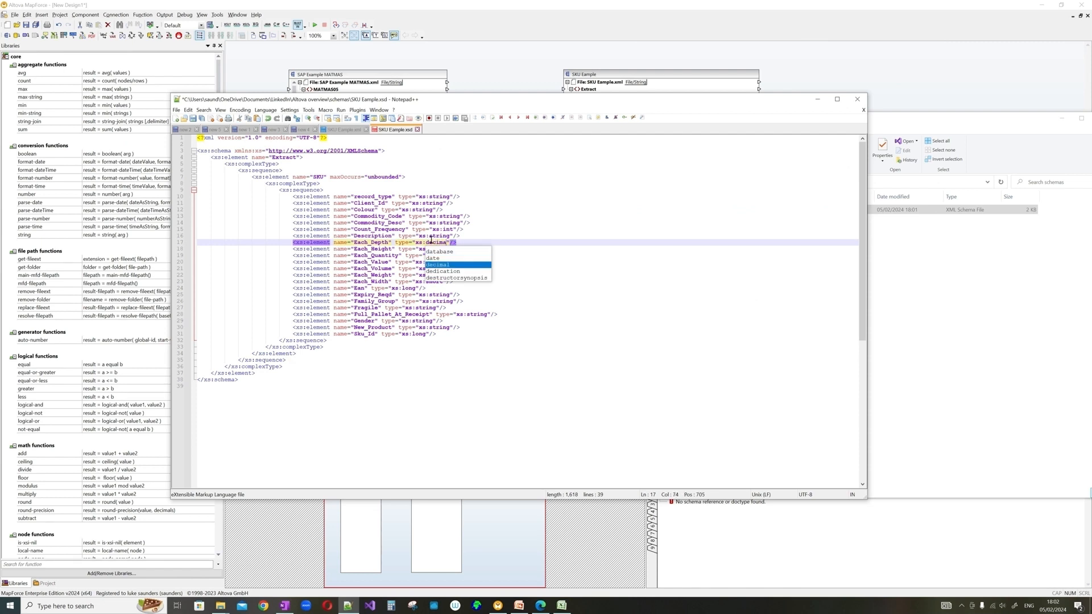
pyautogui.click(435, 229)
pyautogui.doubleClick(437, 242)
pyautogui.hotkey('ctrl', 'c')
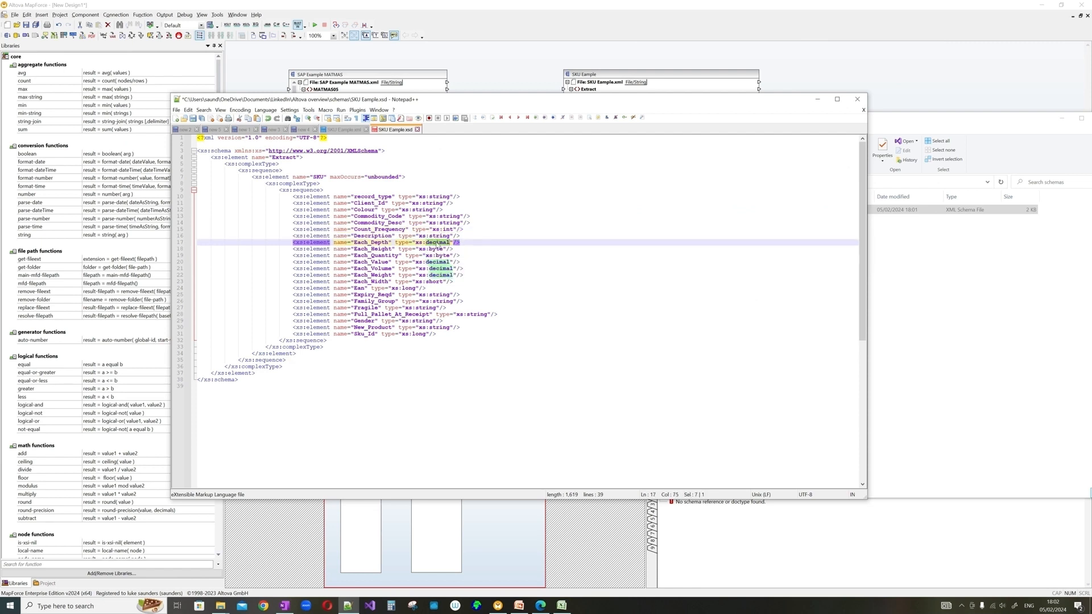
pyautogui.doubleClick(437, 249)
pyautogui.hotkey('ctrl', 'v')
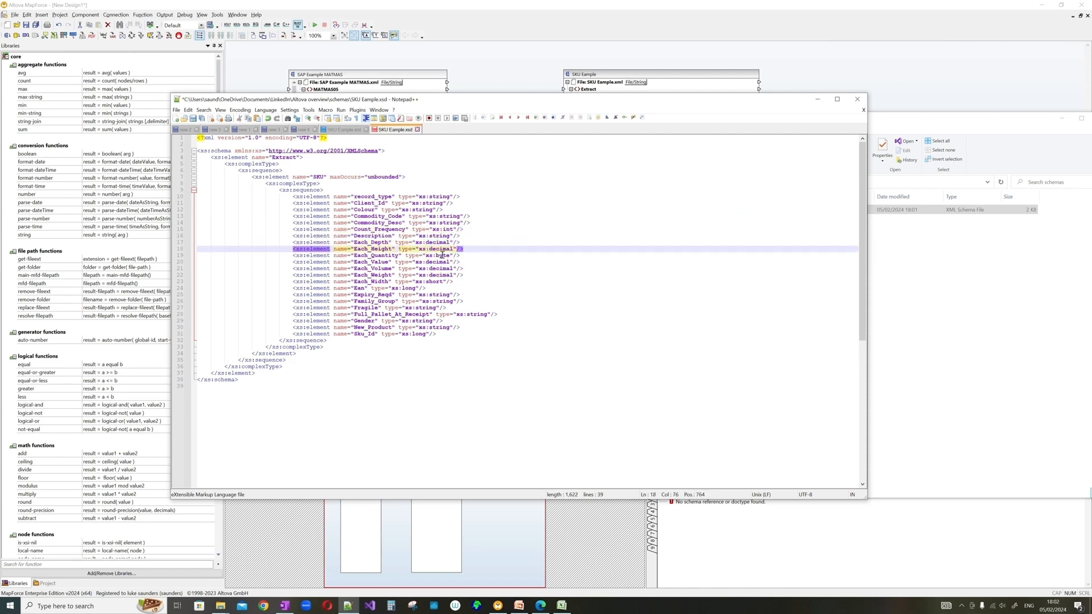
pyautogui.doubleClick(443, 255)
pyautogui.hotkey('ctrl', 'v')
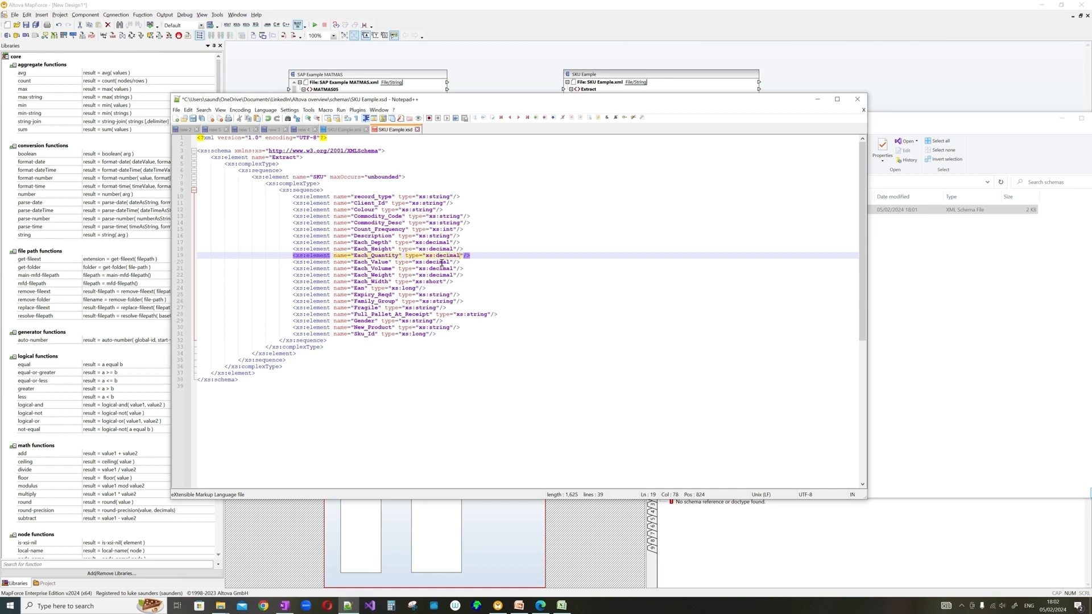
pyautogui.doubleClick(438, 282)
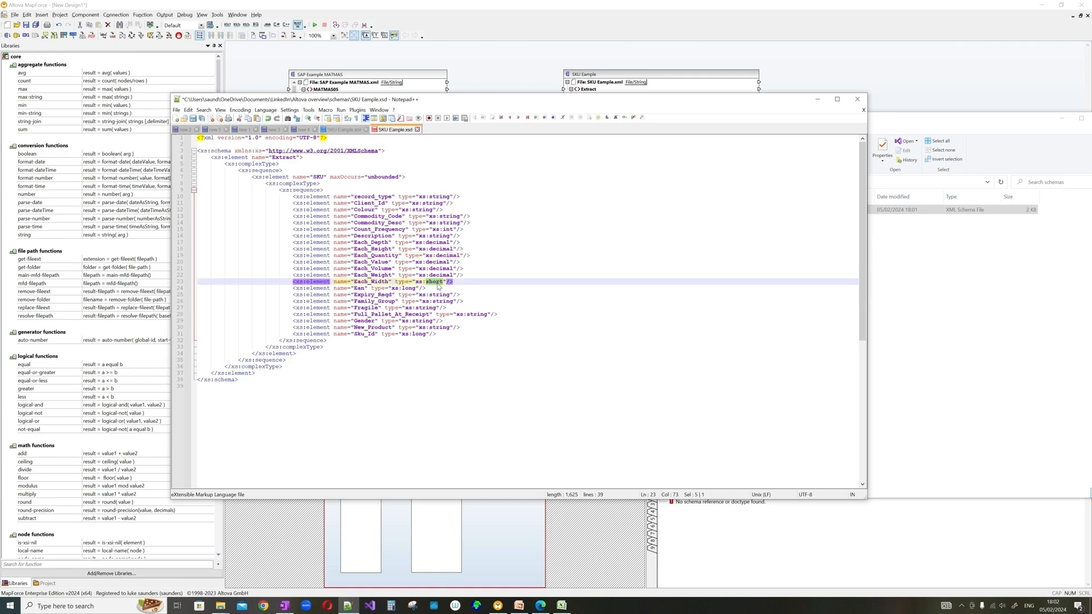
pyautogui.hotkey('alt', 'Tab')
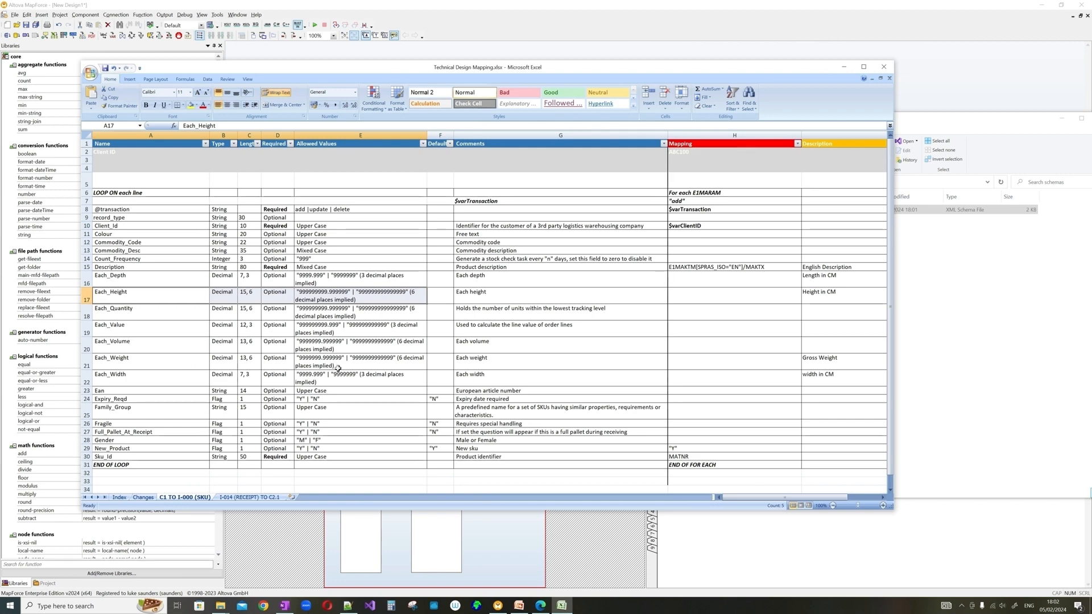
pyautogui.click(843, 67)
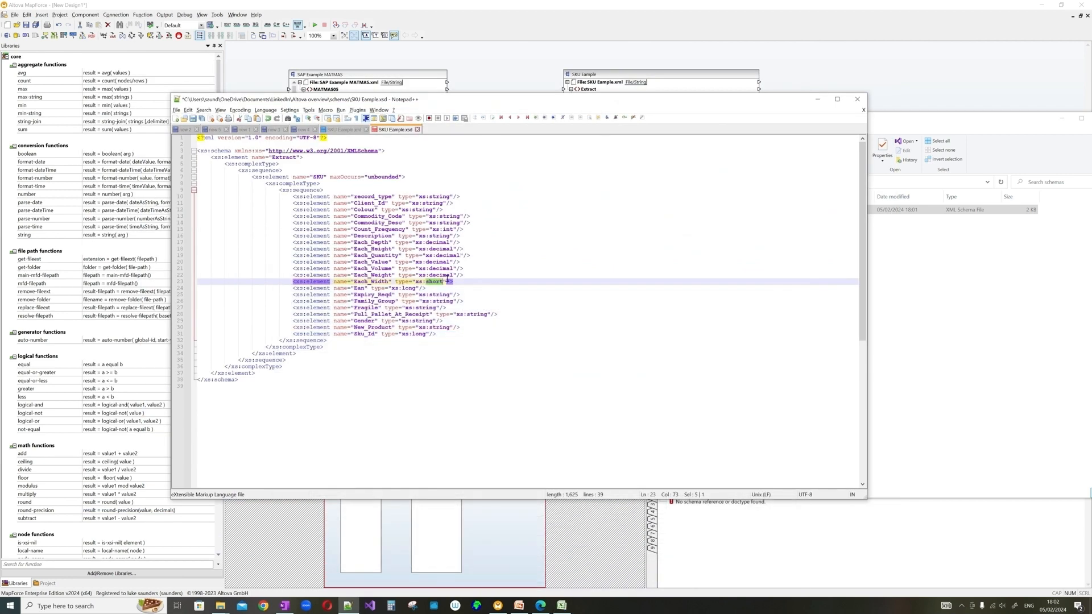
pyautogui.hotkey('ctrl', 'v')
# - Change Ean's type to string and save SKU Example.xsd
pyautogui.doubleClick(414, 289)
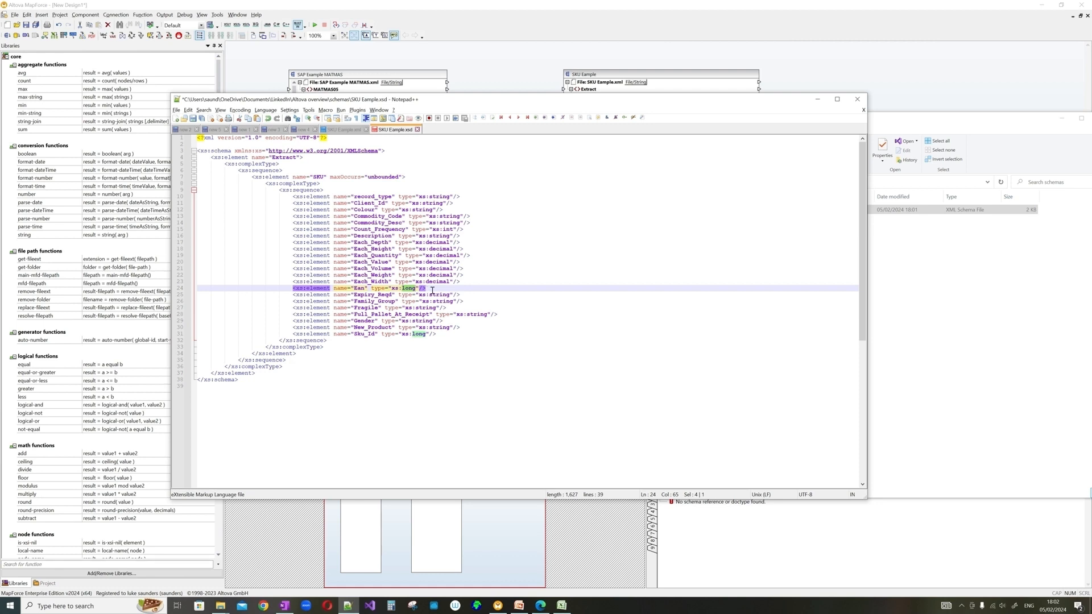
pyautogui.write('string')
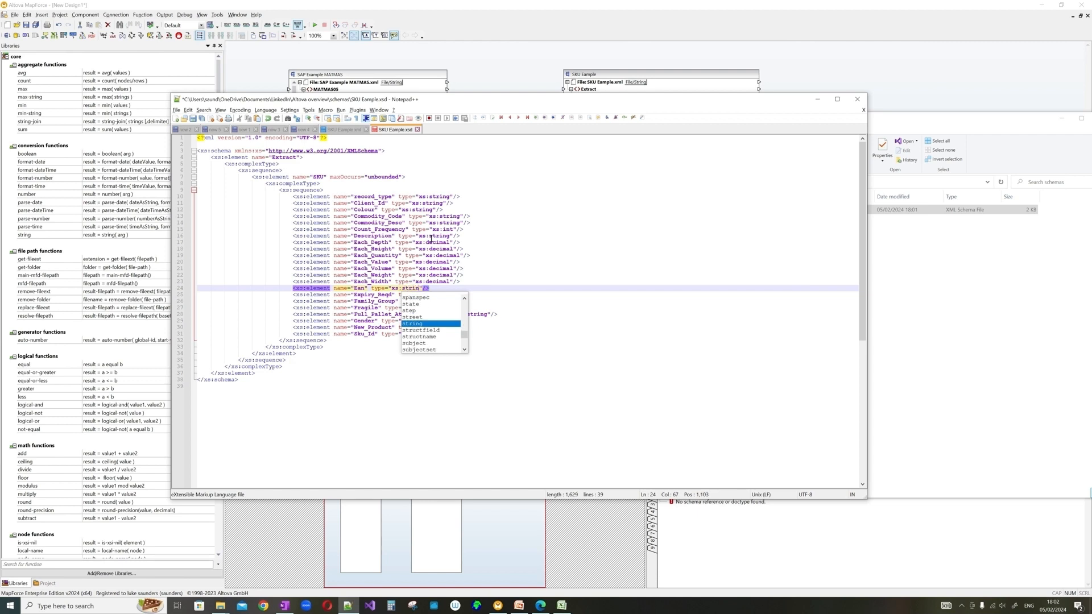
pyautogui.click(503, 275)
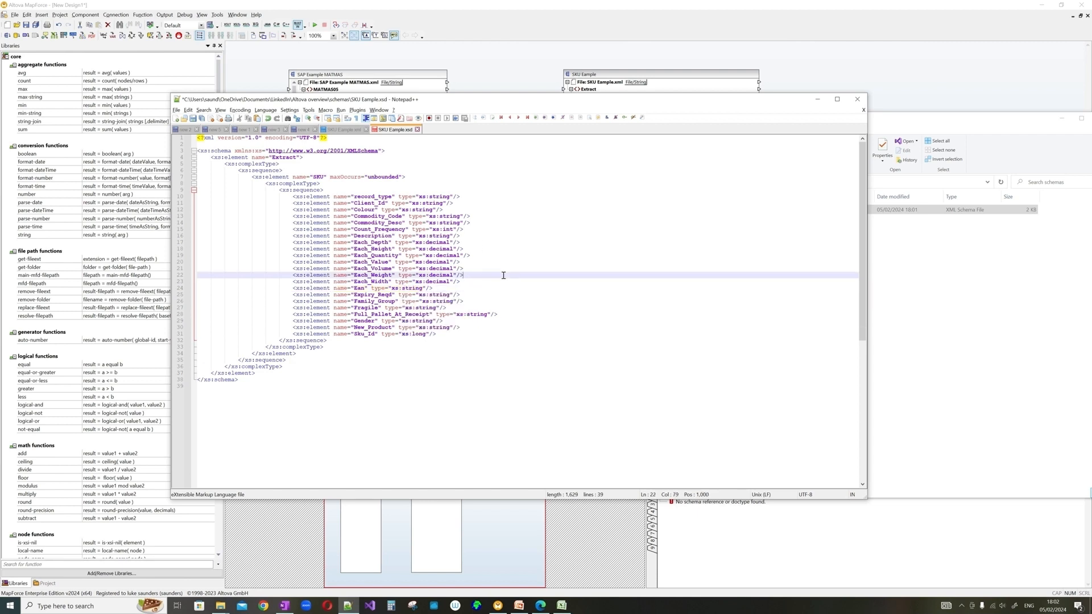
pyautogui.hotkey('ctrl', 's')
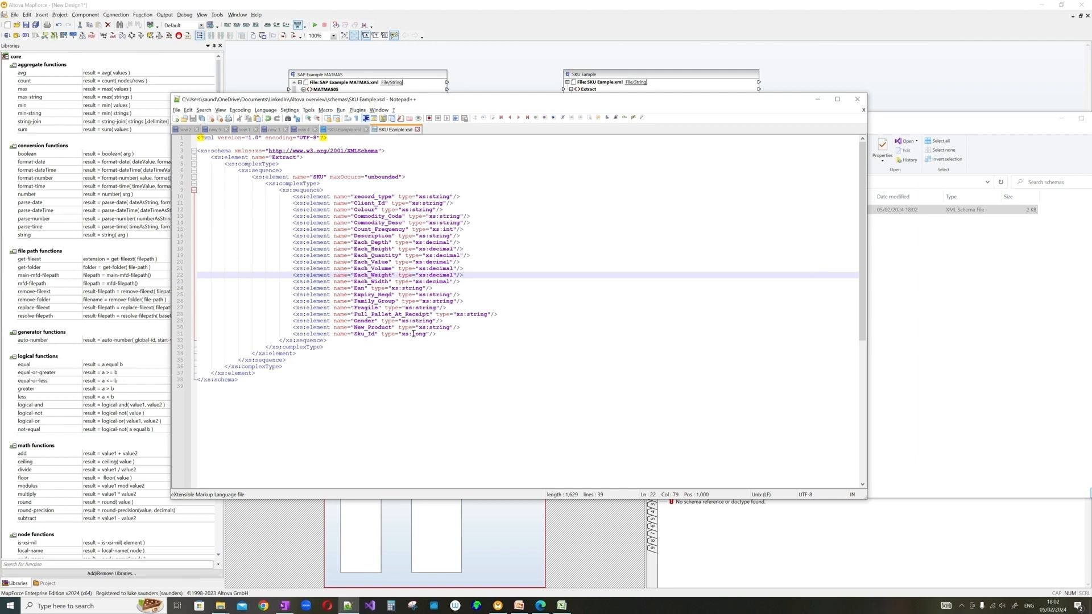
pyautogui.click(541, 607)
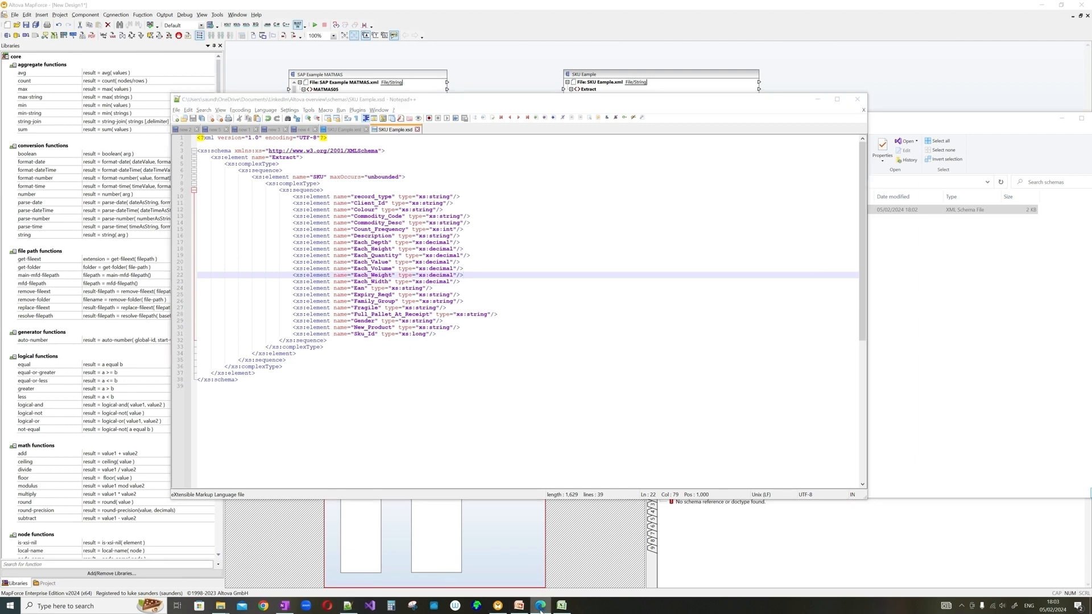
pyautogui.click(541, 555)
pyautogui.moveTo(438, 140); pyautogui.dragTo(705, 154)
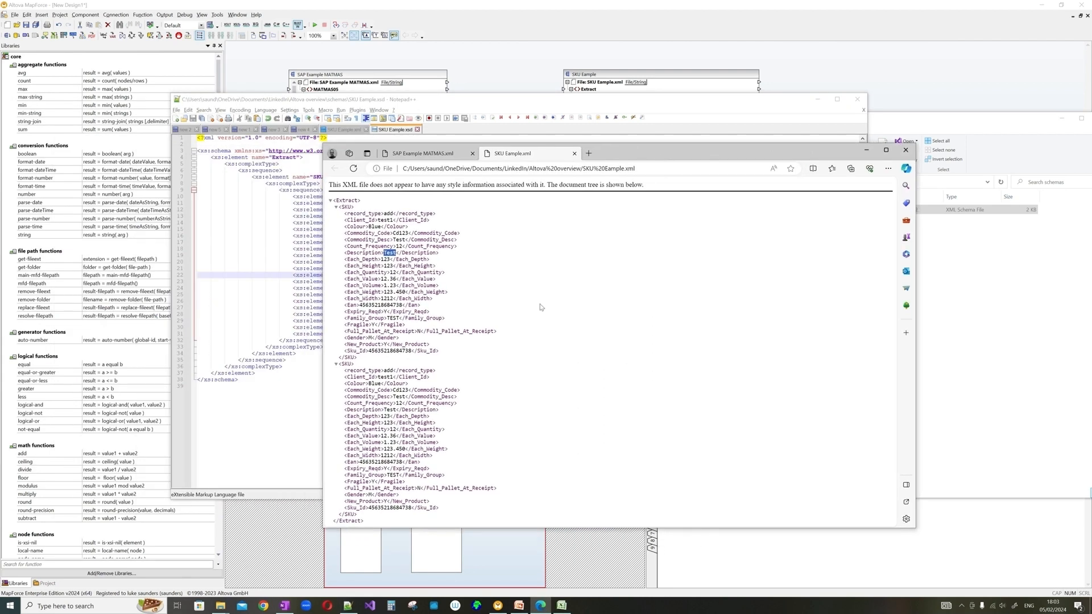
pyautogui.moveTo(369, 351); pyautogui.dragTo(412, 351)
pyautogui.click(527, 106)
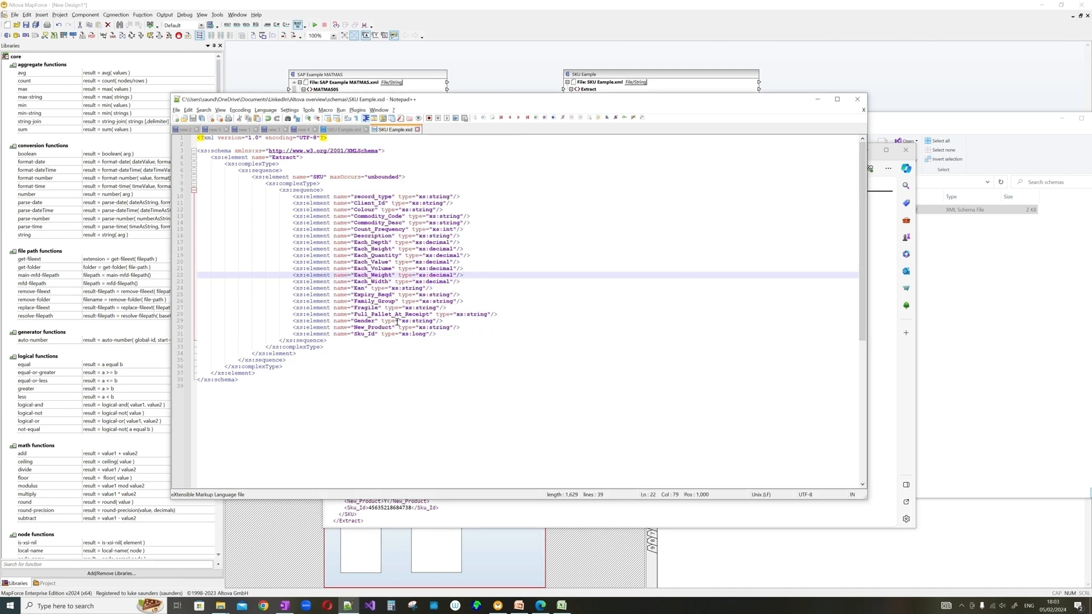
# - Change Sku_Id's type to string in SKU Example.xsd, save it, and return to MapForce
pyautogui.doubleClick(414, 335)
pyautogui.write('string')
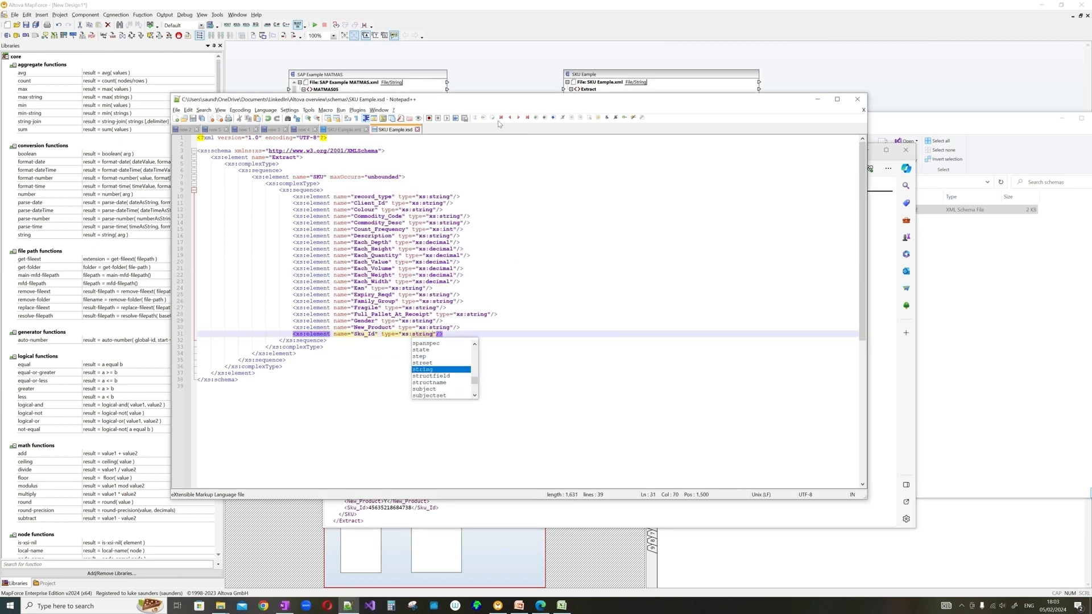
pyautogui.click(559, 302)
pyautogui.click(530, 78)
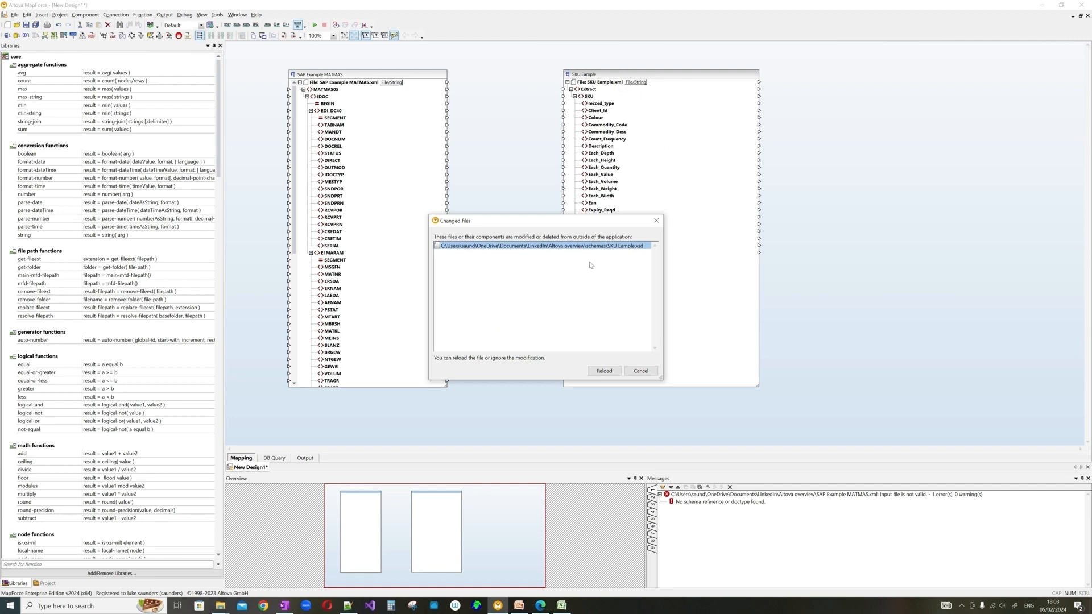
# - Reload the changed SKU Example schema and move the SKU component further right
pyautogui.click(605, 371)
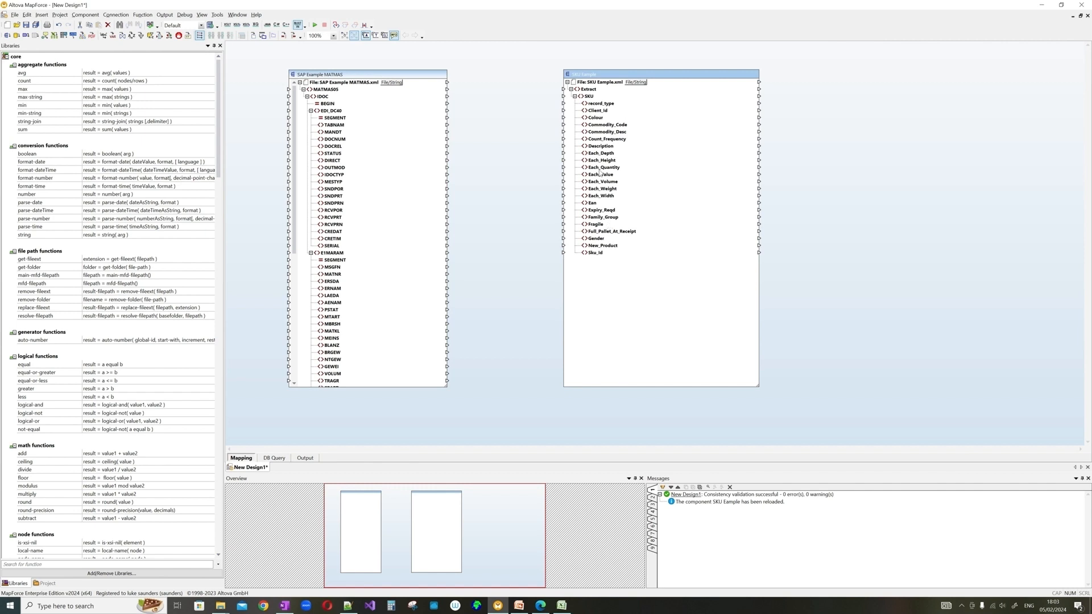
pyautogui.click(565, 118)
pyautogui.moveTo(617, 76); pyautogui.dragTo(725, 77)
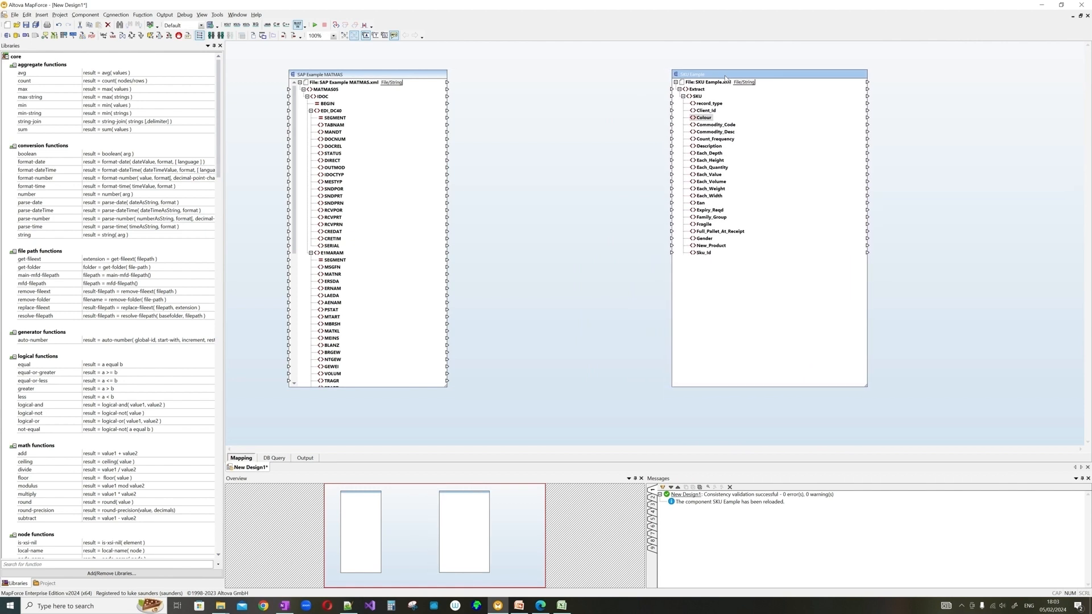
pyautogui.click(378, 76)
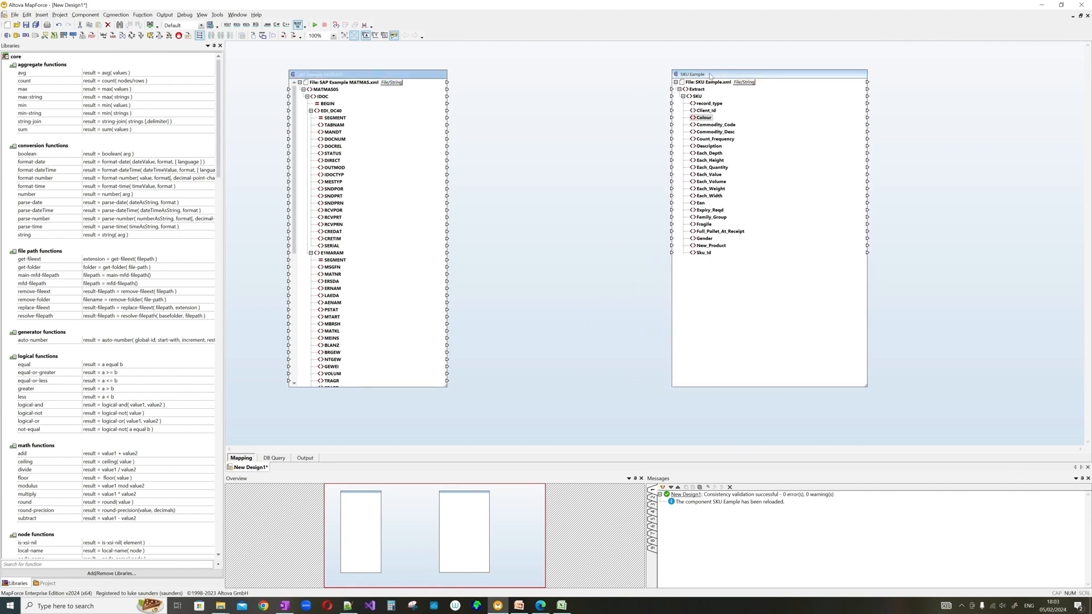
pyautogui.moveTo(710, 75); pyautogui.dragTo(712, 75)
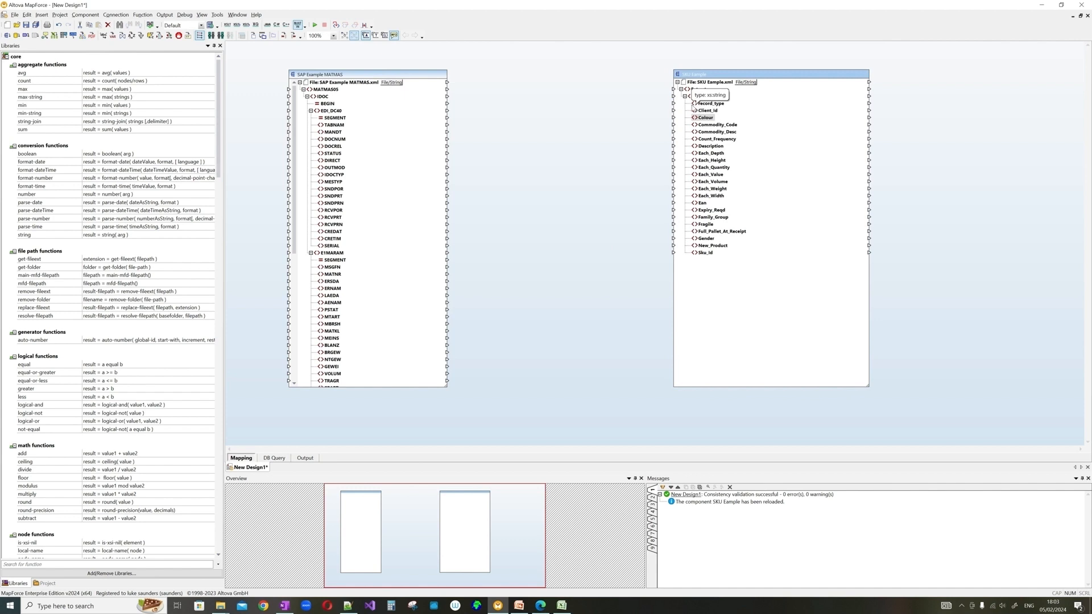
# - Bring up the Technical Design Mapping spreadsheet and check the For each E1MARAM rule in H6
pyautogui.hotkey('alt', 'Tab')
pyautogui.click(818, 99)
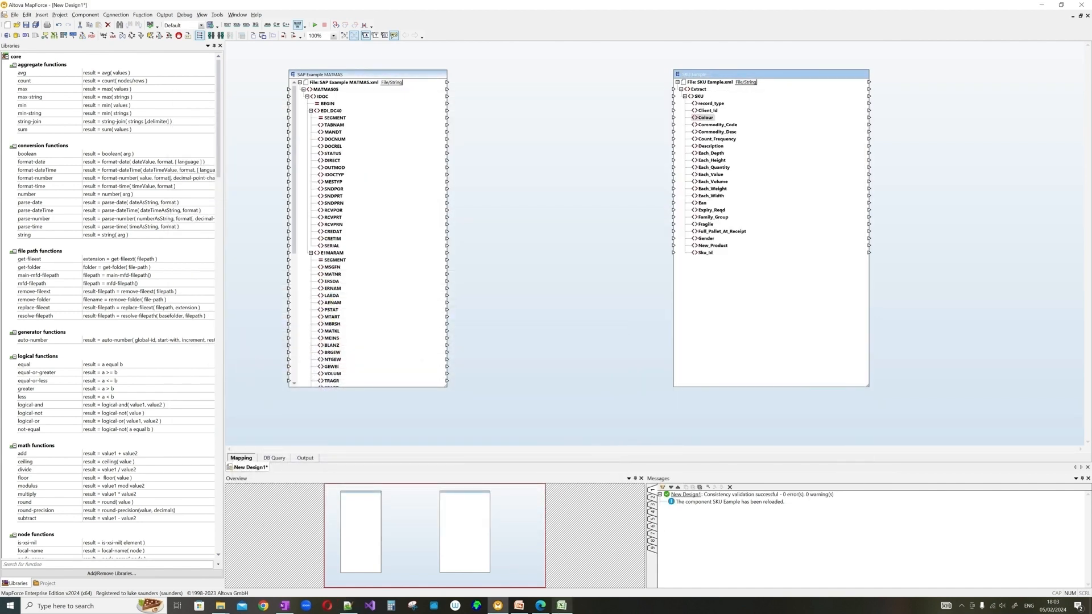
pyautogui.click(562, 606)
pyautogui.moveTo(446, 68); pyautogui.dragTo(416, 77)
pyautogui.click(696, 202)
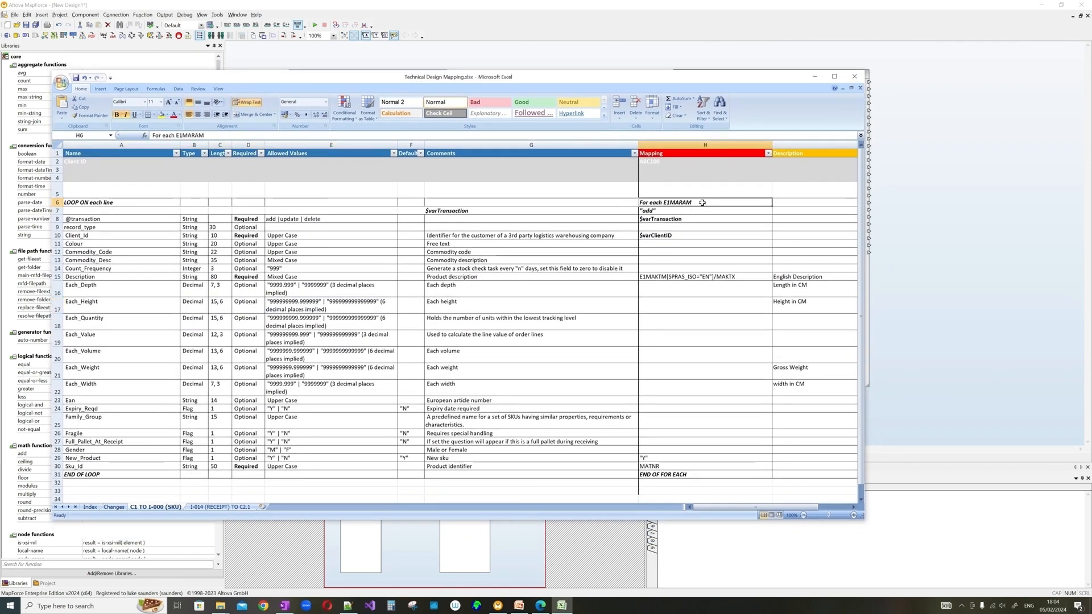
# - Glance at the mapping behind Excel, then minimize the spreadsheet to show the MapForce mapping
pyautogui.moveTo(594, 77); pyautogui.dragTo(3, 76)
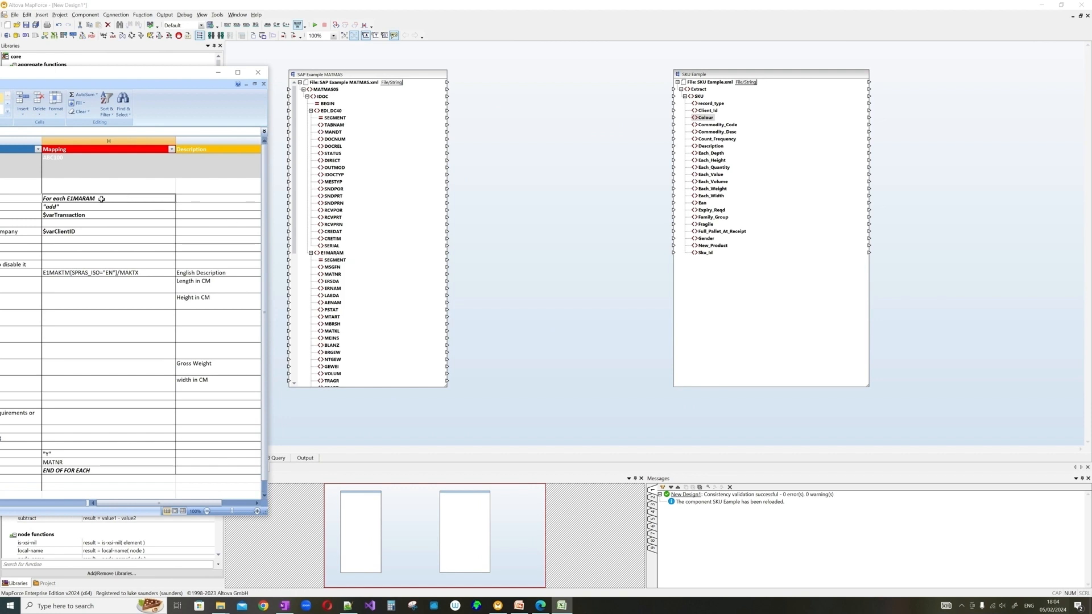
pyautogui.moveTo(97, 85); pyautogui.dragTo(729, 78)
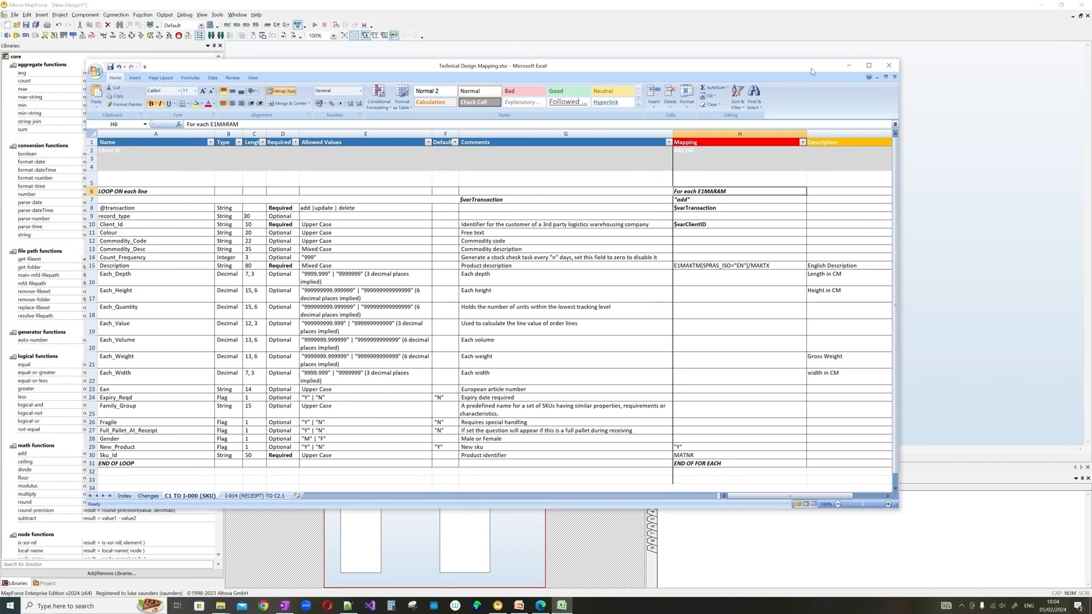
pyautogui.click(844, 70)
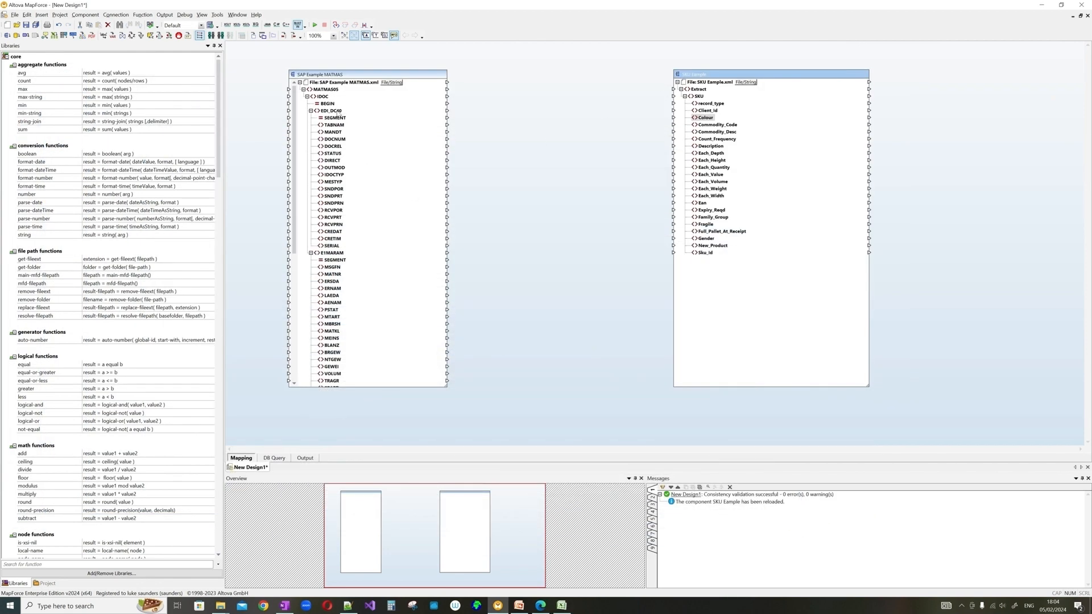
# - Connect E1MARAM to the SKU element, then check spec cells H7 and H8
pyautogui.moveTo(332, 253); pyautogui.dragTo(679, 101)
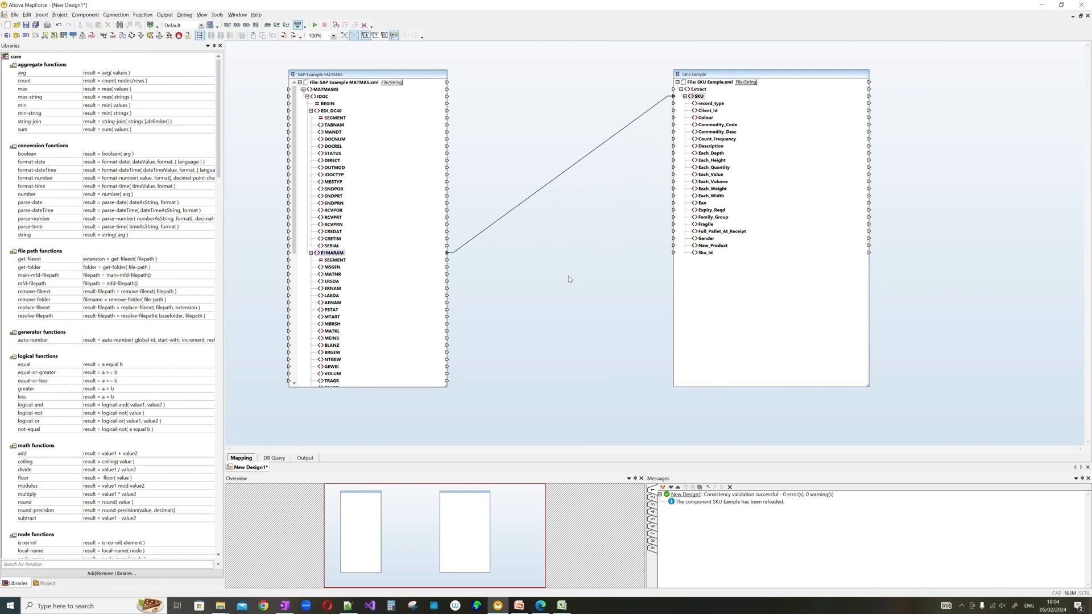
pyautogui.hotkey('alt', 'Tab')
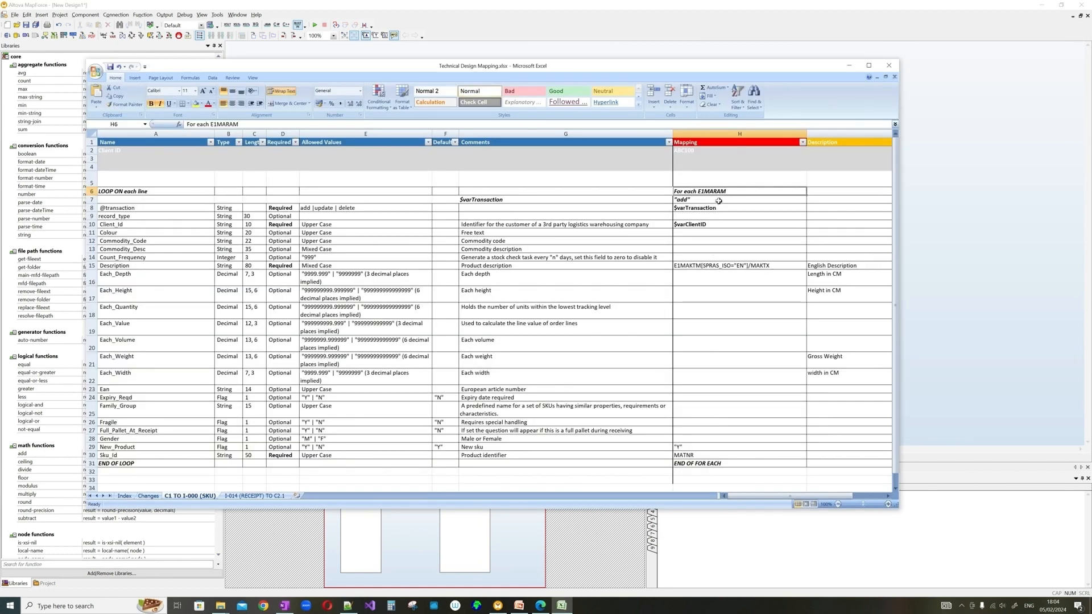
pyautogui.click(702, 200)
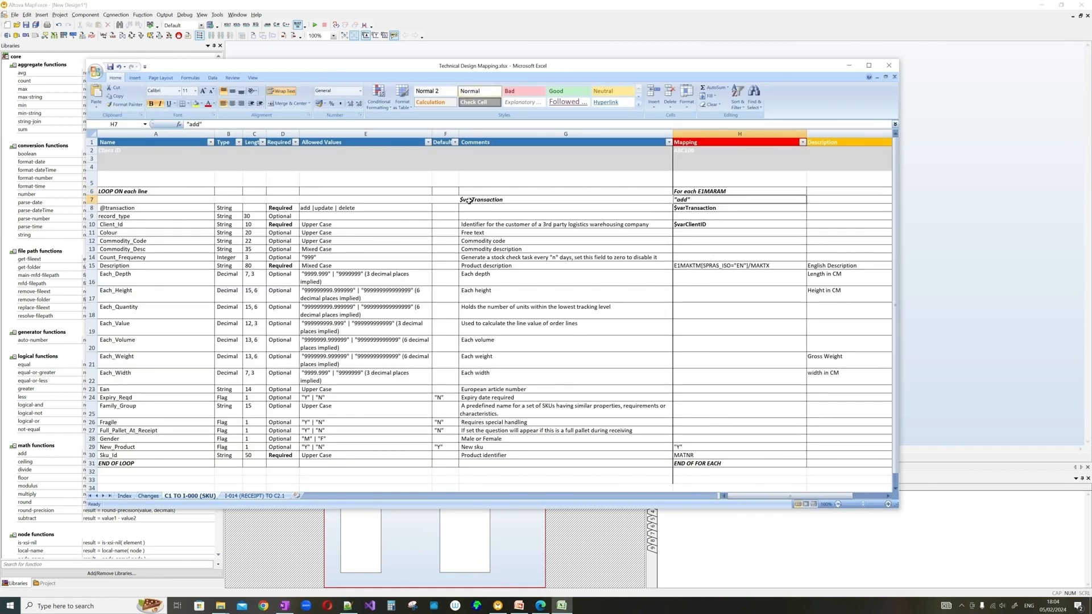
pyautogui.click(695, 208)
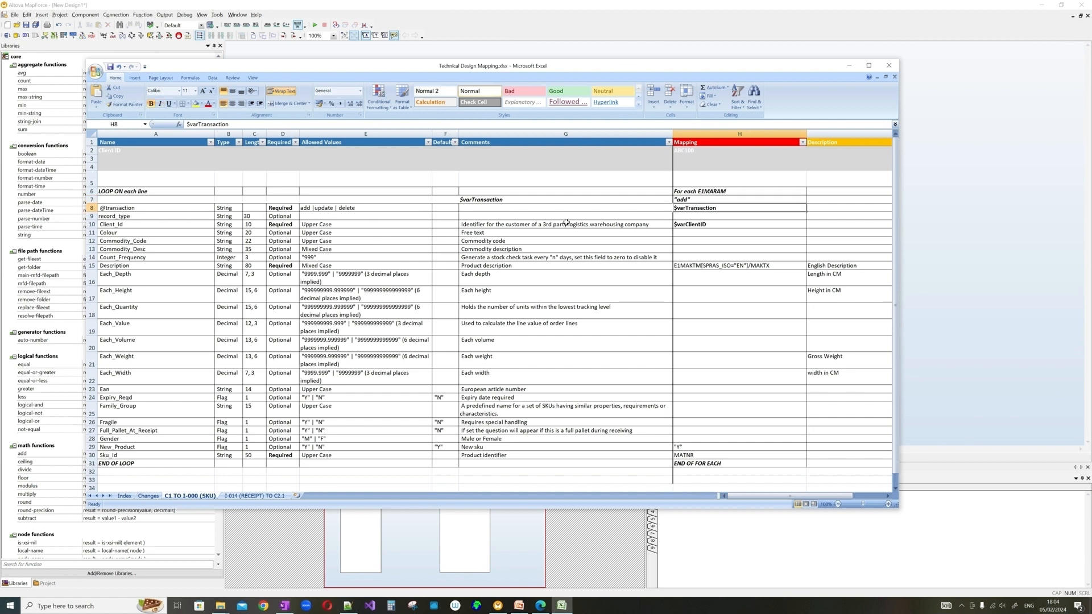
pyautogui.hotkey('alt', 'Tab')
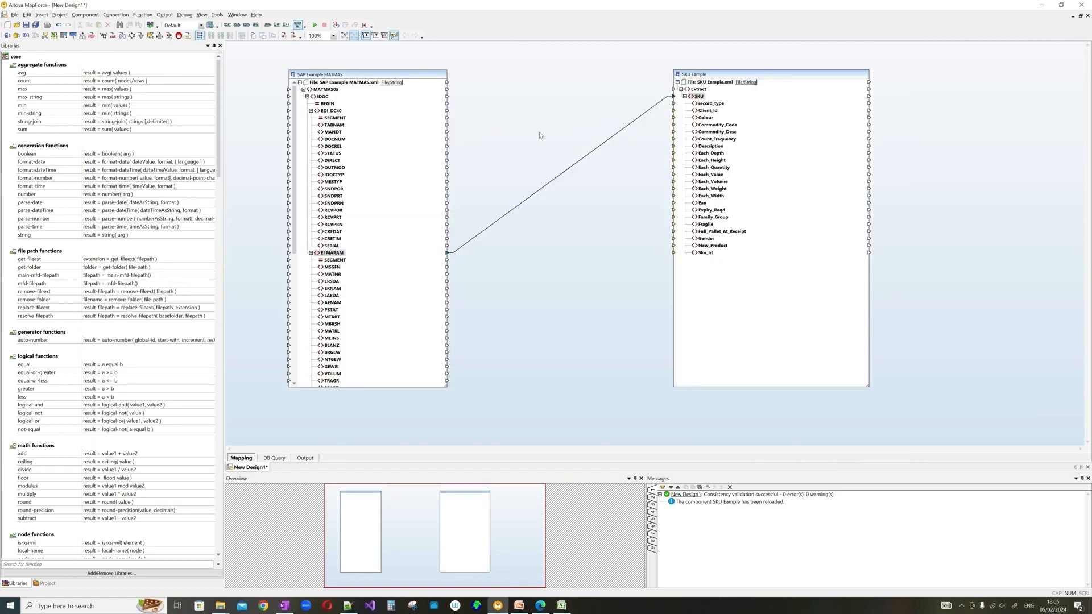
# - Insert a string constant 'add' and connect it to the SKU record_type field
pyautogui.rightClick(540, 100)
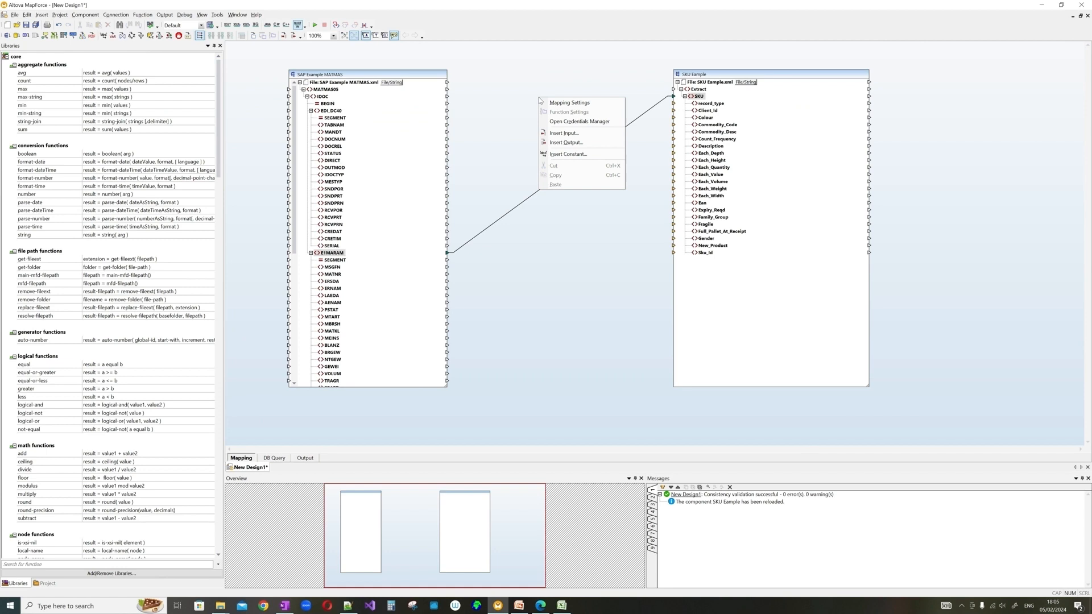
pyautogui.click(577, 157)
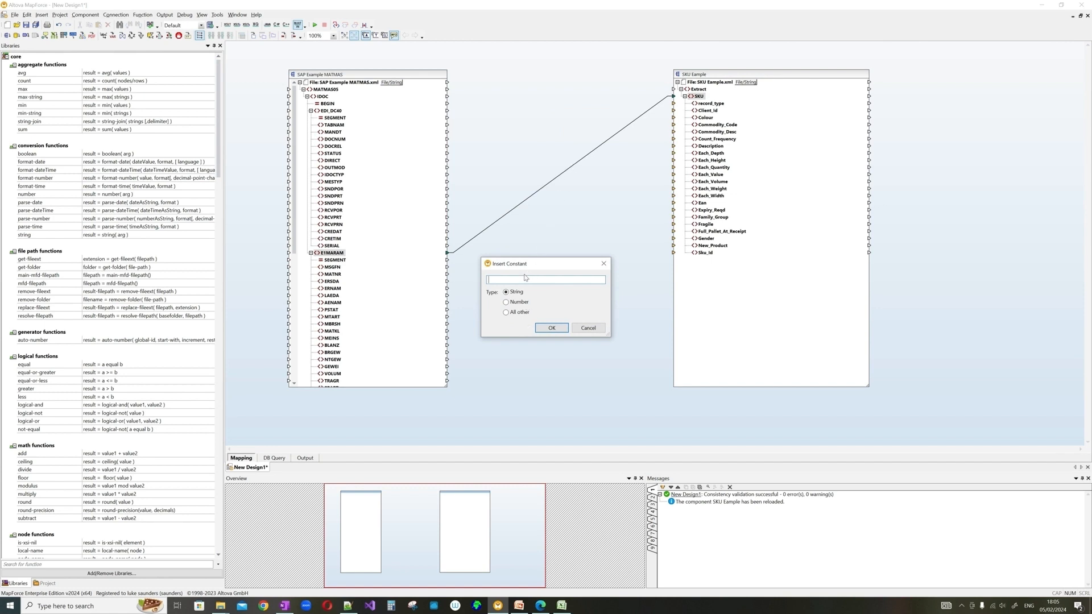
pyautogui.write('add')
pyautogui.press('Return')
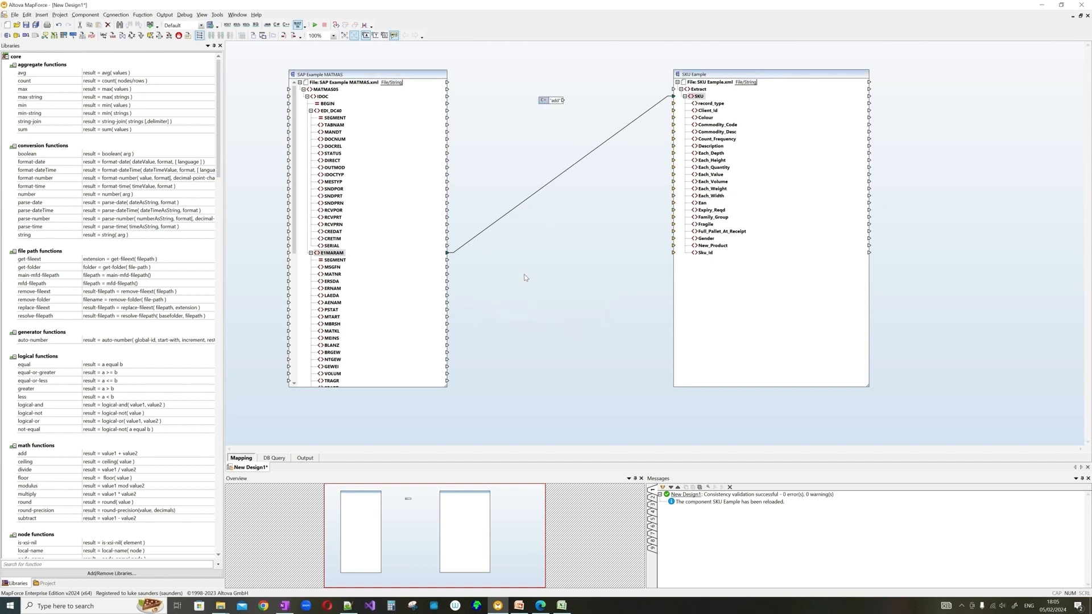
pyautogui.moveTo(564, 101); pyautogui.dragTo(676, 108)
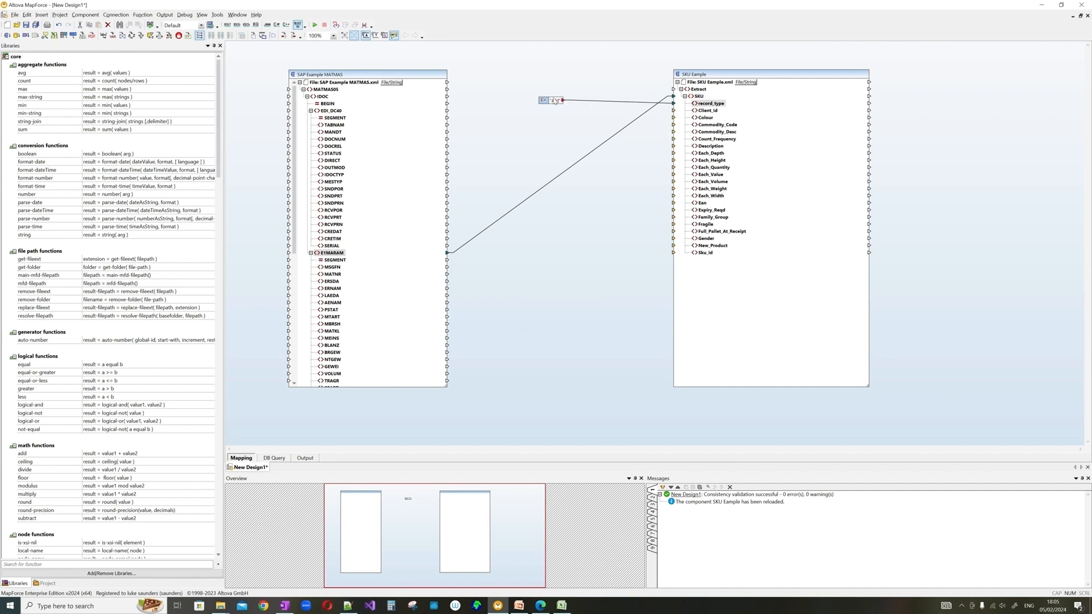
pyautogui.moveTo(553, 99); pyautogui.dragTo(608, 105)
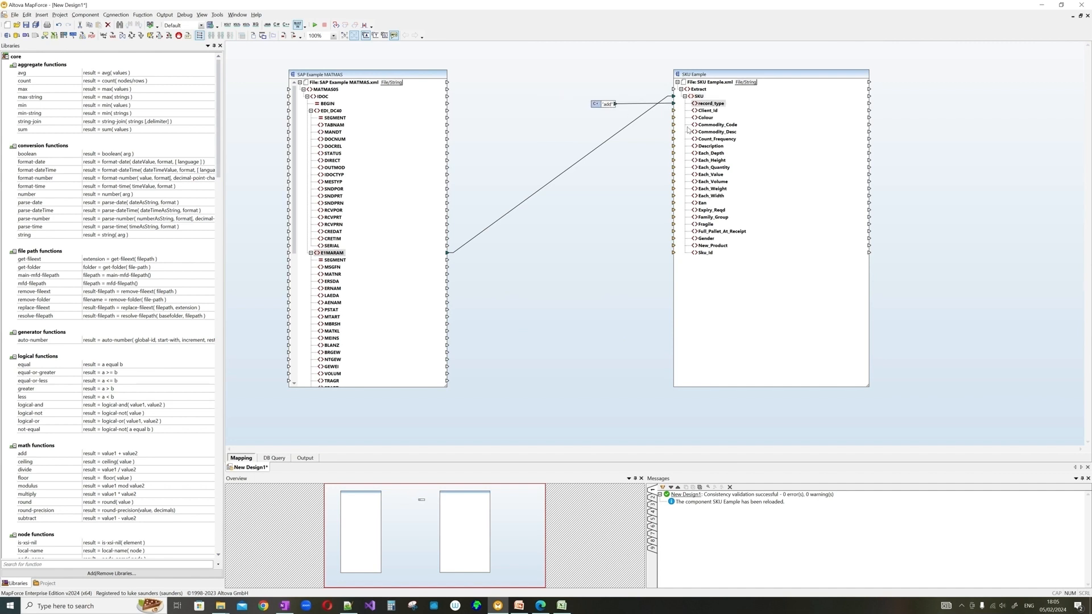
pyautogui.hotkey('alt', 'Tab')
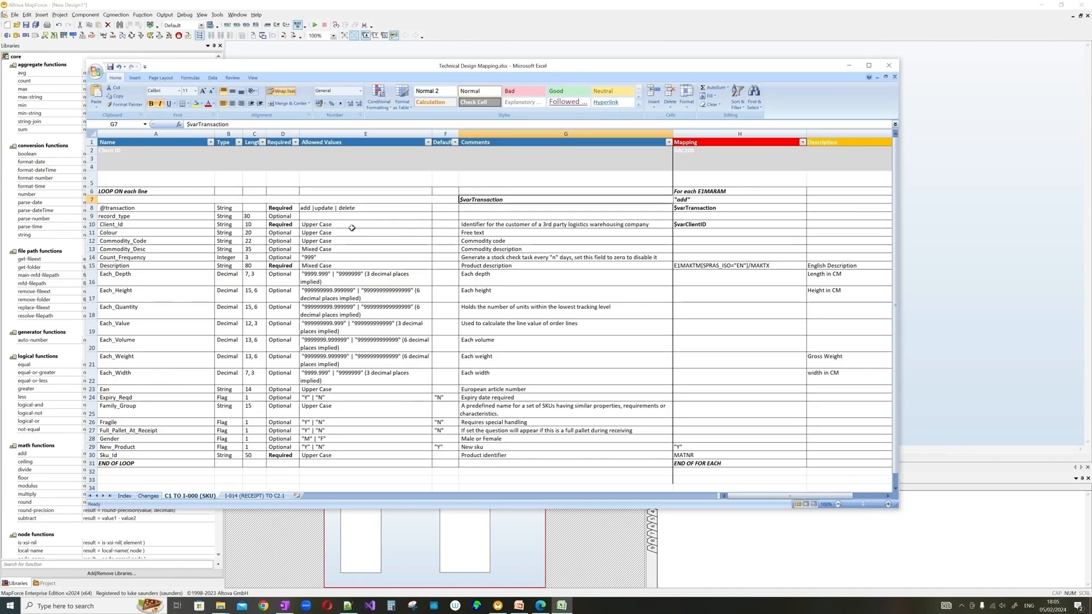
# - Read the Client_Id rule in H10 and the client id value in H2
pyautogui.click(692, 225)
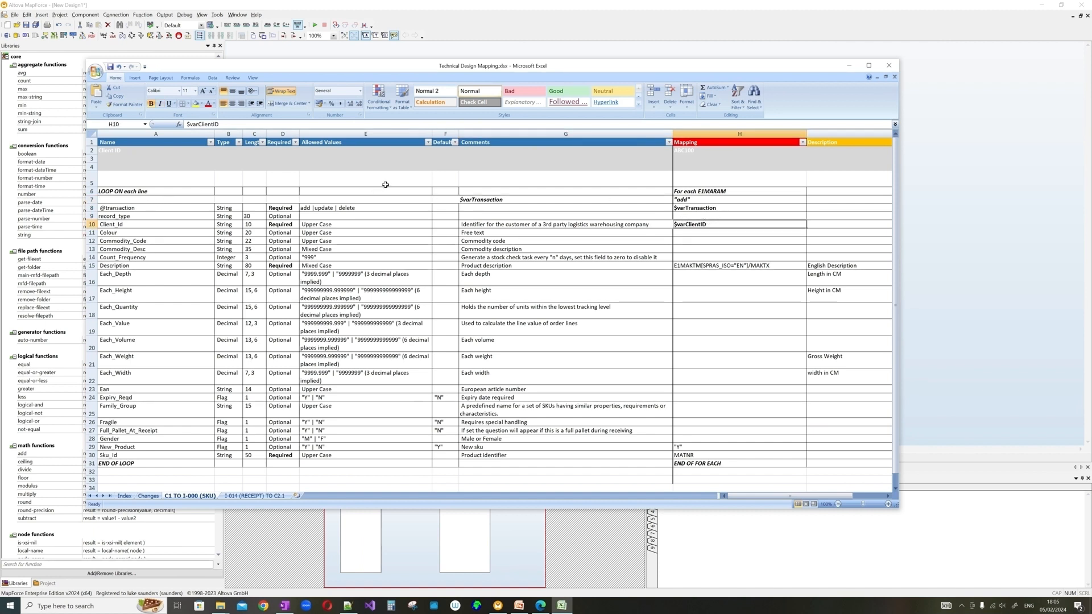
pyautogui.click(699, 153)
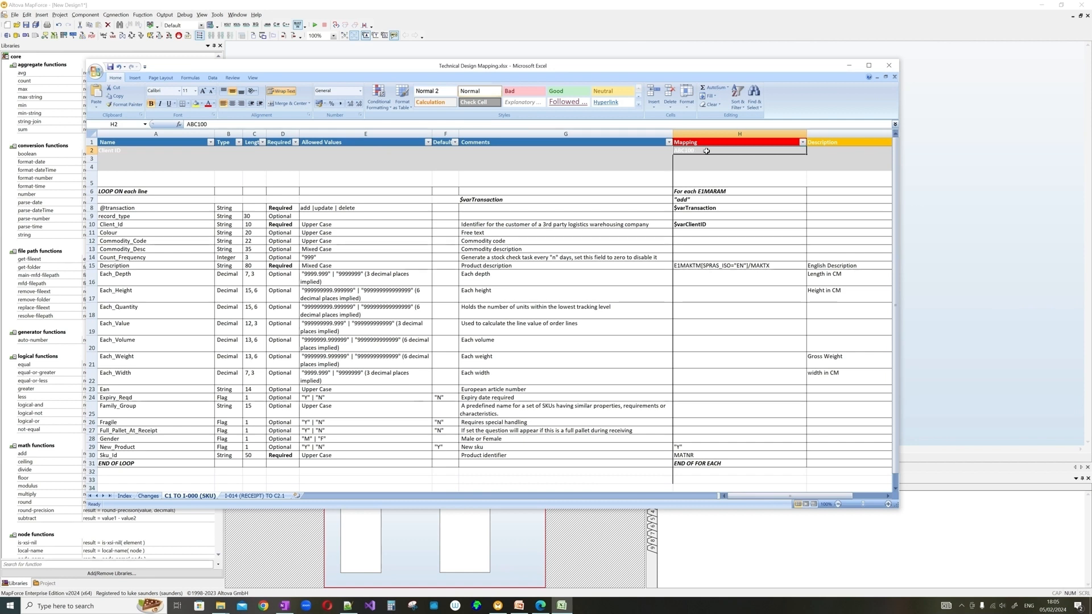
pyautogui.click(708, 226)
pyautogui.click(994, 174)
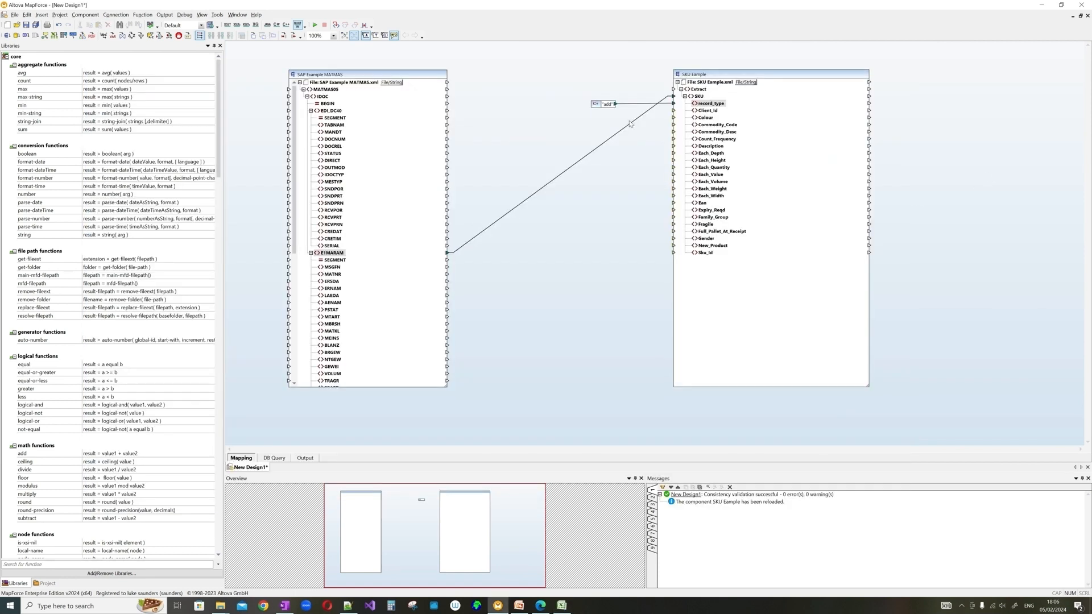
# - Insert a constant 'ABC100' and connect it to the SKU Client_Id field
pyautogui.rightClick(595, 122)
pyautogui.click(623, 178)
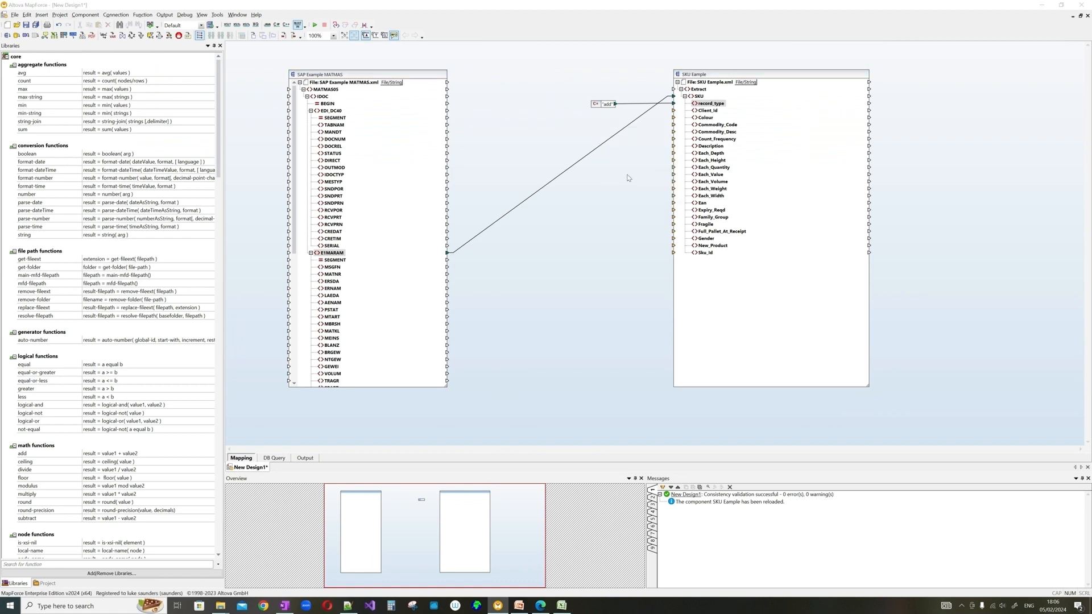
pyautogui.write('A')
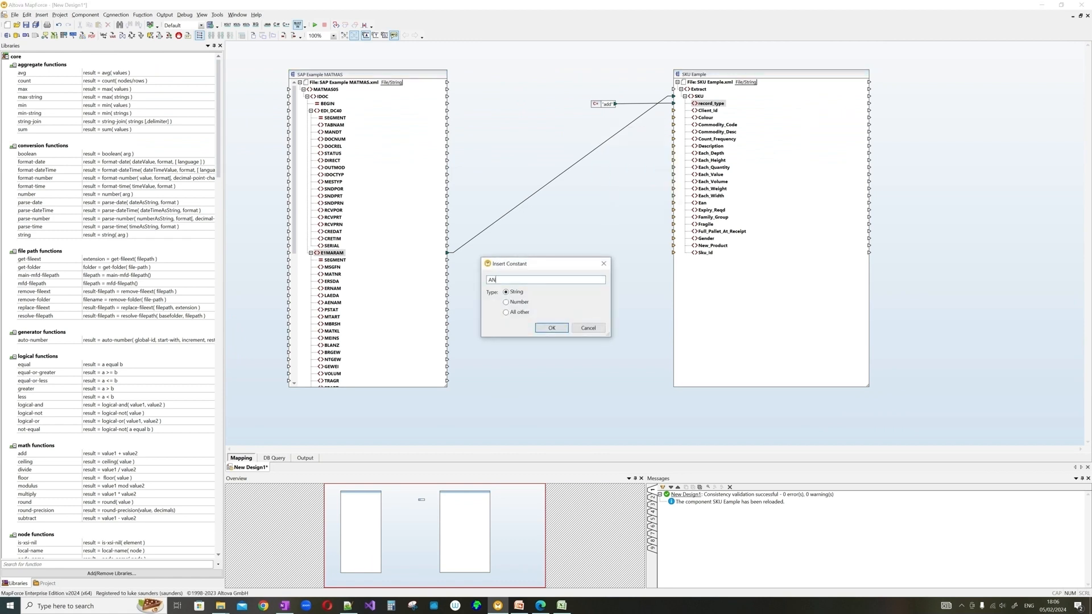
pyautogui.write('BC100')
pyautogui.press('Return')
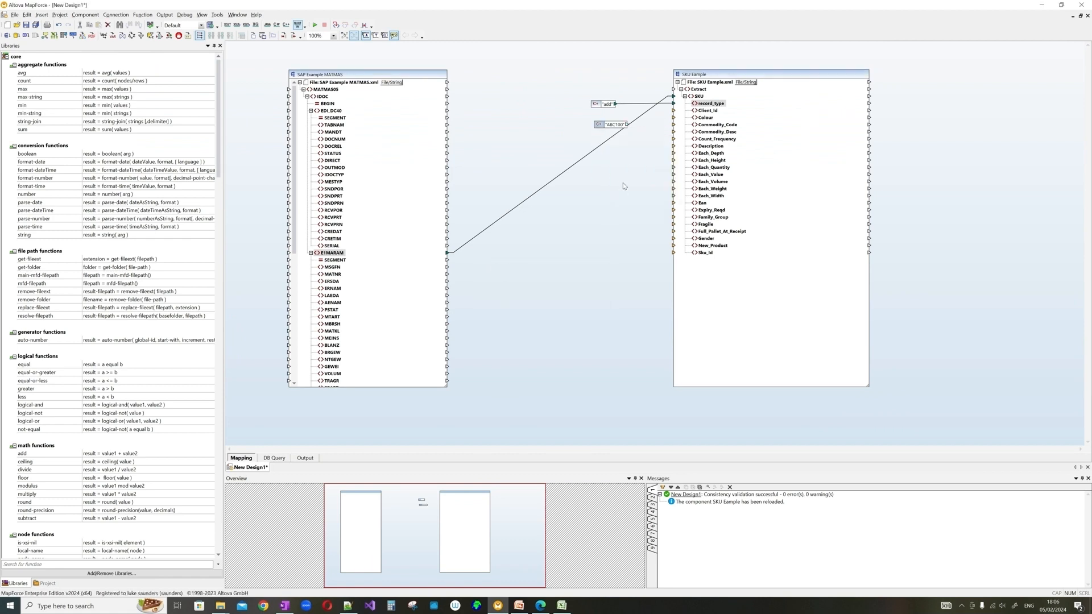
pyautogui.moveTo(605, 118); pyautogui.dragTo(674, 111)
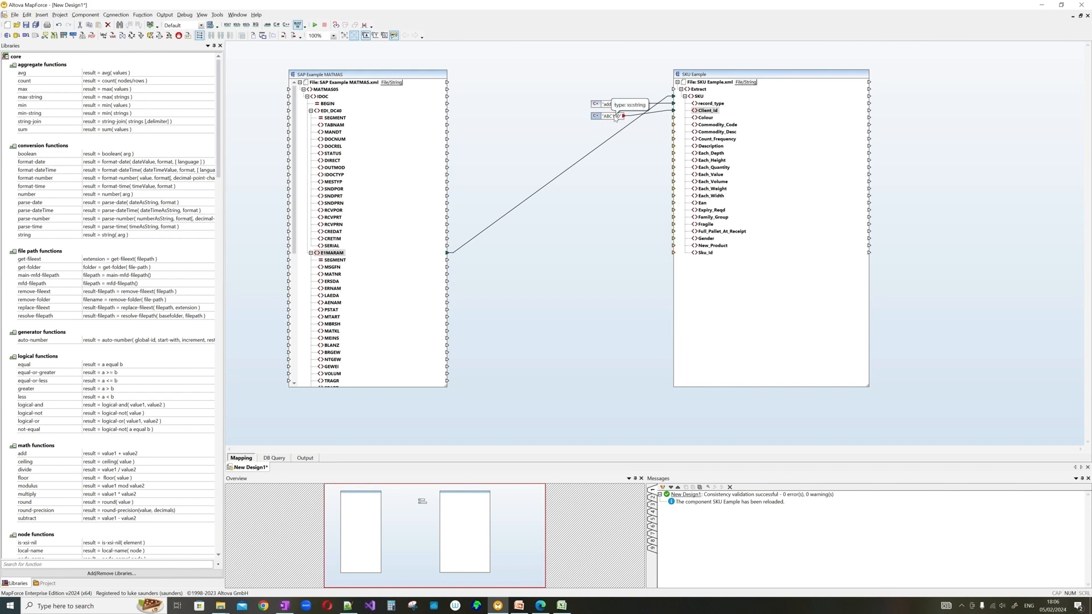
# - Add a ClientId input parameter with design-time value ABC123 and delete the ABC100 constant
pyautogui.rightClick(547, 107)
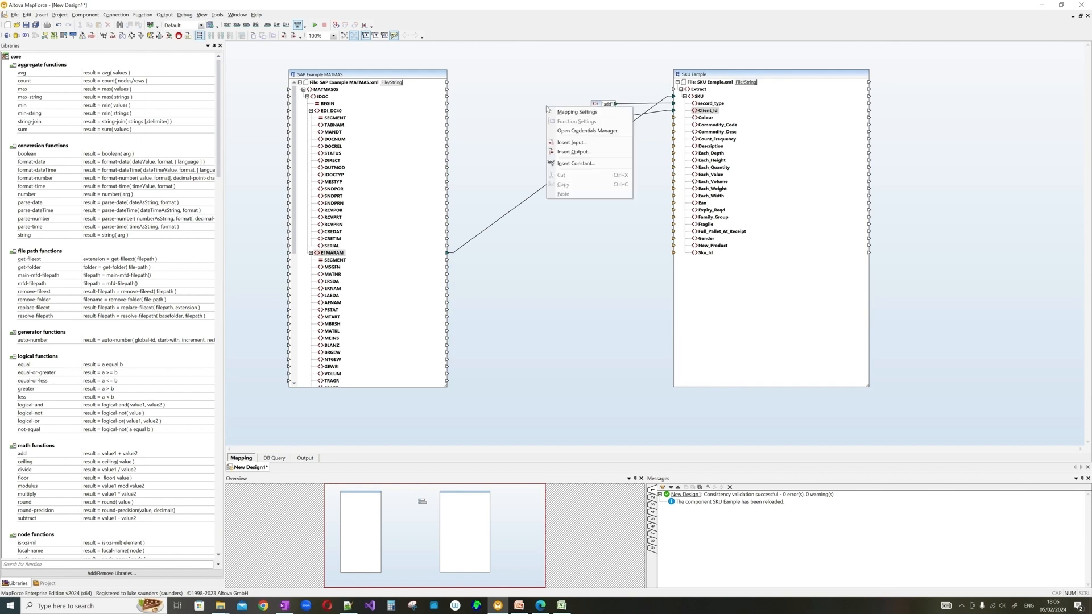
pyautogui.click(572, 143)
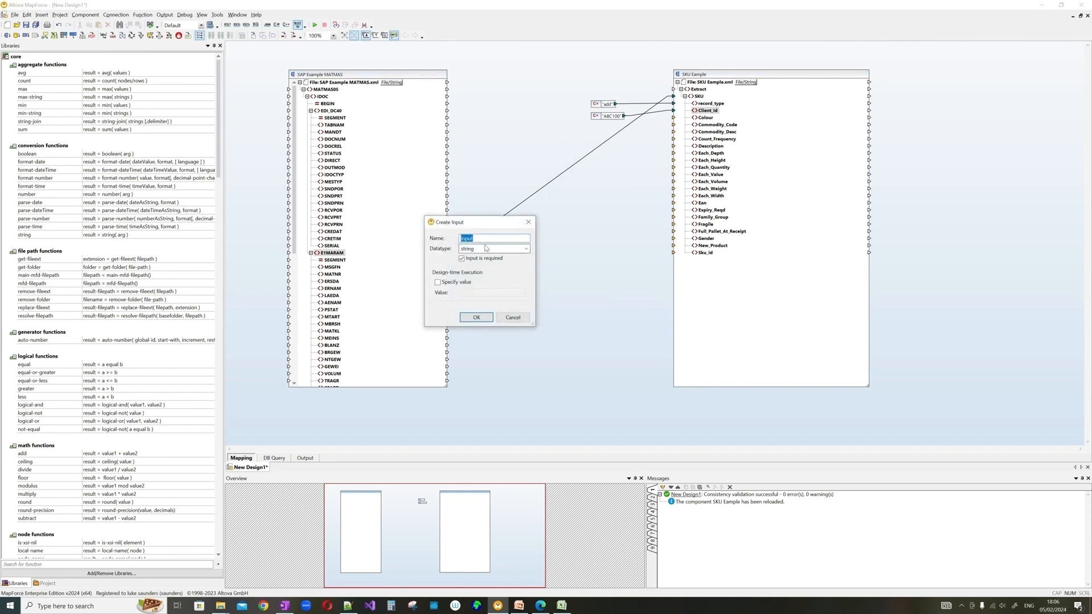
pyautogui.write('ClientId')
pyautogui.click(463, 283)
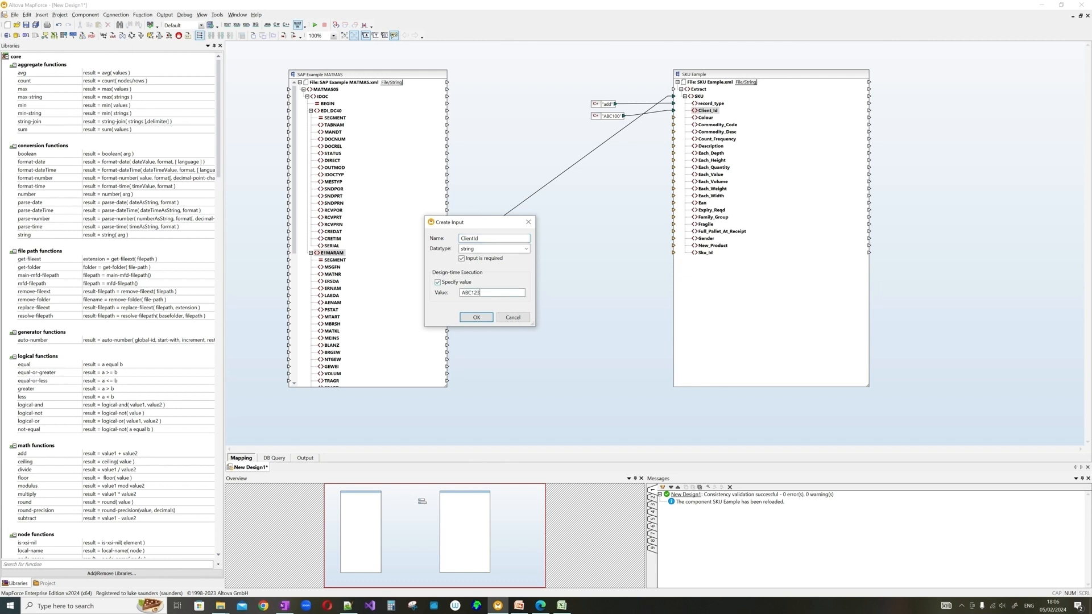
pyautogui.click(476, 317)
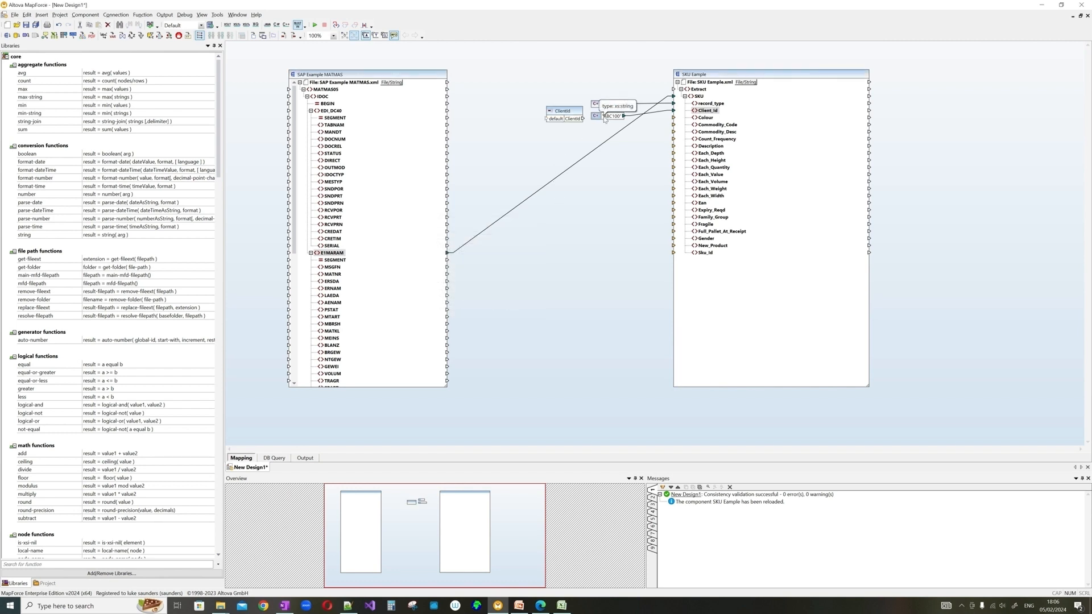
pyautogui.press('Delete')
pyautogui.click(542, 319)
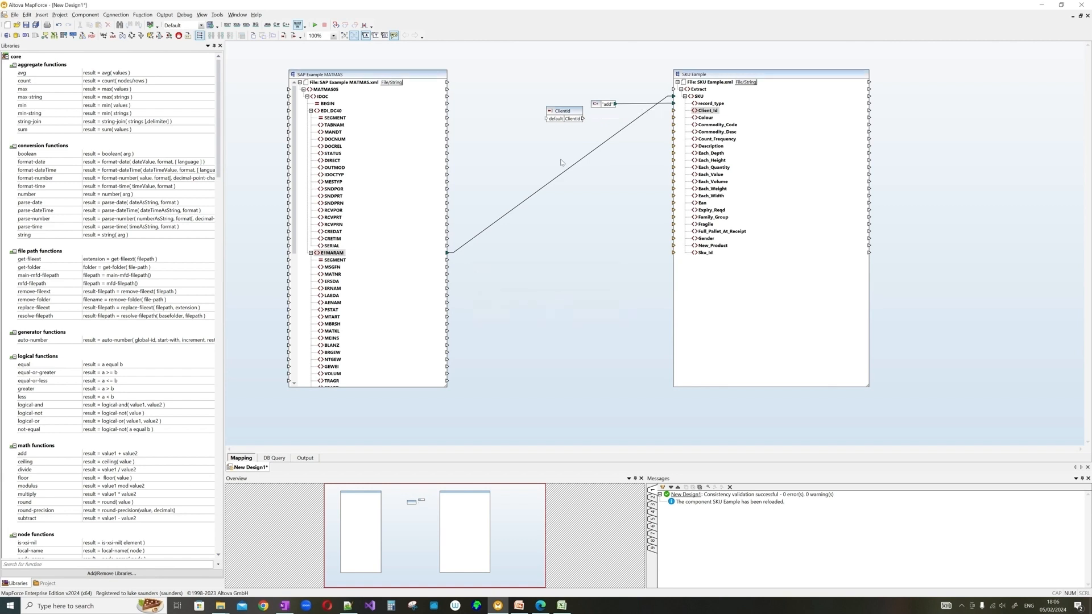
# - Connect the ClientId parameter to Client_Id, then read the Description rule in cell H15
pyautogui.moveTo(570, 111); pyautogui.dragTo(603, 120)
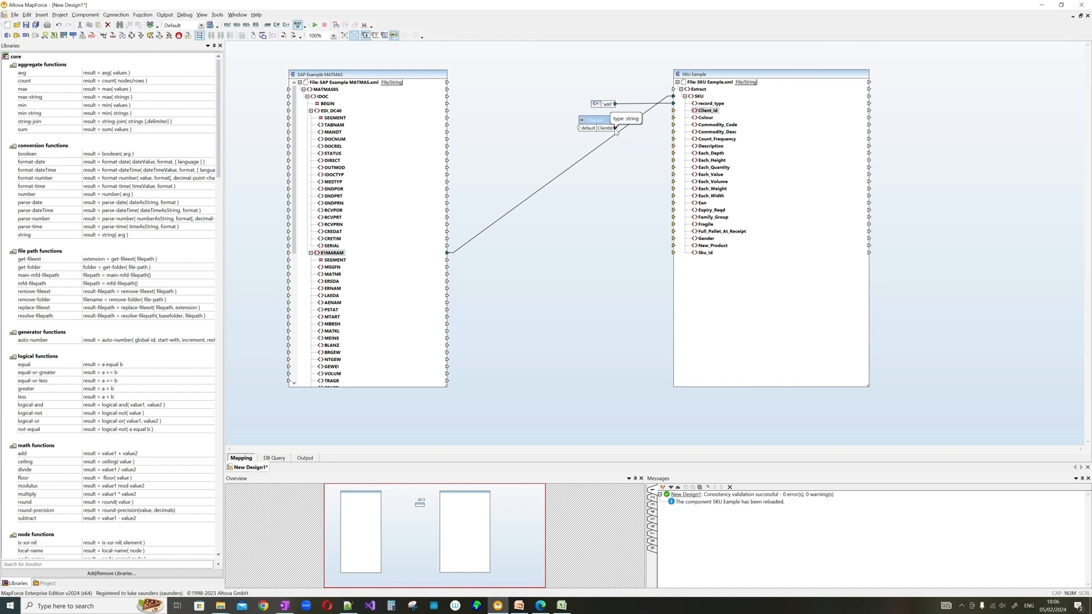
pyautogui.moveTo(609, 120); pyautogui.dragTo(674, 111)
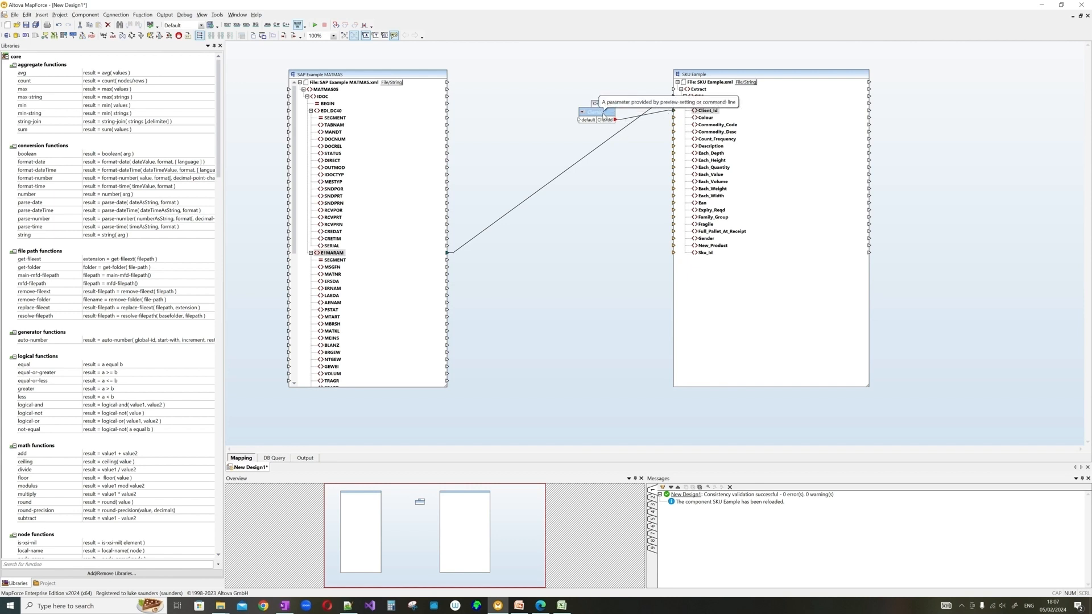
pyautogui.hotkey('alt', 'Tab')
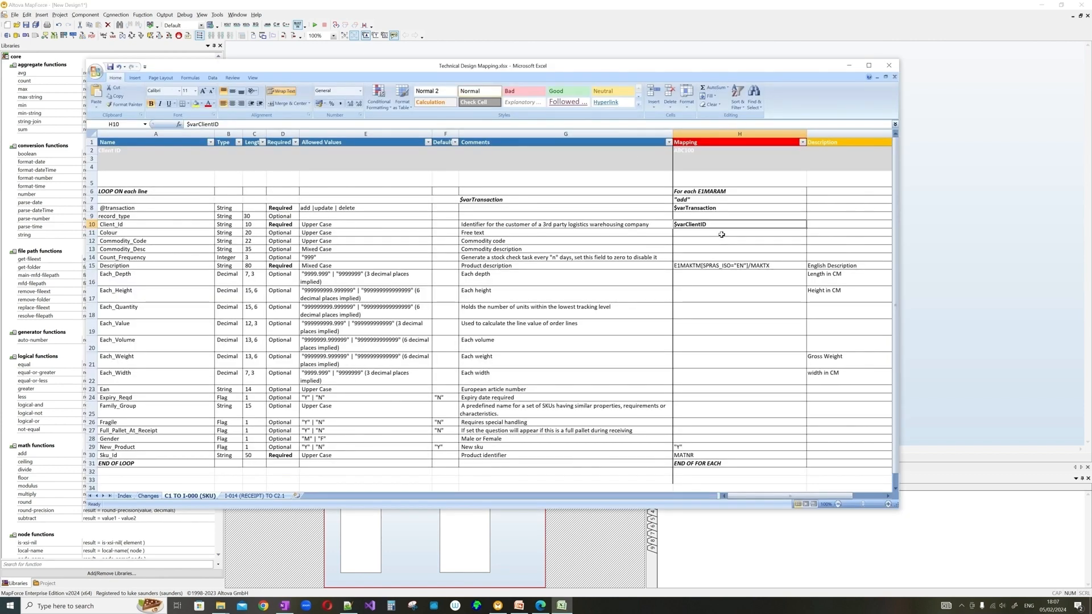
pyautogui.click(752, 265)
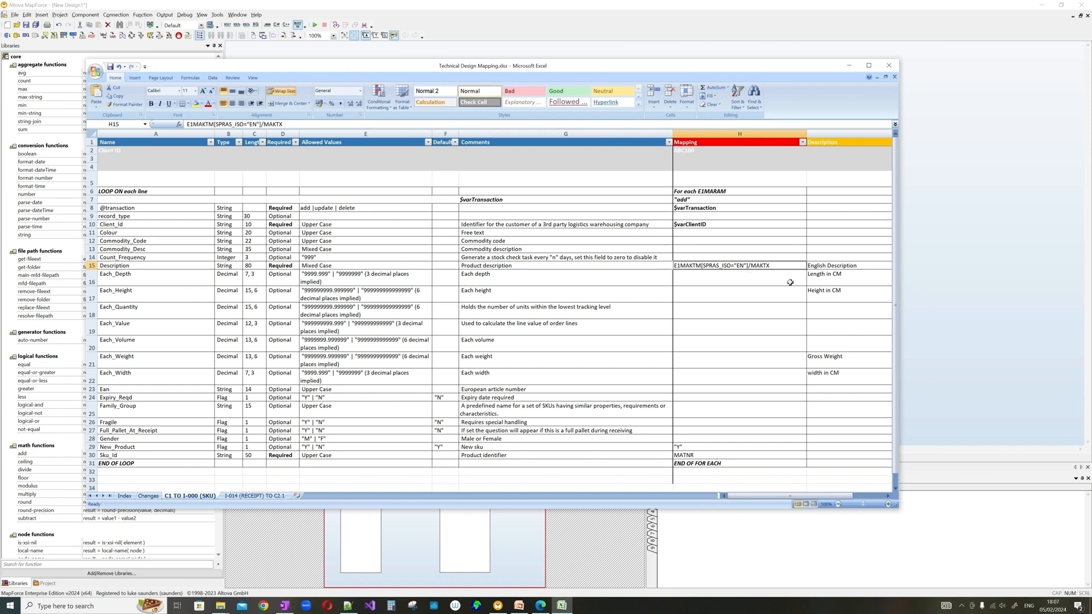
pyautogui.hotkey('alt', 'Tab')
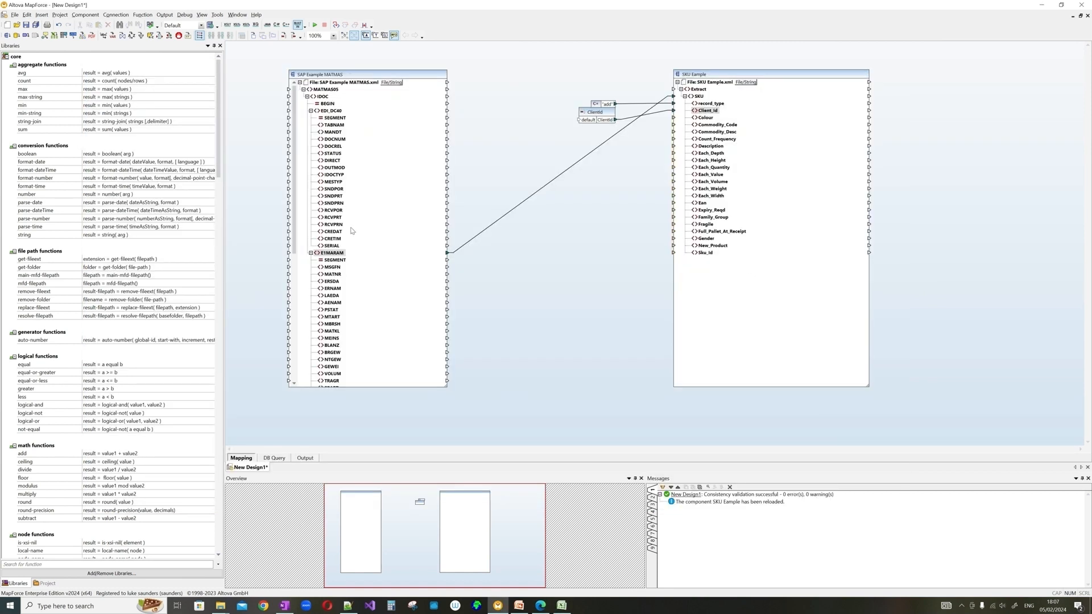
pyautogui.scroll(-2, 355, 228)
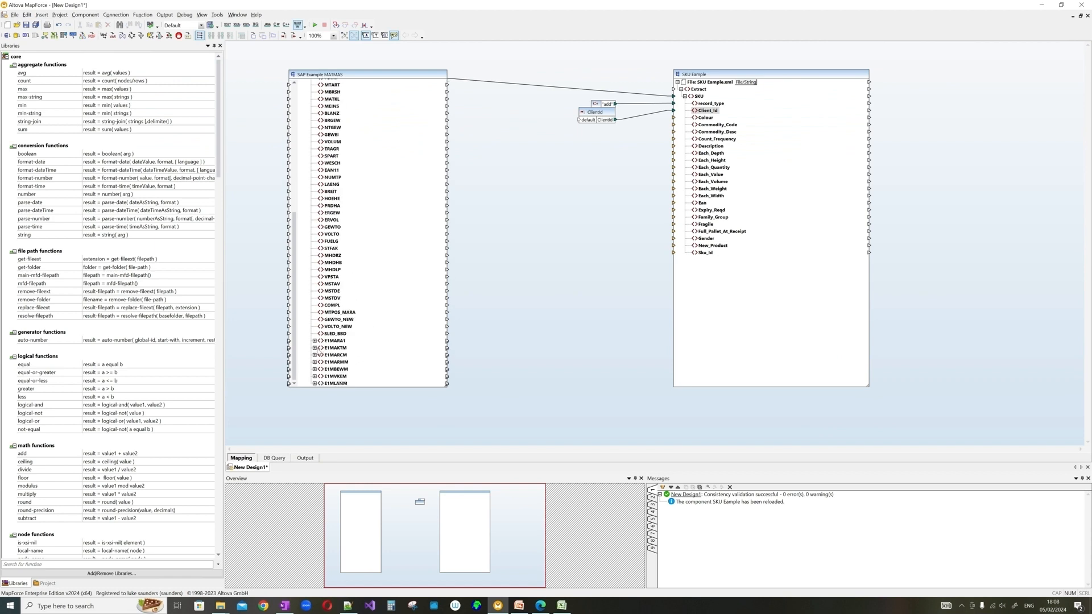
# - Expand E1MAKTM, map MAKTX to the SKU Description field, and preview the output XML
pyautogui.click(314, 348)
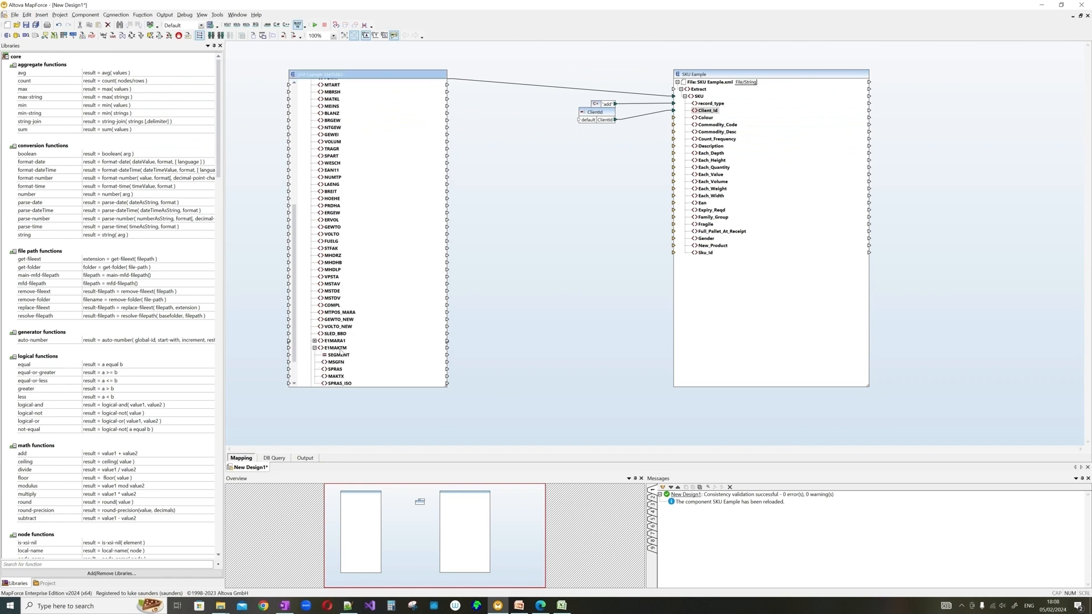
pyautogui.scroll(-2, 360, 322)
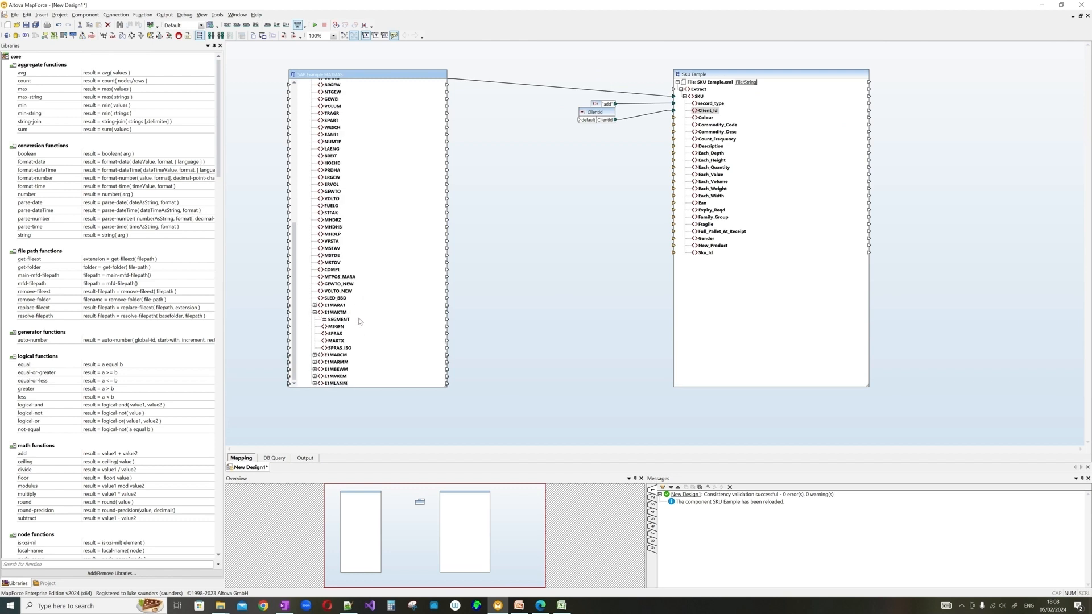
pyautogui.moveTo(338, 343)
pyautogui.mouseDown()
pyautogui.moveTo(539, 210)
pyautogui.moveTo(658, 142)
pyautogui.moveTo(675, 147)
pyautogui.mouseUp()
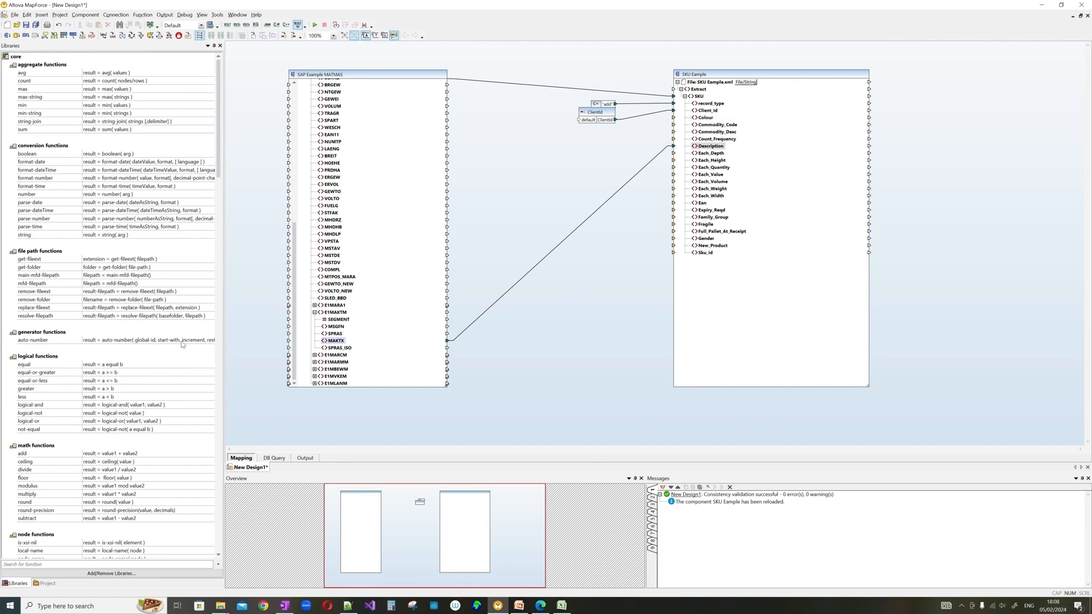
pyautogui.click(306, 458)
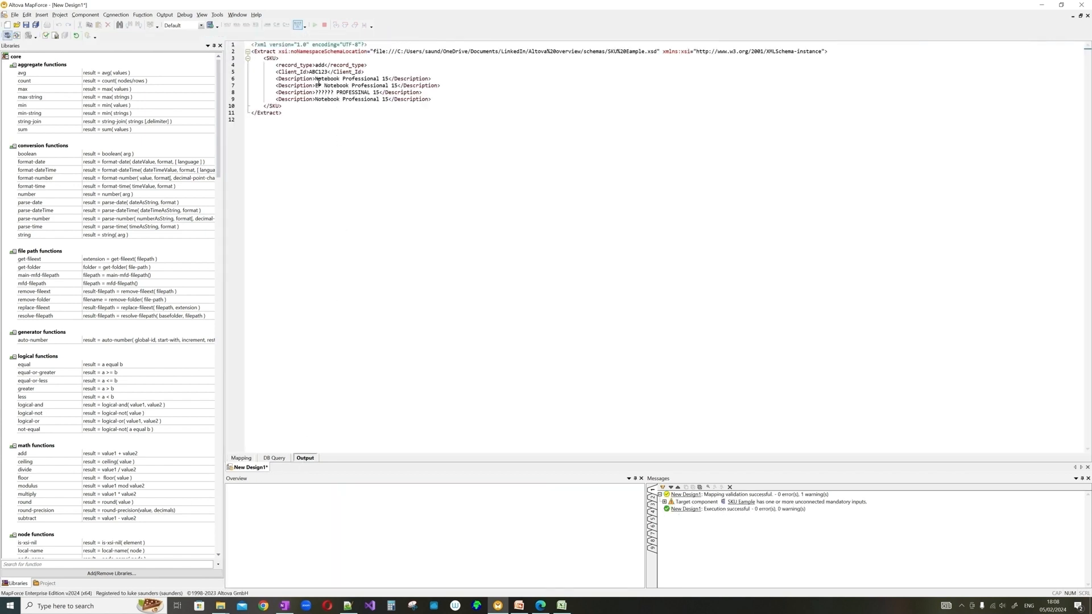
# - Recheck the generated XML output, then switch back to the mapping diagram
pyautogui.click(251, 459)
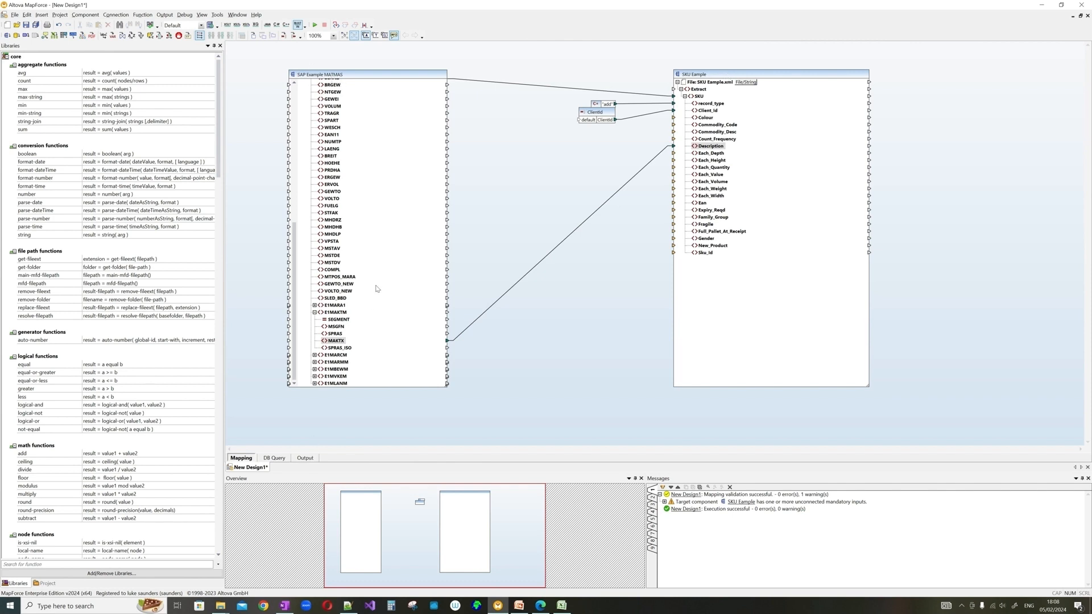
pyautogui.click(306, 458)
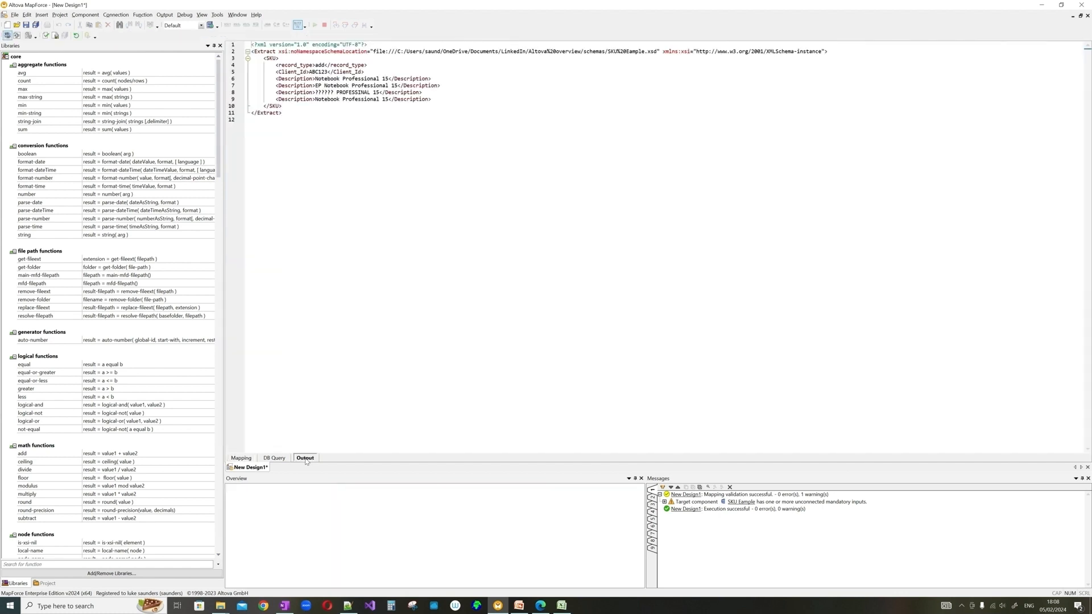
pyautogui.moveTo(252, 51); pyautogui.dragTo(304, 117)
pyautogui.click(319, 122)
pyautogui.moveTo(425, 51); pyautogui.dragTo(493, 51)
pyautogui.click(246, 458)
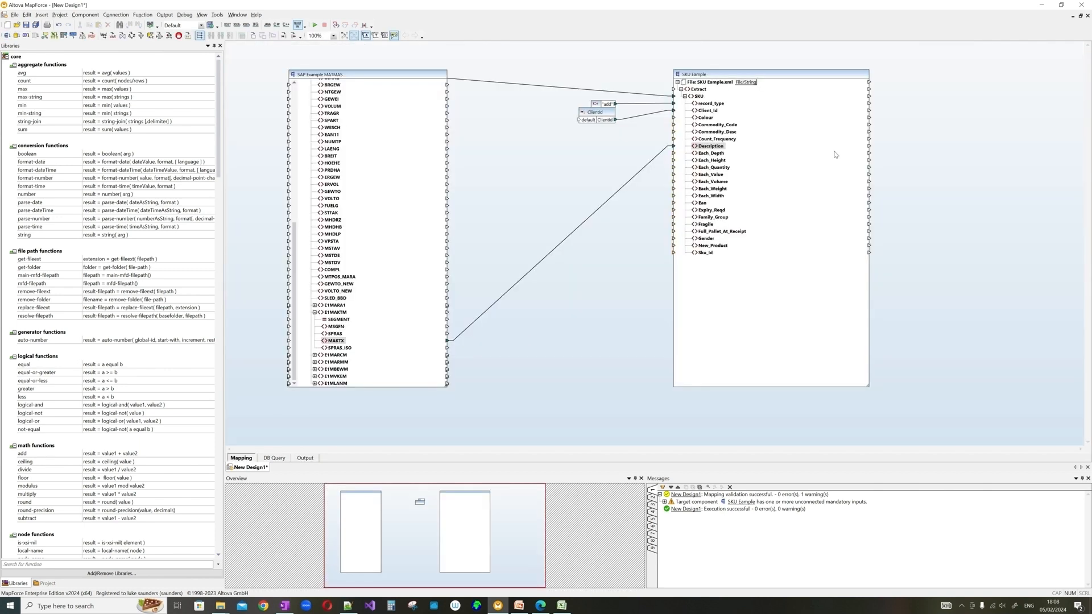
# - Turn off 'Add schema/DTD reference' in the SKU output component's properties
pyautogui.rightClick(740, 69)
pyautogui.rightClick(722, 74)
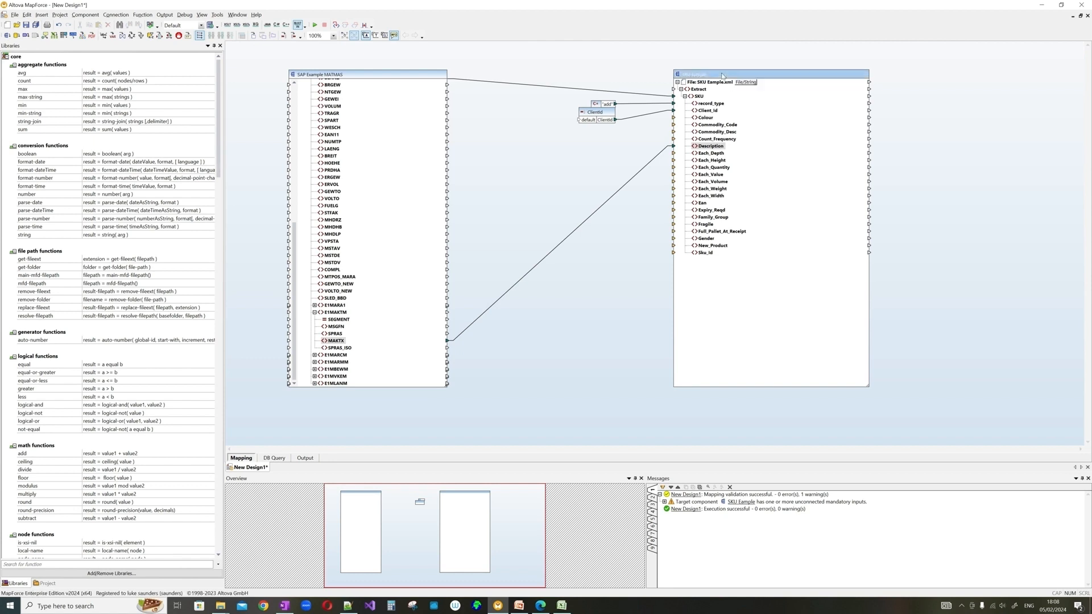
pyautogui.click(746, 172)
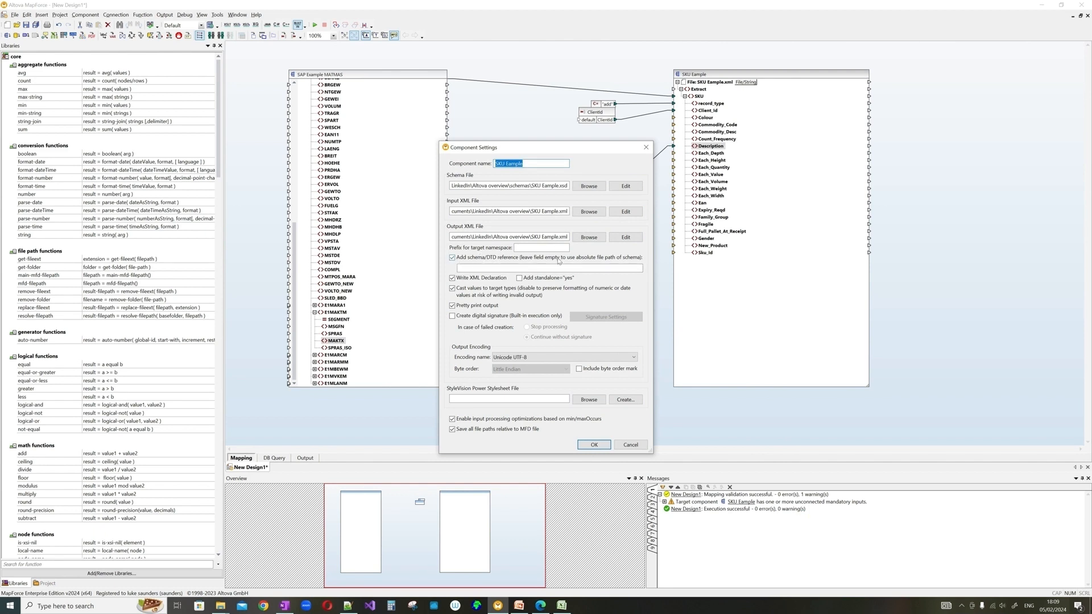
pyautogui.click(465, 267)
pyautogui.click(463, 260)
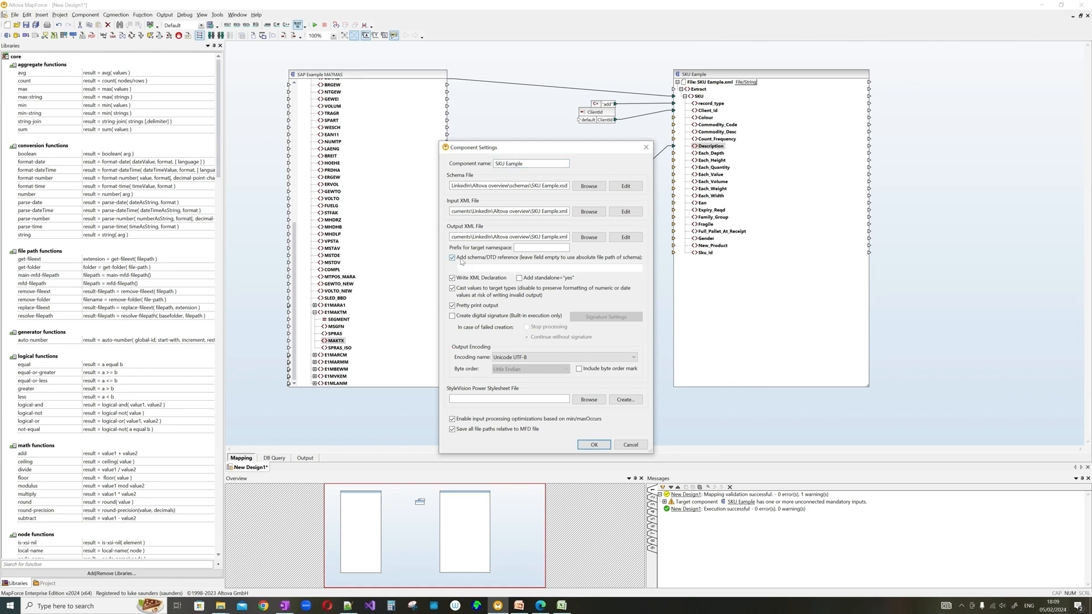
pyautogui.click(595, 446)
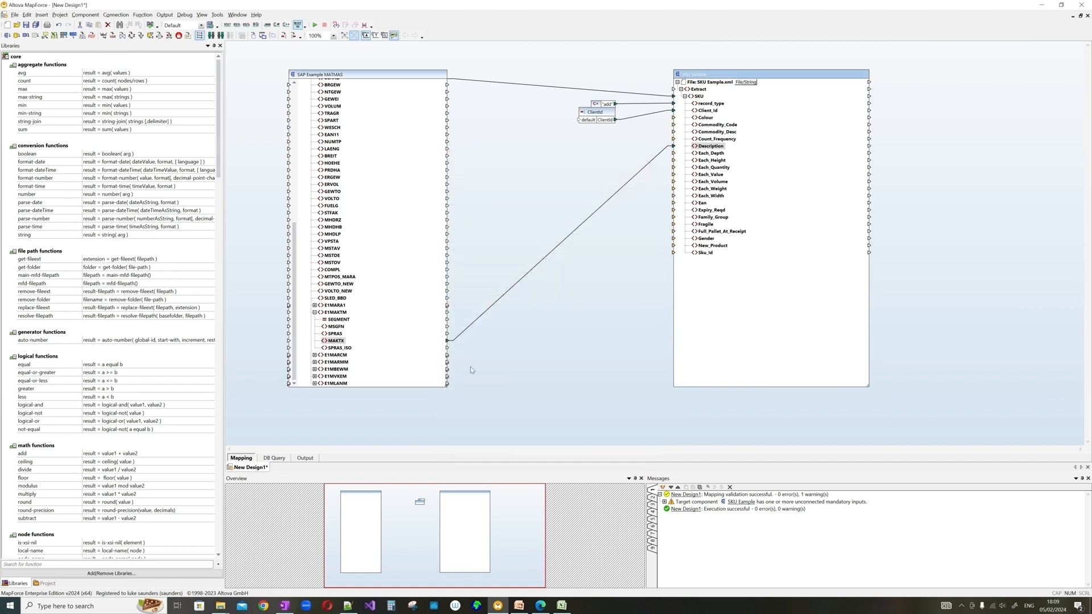
# - Check the regenerated output's Client_Id ABC123 and four Description values, then return to Mapping
pyautogui.click(311, 458)
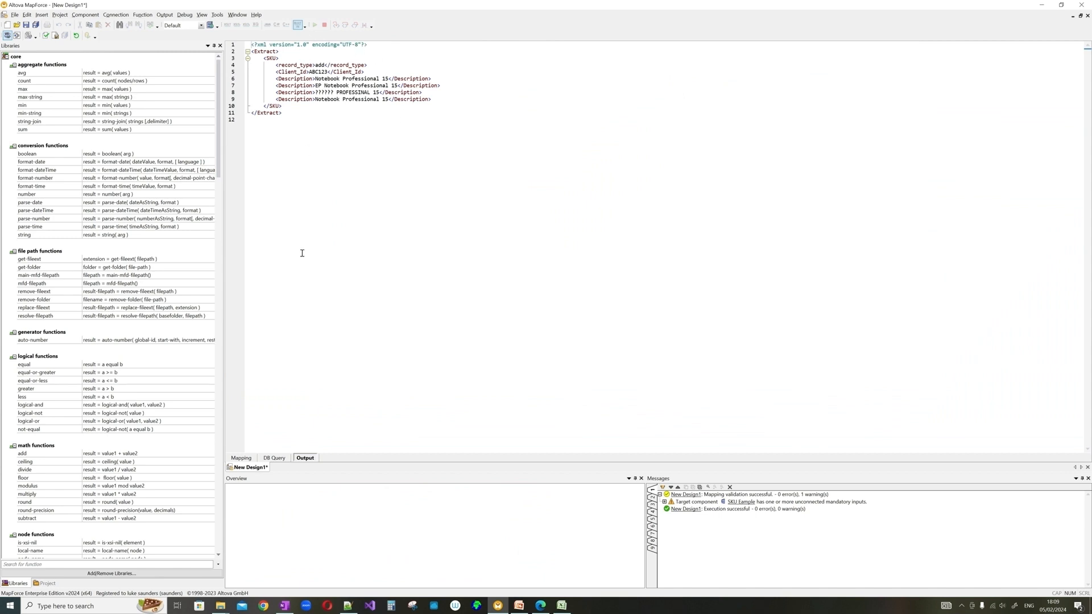
pyautogui.doubleClick(320, 72)
pyautogui.moveTo(276, 78); pyautogui.dragTo(437, 99)
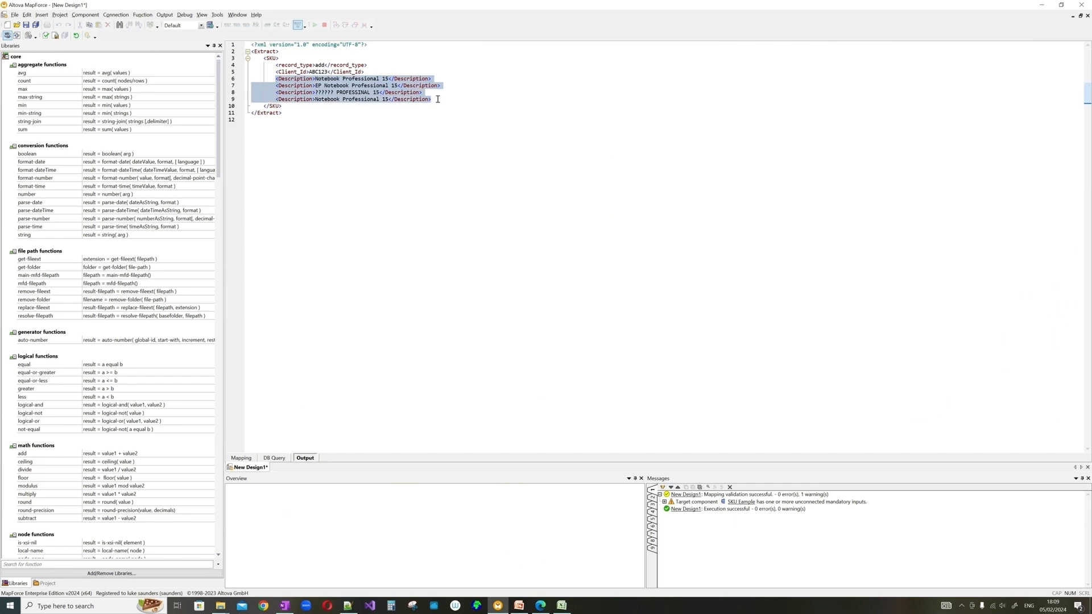
pyautogui.click(241, 459)
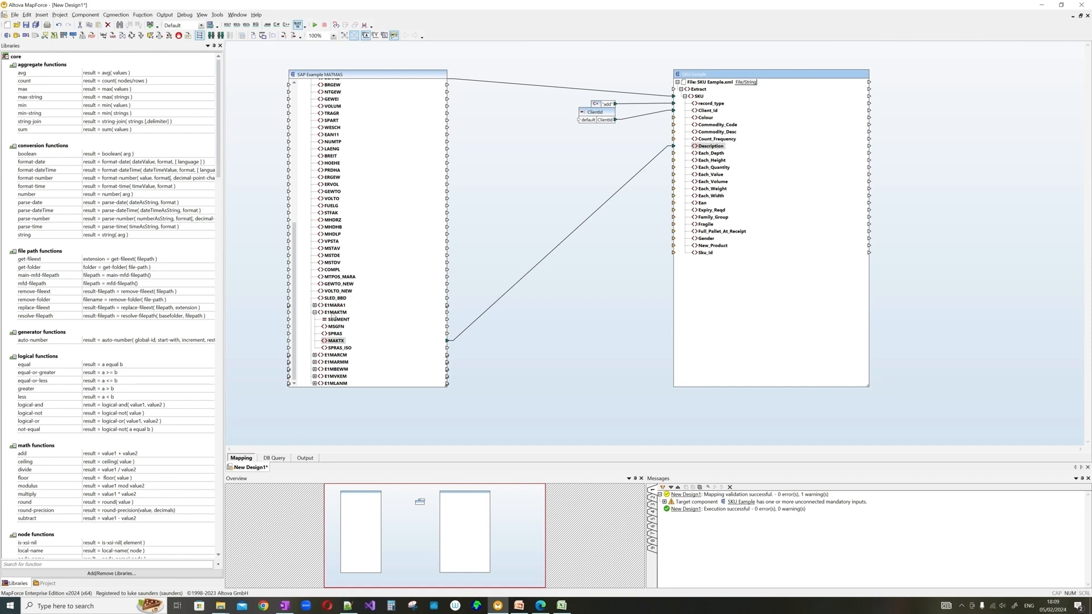
pyautogui.click(541, 606)
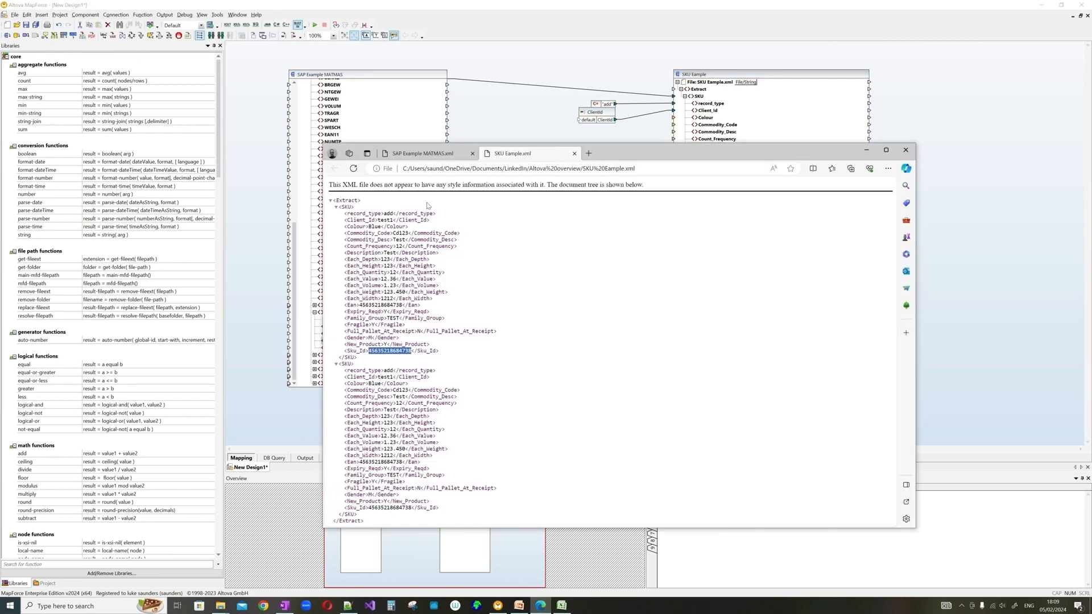
pyautogui.click(422, 154)
pyautogui.scroll(-10, 514, 295)
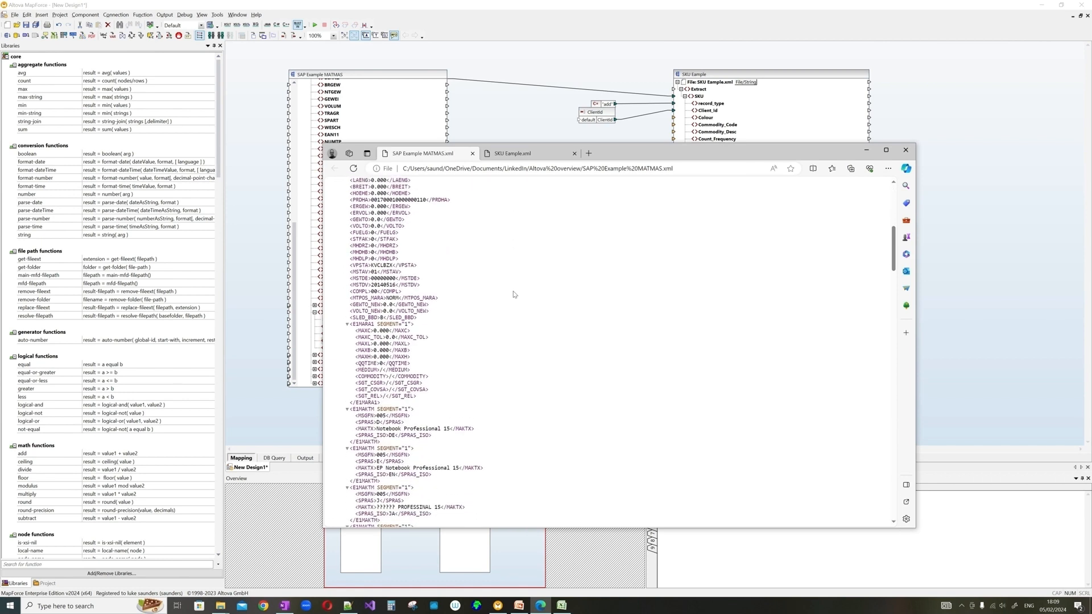
pyautogui.scroll(-3, 390, 335)
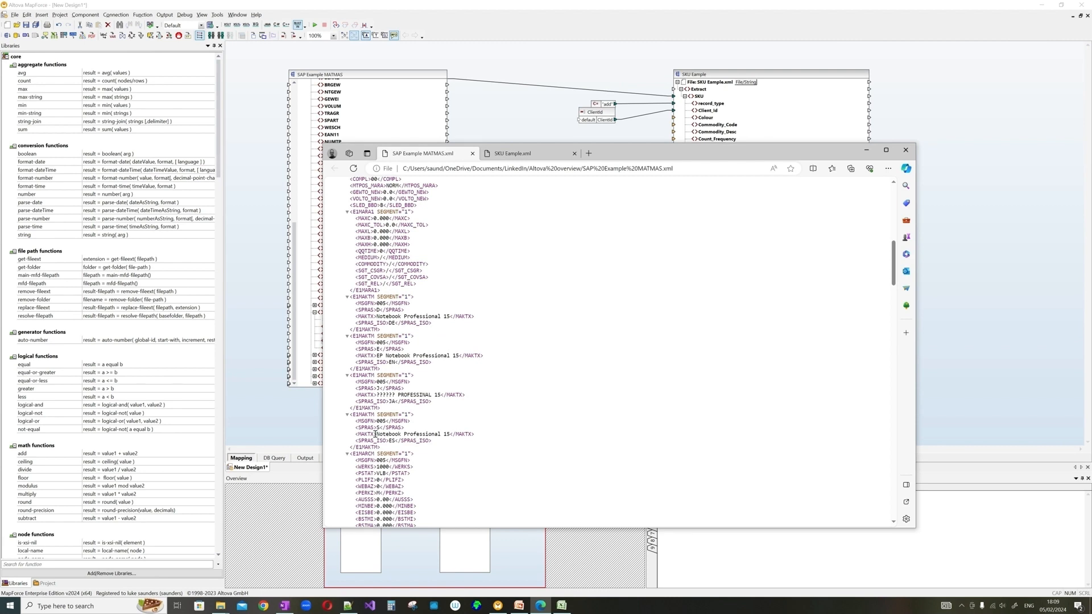
pyautogui.moveTo(376, 434); pyautogui.dragTo(450, 435)
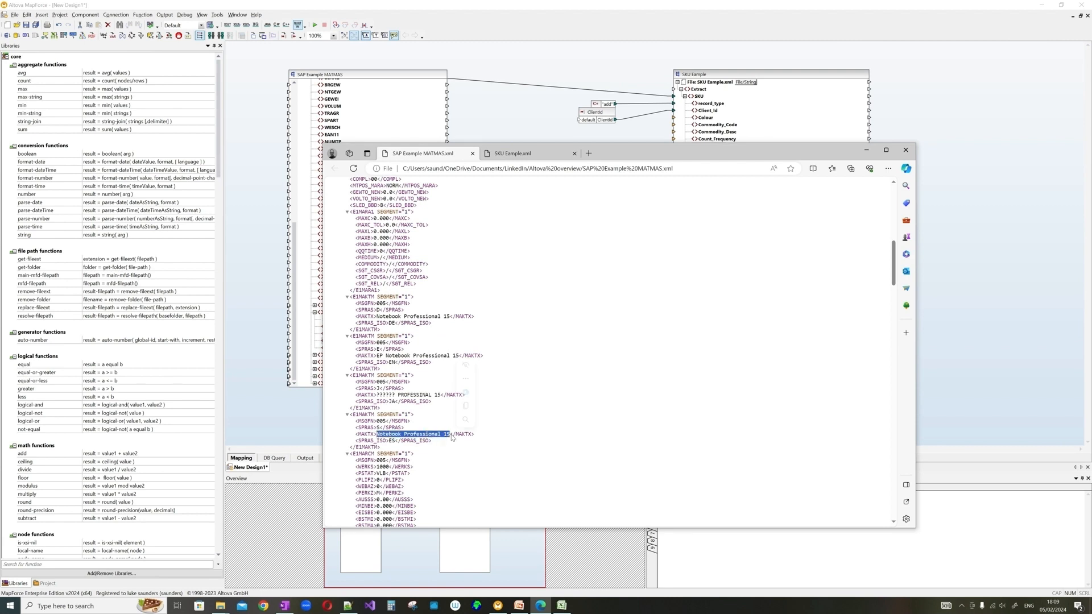
pyautogui.click(532, 115)
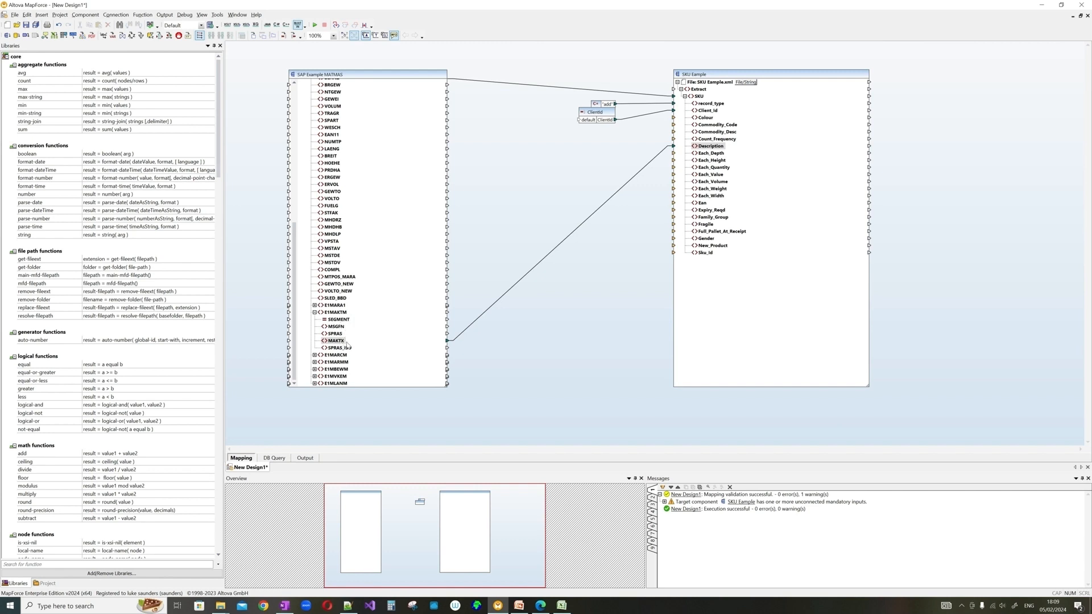
# - Add a string-join function and connect E1MARAM and MAKTX into it
pyautogui.click(43, 564)
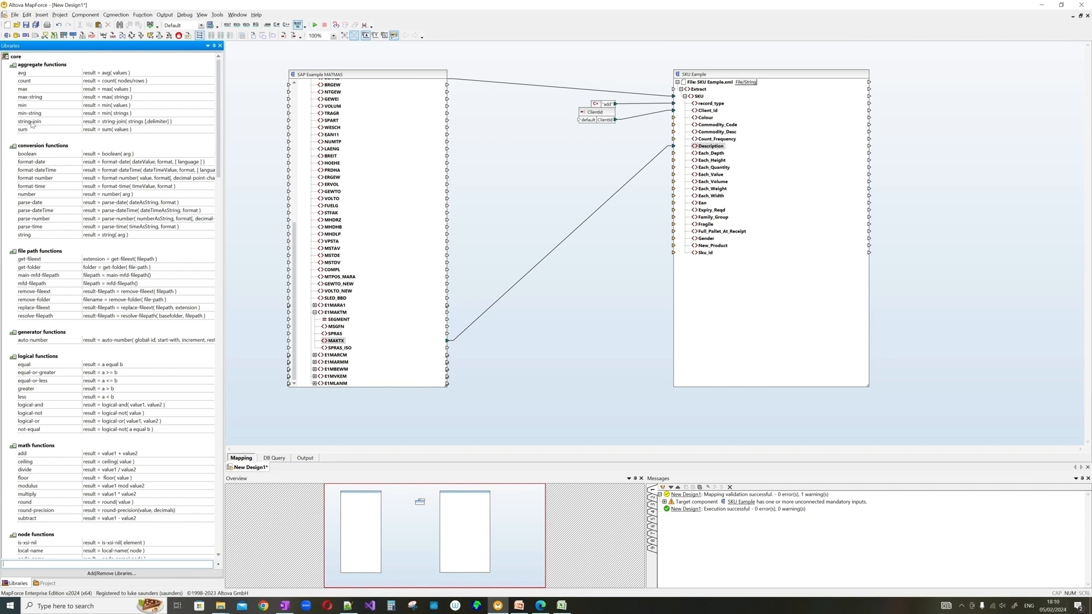
pyautogui.moveTo(34, 122); pyautogui.dragTo(515, 327)
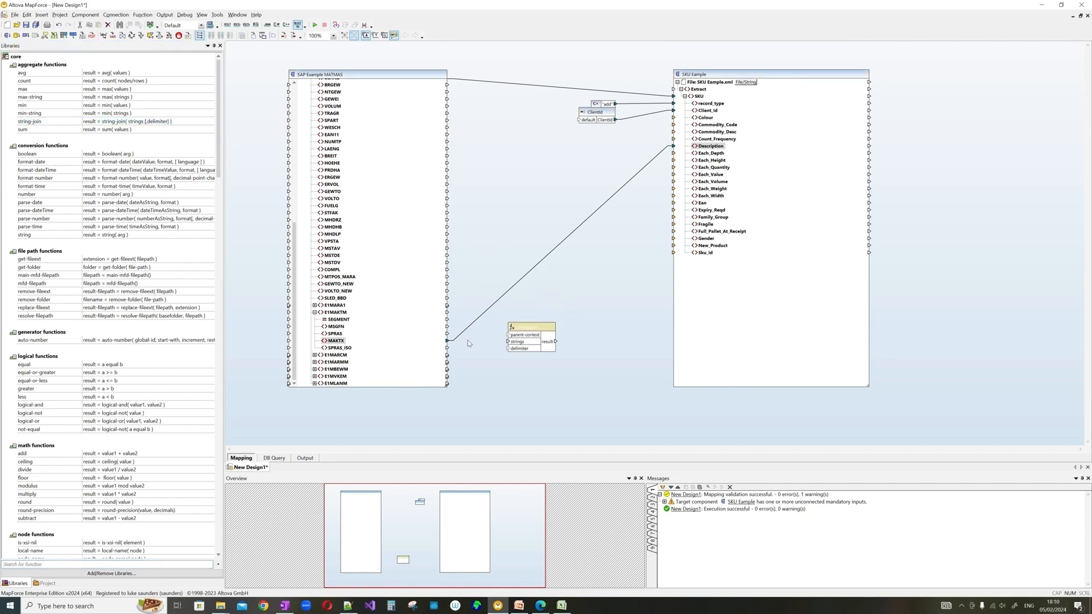
pyautogui.scroll(5, 410, 184)
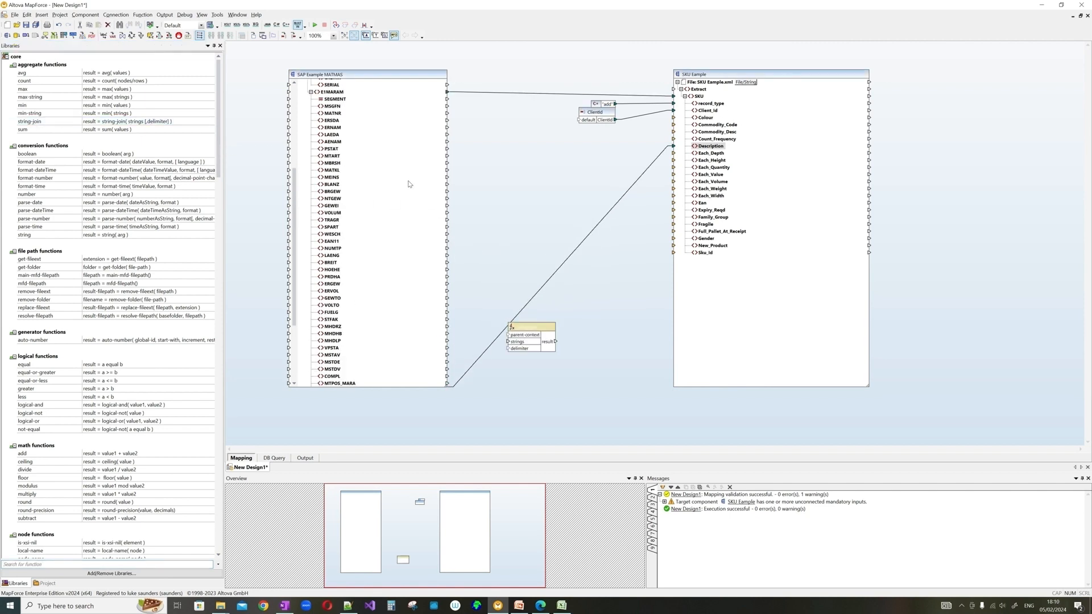
pyautogui.scroll(6, 374, 205)
pyautogui.moveTo(340, 211); pyautogui.dragTo(509, 335)
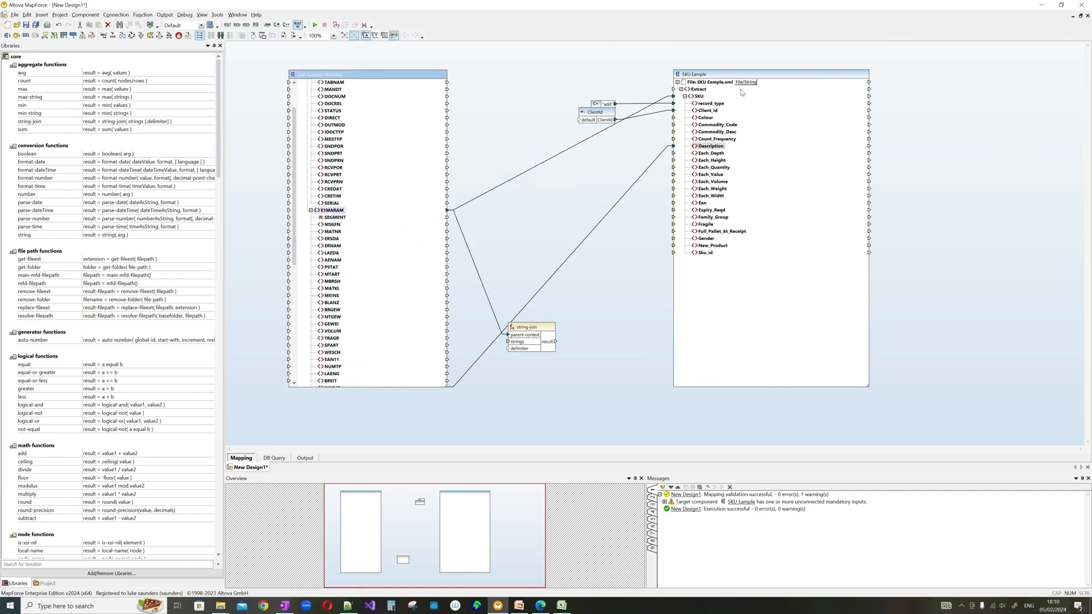
pyautogui.scroll(-1, 348, 280)
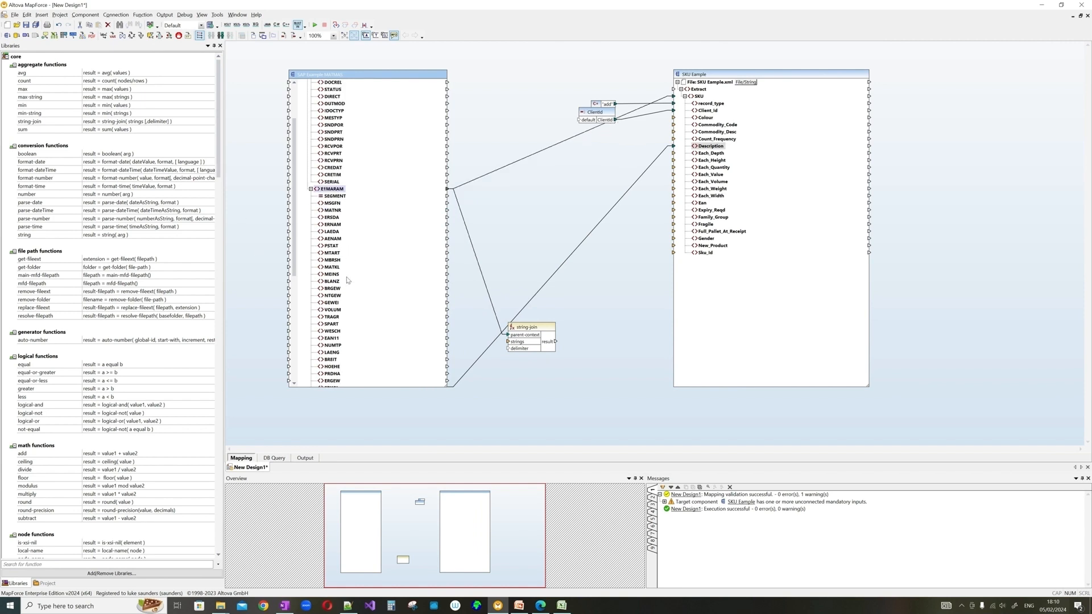
pyautogui.scroll(-10, 348, 280)
pyautogui.moveTo(341, 340); pyautogui.dragTo(512, 344)
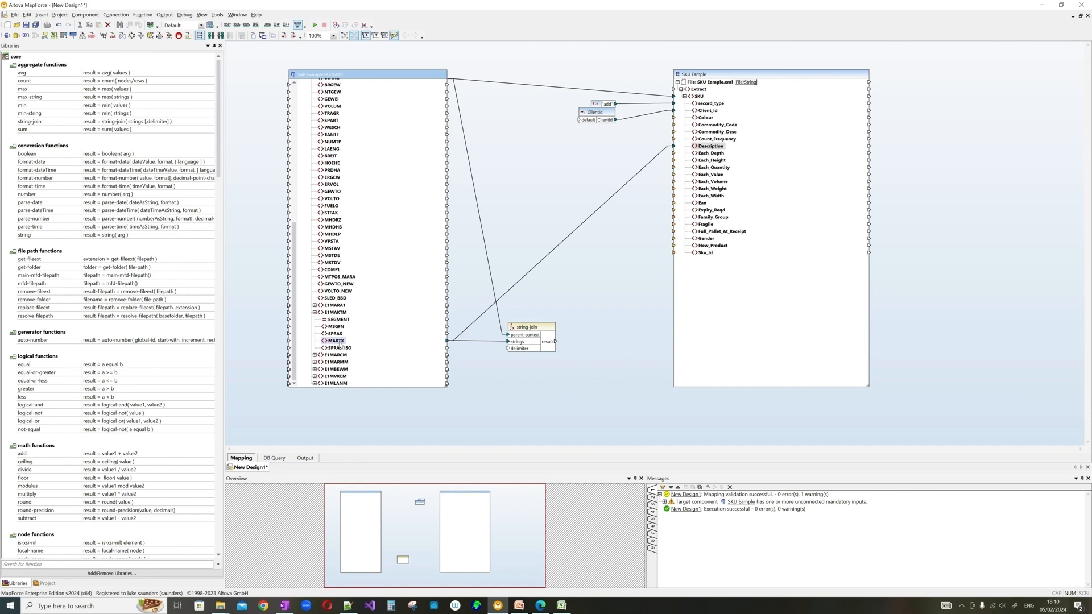
# - Feed a ',' constant as the join delimiter, link the result to Description, and generate output
pyautogui.rightClick(487, 353)
pyautogui.click(514, 409)
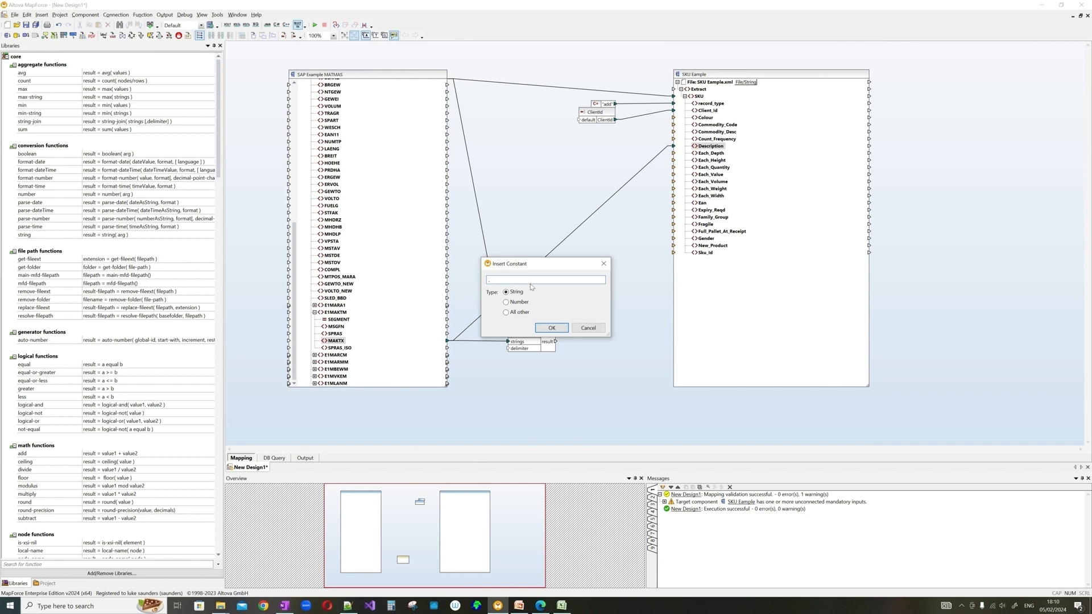
pyautogui.write(',')
pyautogui.click(551, 328)
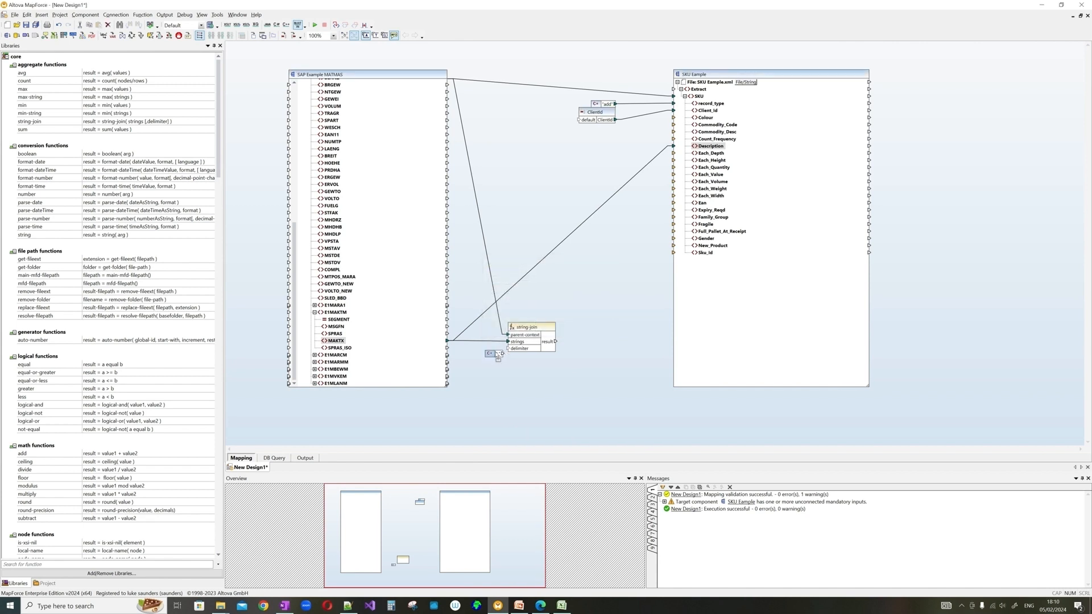
pyautogui.moveTo(496, 354); pyautogui.dragTo(674, 146)
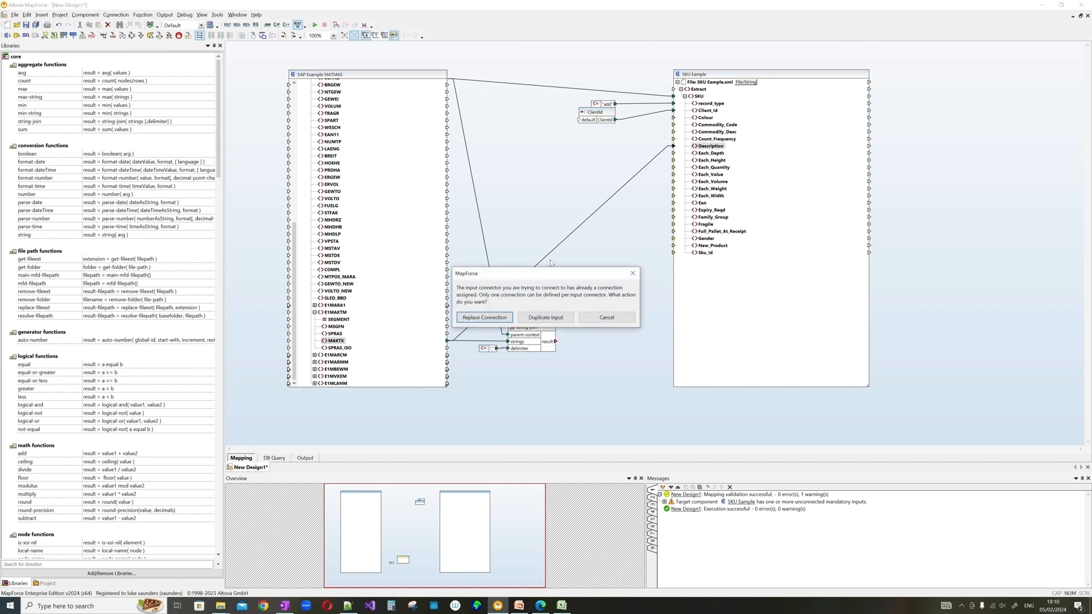
pyautogui.click(485, 318)
pyautogui.click(313, 460)
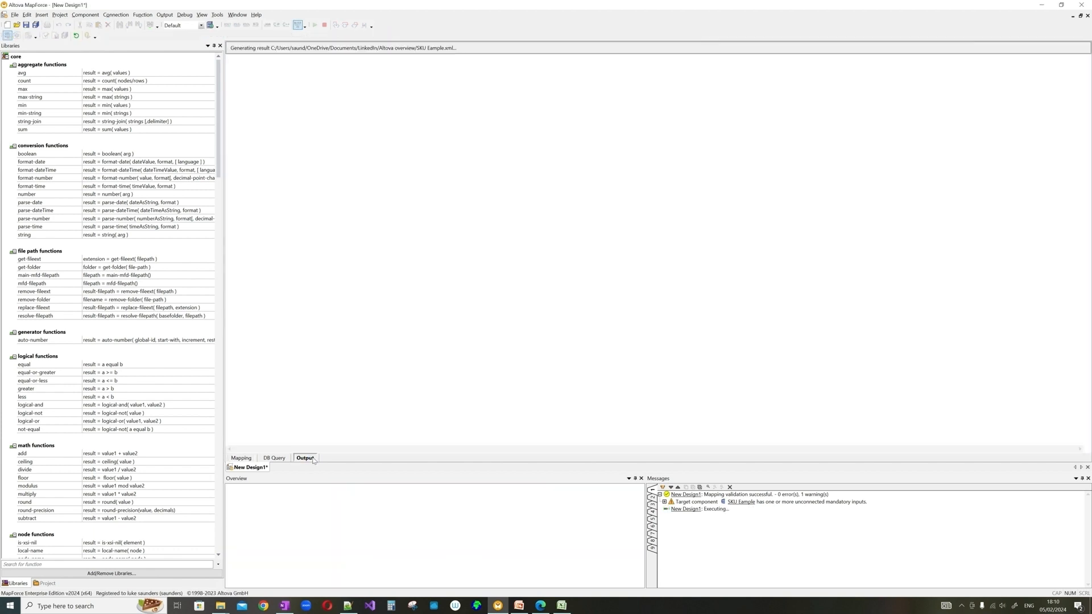
# - After checking the comma-joined Description output, delete the string-join function and confirm the removal
pyautogui.moveTo(389, 79); pyautogui.dragTo(614, 80)
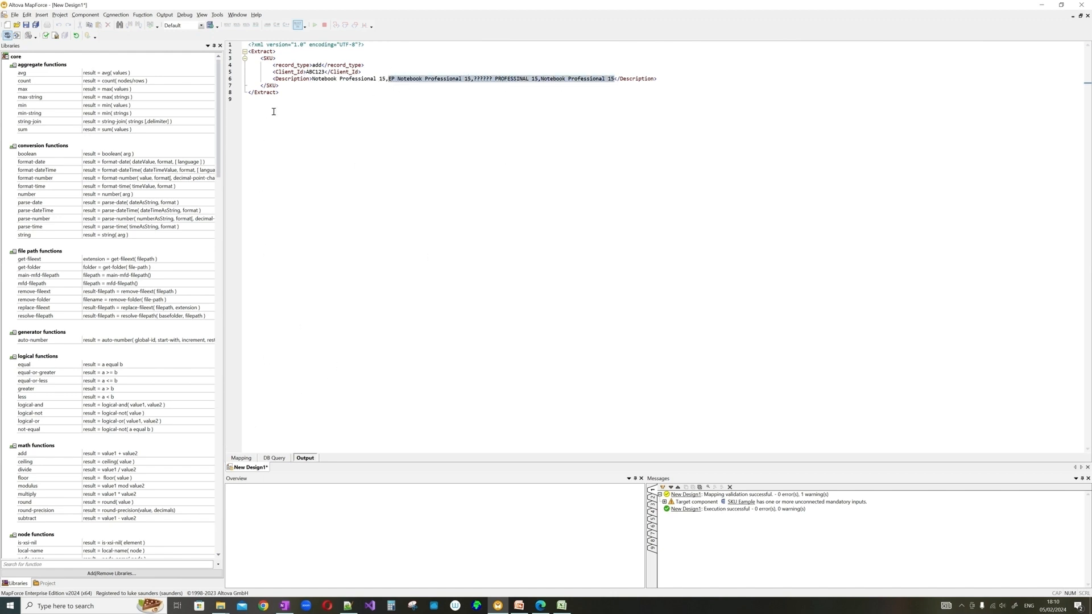
pyautogui.click(244, 458)
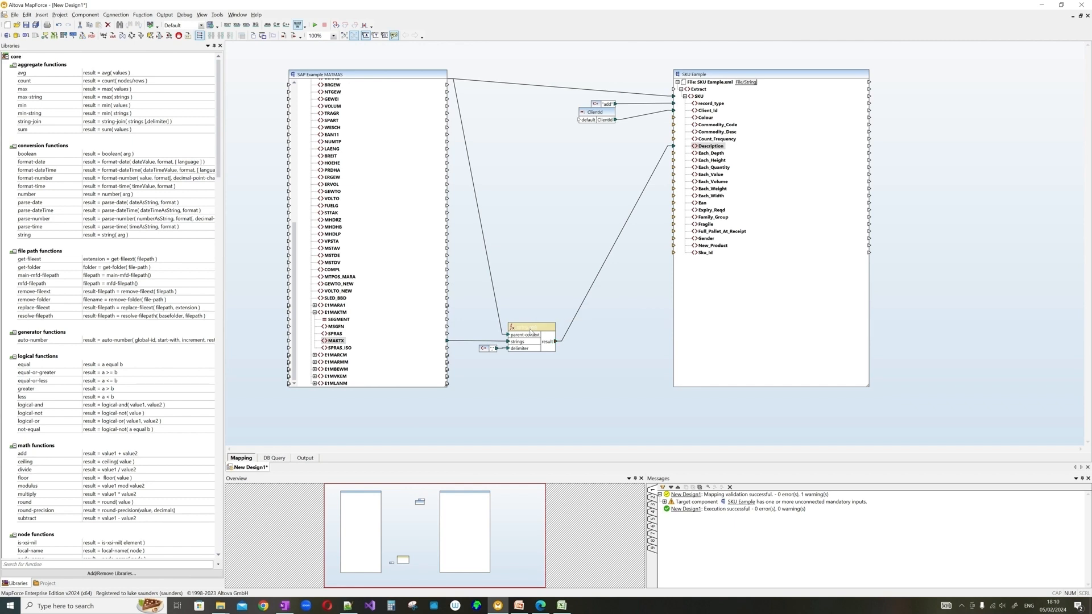
pyautogui.press('Delete')
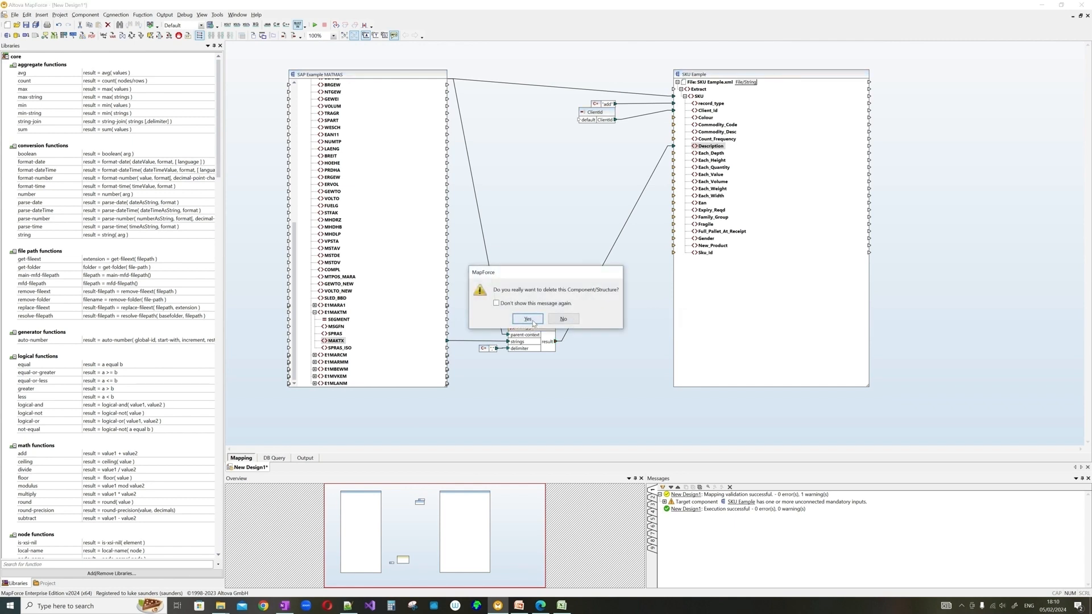
pyautogui.press('Return')
pyautogui.hotkey('alt', 'Tab')
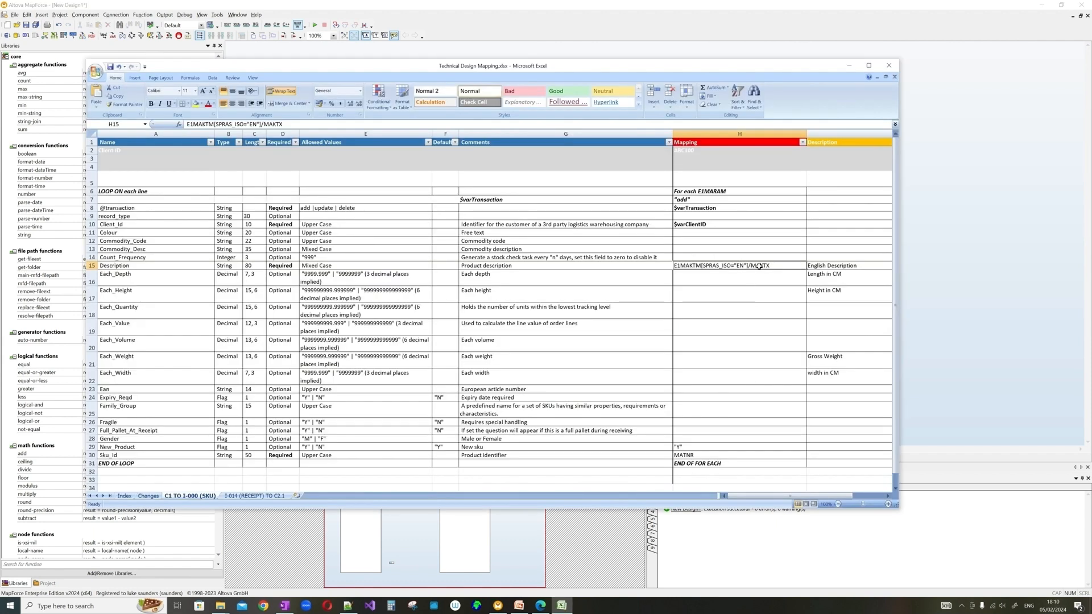
pyautogui.click(850, 65)
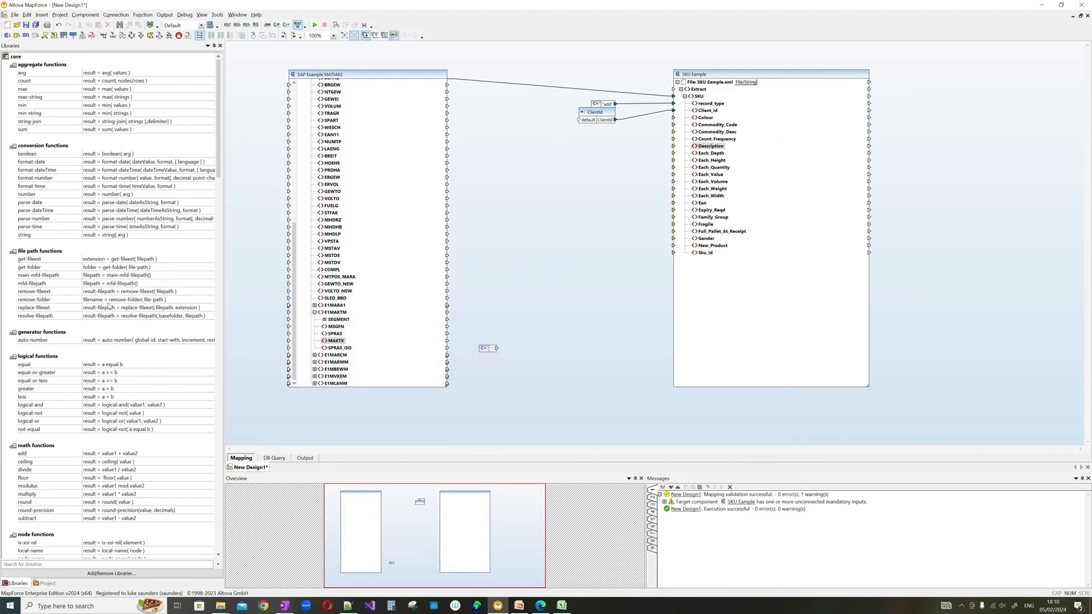
pyautogui.scroll(-6, 107, 301)
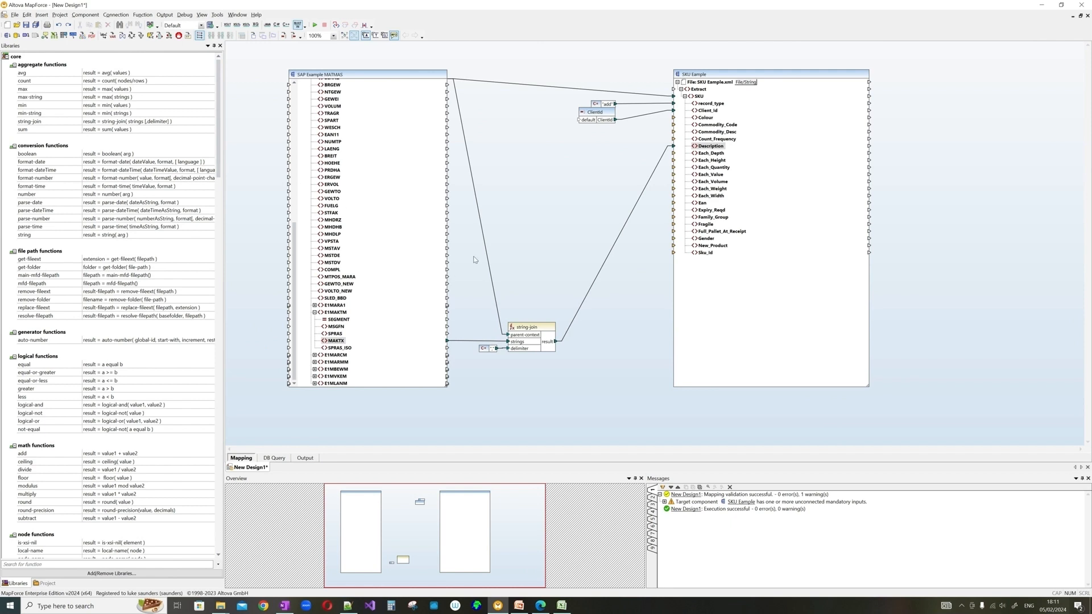
pyautogui.doubleClick(534, 328)
pyautogui.click(524, 320)
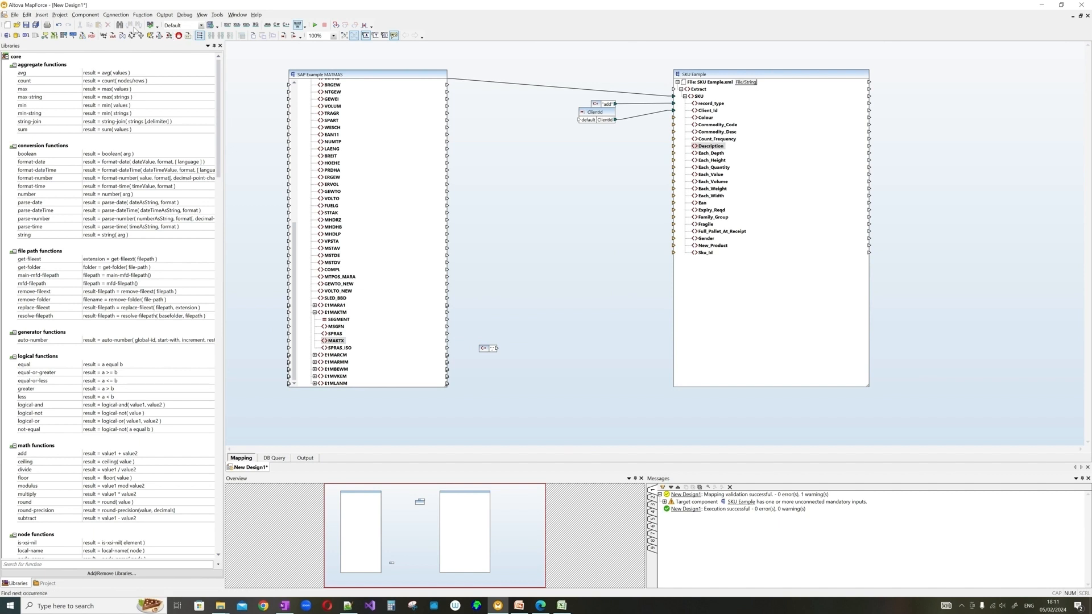
# - Insert an IF-Else condition, delete the stray constant, and connect MAKTX as the if-else value
pyautogui.click(41, 15)
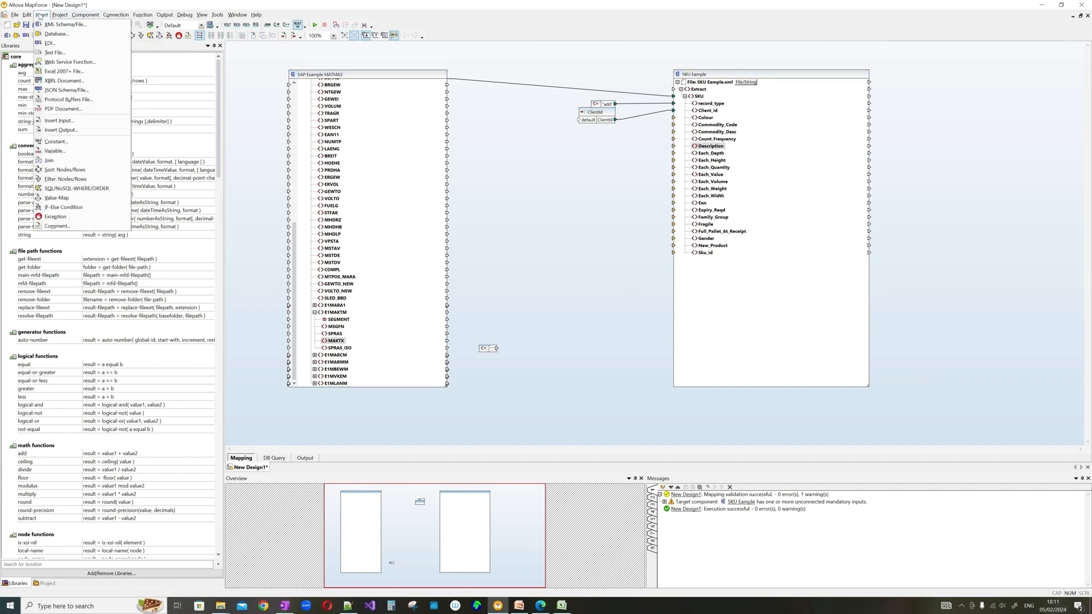
pyautogui.click(82, 207)
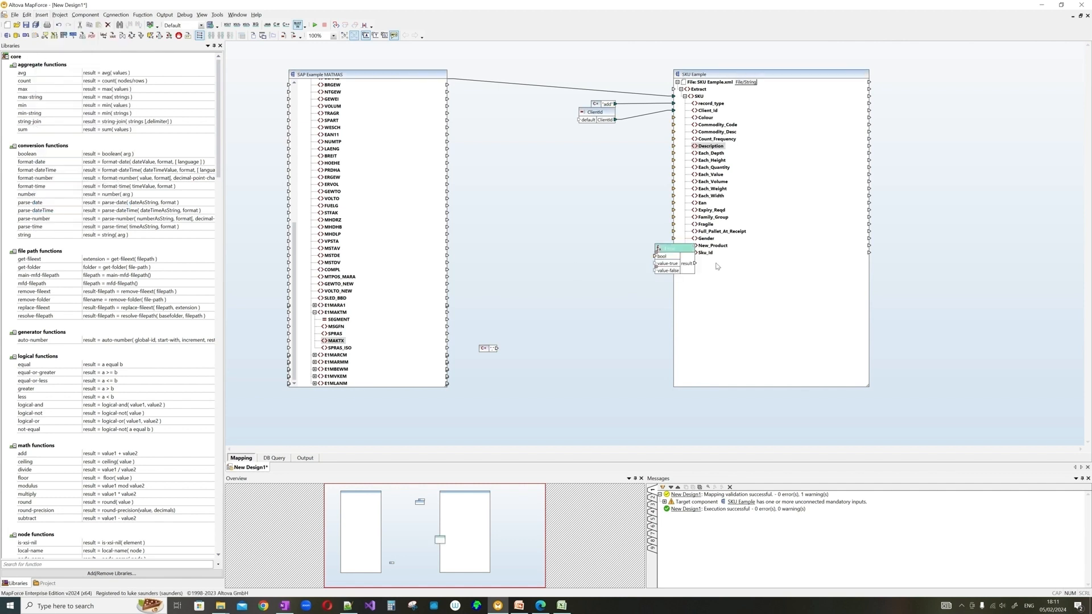
pyautogui.click(490, 350)
pyautogui.press('Delete')
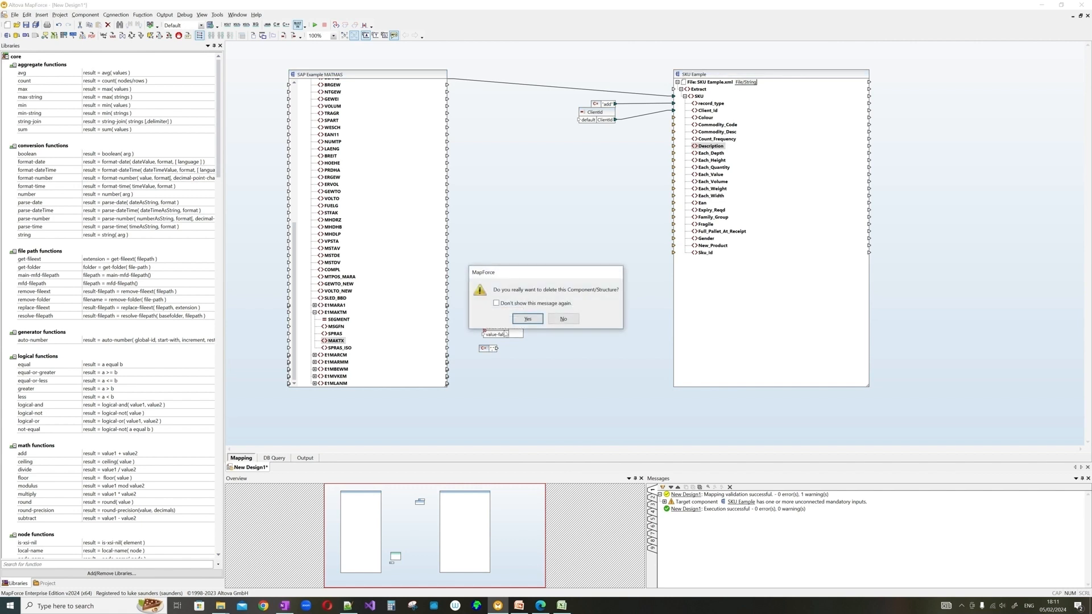
pyautogui.click(519, 322)
pyautogui.moveTo(507, 313); pyautogui.dragTo(516, 322)
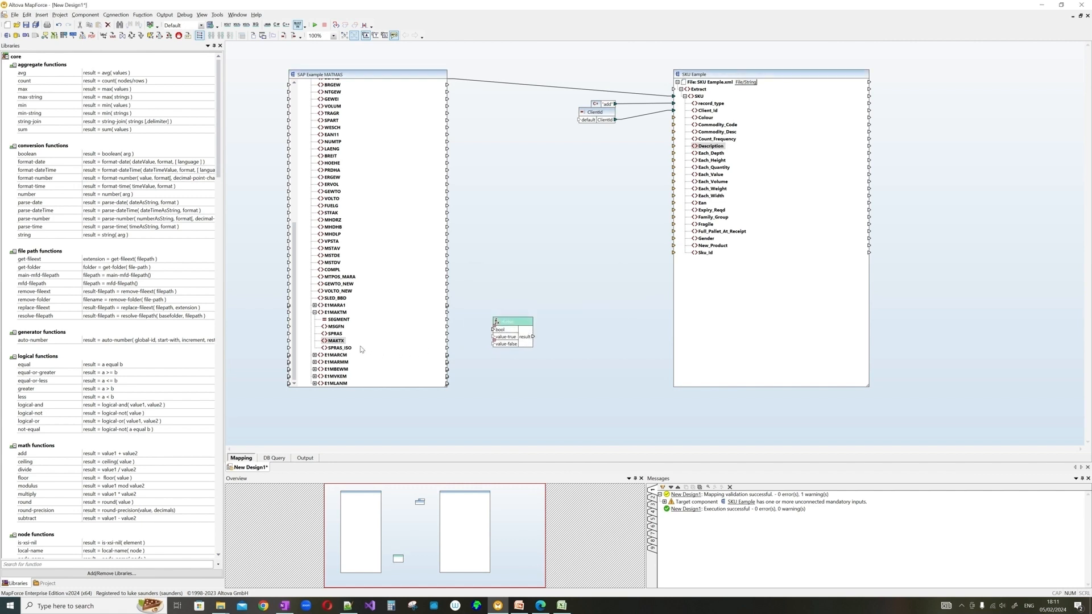
pyautogui.moveTo(341, 341); pyautogui.dragTo(493, 337)
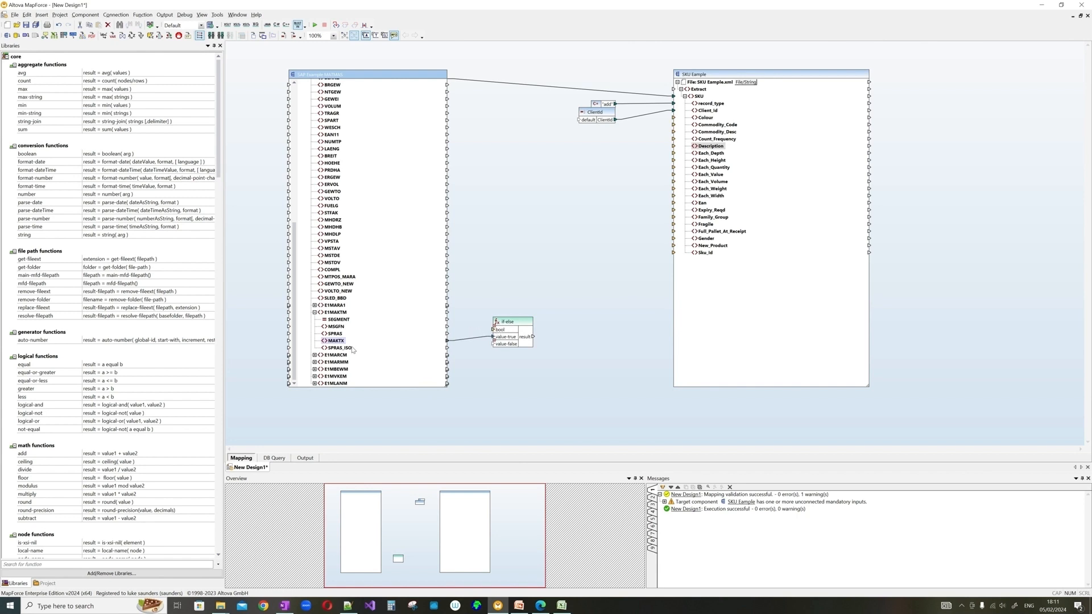
# - Add an equal test of SPRAS_ISO against constant EN driving the if-else into Description, then preview
pyautogui.click(349, 349)
pyautogui.moveTo(68, 365); pyautogui.dragTo(498, 276)
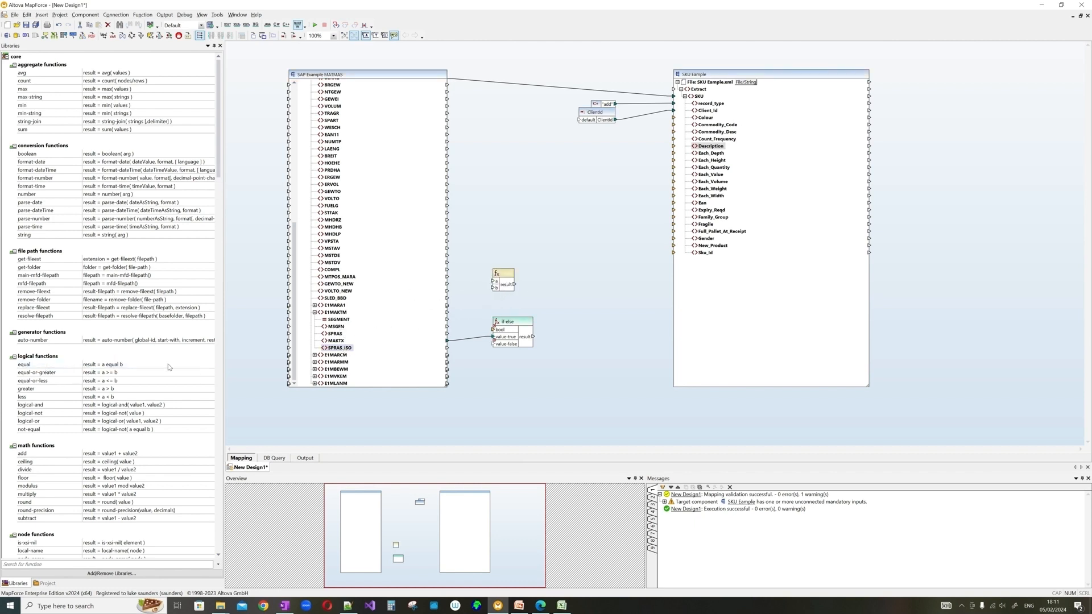
pyautogui.moveTo(338, 348); pyautogui.dragTo(493, 283)
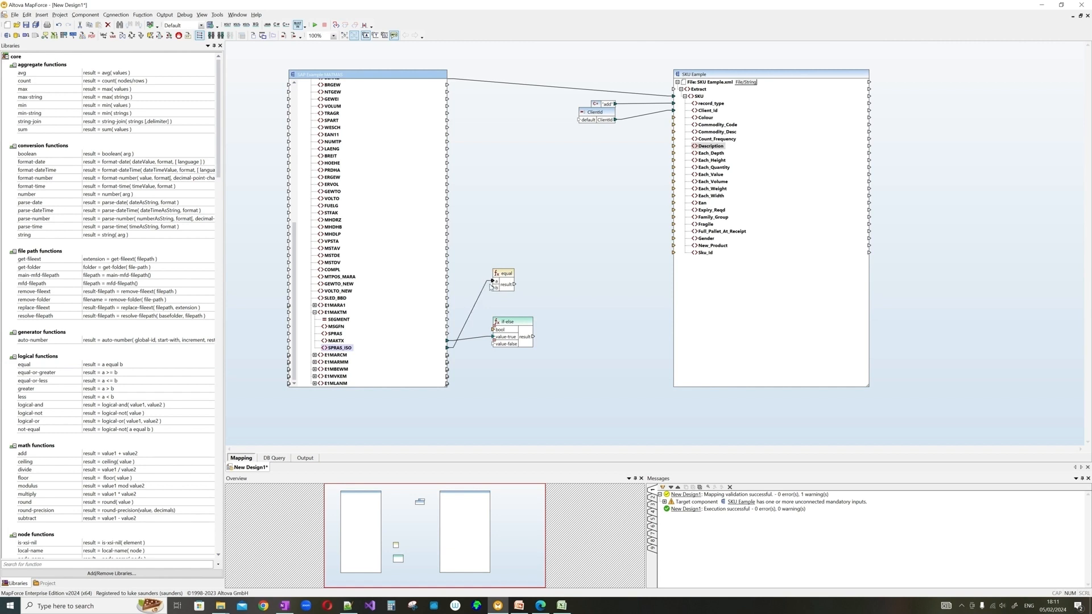
pyautogui.rightClick(493, 286)
pyautogui.click(496, 332)
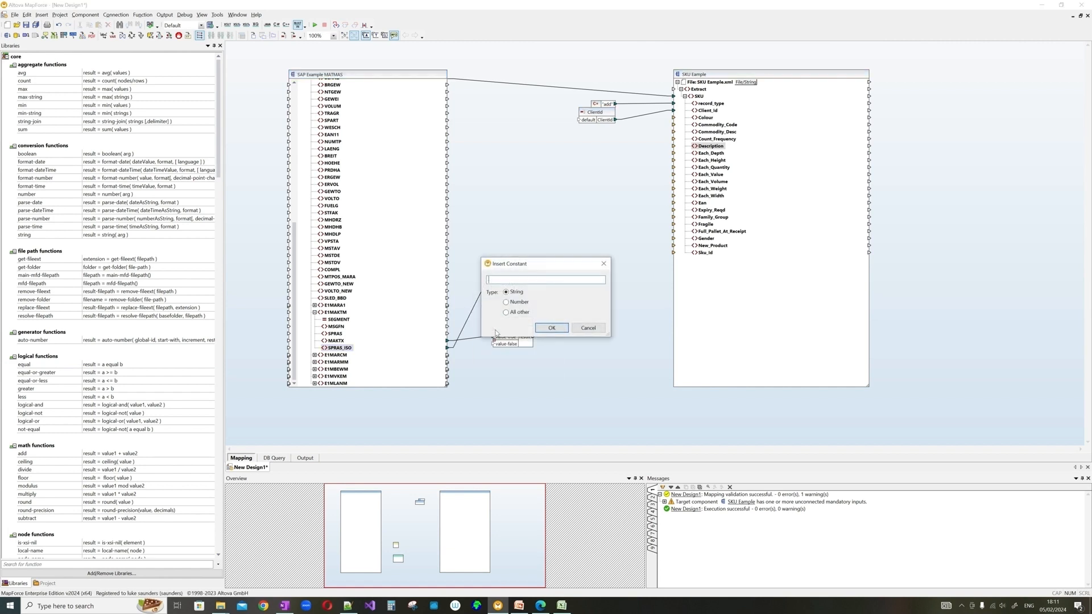
pyautogui.write('EN')
pyautogui.click(551, 328)
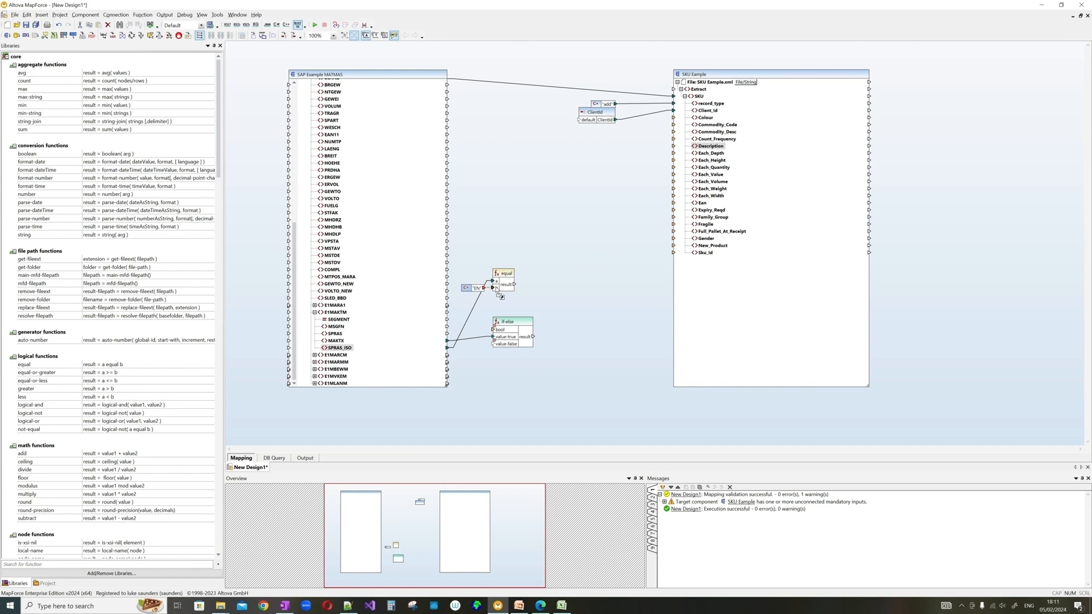
pyautogui.moveTo(515, 285); pyautogui.dragTo(554, 294)
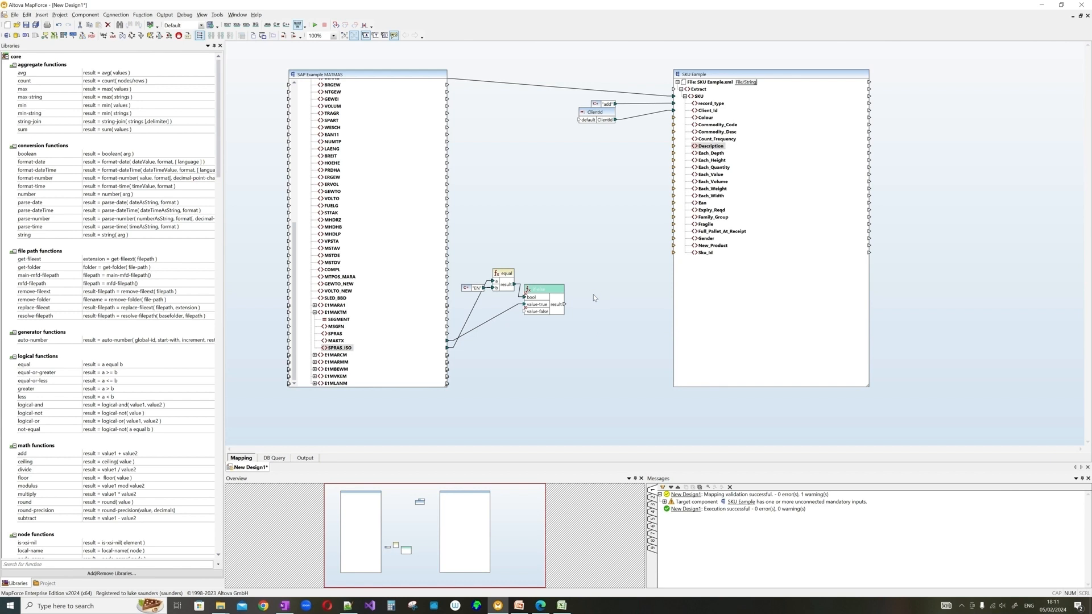
pyautogui.moveTo(565, 304); pyautogui.dragTo(674, 147)
pyautogui.click(305, 458)
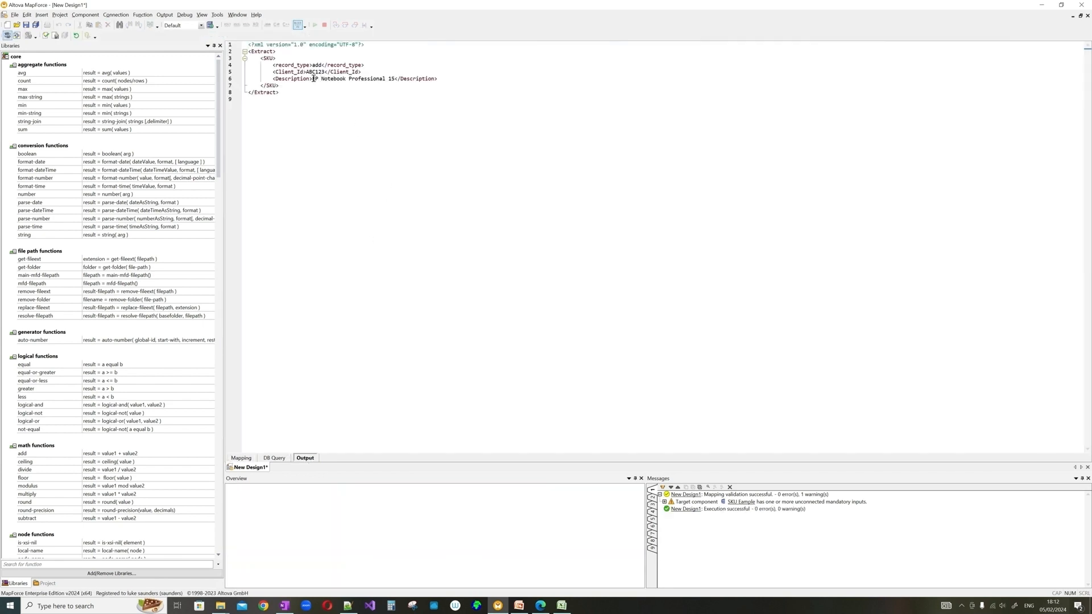
# - Select the Description value 'EP Notebook Professional 15' in the generated SKU XML
pyautogui.moveTo(312, 79)
pyautogui.mouseDown()
pyautogui.moveTo(397, 80)
pyautogui.moveTo(313, 79)
pyautogui.mouseUp()
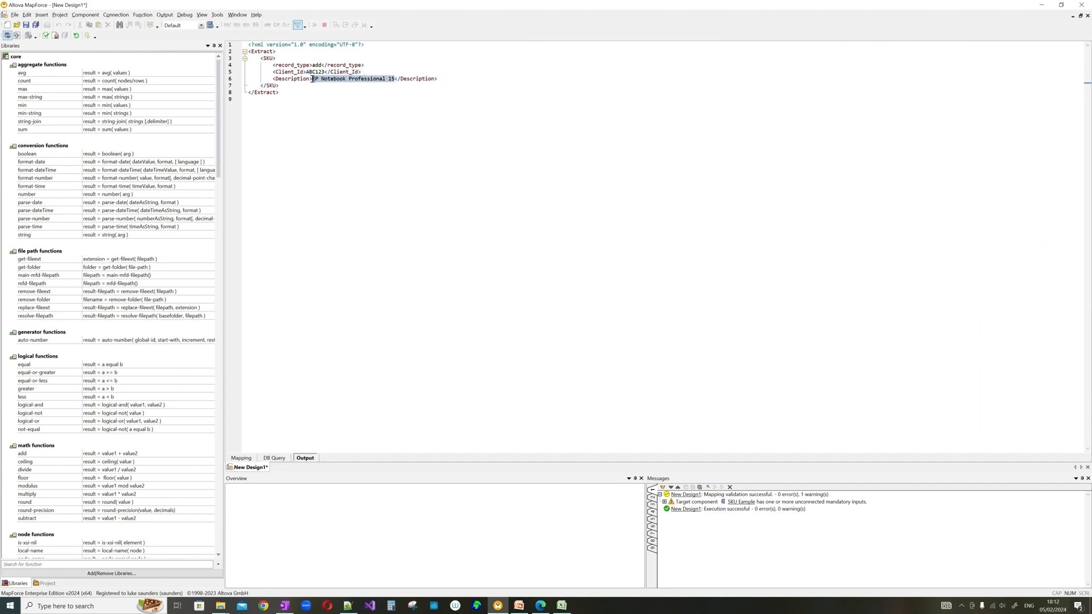
# - Verify in Edge that EP Notebook Professional 15 has SPRAS_ISO EN, then return to Mapping
pyautogui.click(540, 605)
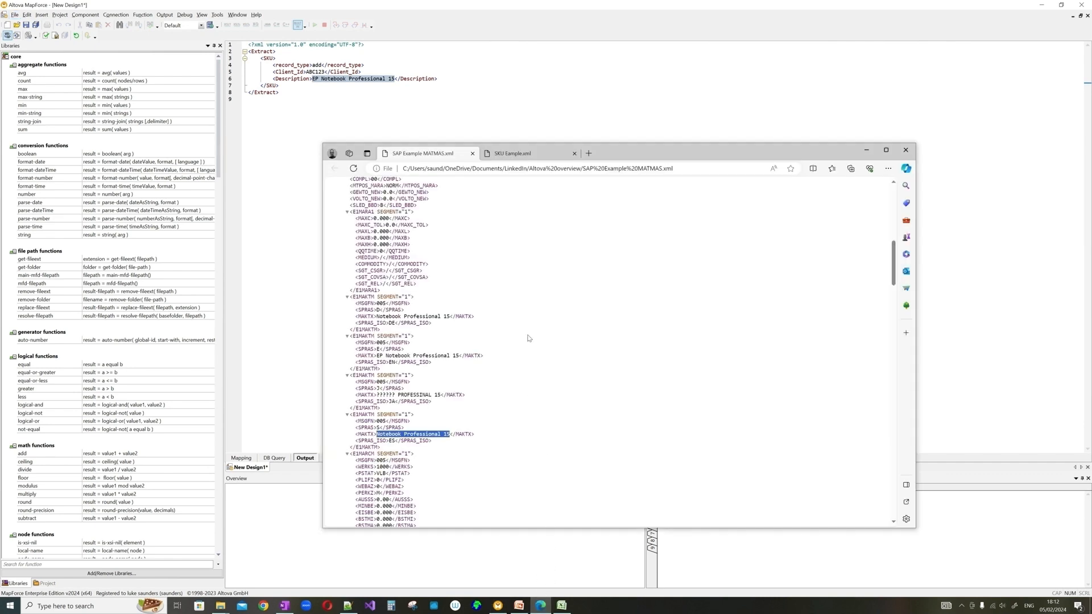
pyautogui.hotkey('ctrl', 'f')
pyautogui.hotkey('ctrl', 'v')
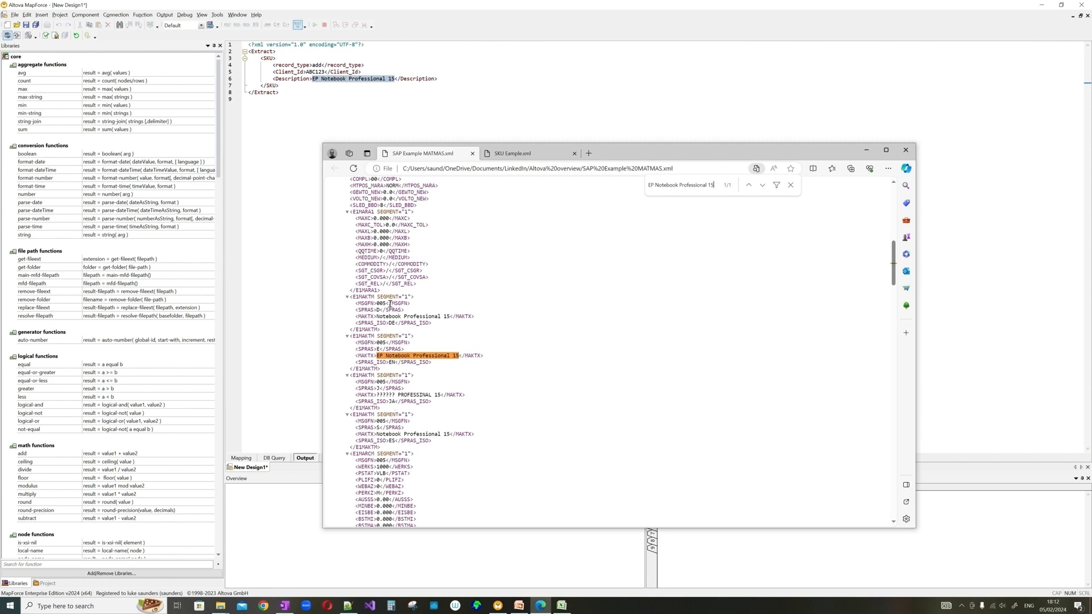
pyautogui.doubleClick(391, 362)
pyautogui.click(867, 150)
pyautogui.click(241, 457)
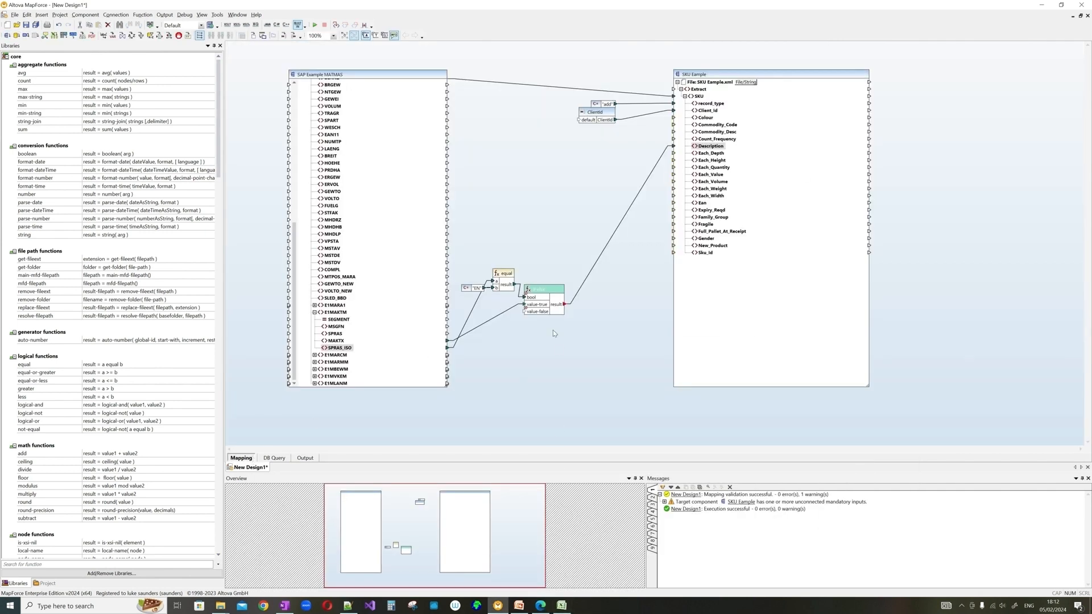
pyautogui.click(562, 606)
pyautogui.click(740, 310)
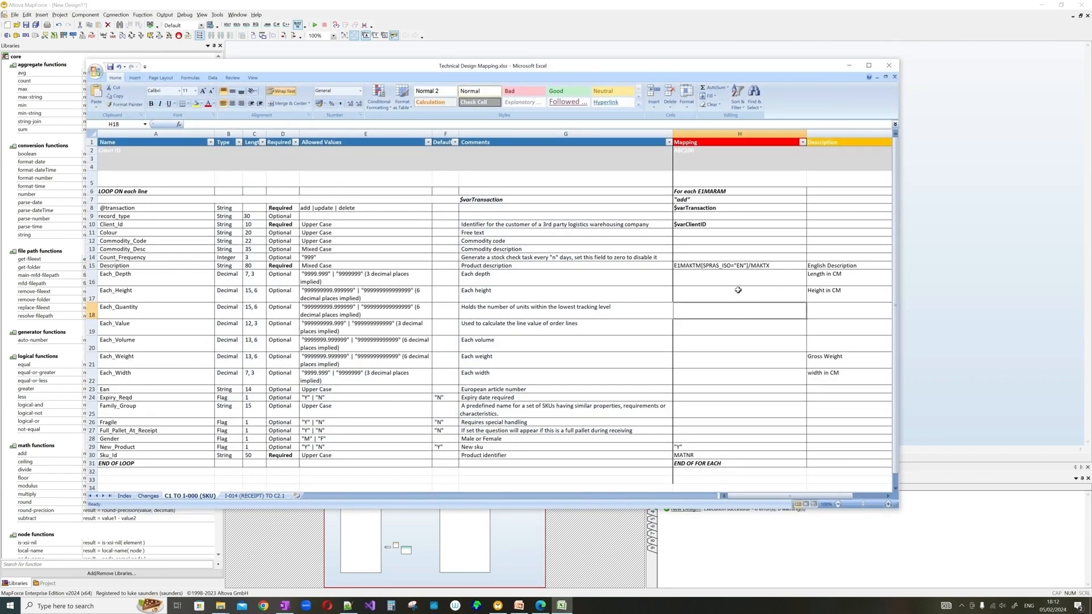
pyautogui.scroll(-1, 739, 290)
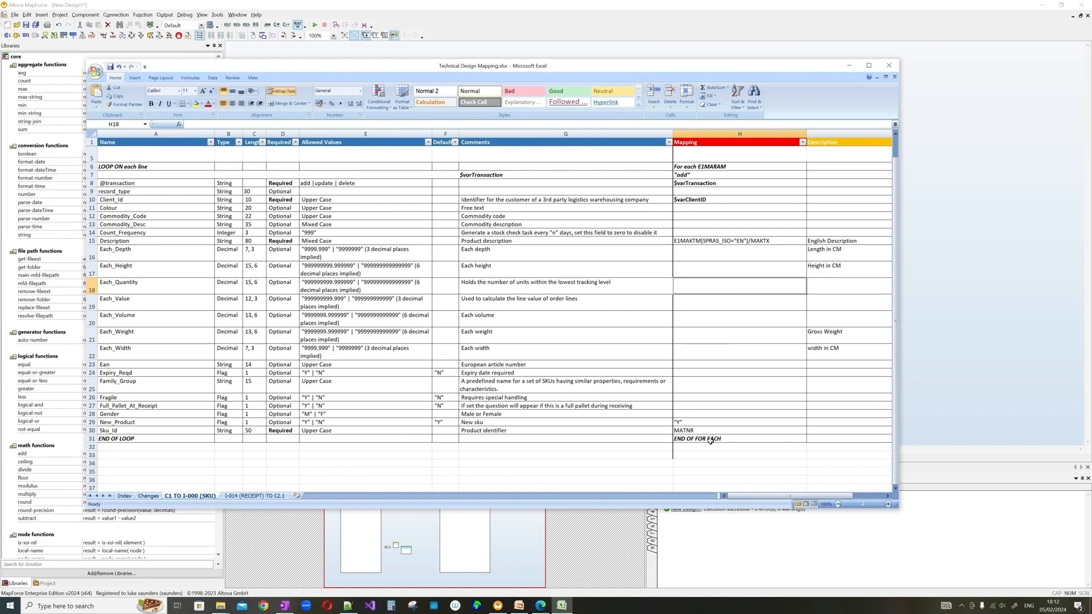
pyautogui.click(706, 421)
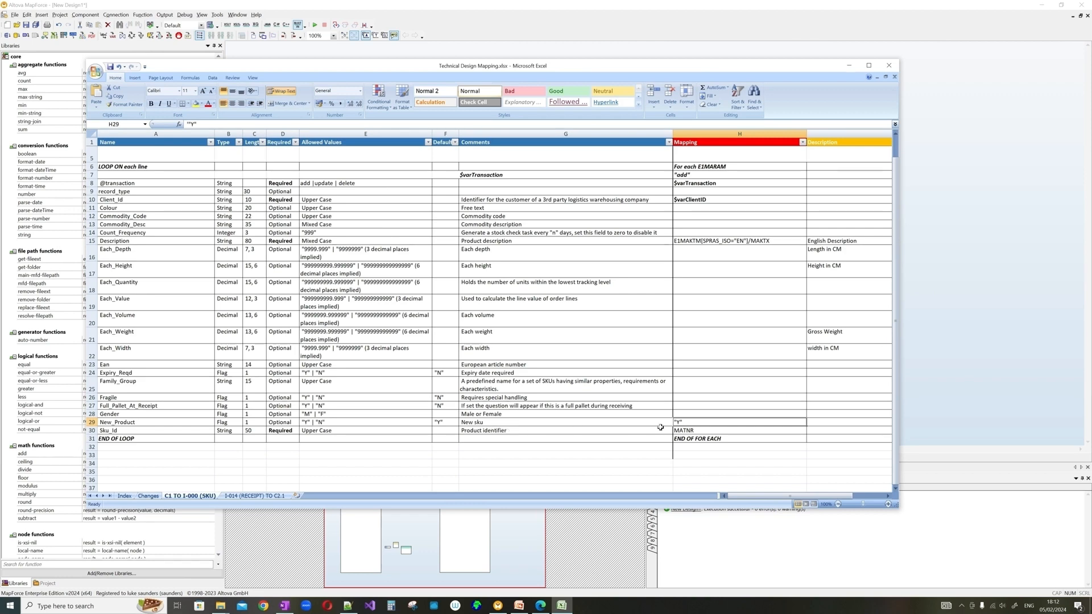
pyautogui.click(850, 66)
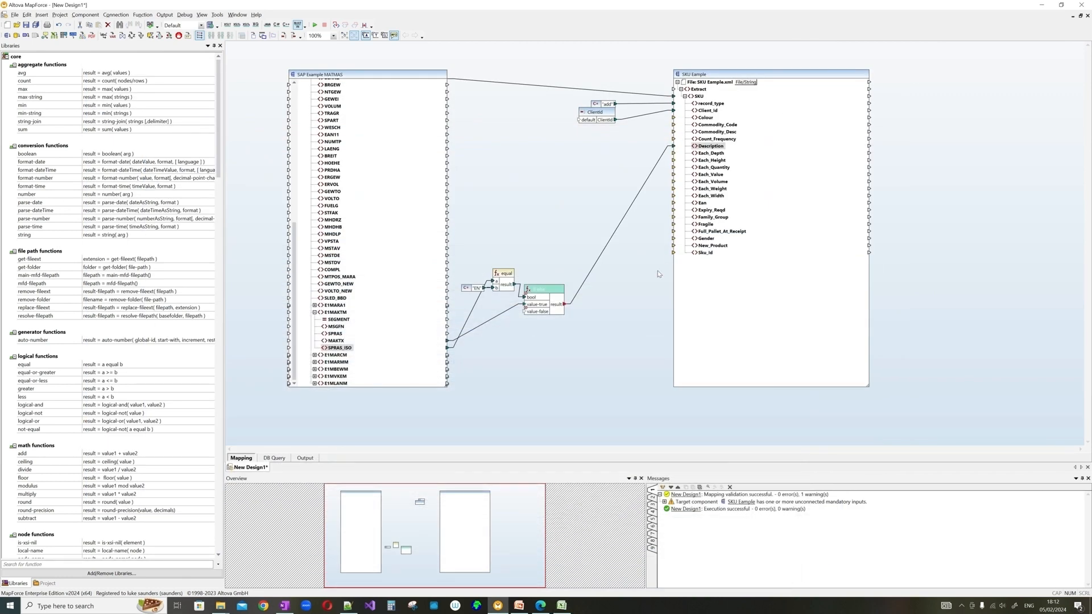
# - Insert a constant 'Y' and connect it to New_Product
pyautogui.rightClick(626, 260)
pyautogui.click(648, 312)
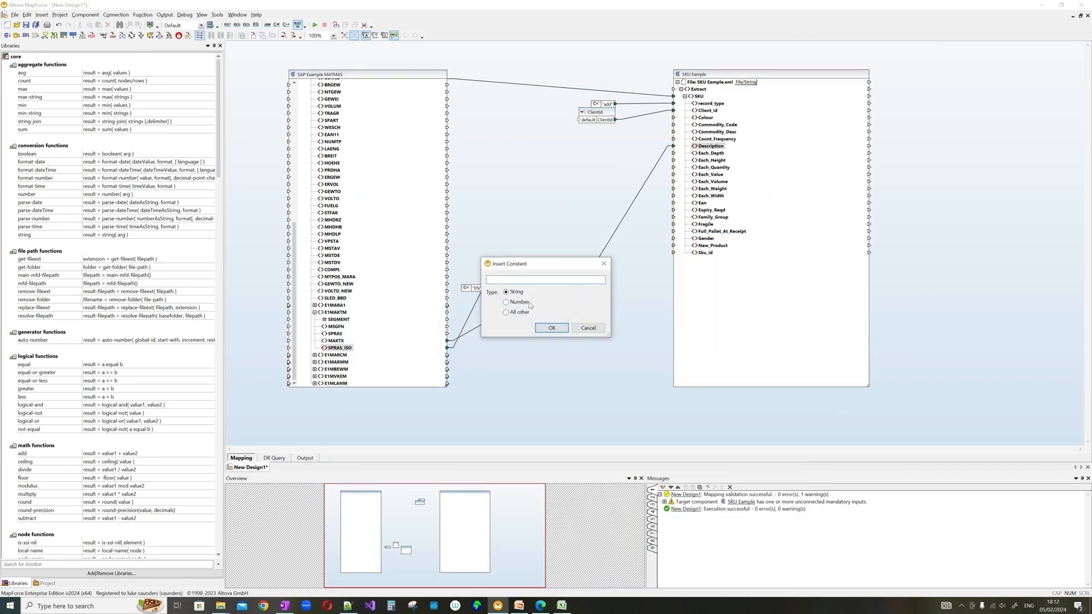
pyautogui.write('Y')
pyautogui.press('Return')
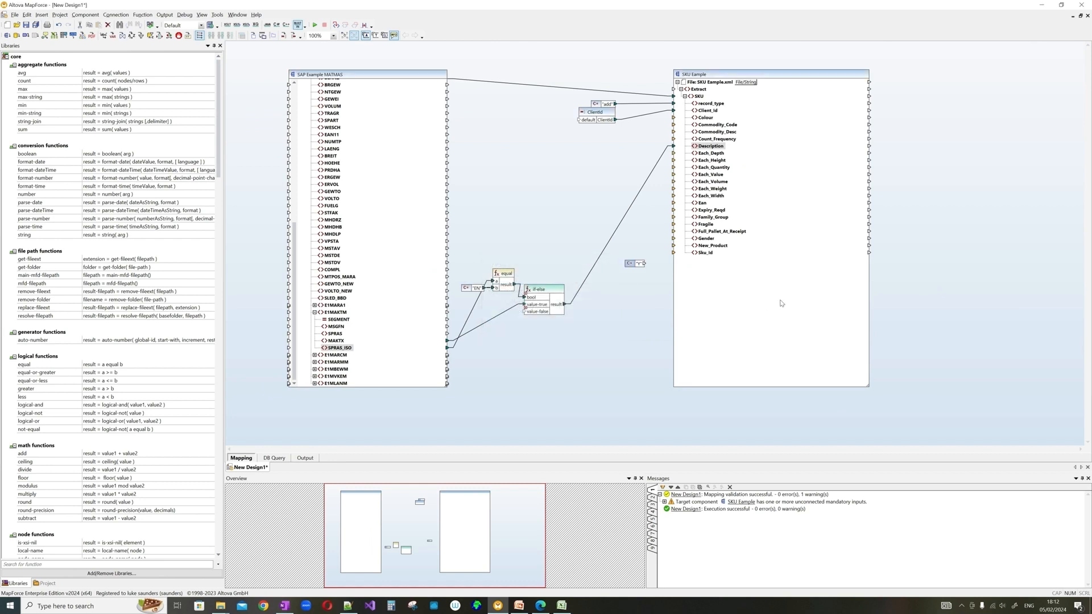
pyautogui.moveTo(645, 263); pyautogui.dragTo(610, 252)
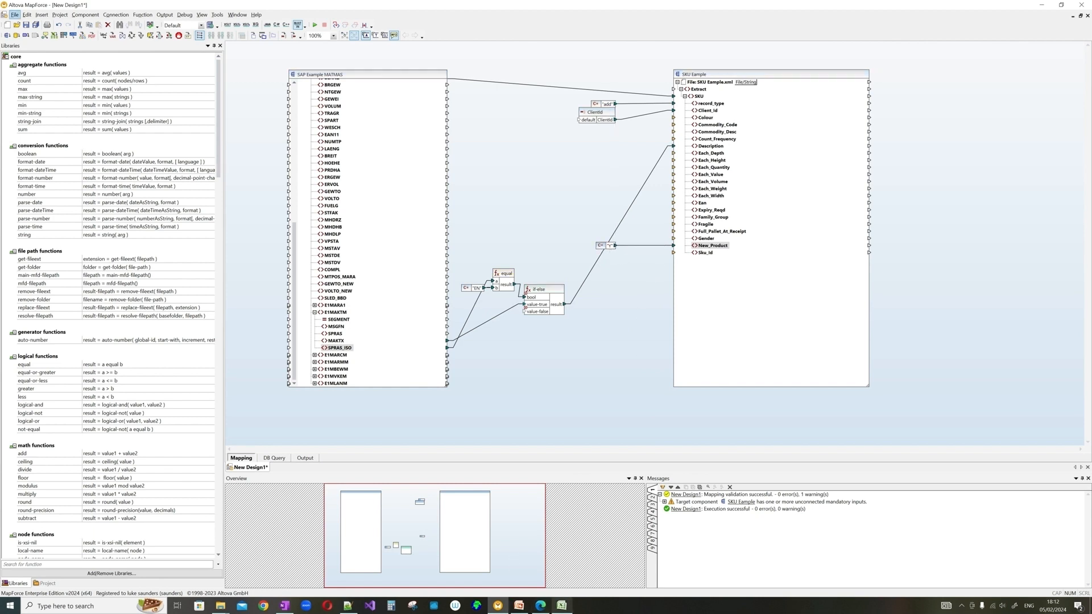
# - Check the Sku_Id mapping value in cell H30 of the Excel specification
pyautogui.click(562, 605)
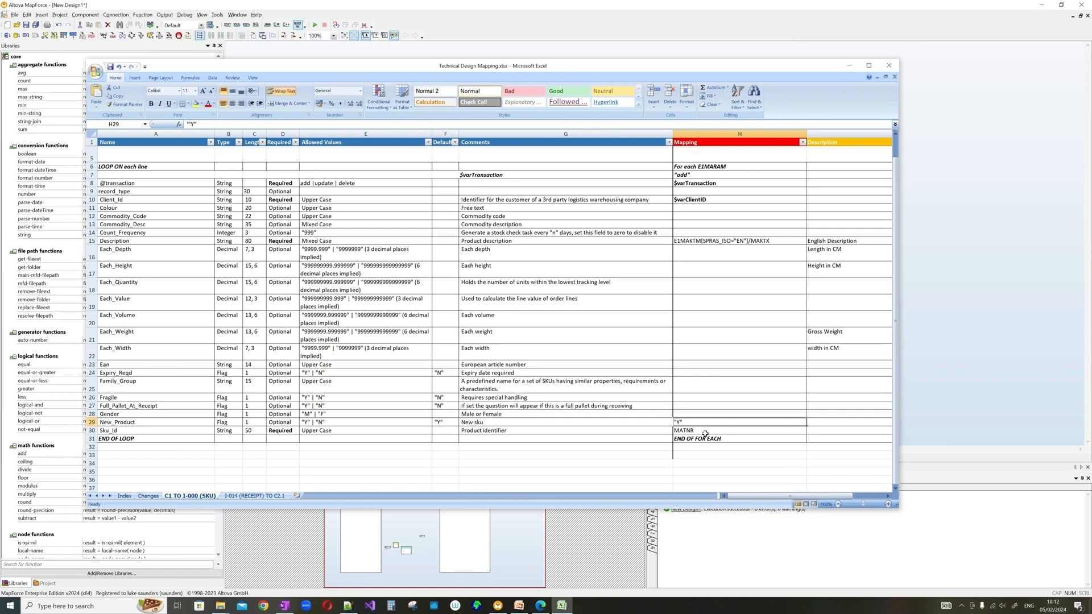
pyautogui.click(704, 431)
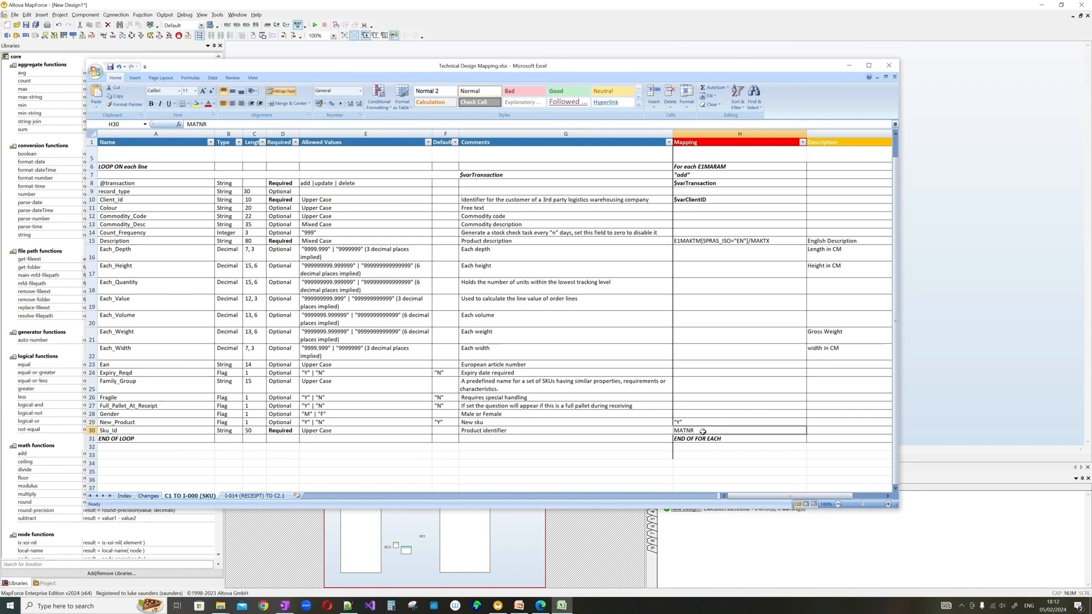
pyautogui.click(850, 65)
pyautogui.scroll(9, 351, 262)
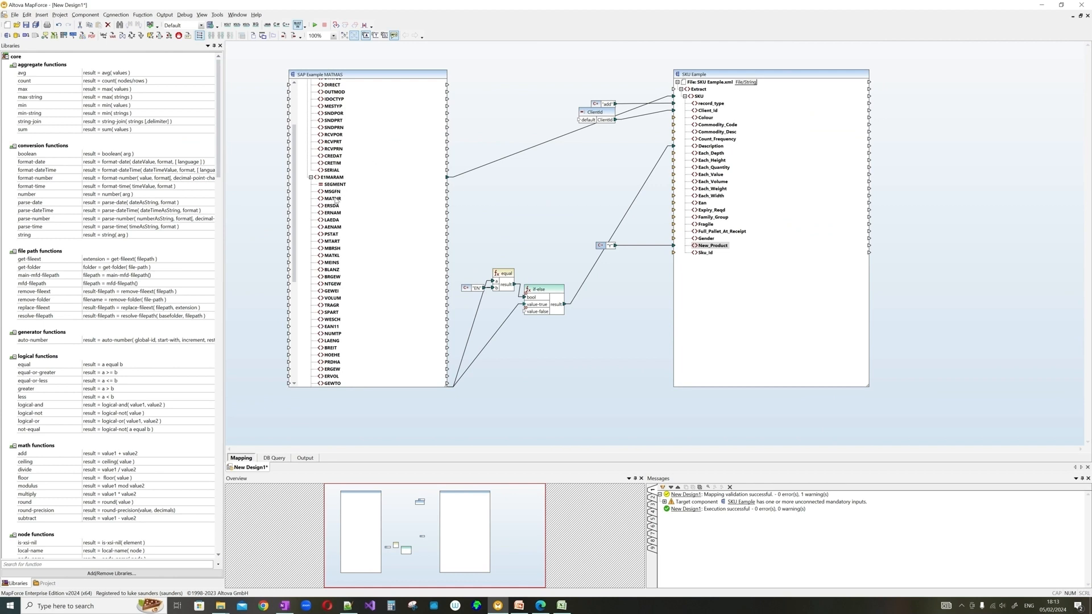
# - Connect MATNR to Sku_Id and preview the output carrying Sku_Id EP-4030
pyautogui.moveTo(448, 199); pyautogui.dragTo(674, 254)
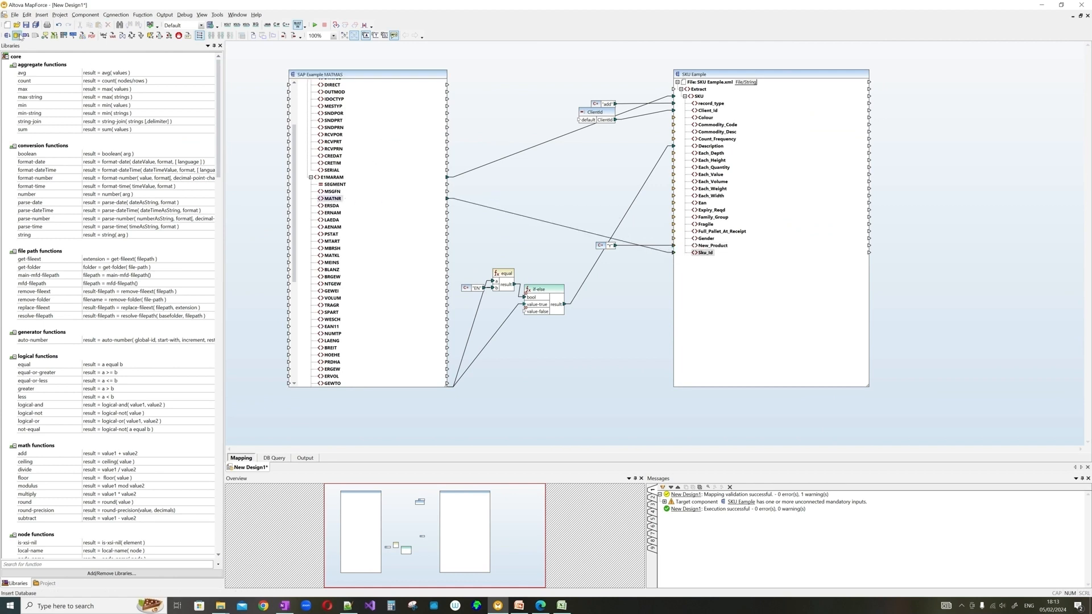
pyautogui.click(305, 458)
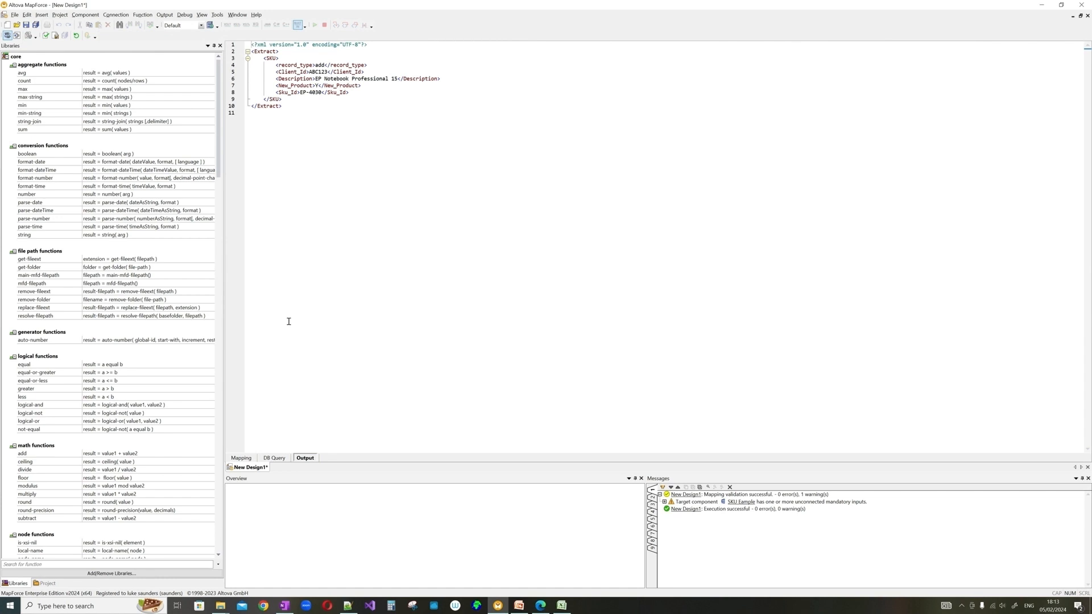
pyautogui.click(241, 458)
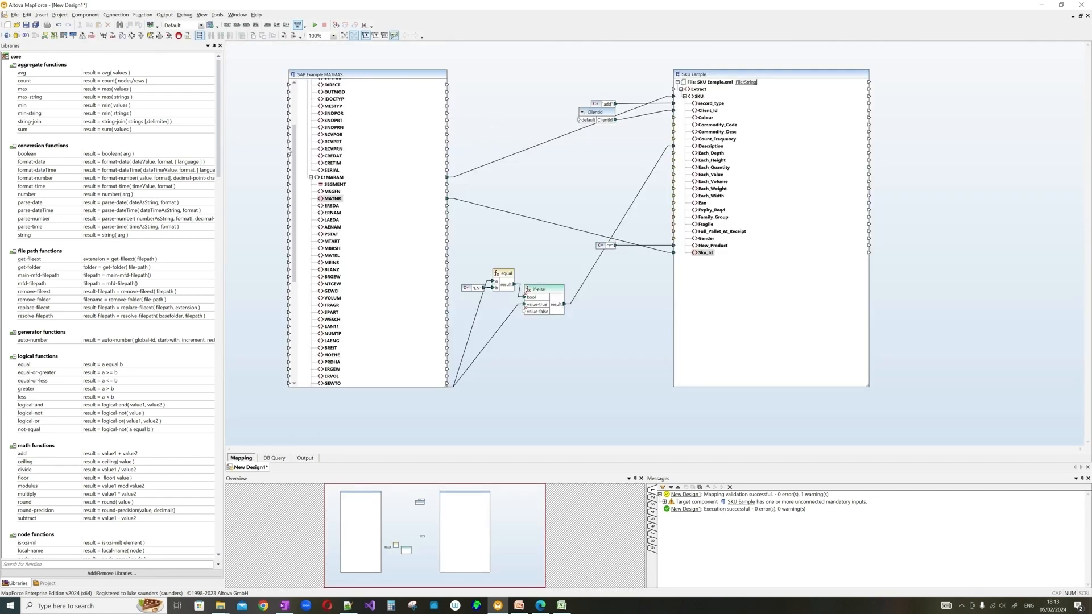
pyautogui.moveTo(294, 140); pyautogui.dragTo(295, 97)
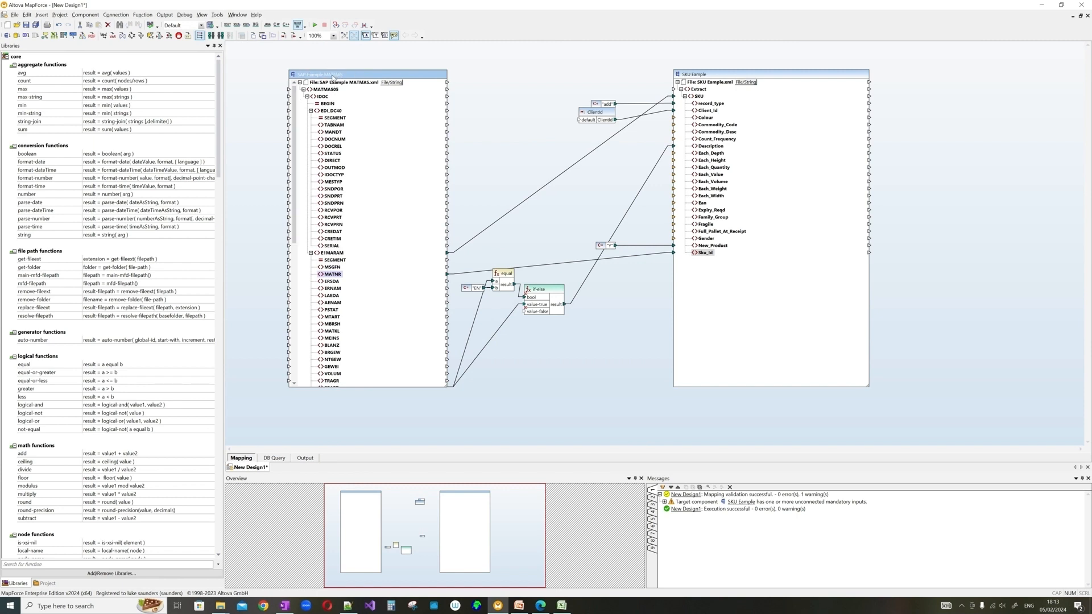
pyautogui.rightClick(333, 75)
pyautogui.click(359, 173)
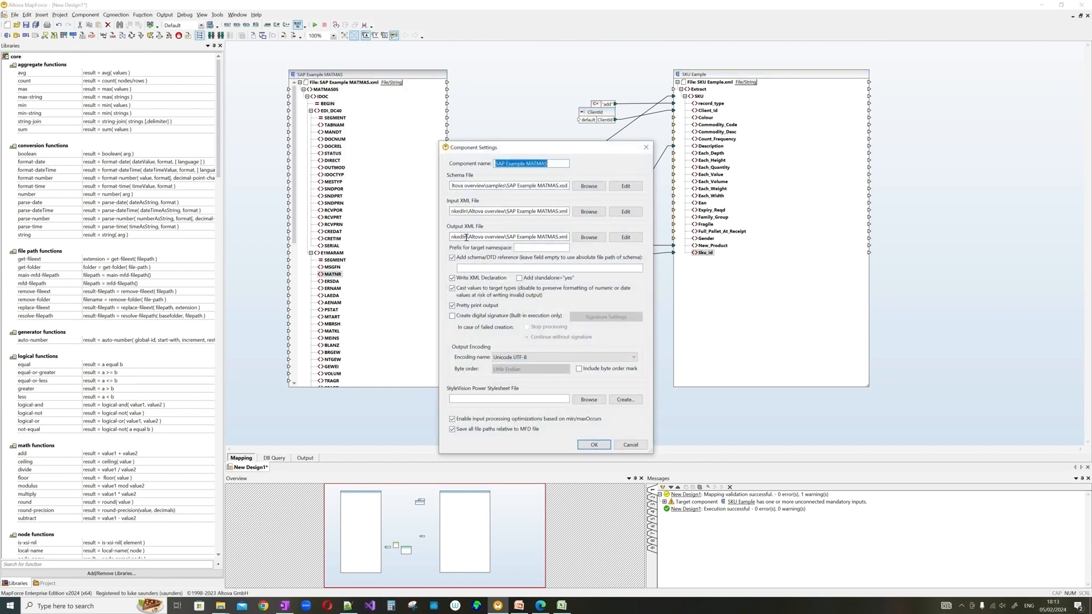
pyautogui.moveTo(460, 237); pyautogui.dragTo(566, 237)
pyautogui.click(559, 236)
pyautogui.moveTo(506, 237); pyautogui.dragTo(568, 238)
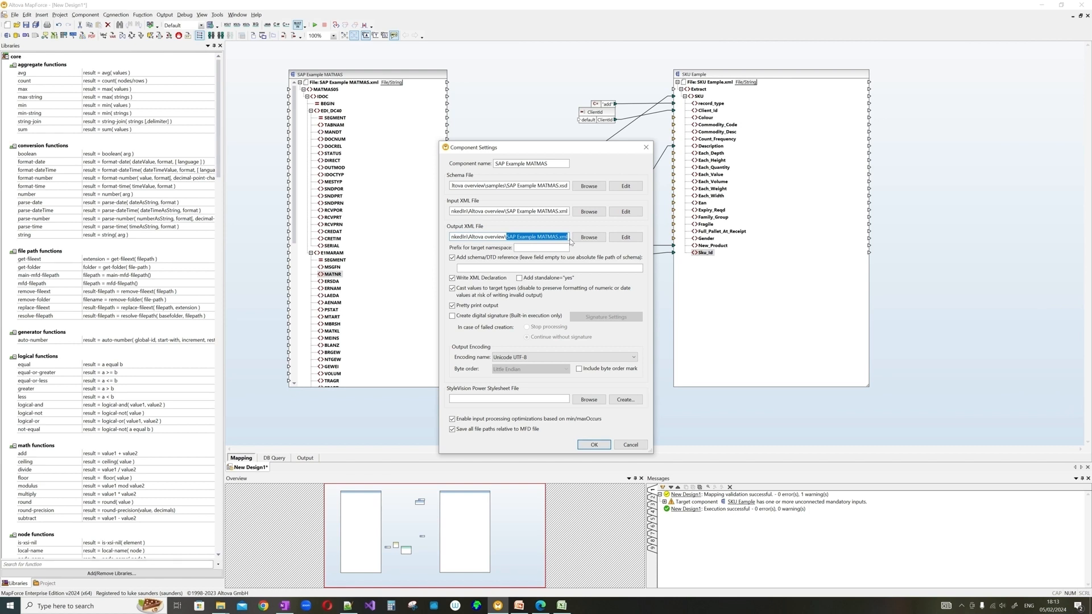
pyautogui.click(636, 445)
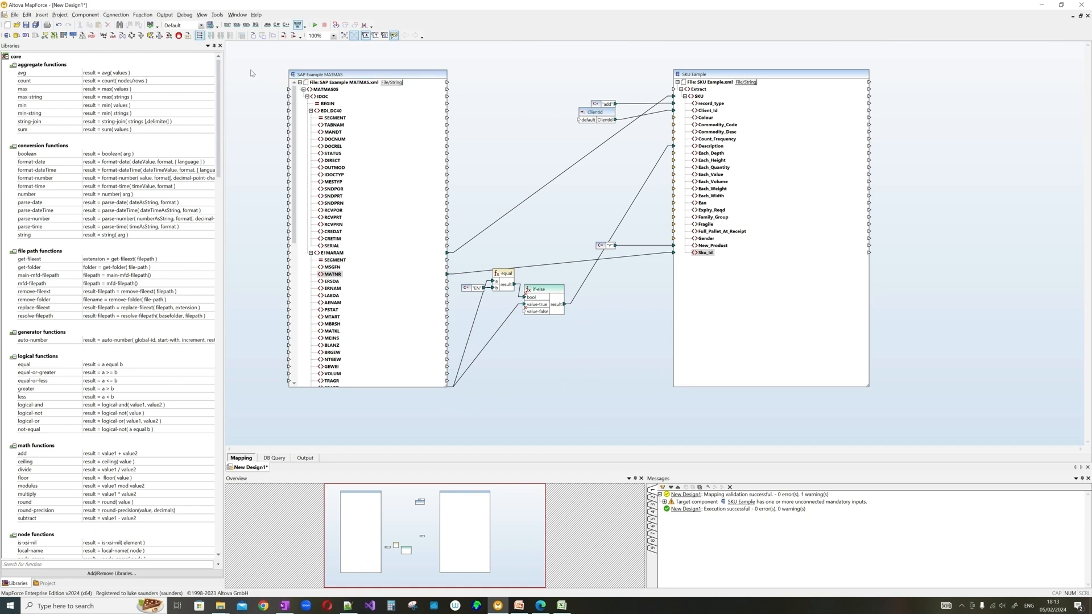
# - Insert a string input parameter named inputFile and move it to the far left
pyautogui.rightClick(252, 73)
pyautogui.click(272, 106)
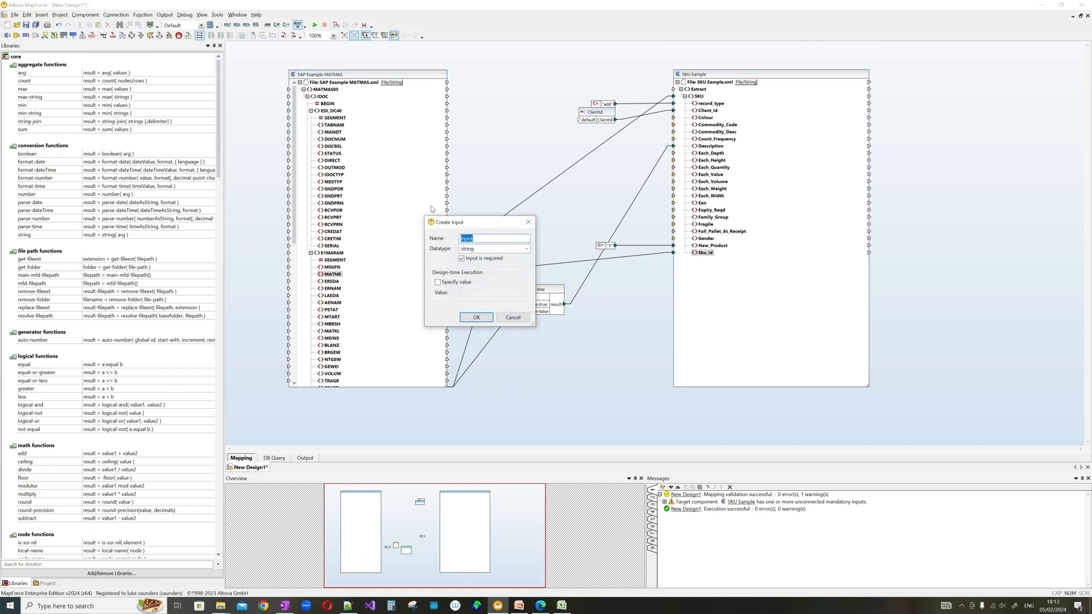
pyautogui.click(482, 239)
pyautogui.click(476, 317)
pyautogui.moveTo(260, 76); pyautogui.dragTo(237, 76)
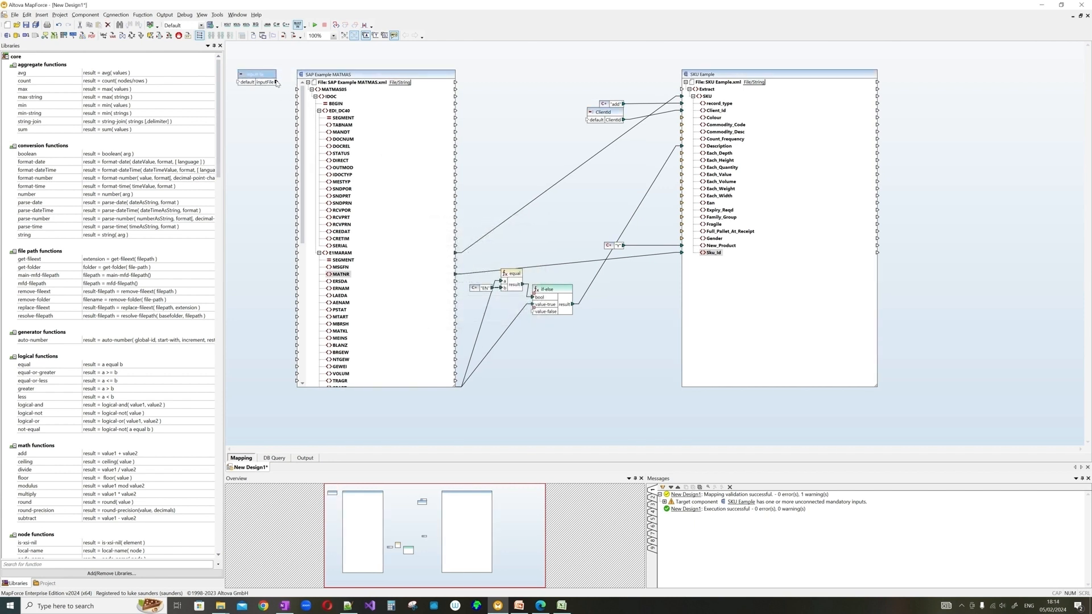
# - Open the SAP MATMAS component's properties, then reopen inputFile's settings to specify a value
pyautogui.click(400, 86)
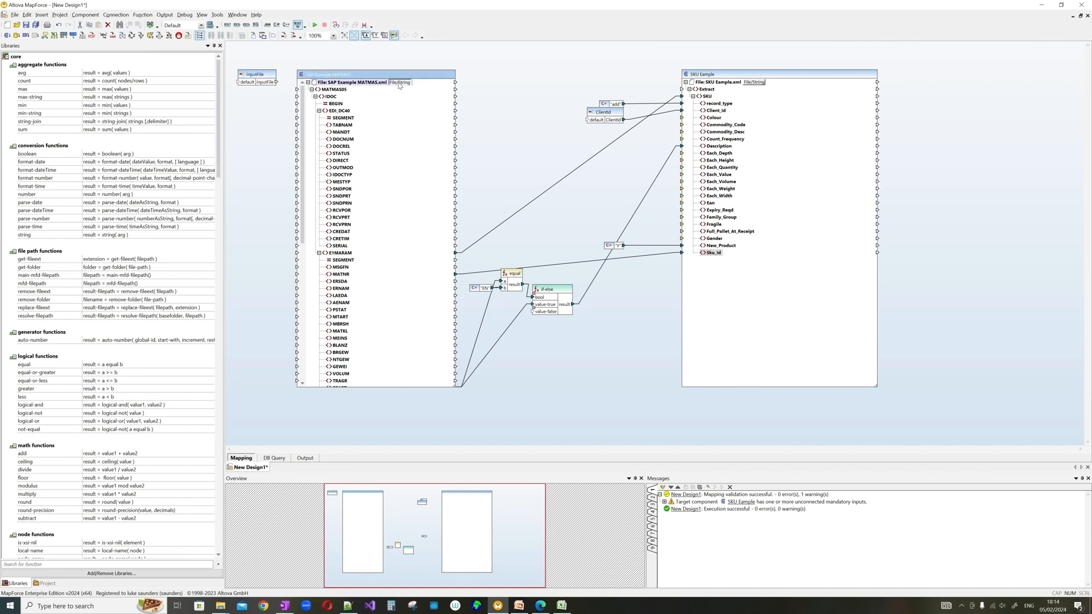
pyautogui.rightClick(360, 75)
pyautogui.click(396, 177)
pyautogui.doubleClick(257, 76)
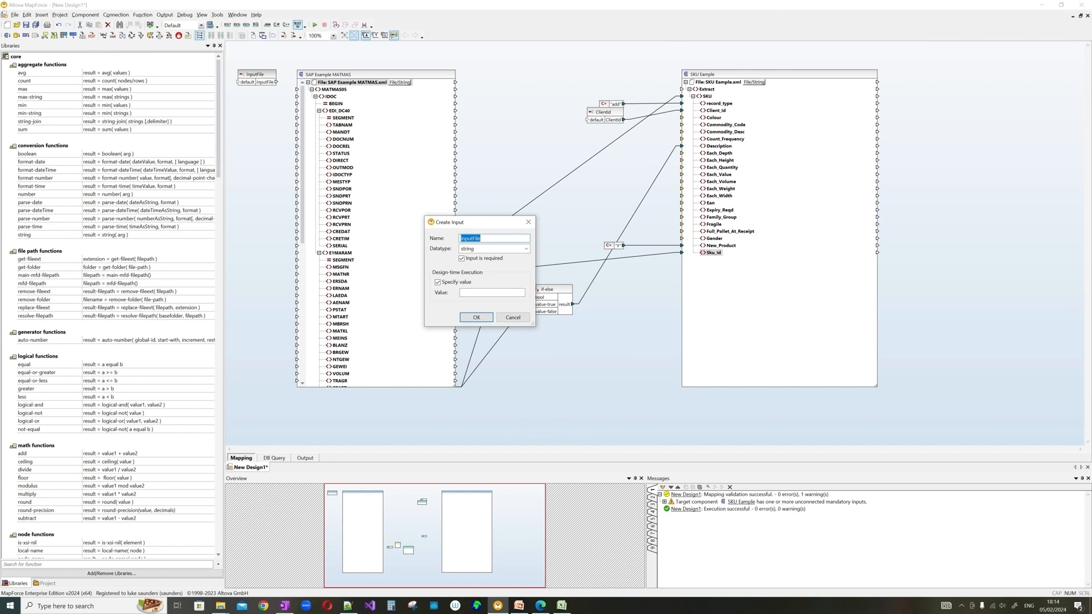
pyautogui.hotkey('alt', 'Tab')
pyautogui.hotkey('alt', 'Tab')
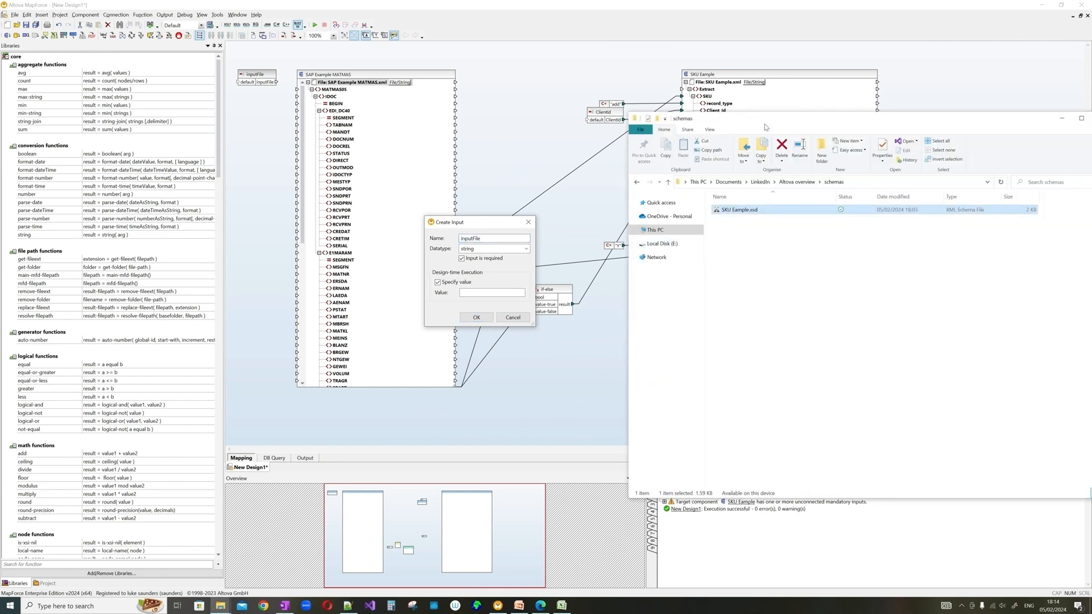
# - Paste the Altova overview folder path into inputFile's Value and ready the SAP Example MATMAS.xml name
pyautogui.moveTo(765, 121); pyautogui.dragTo(641, 189)
pyautogui.click(672, 251)
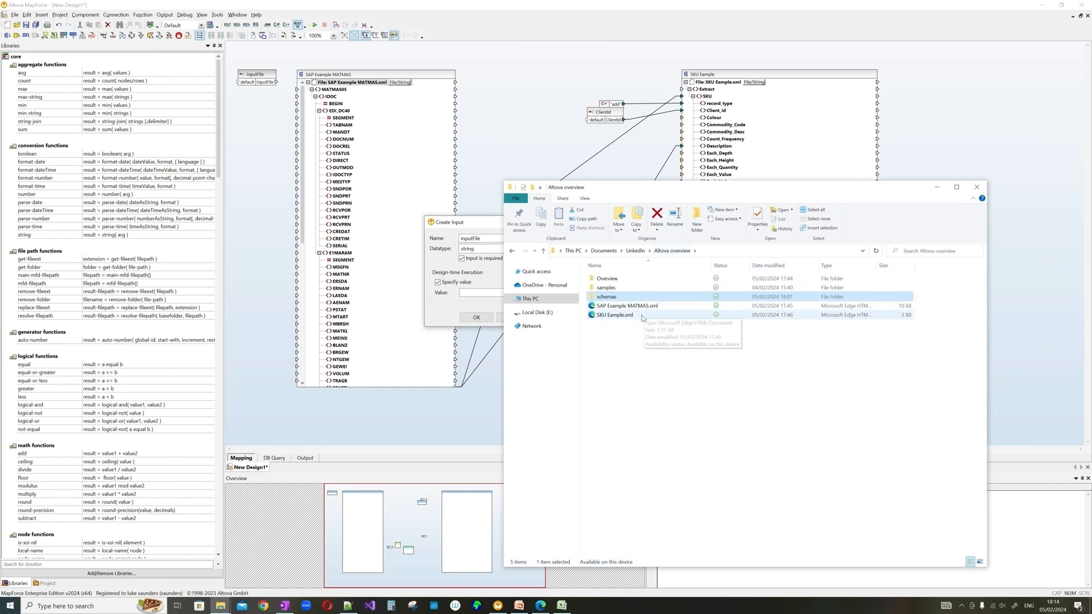
pyautogui.click(705, 251)
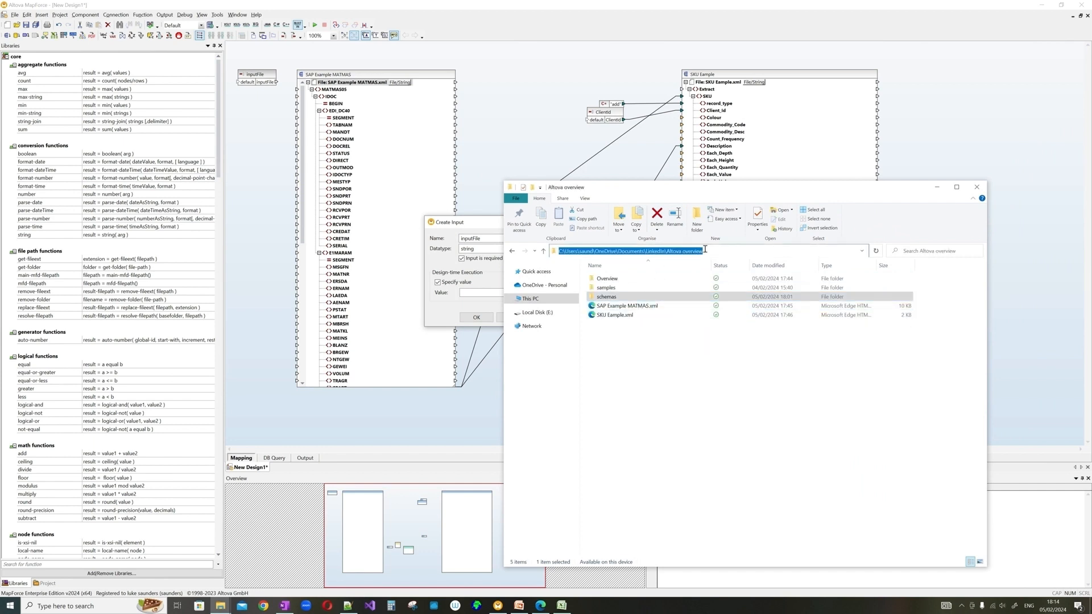
pyautogui.hotkey('ctrl', 'c')
pyautogui.click(473, 293)
pyautogui.hotkey('ctrl', 'v')
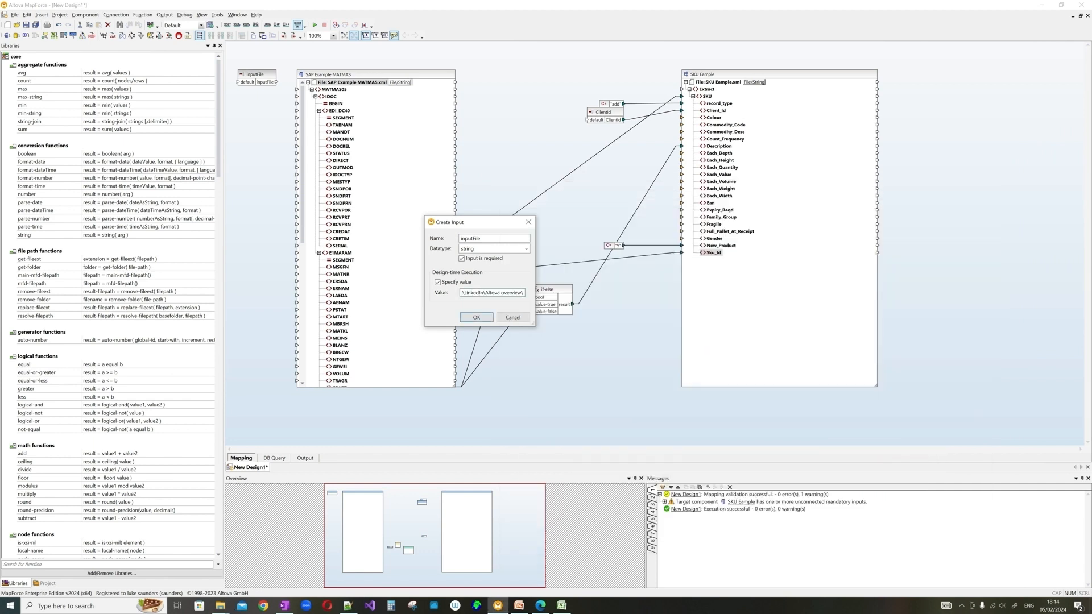
pyautogui.click(658, 309)
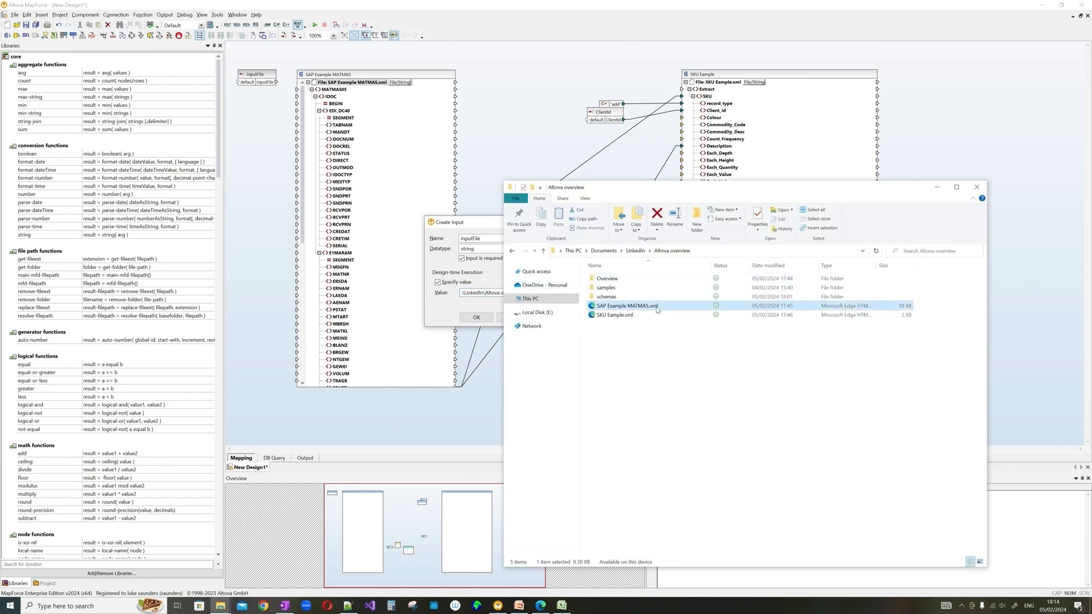
pyautogui.click(660, 309)
# - Confirm the inputFile parameter, switch the SAP MATMAS source to dynamic file names wired from inputFile, and preview the output
pyautogui.click(460, 304)
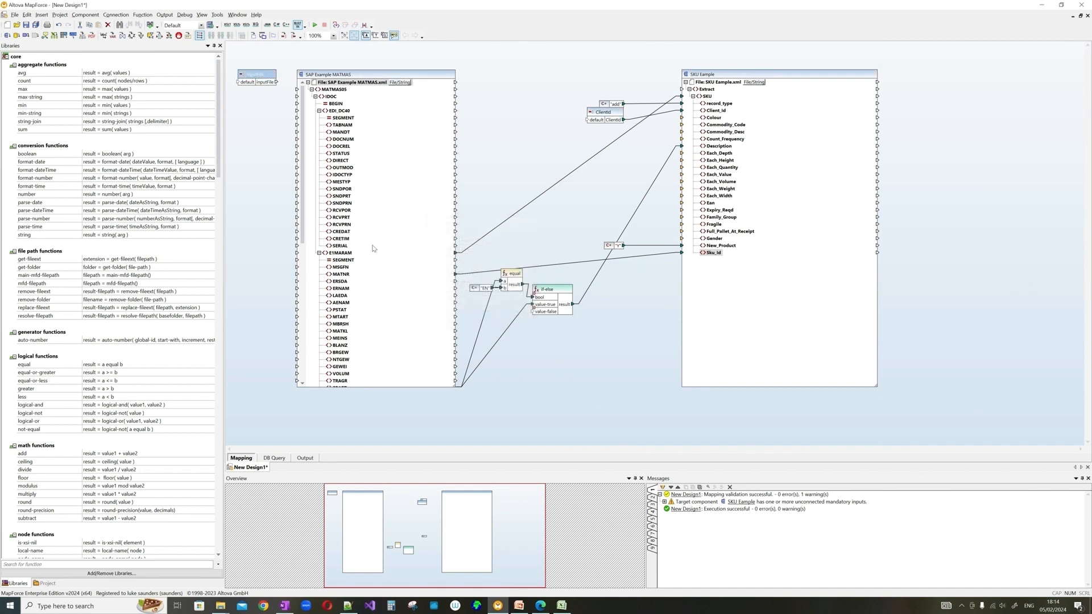
pyautogui.click(476, 318)
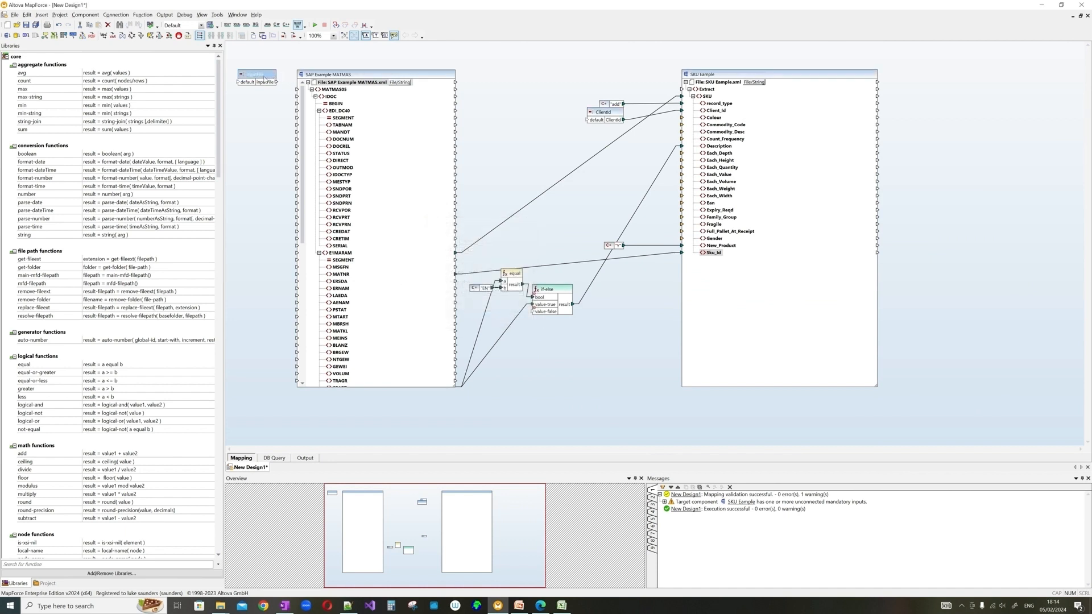
pyautogui.click(400, 84)
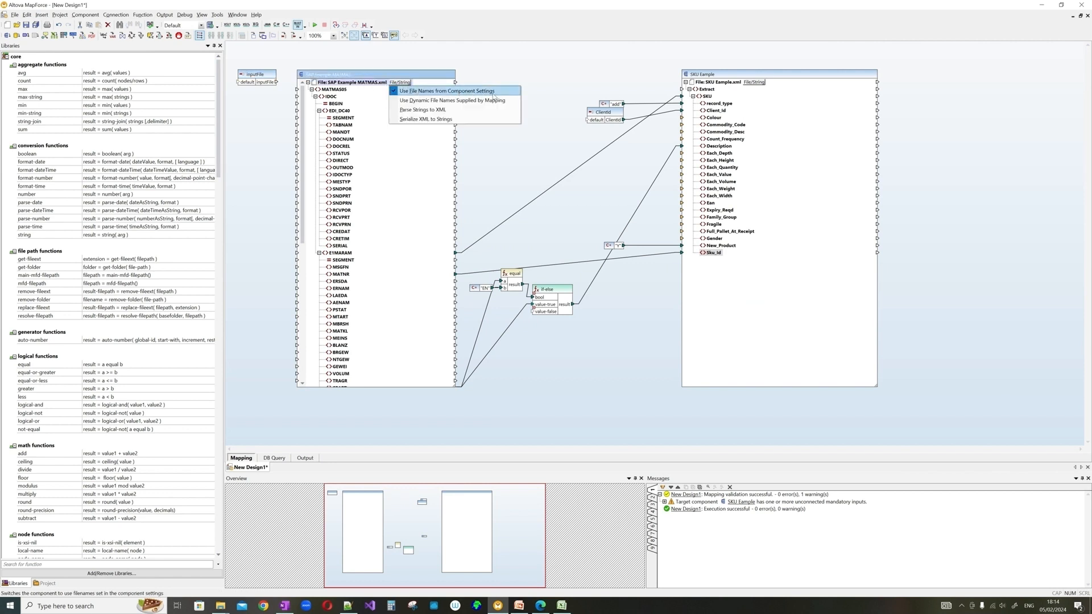
pyautogui.click(493, 100)
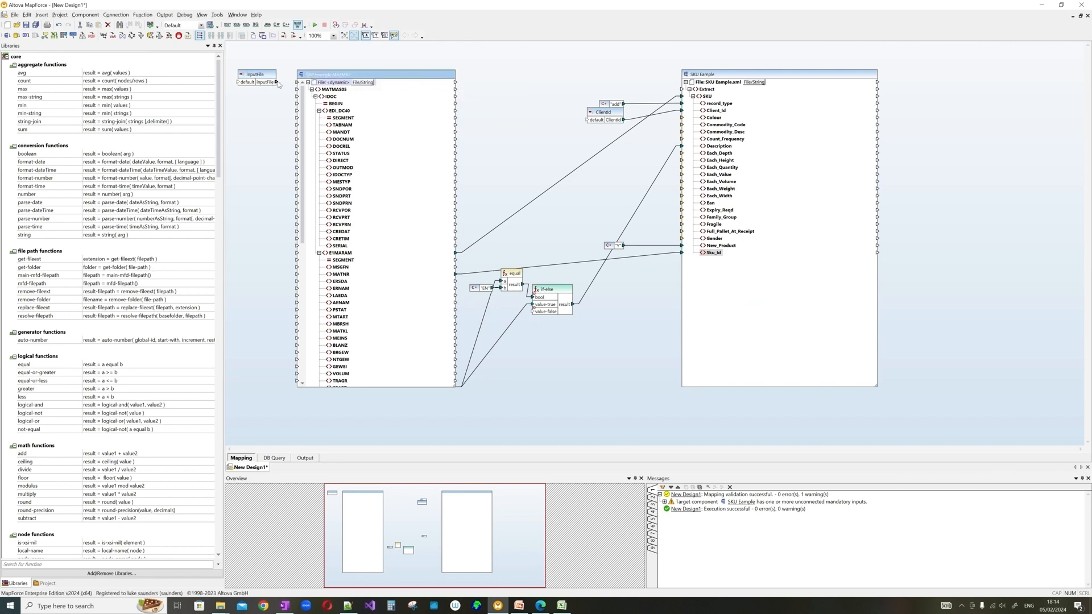
pyautogui.moveTo(277, 82); pyautogui.dragTo(297, 83)
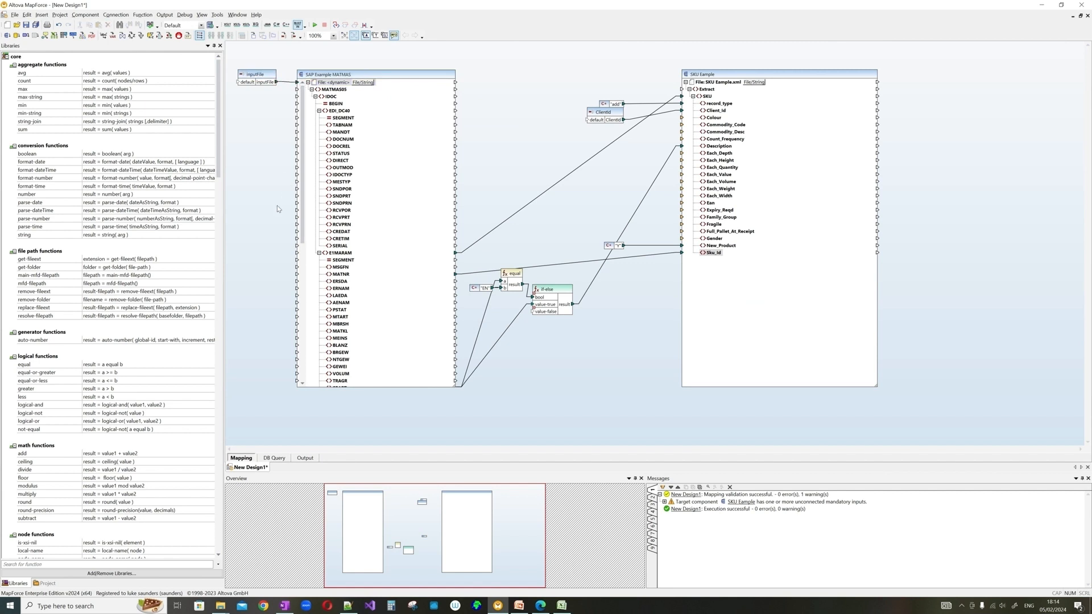
pyautogui.click(305, 459)
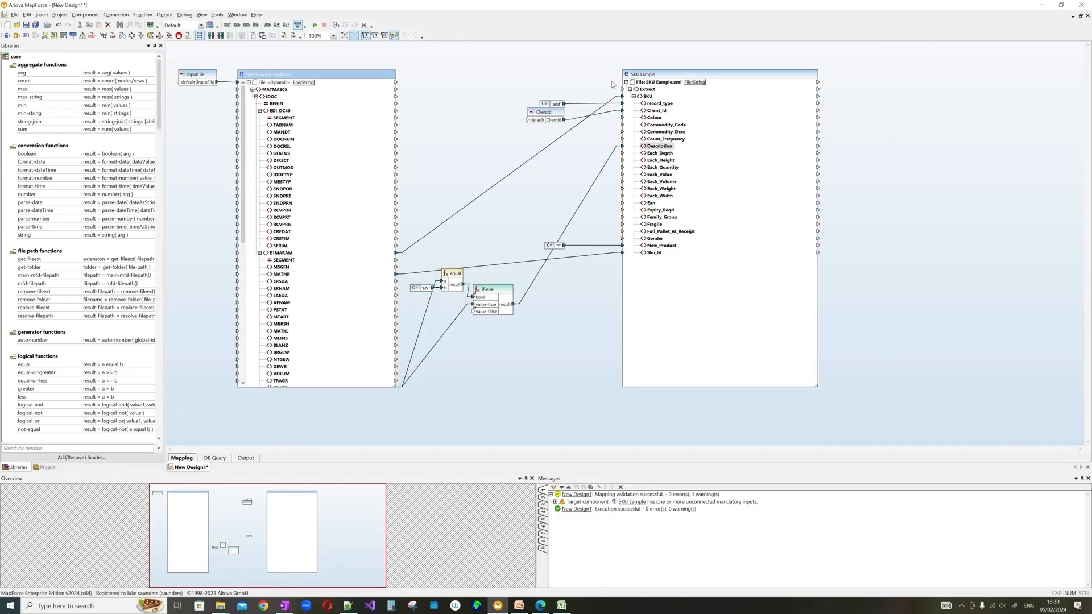
pyautogui.click(252, 458)
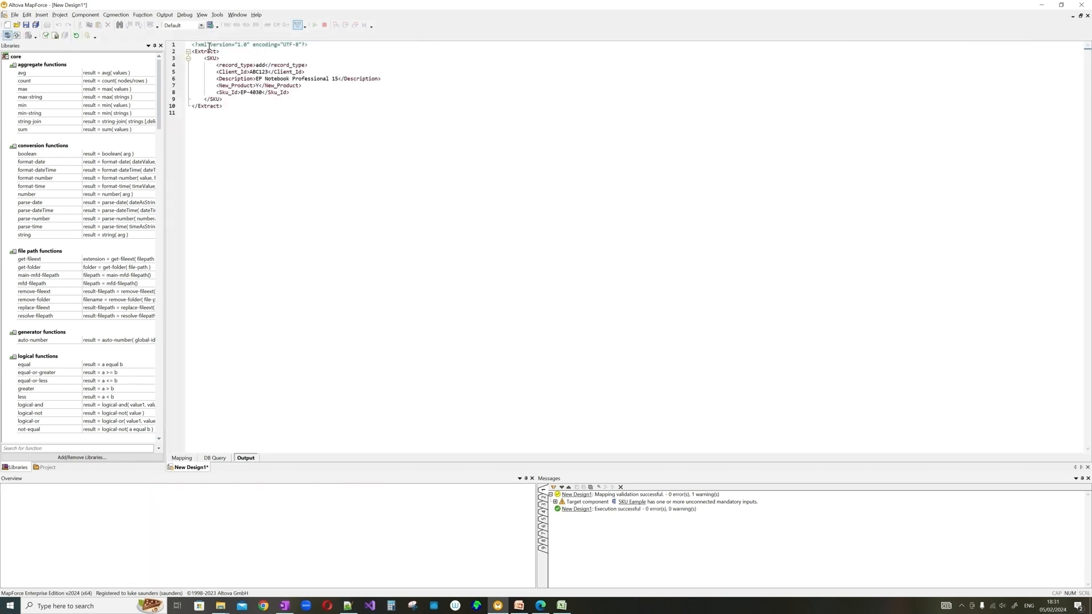
pyautogui.click(184, 460)
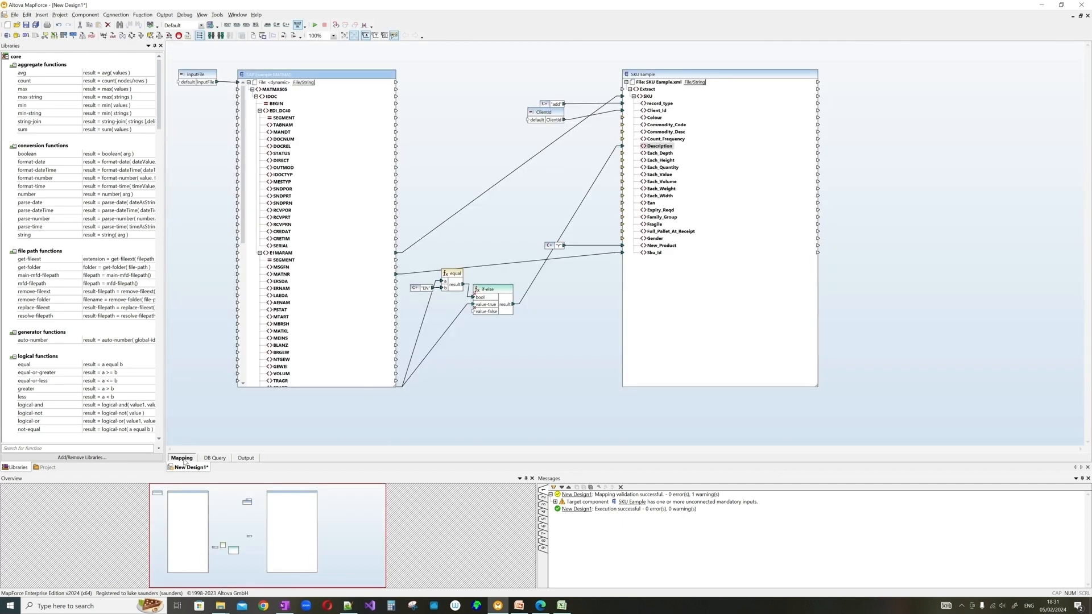
pyautogui.rightClick(527, 66)
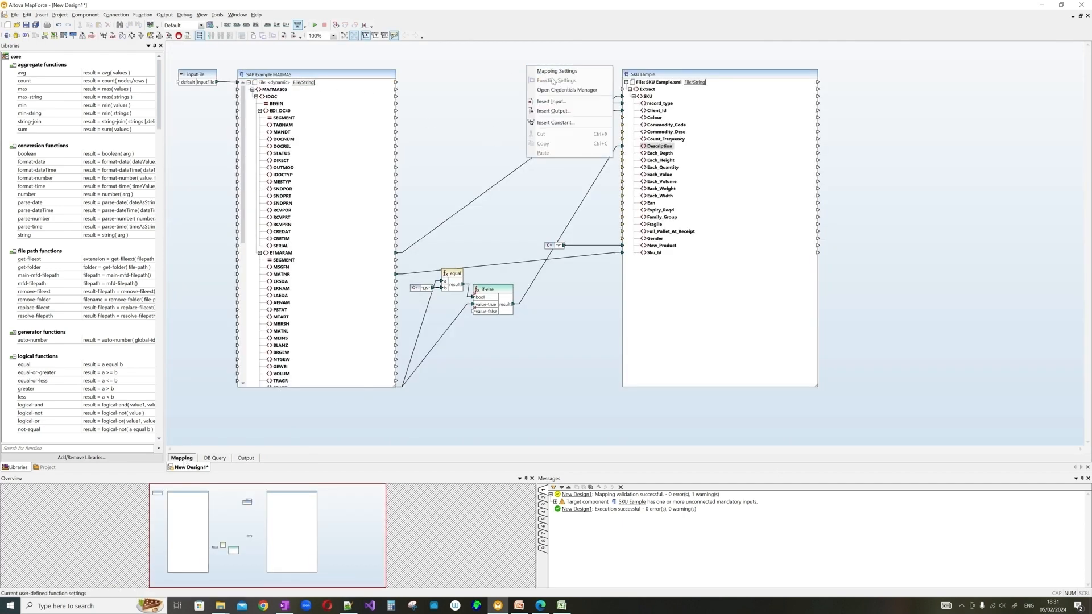
# - Insert an input parameter named outputFilePath with a specified design-time value
pyautogui.click(586, 116)
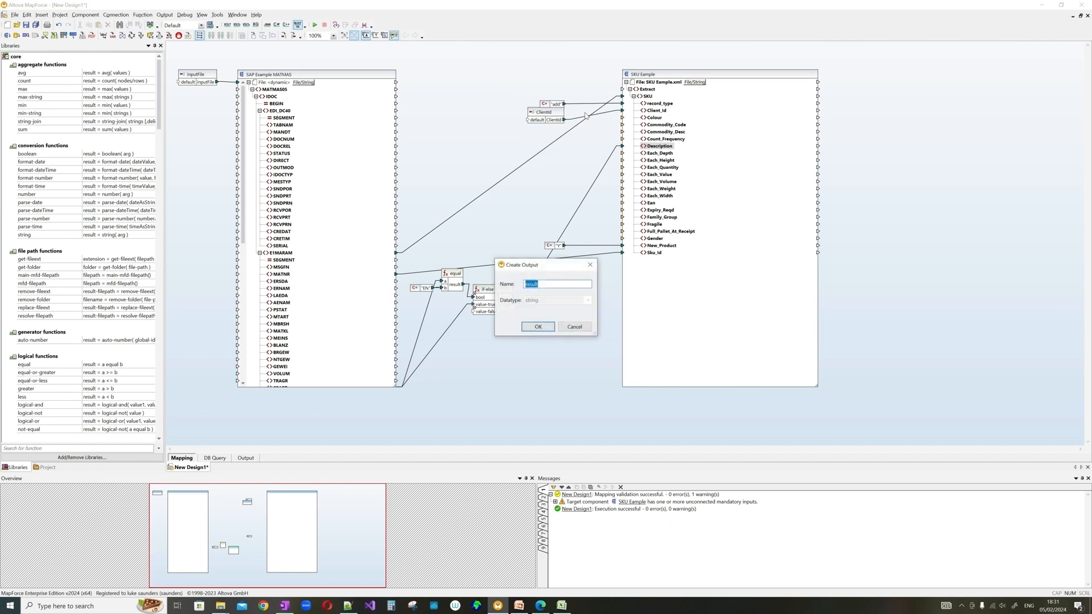
pyautogui.click(591, 264)
pyautogui.rightClick(569, 68)
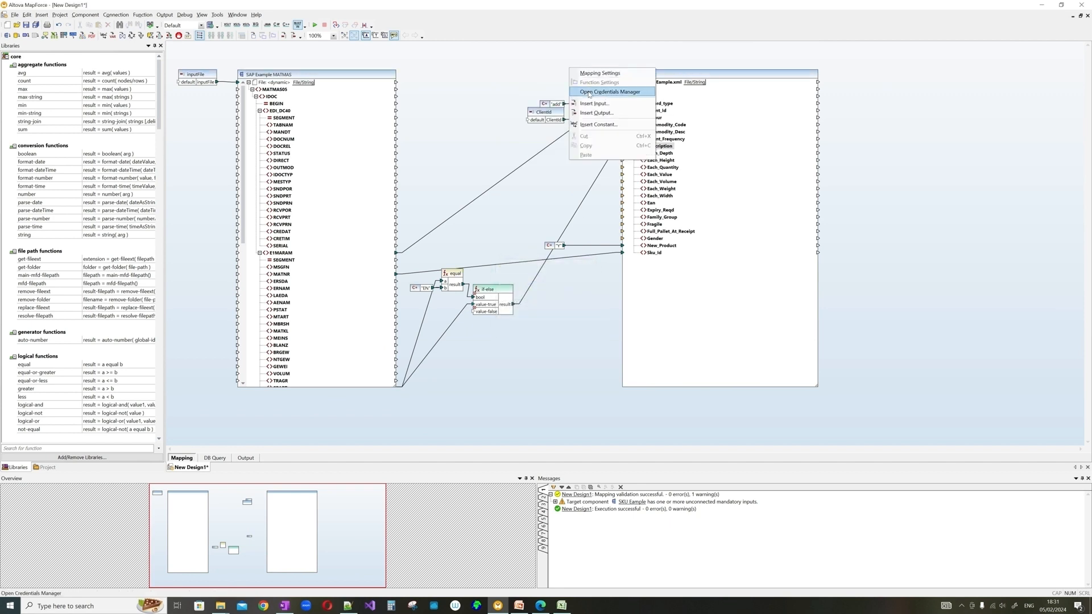
pyautogui.click(600, 110)
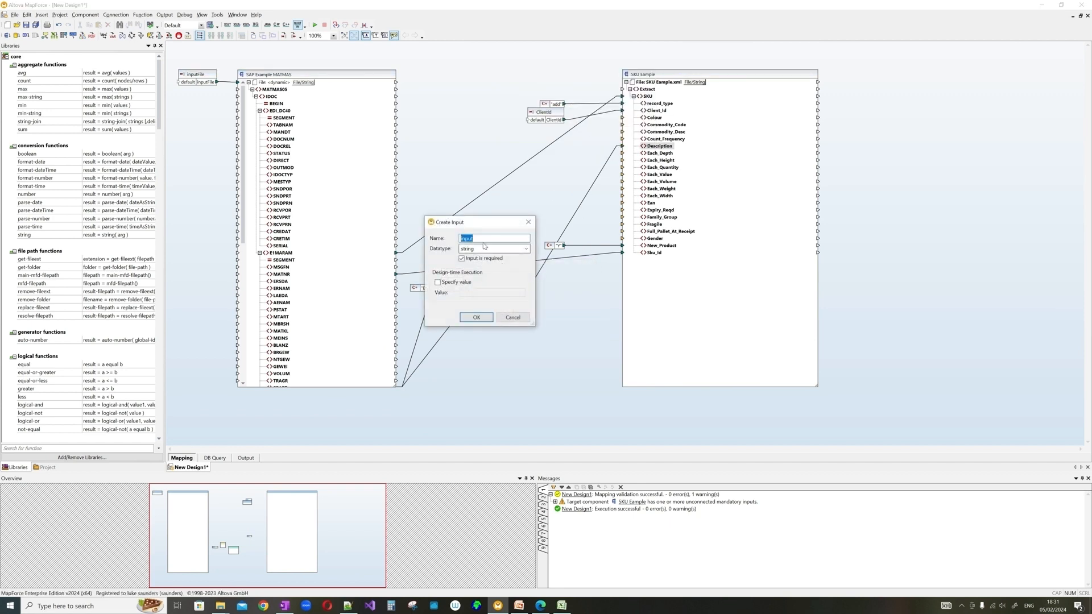
pyautogui.write('o')
pyautogui.press('BackSpace')
pyautogui.press('BackSpace')
pyautogui.press('BackSpace')
pyautogui.press('BackSpace')
pyautogui.write('outp')
pyautogui.click(458, 282)
pyautogui.click(470, 293)
pyautogui.write('C:\\')
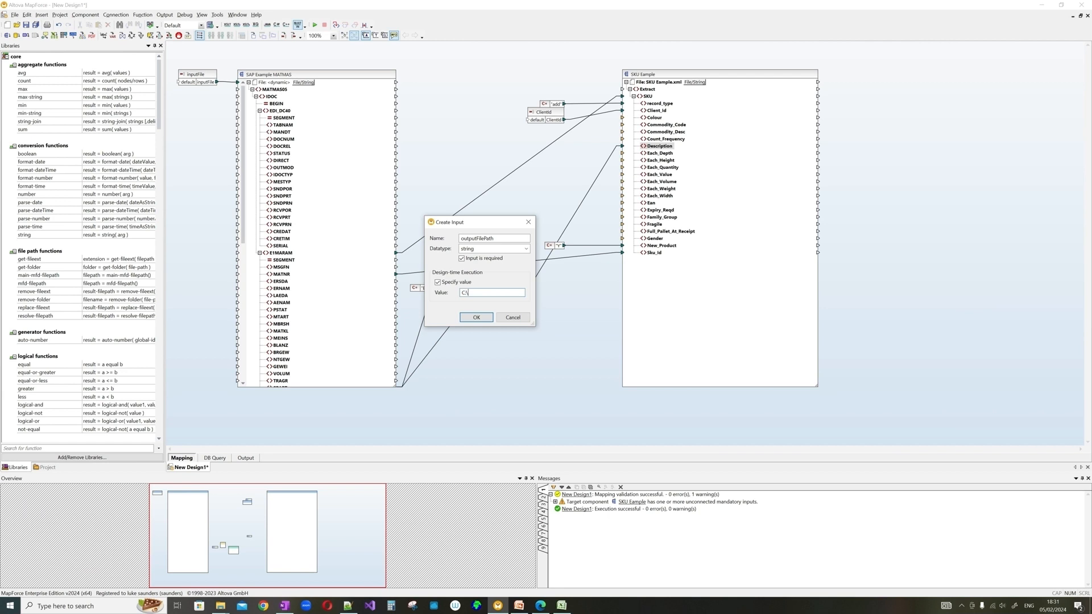
pyautogui.click(476, 318)
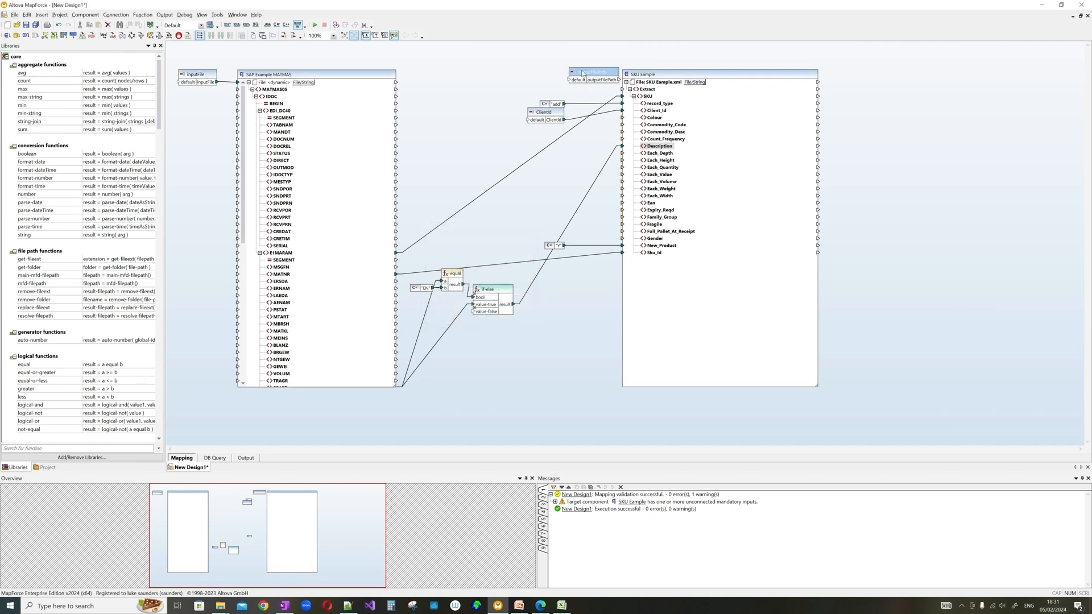
# - Set the SKU Example target to dynamic file names and position outputFilePath beside it
pyautogui.moveTo(572, 74); pyautogui.dragTo(561, 74)
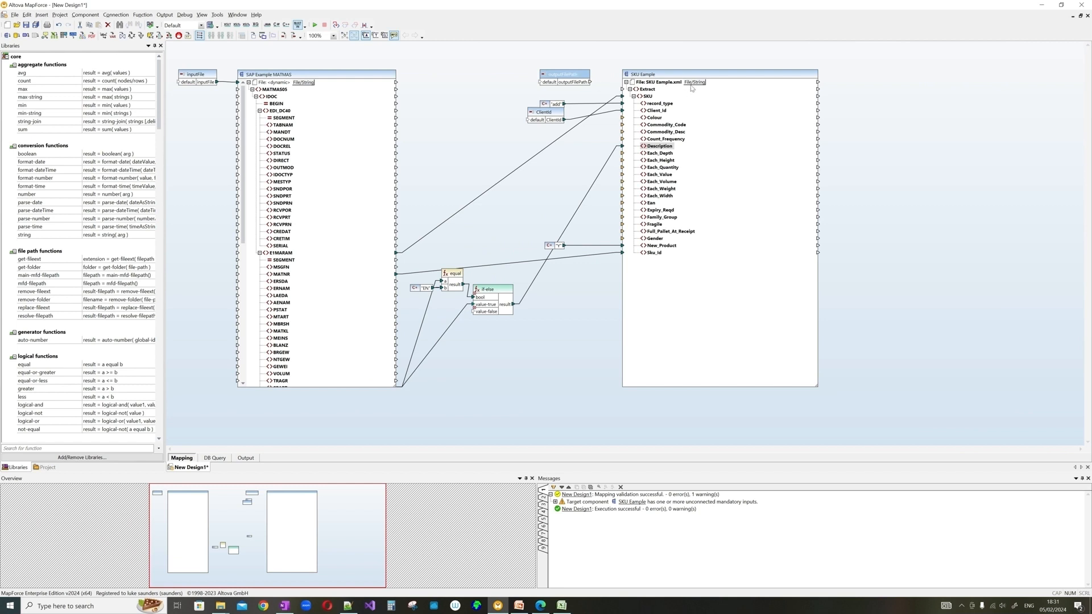
pyautogui.click(695, 83)
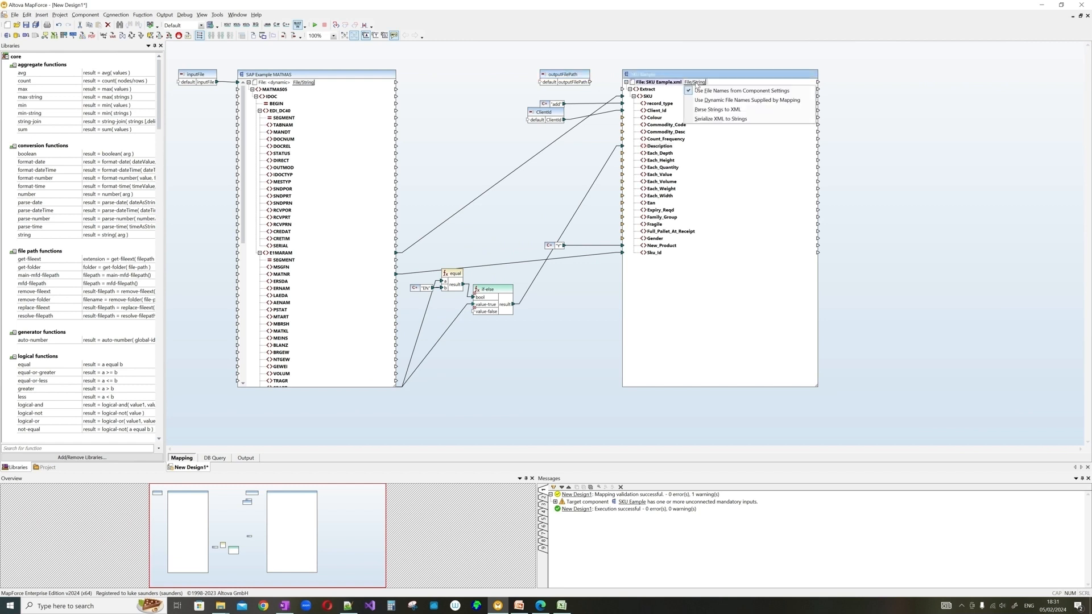
pyautogui.click(714, 100)
pyautogui.moveTo(583, 78); pyautogui.dragTo(542, 64)
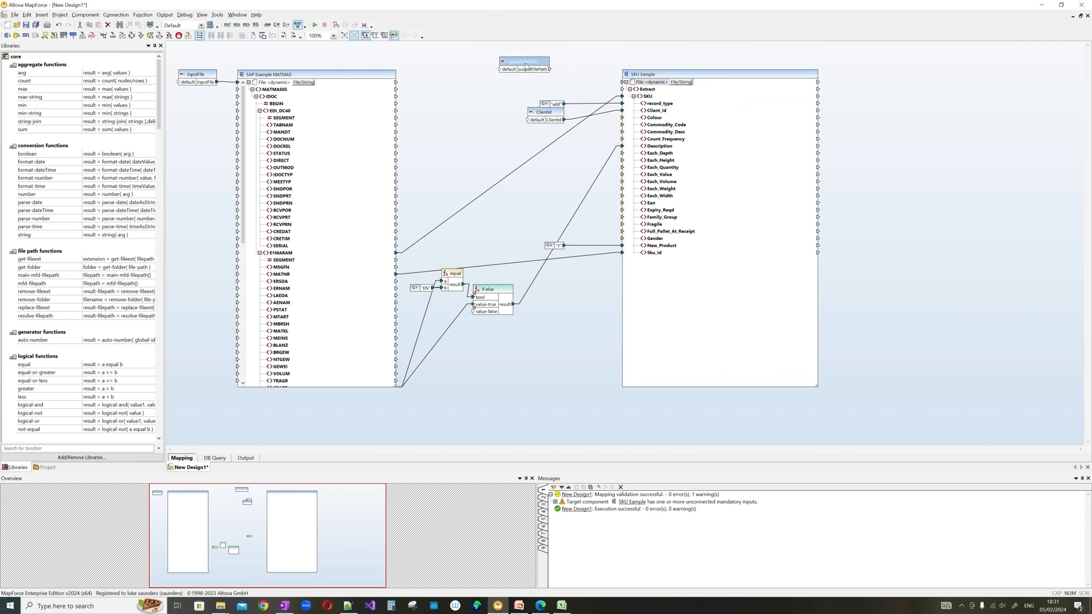
pyautogui.moveTo(527, 67); pyautogui.dragTo(555, 80)
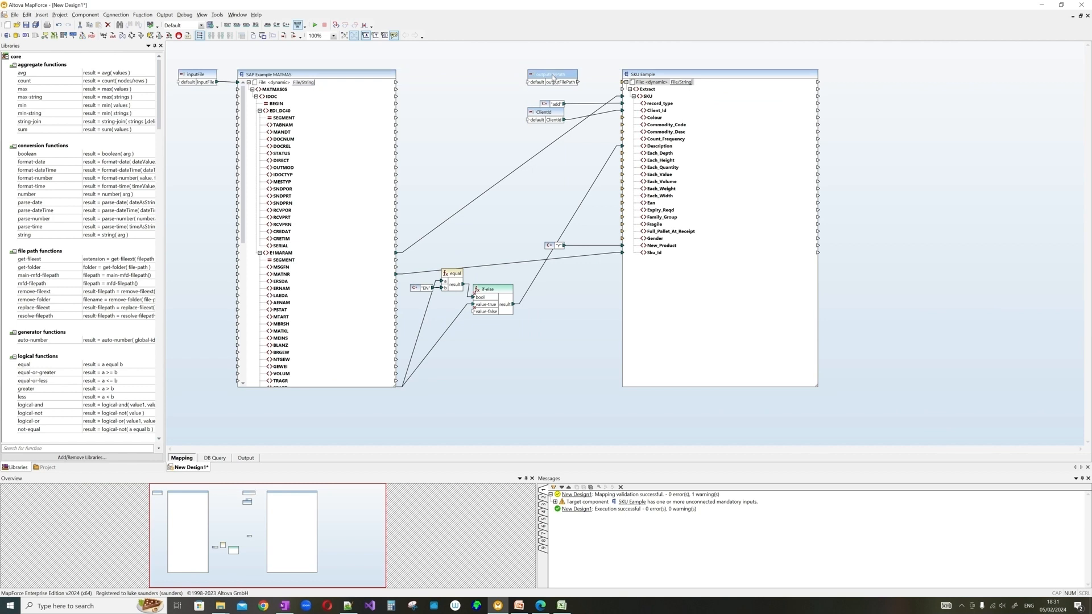
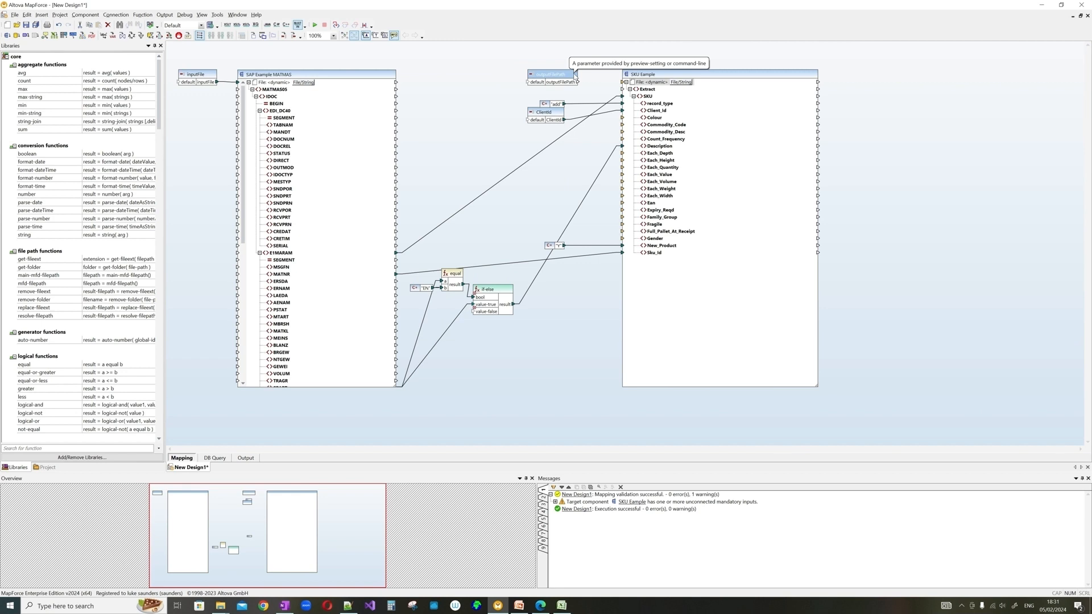
# - Recheck the outputFilePath settings and add a concat function found by searching 'conc' in Libraries
pyautogui.doubleClick(550, 75)
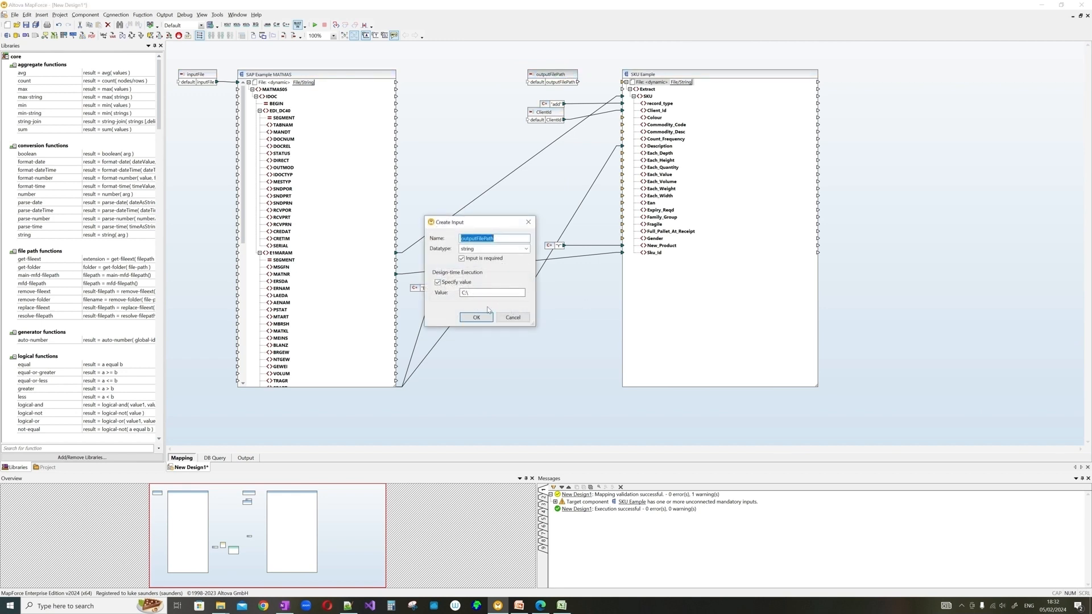
pyautogui.click(479, 319)
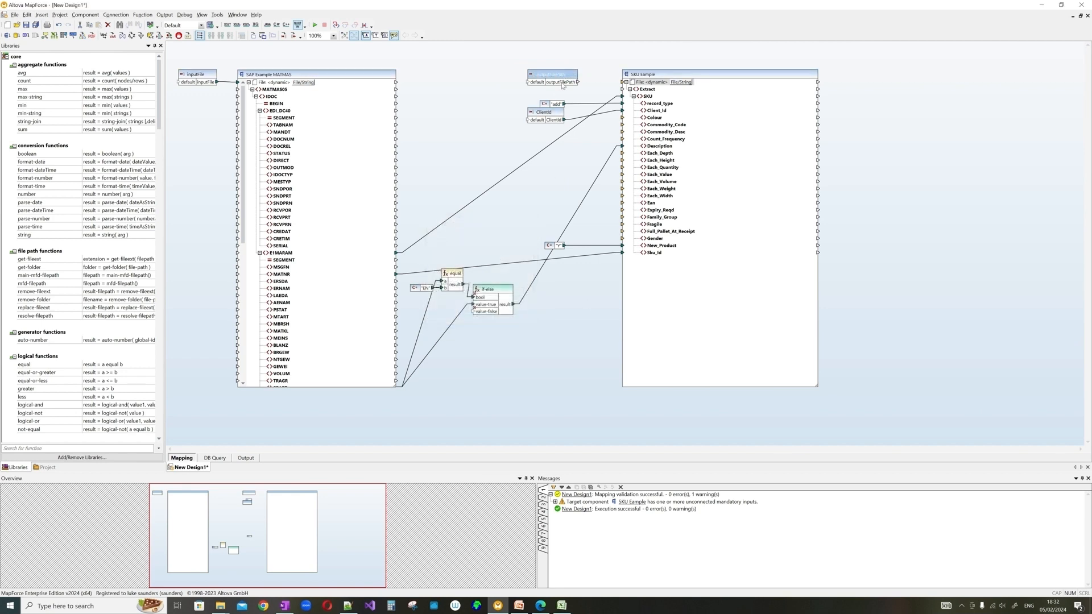
pyautogui.click(108, 449)
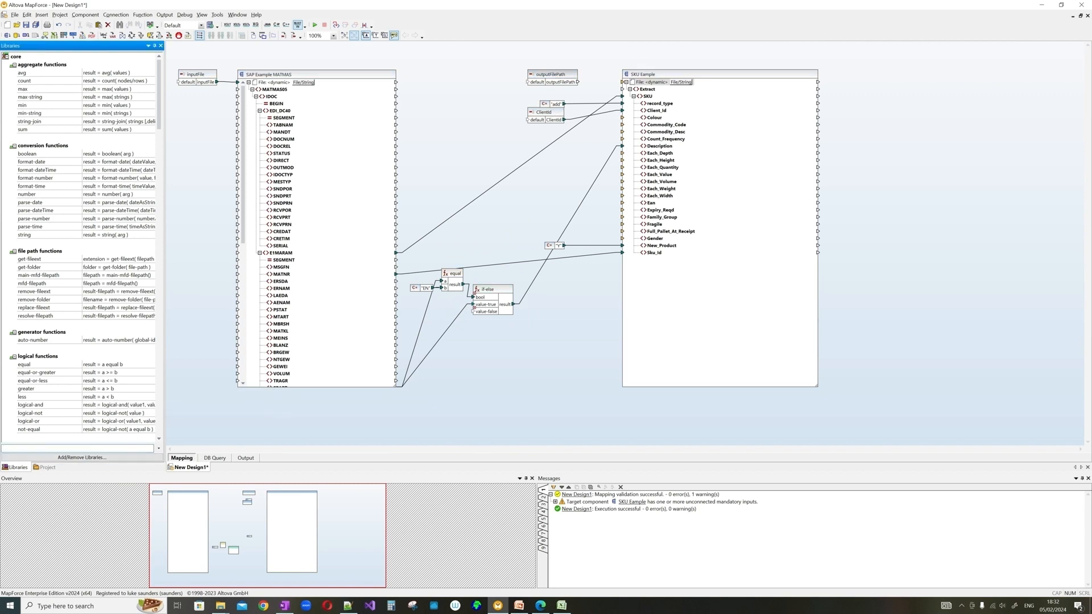
pyautogui.write('nil')
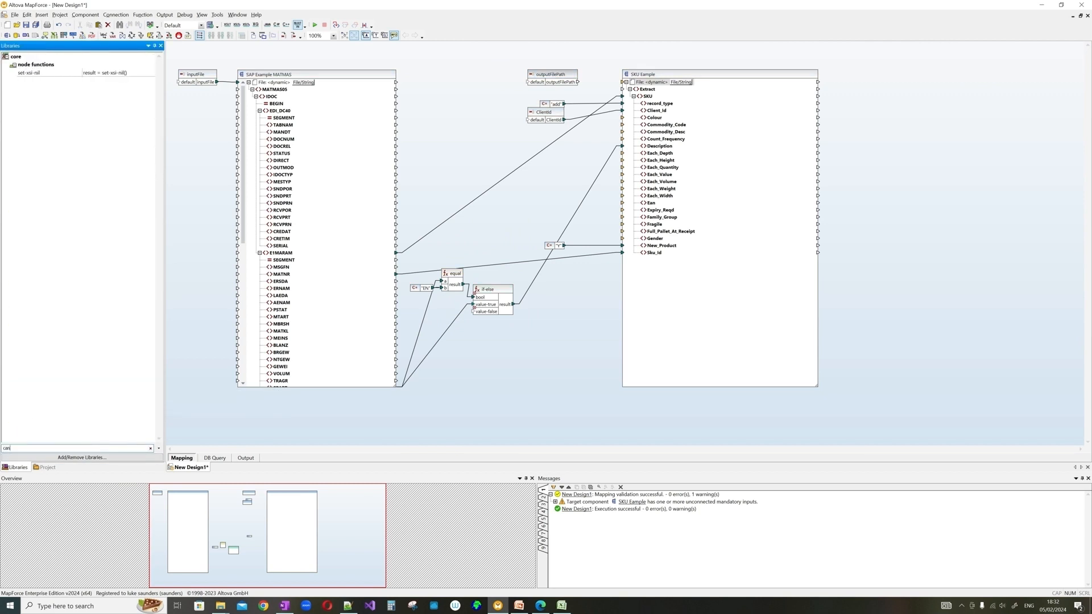
pyautogui.press('BackSpace')
pyautogui.press('BackSpace')
pyautogui.write('o')
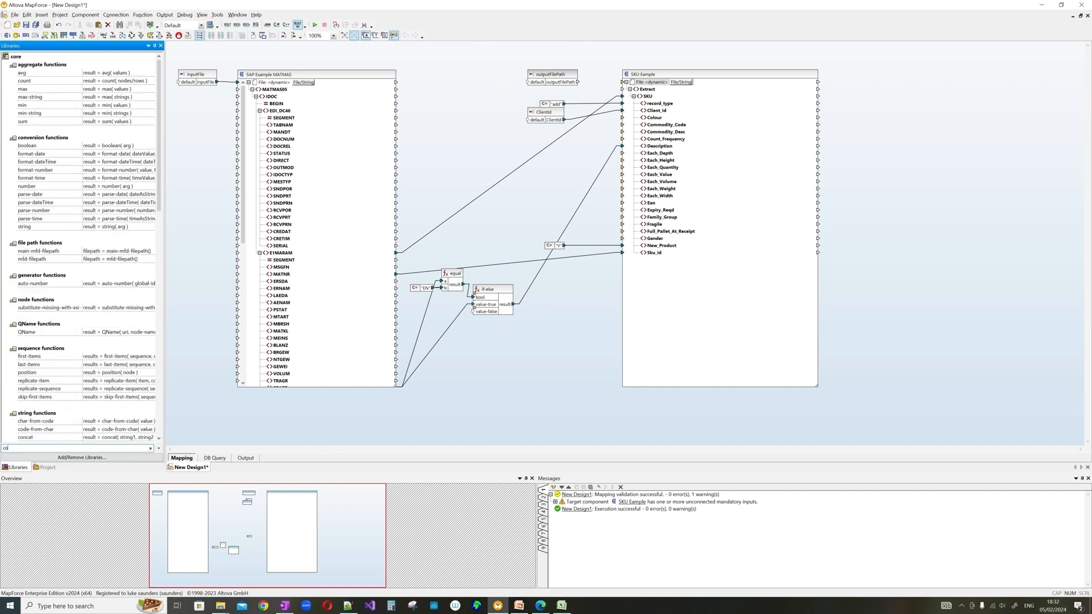
pyautogui.write('nc')
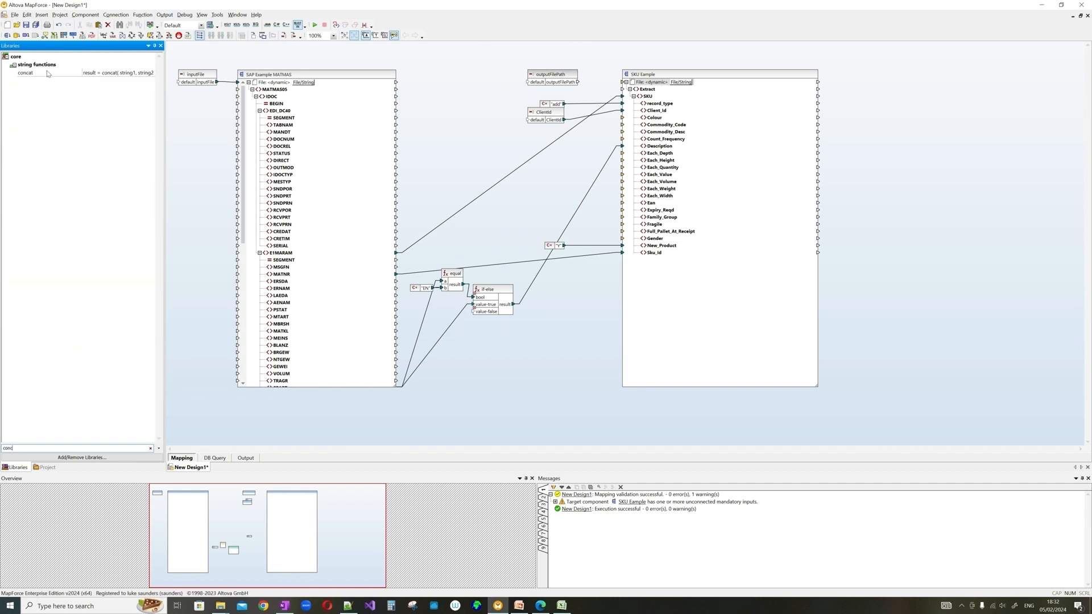
pyautogui.moveTo(31, 76); pyautogui.dragTo(477, 94)
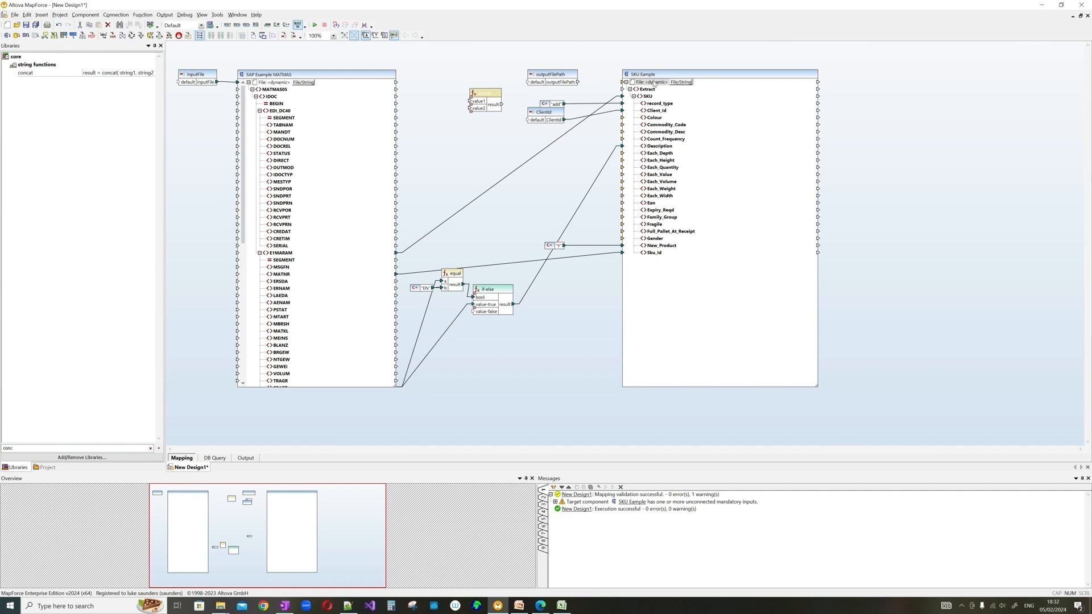
# - Move the SKU Example target and constant further right and place concat beside outputFilePath
pyautogui.moveTo(656, 78); pyautogui.dragTo(779, 78)
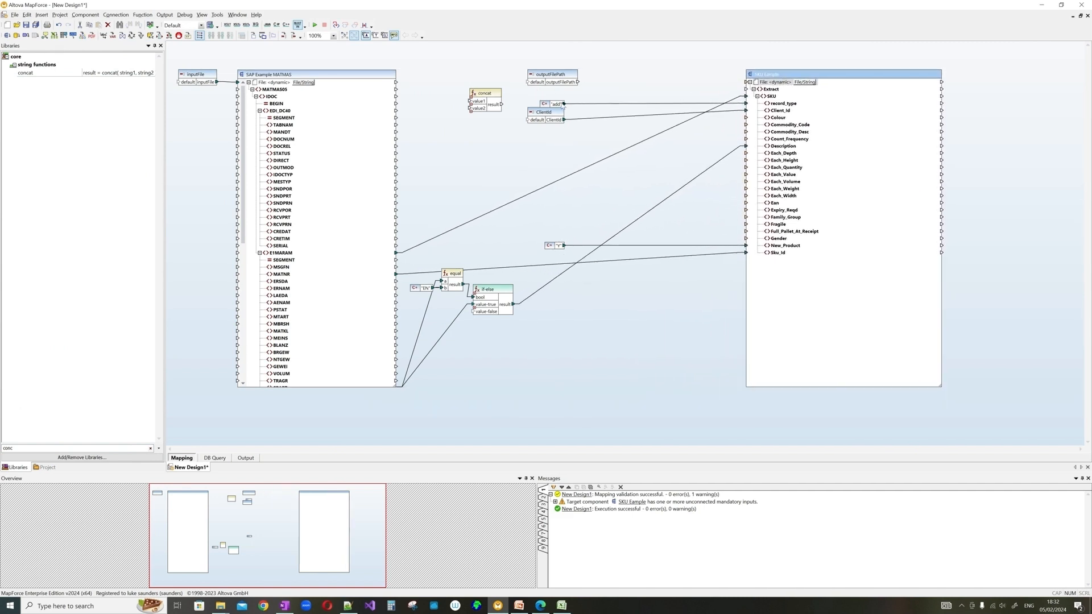
pyautogui.moveTo(560, 105); pyautogui.dragTo(678, 119)
pyautogui.moveTo(576, 82)
pyautogui.mouseDown()
pyautogui.moveTo(581, 50)
pyautogui.moveTo(577, 78)
pyautogui.mouseUp()
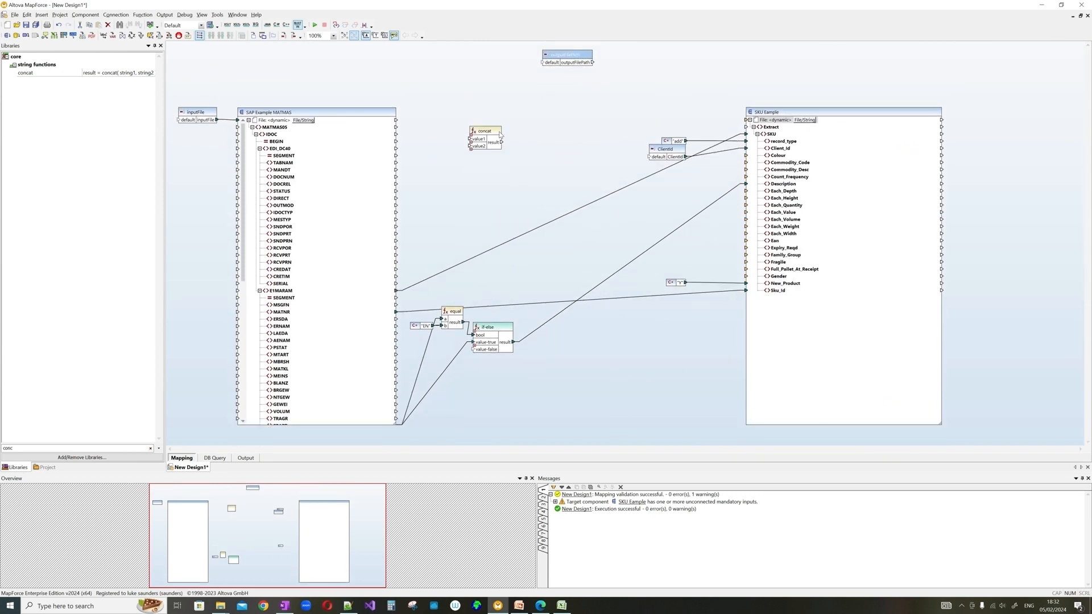
pyautogui.moveTo(494, 132); pyautogui.dragTo(627, 78)
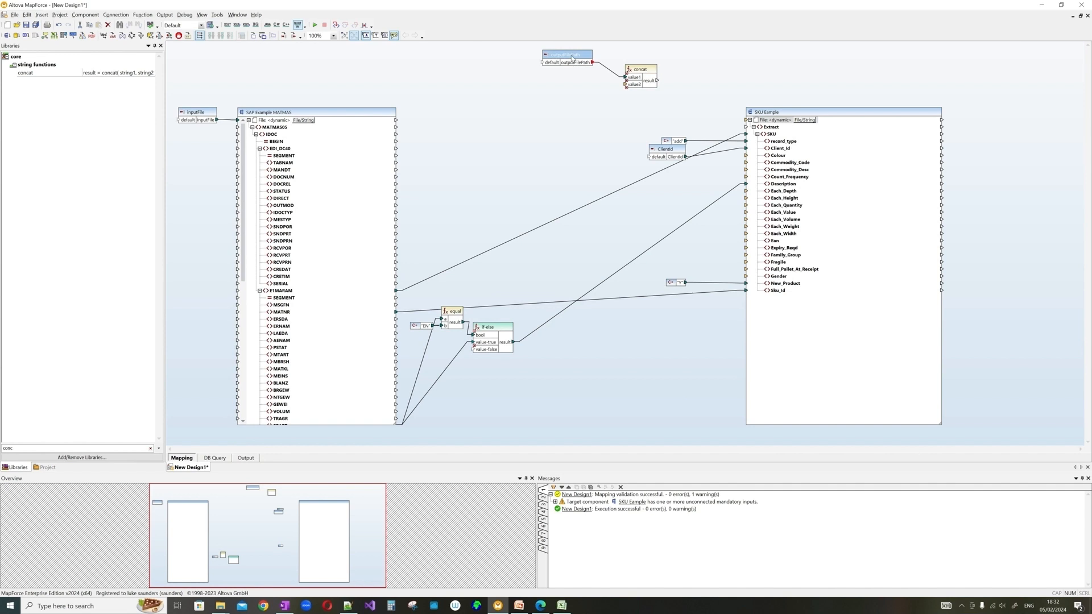
# - Insert a 'SKU_' constant, connect it to concat's value2, and add a third concat input
pyautogui.rightClick(553, 89)
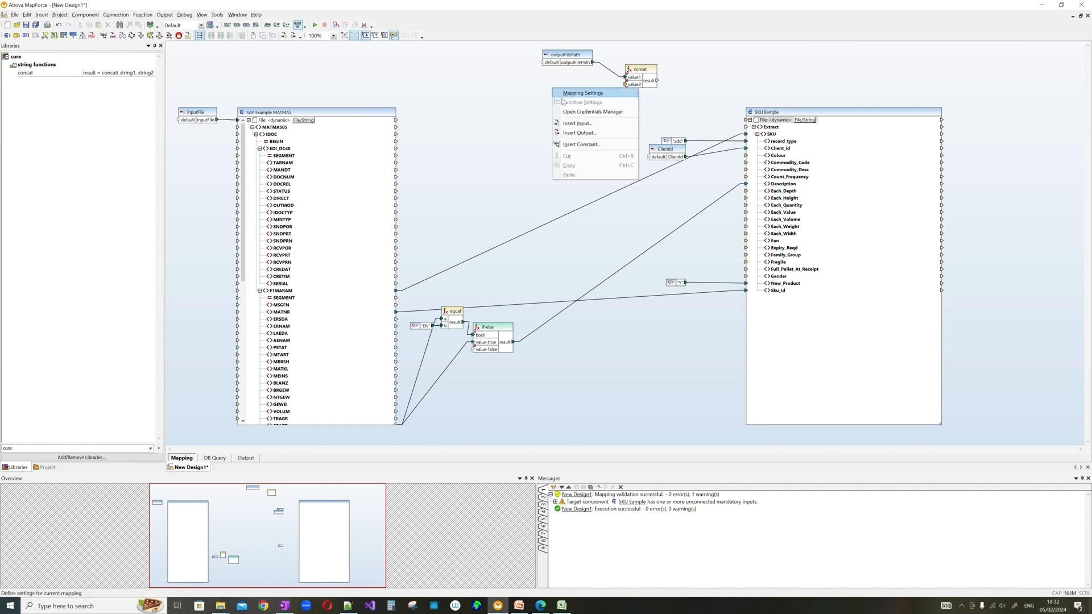
pyautogui.click(580, 123)
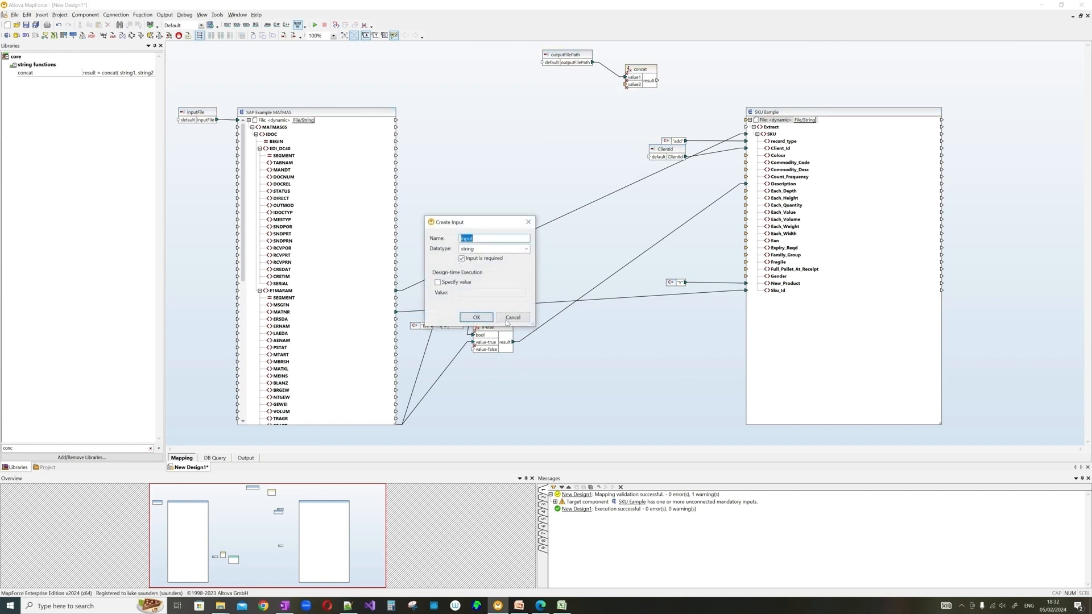
pyautogui.click(511, 318)
pyautogui.rightClick(581, 114)
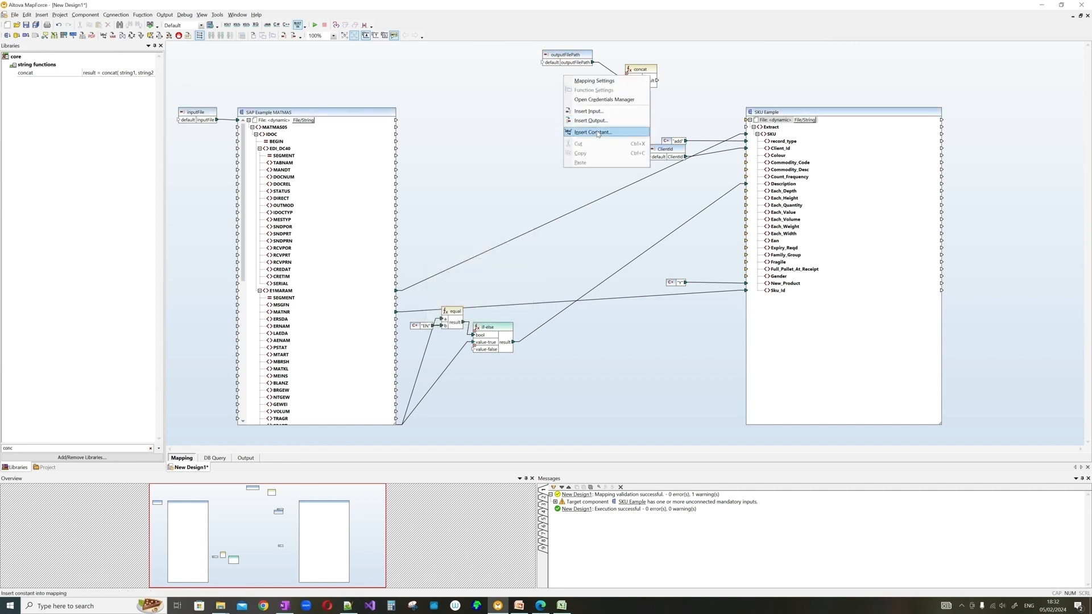
pyautogui.click(597, 132)
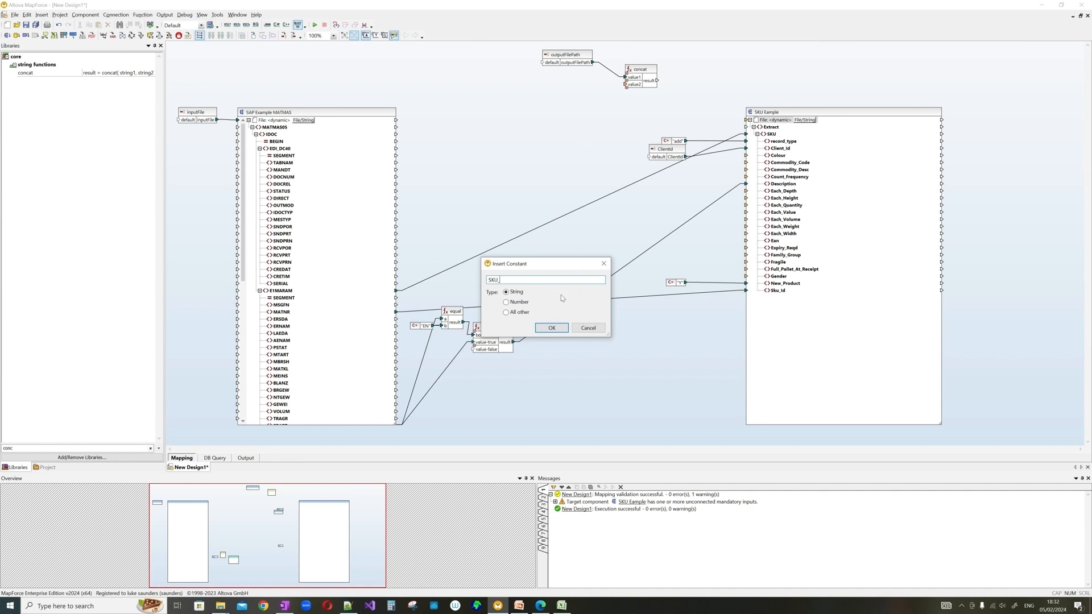
pyautogui.click(551, 328)
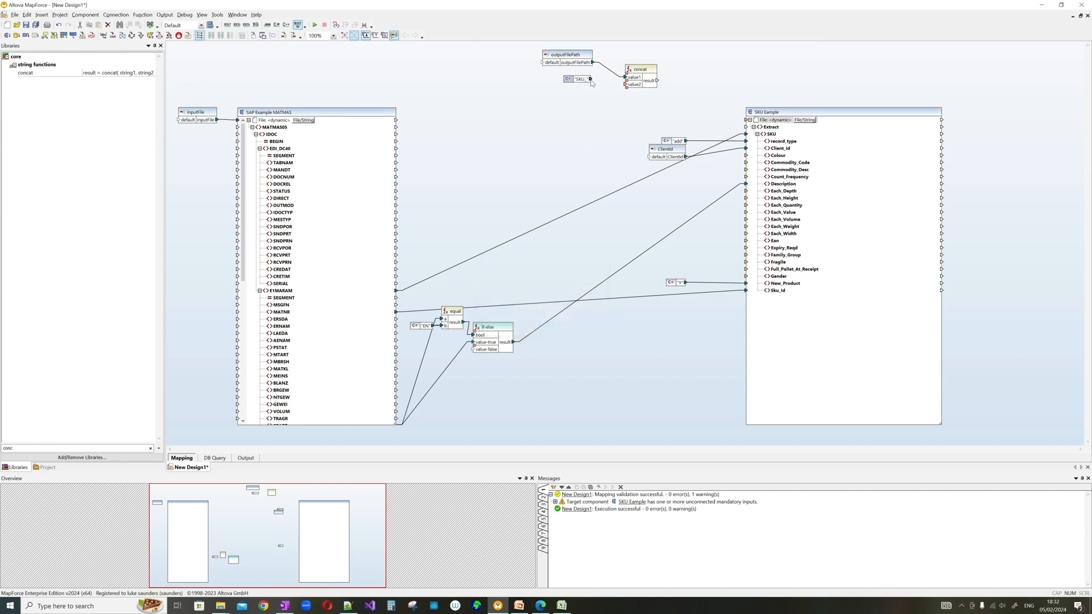
pyautogui.moveTo(590, 78); pyautogui.dragTo(626, 85)
pyautogui.click(627, 91)
pyautogui.click(627, 88)
# - Insert a '.xml' constant and connect it to a new fourth concat input, value4
pyautogui.rightClick(555, 114)
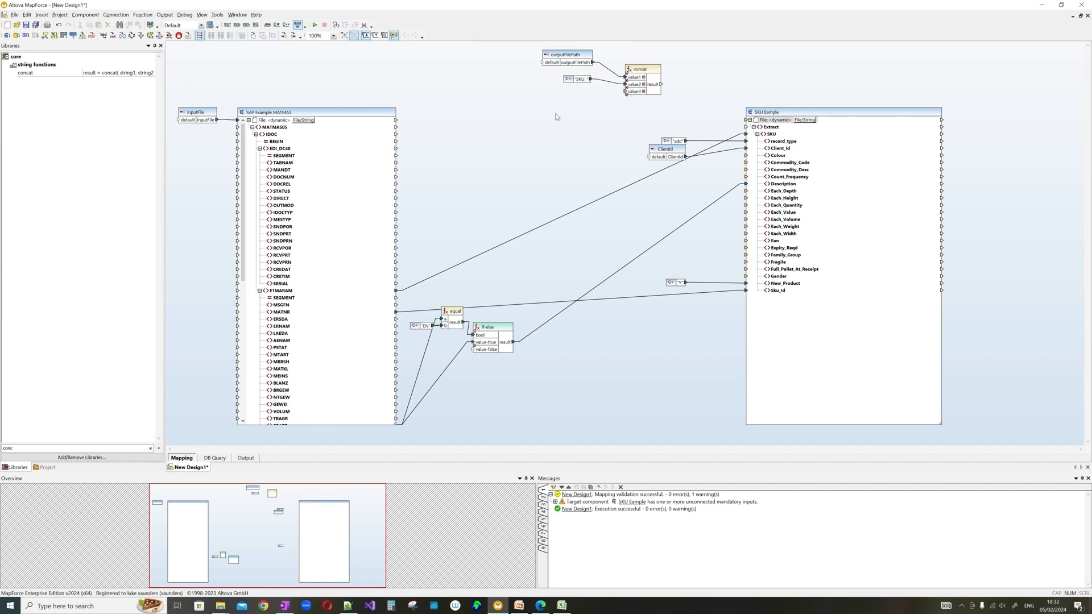
pyautogui.click(586, 171)
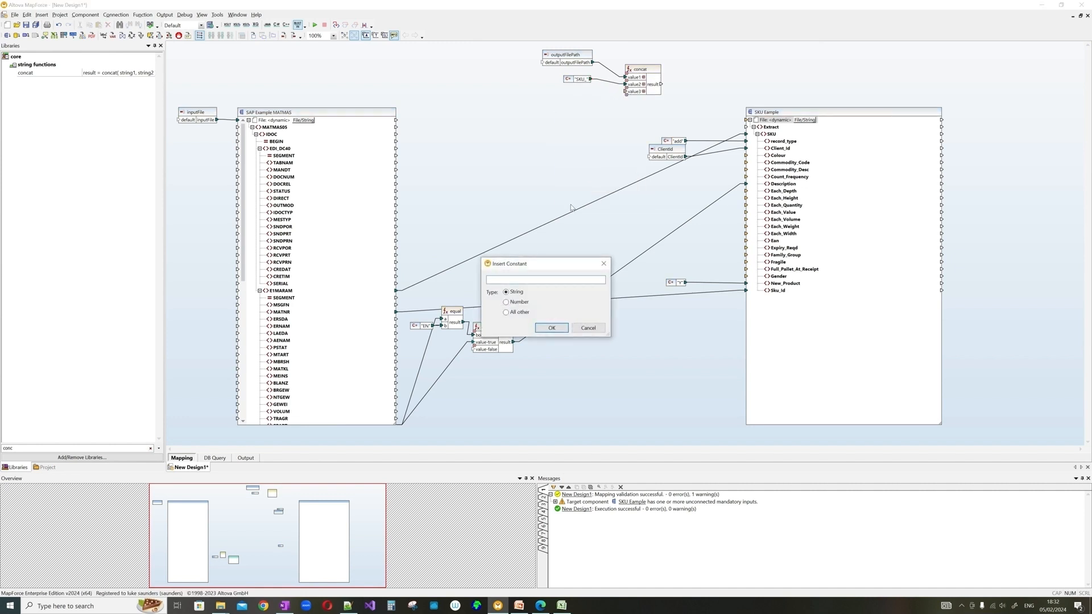
pyautogui.write('.xml')
pyautogui.press('Return')
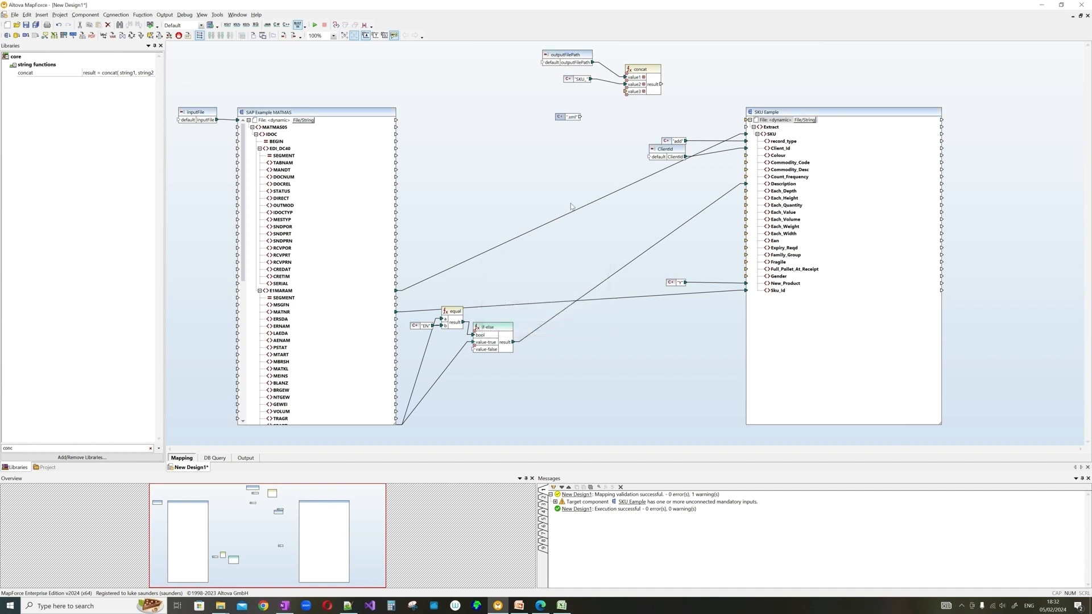
pyautogui.click(627, 94)
pyautogui.moveTo(580, 116)
pyautogui.mouseDown()
pyautogui.moveTo(626, 98)
pyautogui.moveTo(590, 106)
pyautogui.mouseUp()
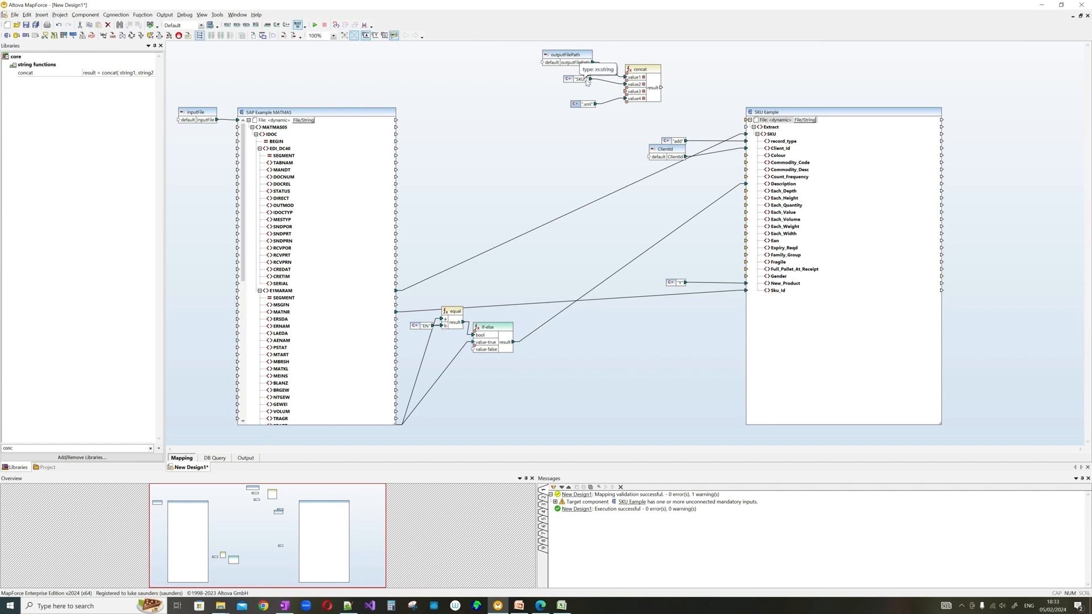
# - Change the prefix constant from 'SKU_' to '_SKU_'
pyautogui.doubleClick(586, 80)
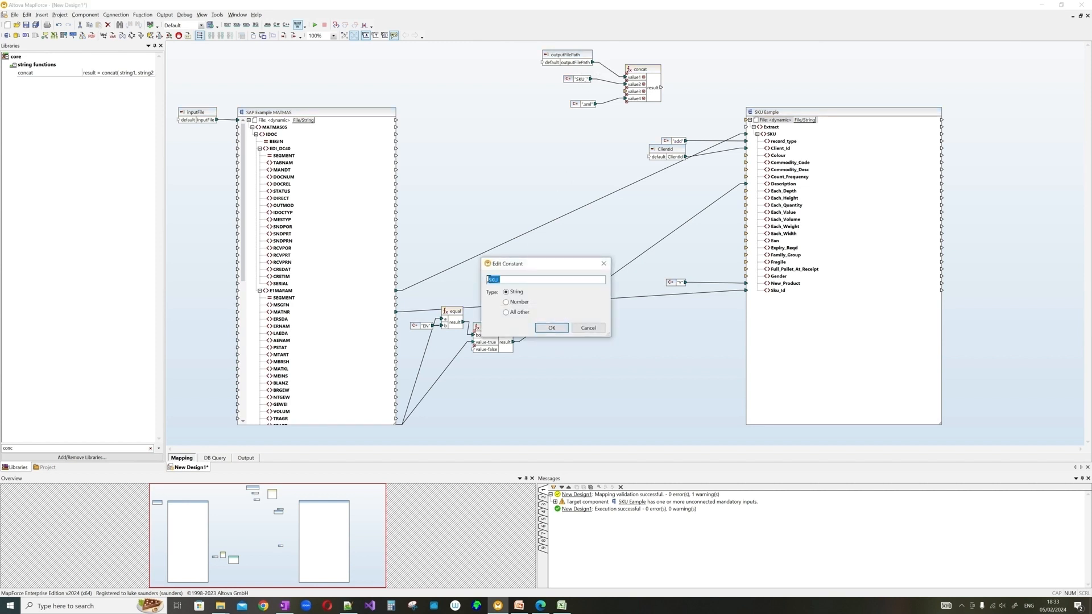
pyautogui.click(522, 279)
pyautogui.click(489, 279)
pyautogui.write('_')
pyautogui.click(551, 328)
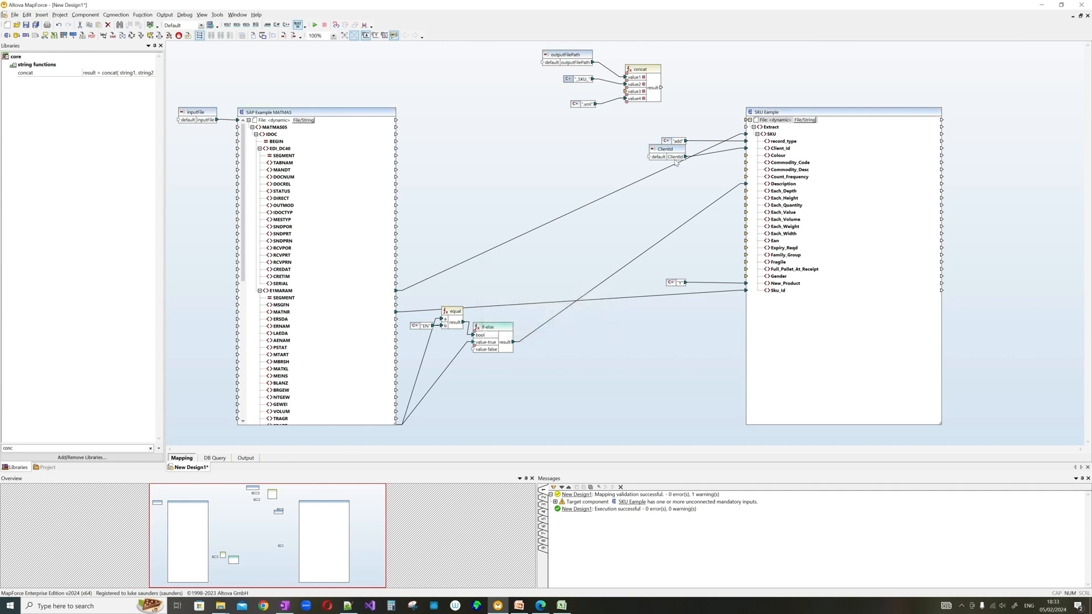
# - Connect ClientId to concat's value3 and check its settings without changes
pyautogui.moveTo(686, 157); pyautogui.dragTo(632, 91)
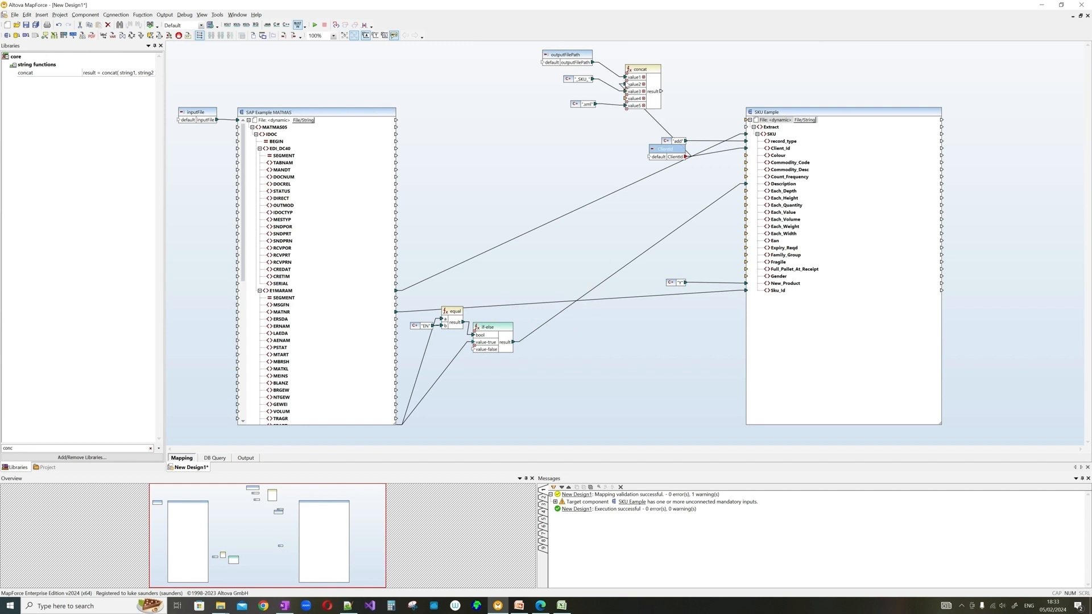
pyautogui.doubleClick(673, 152)
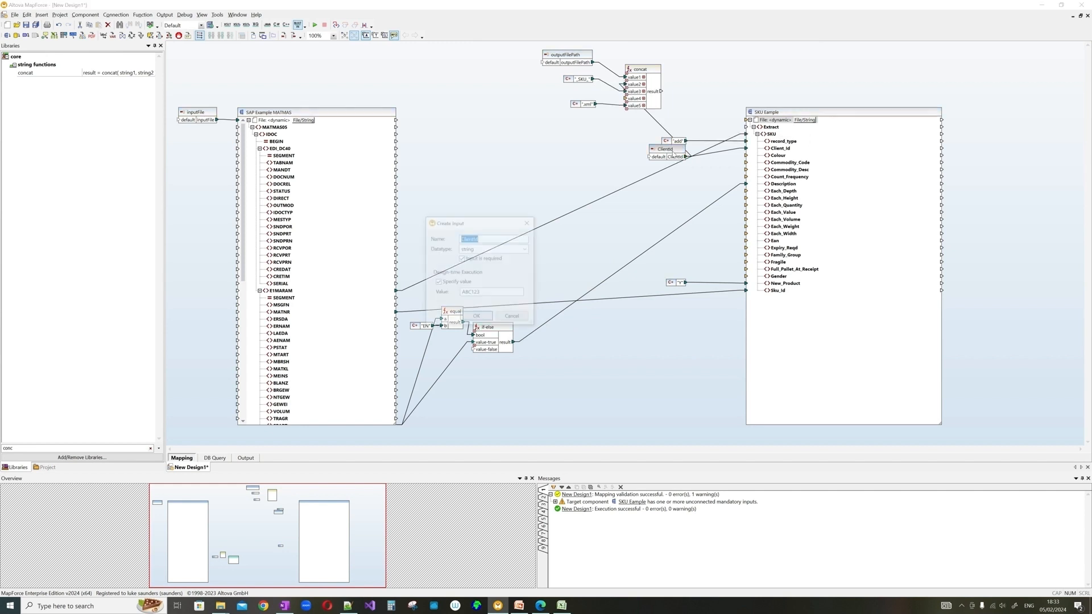
pyautogui.click(477, 318)
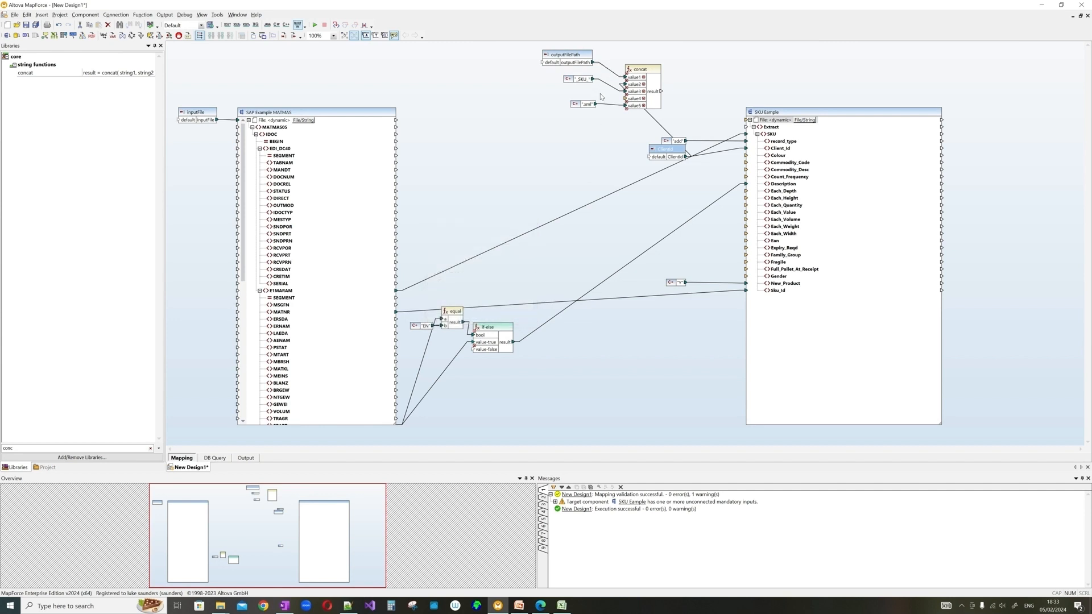
pyautogui.moveTo(36, 449); pyautogui.dragTo(2, 448)
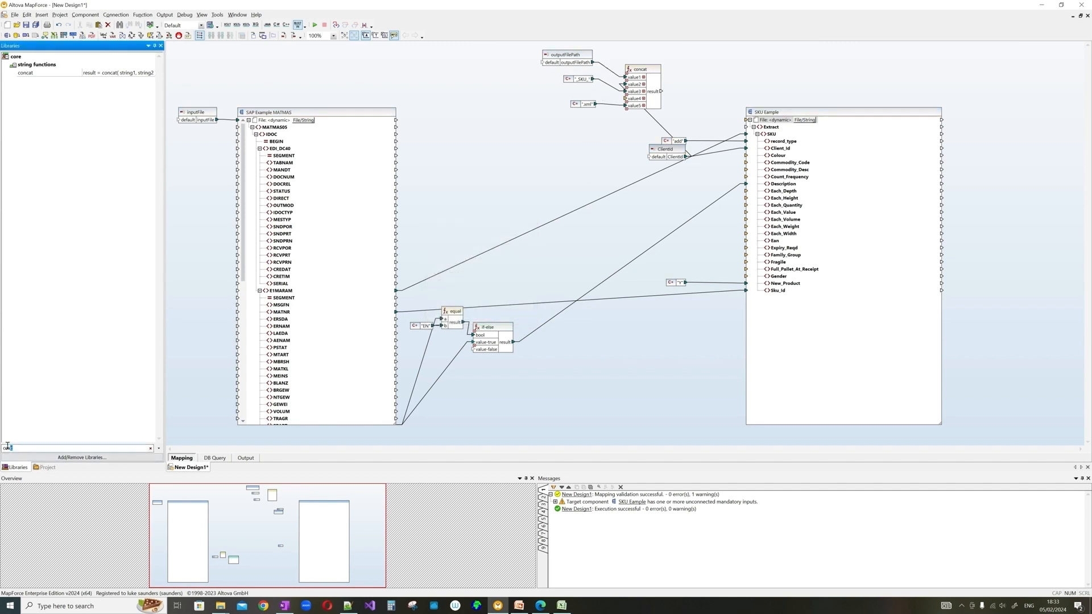
# - Add a create-guid function and feed its GUID into the file-name concat
pyautogui.press('BackSpace')
pyautogui.write('dgui')
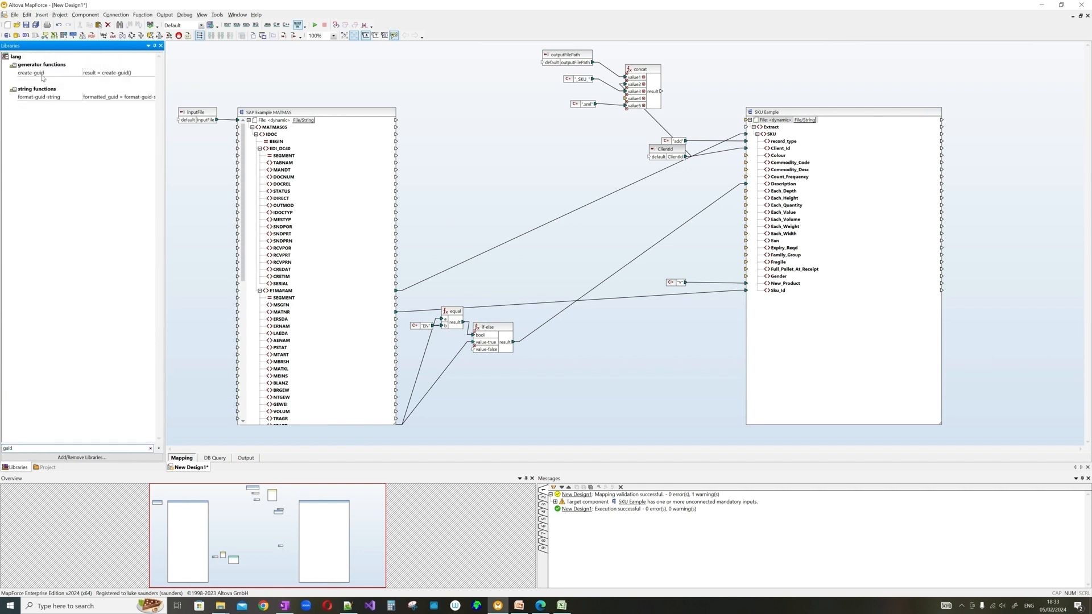
pyautogui.moveTo(42, 78); pyautogui.dragTo(626, 98)
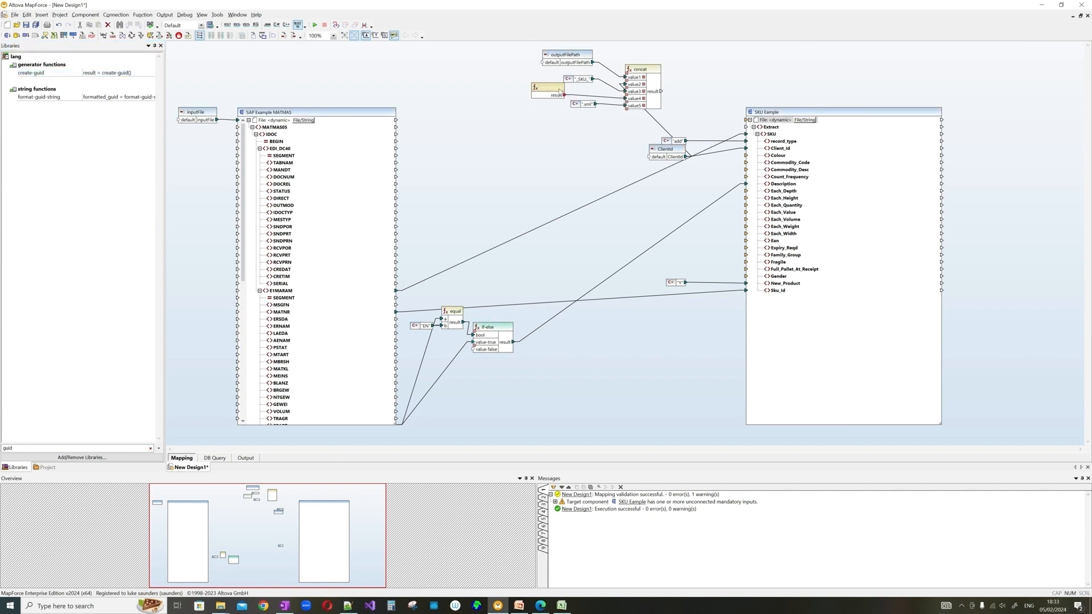
pyautogui.moveTo(558, 88); pyautogui.dragTo(591, 104)
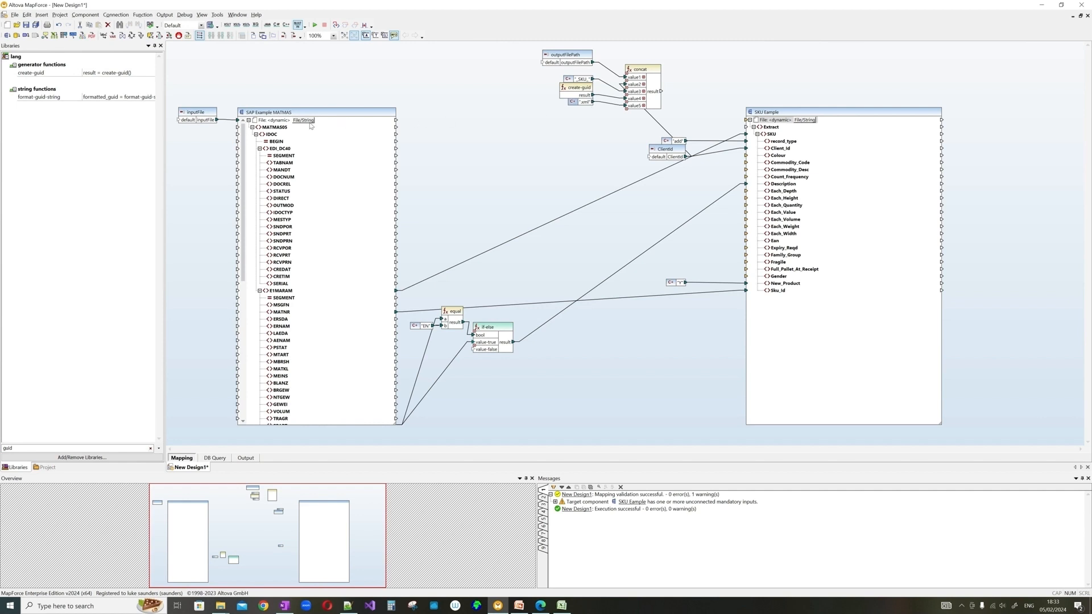
# - Wire the concat result into the SKU Example target's output file name
pyautogui.moveTo(396, 120); pyautogui.dragTo(478, 102)
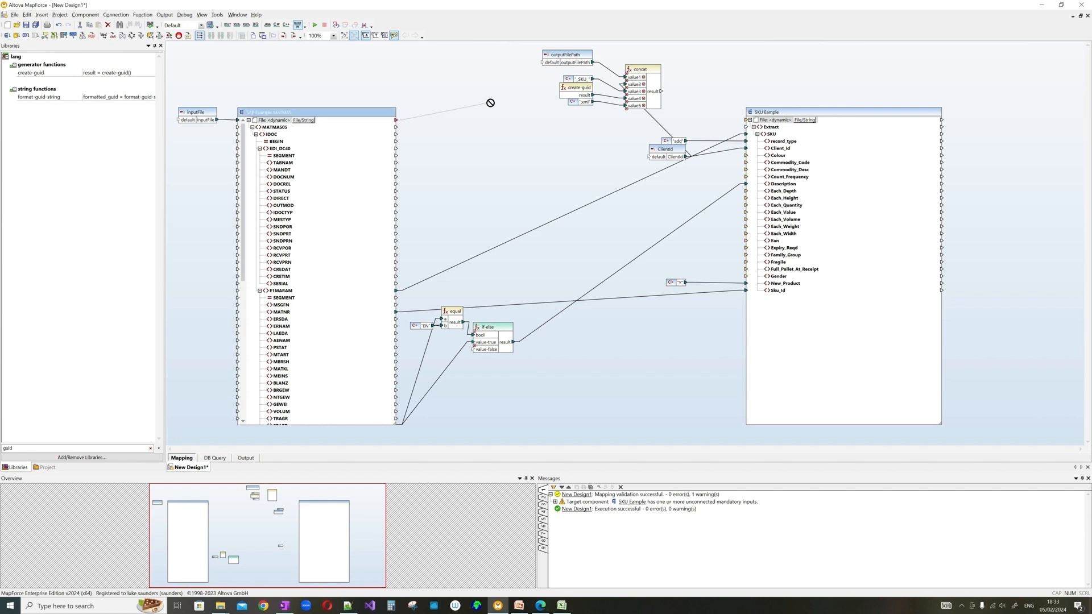
pyautogui.doubleClick(23, 448)
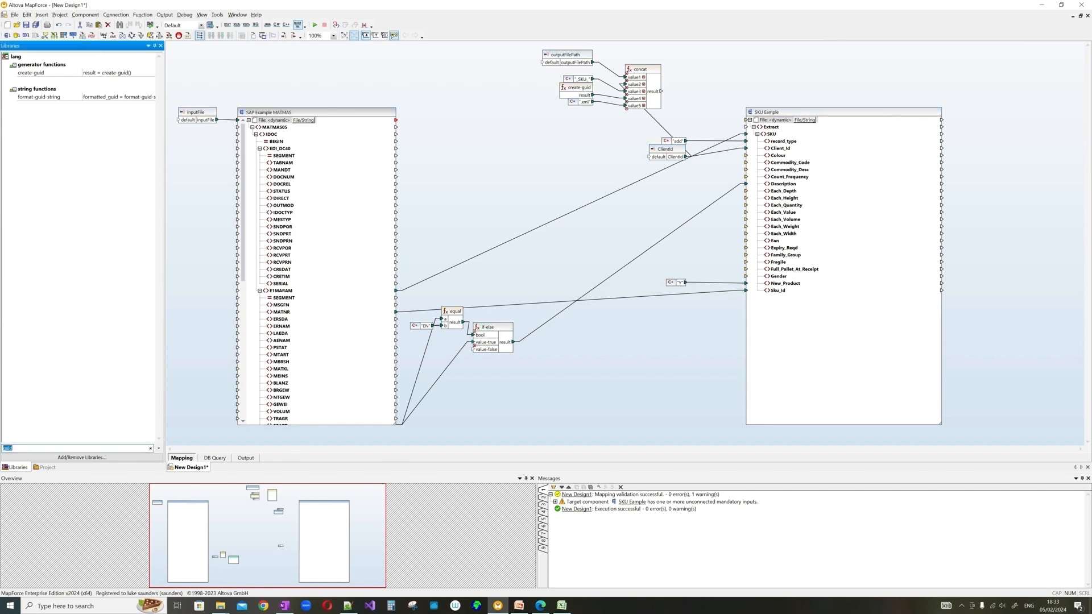
pyautogui.write('file')
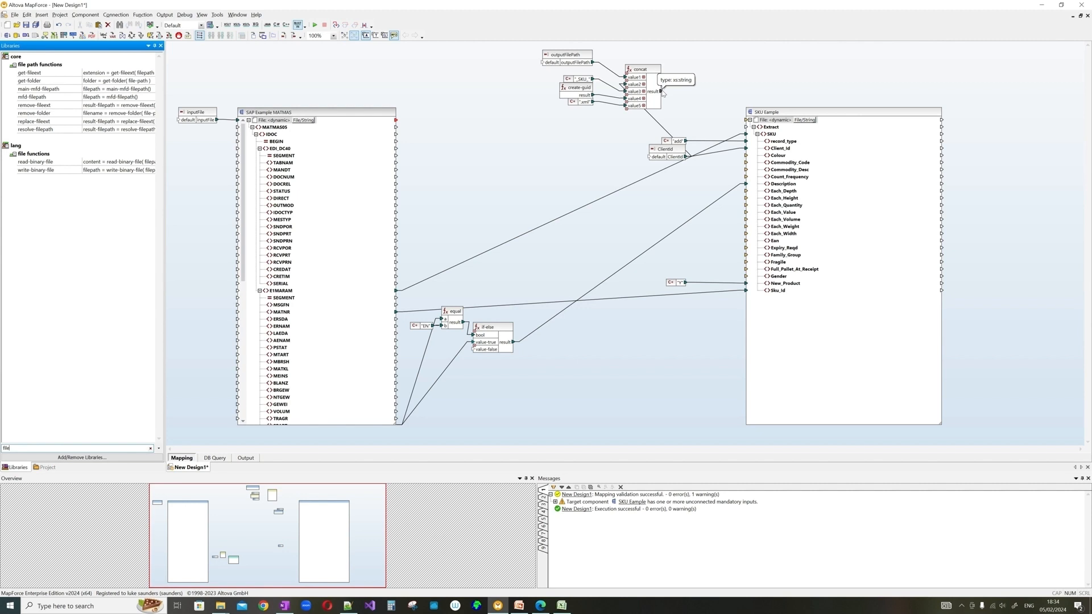
pyautogui.moveTo(663, 92); pyautogui.dragTo(747, 120)
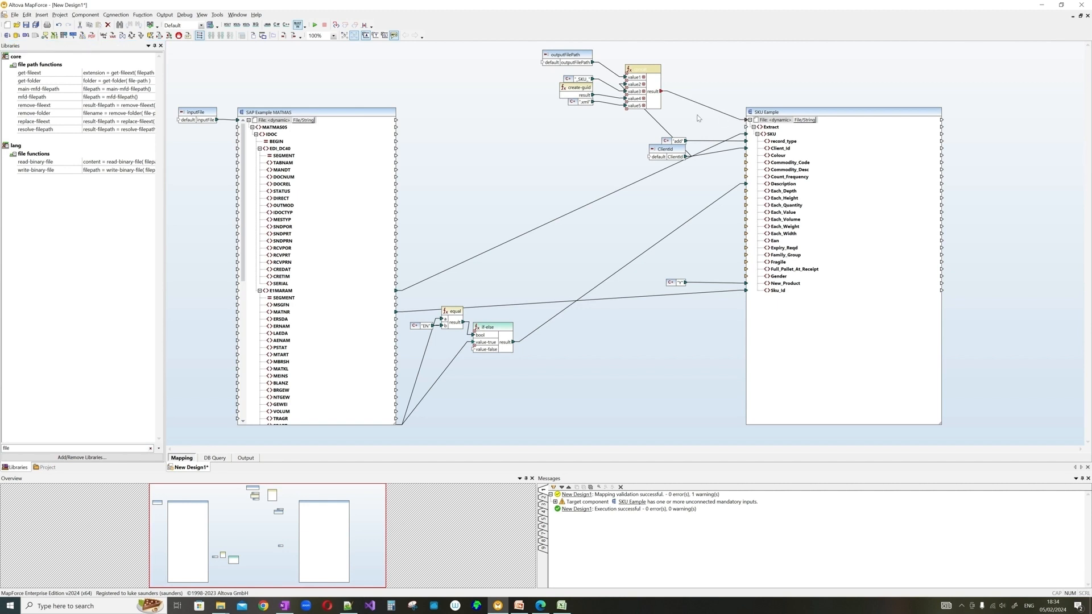
# - Preview the generated SKU XML output, then review the file-name components on the mapping
pyautogui.click(247, 458)
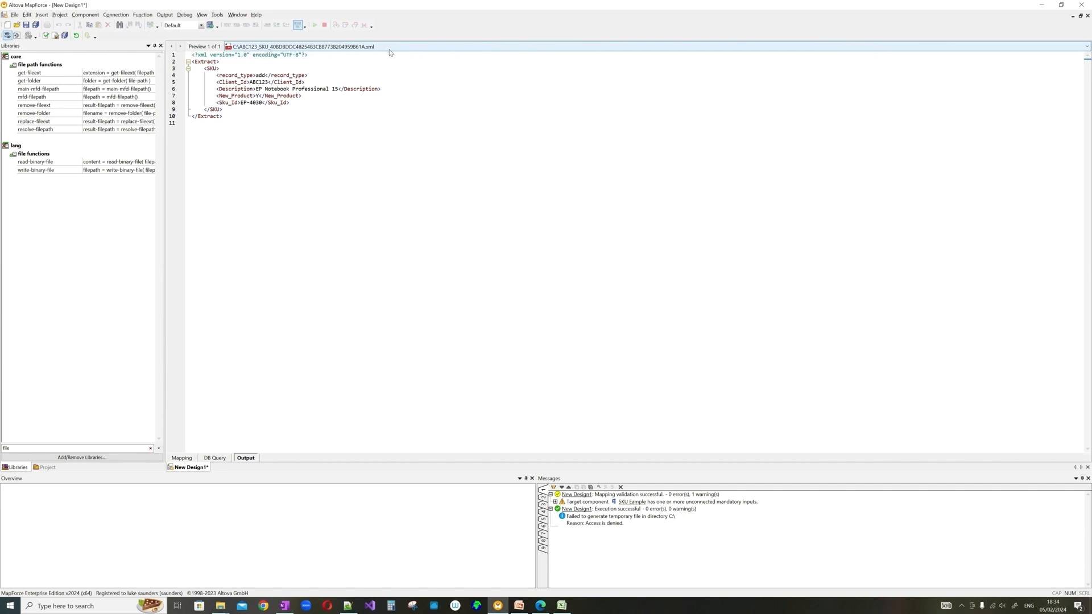
pyautogui.click(182, 458)
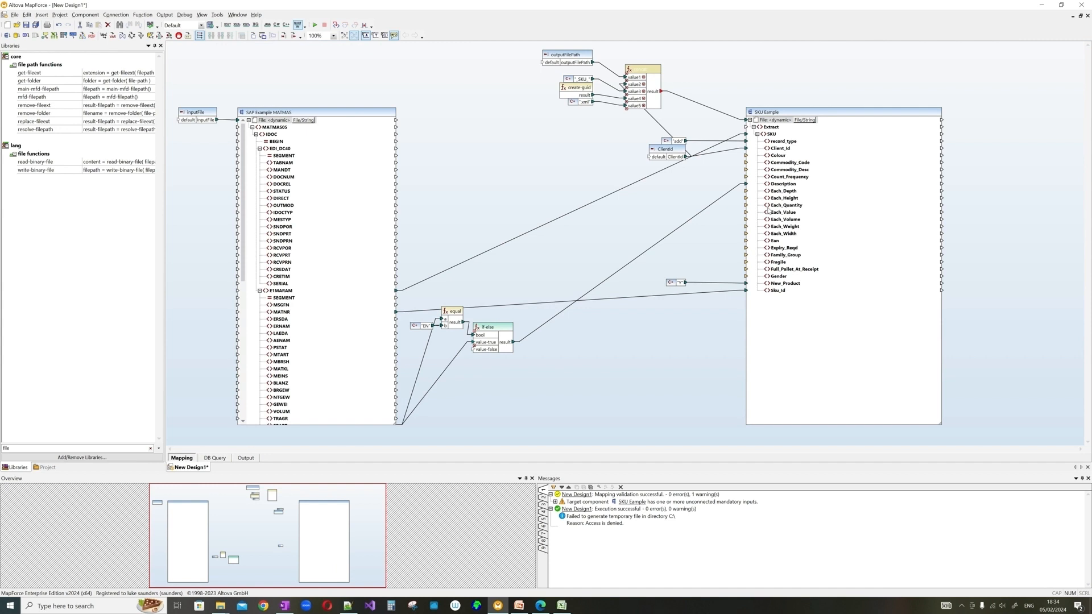
pyautogui.moveTo(529, 49); pyautogui.dragTo(895, 319)
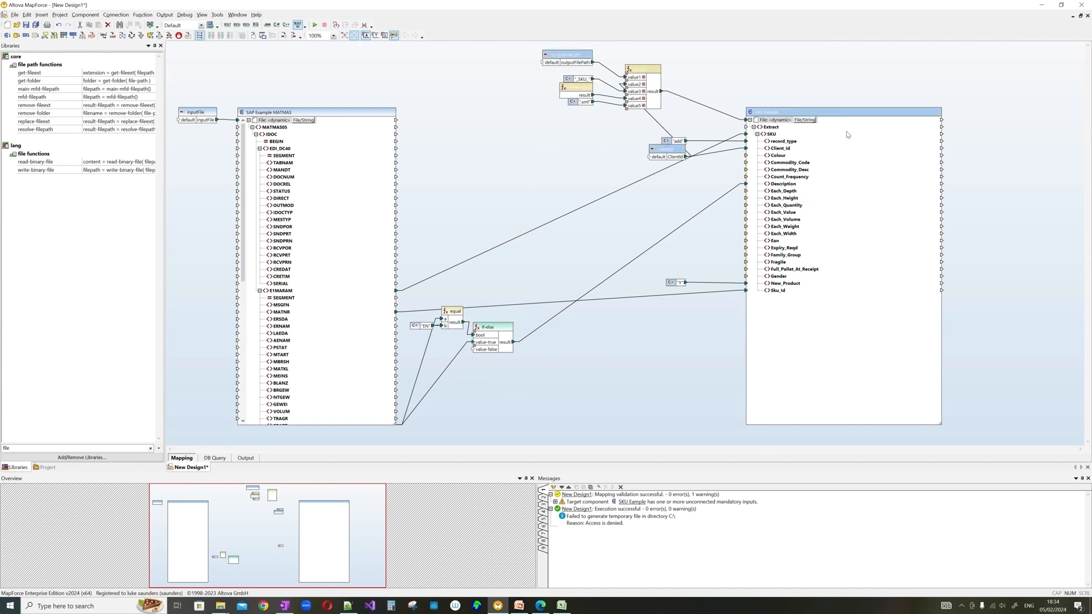
pyautogui.click(660, 409)
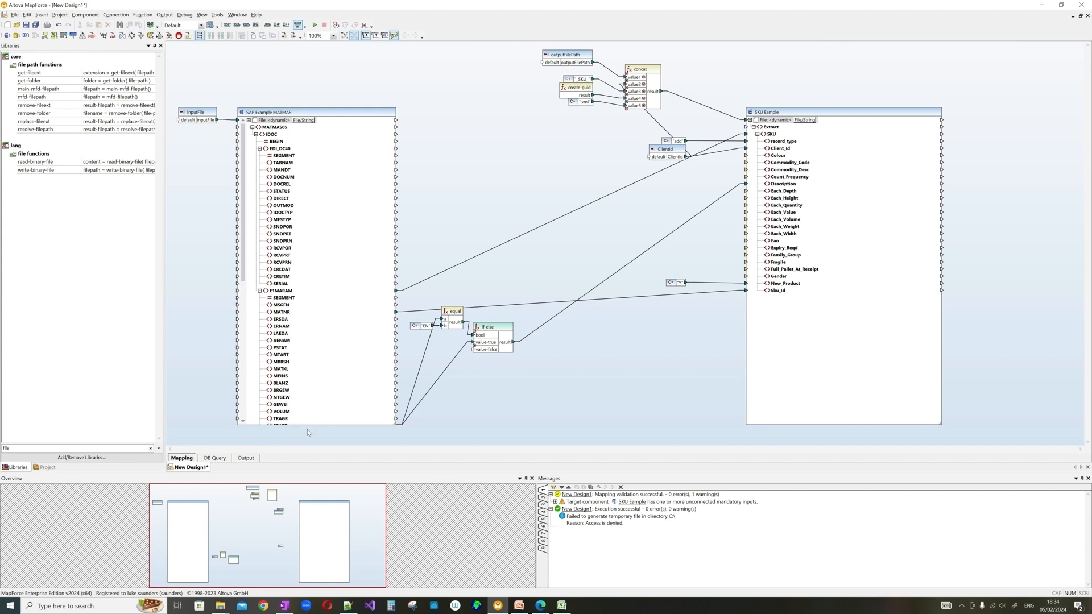
# - Recheck the output file list showing the GUID-based name, then switch to the Technical Design Mapping workbook
pyautogui.click(245, 458)
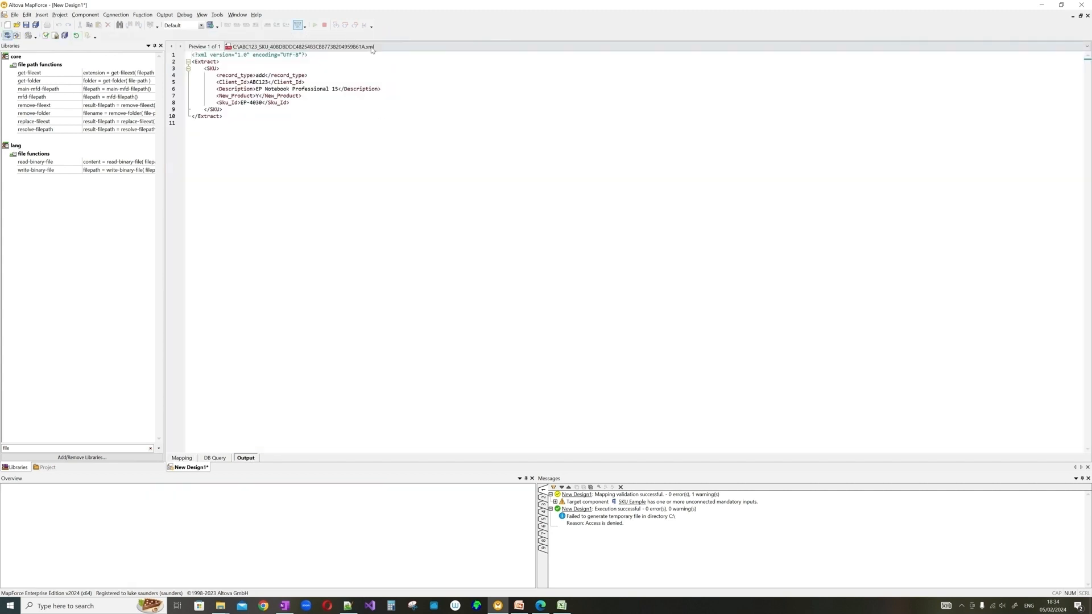
pyautogui.click(372, 46)
pyautogui.click(377, 93)
pyautogui.click(182, 459)
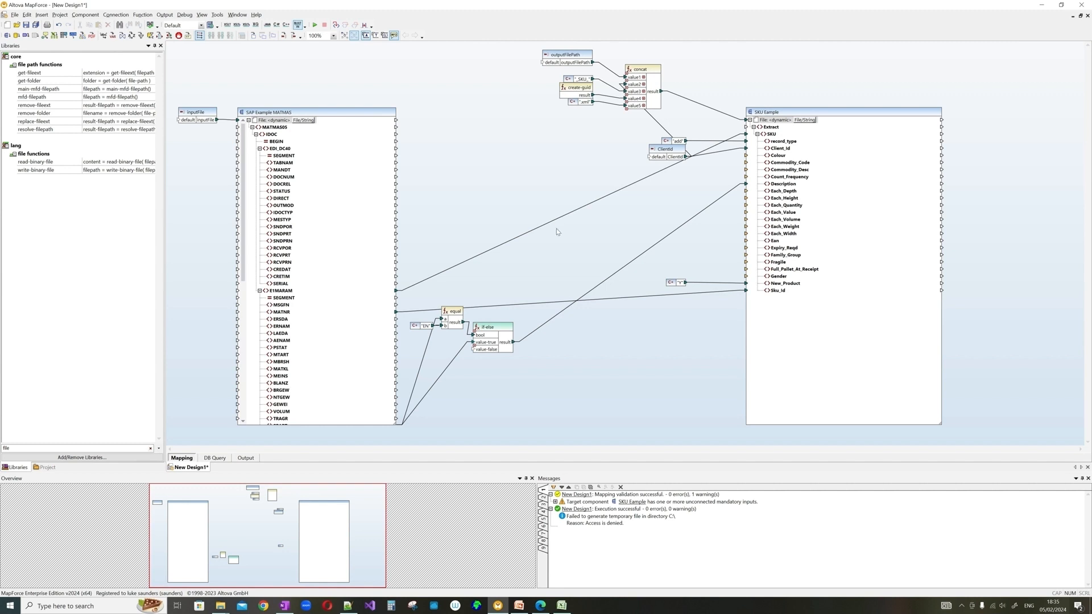
pyautogui.hotkey('alt', 'Tab')
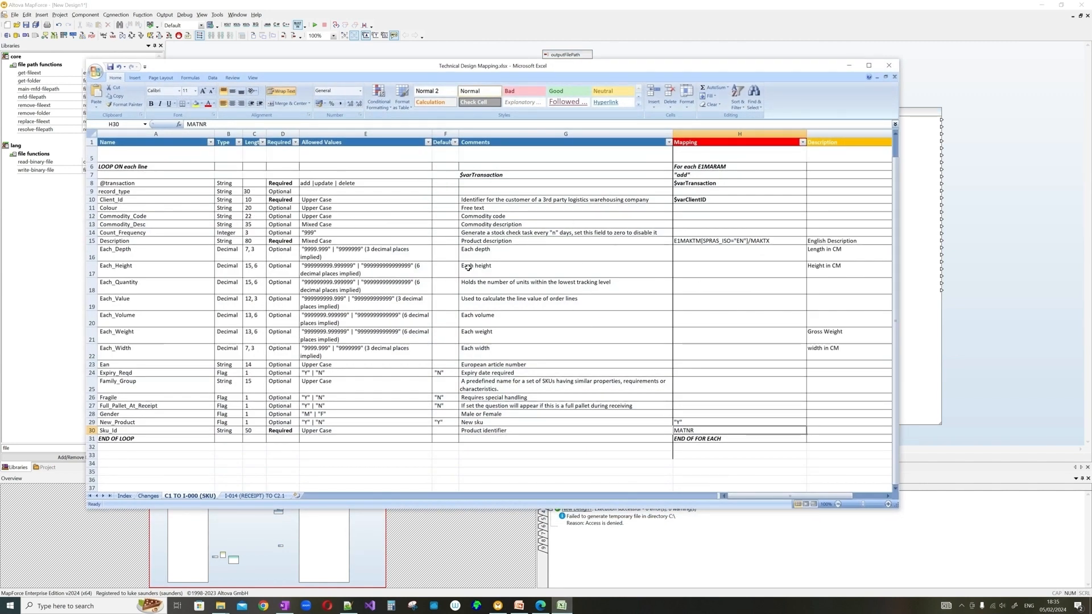
# - Minimise the Technical Design Mapping workbook to reveal the MapForce mapping
pyautogui.click(846, 66)
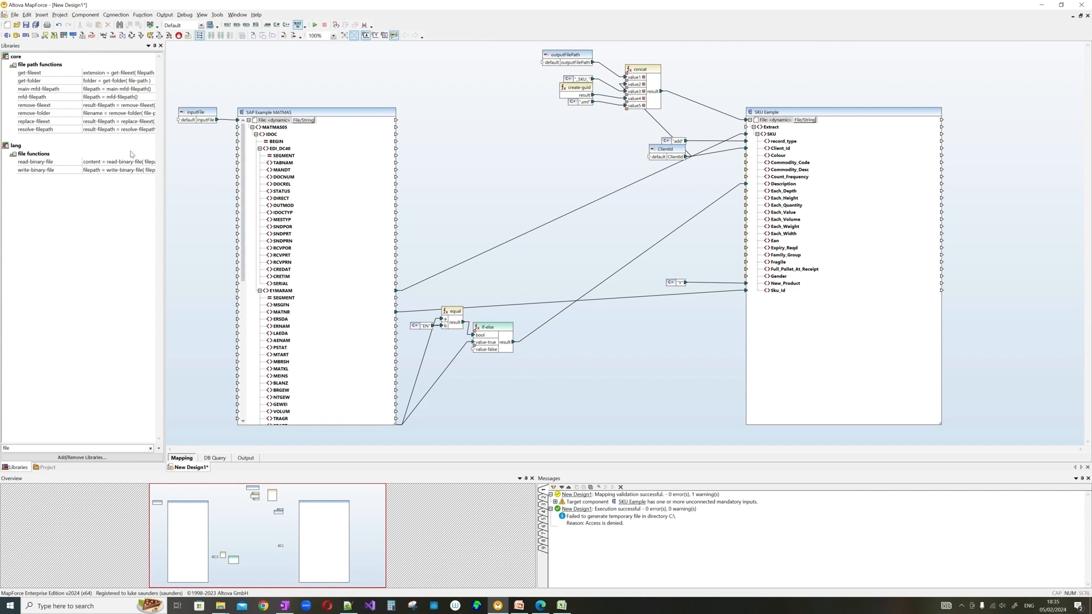
pyautogui.click(142, 15)
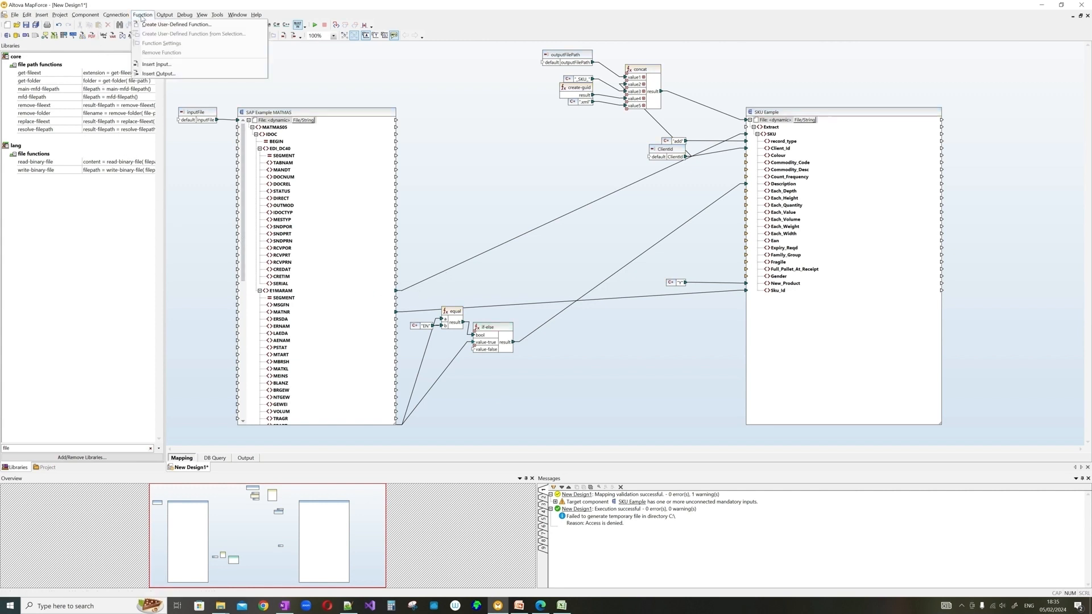
pyautogui.click(168, 25)
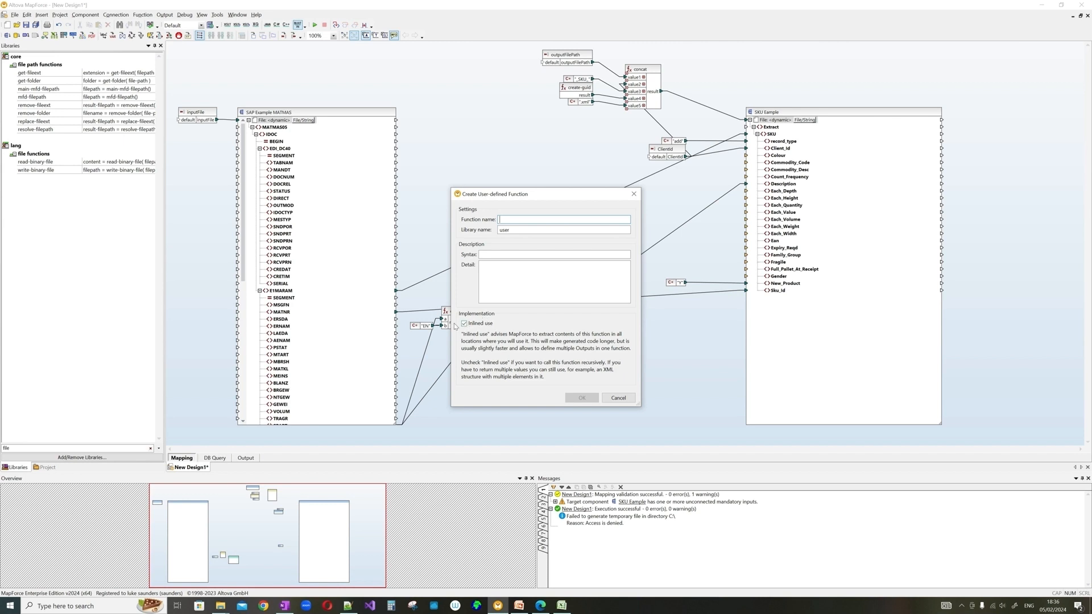
pyautogui.click(618, 398)
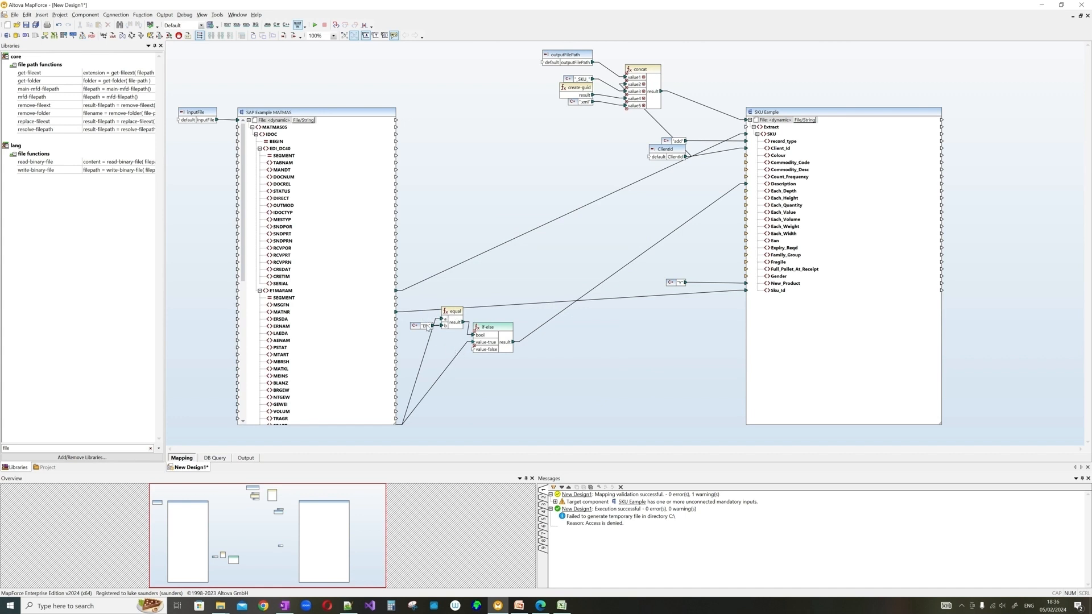
pyautogui.moveTo(417, 297); pyautogui.dragTo(540, 407)
pyautogui.hotkey('ctrl', 'c')
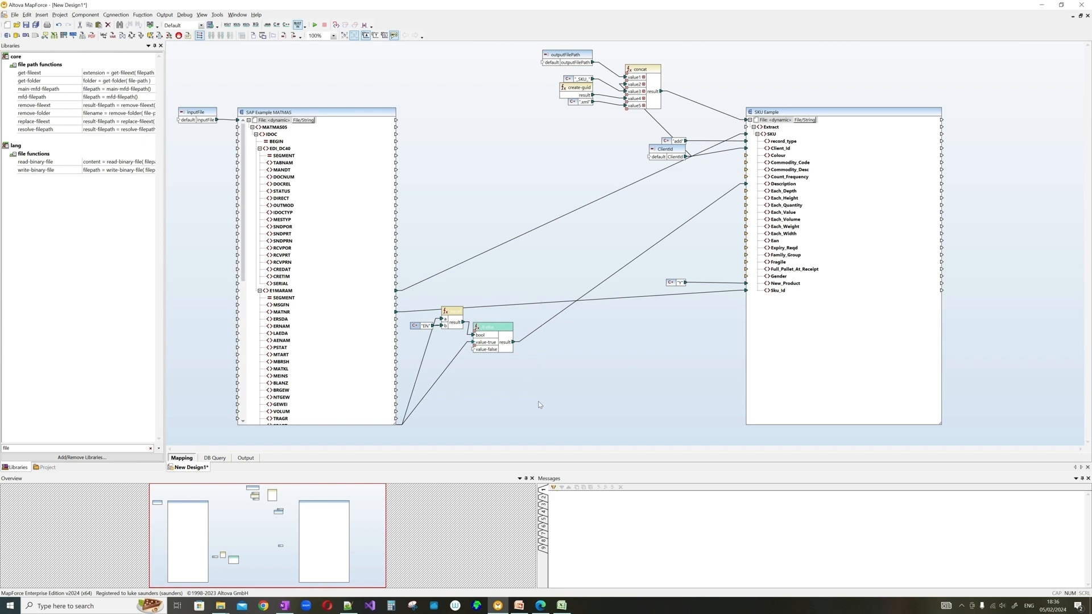
pyautogui.hotkey('ctrl', 'v')
pyautogui.doubleClick(442, 340)
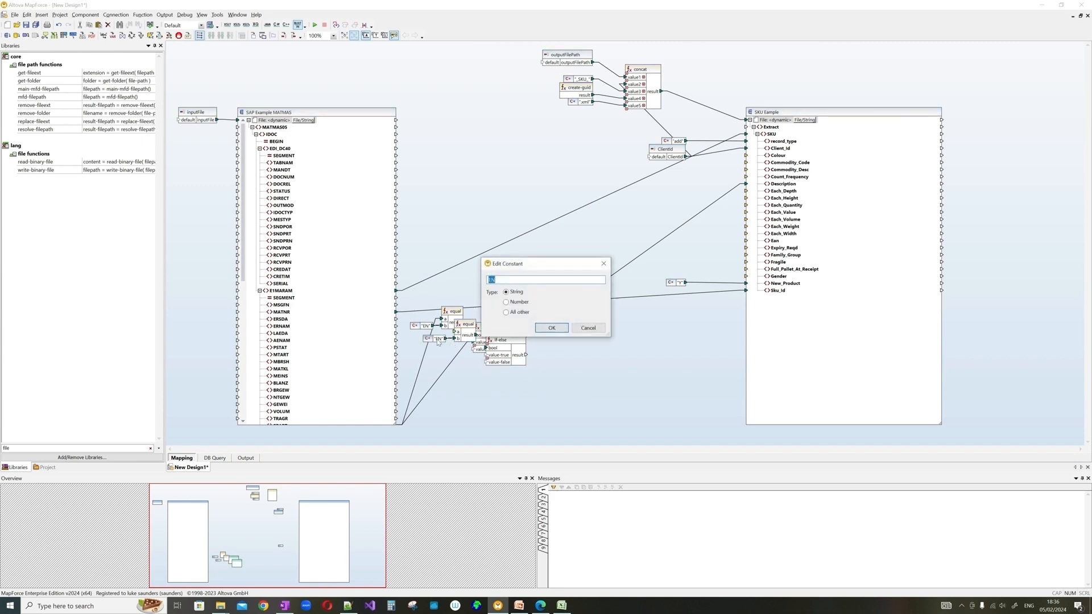
pyautogui.write('F')
pyautogui.press('BackSpace')
pyautogui.press('BackSpace')
pyautogui.write('ES')
pyautogui.click(599, 327)
pyautogui.hotkey('ctrl', 'z')
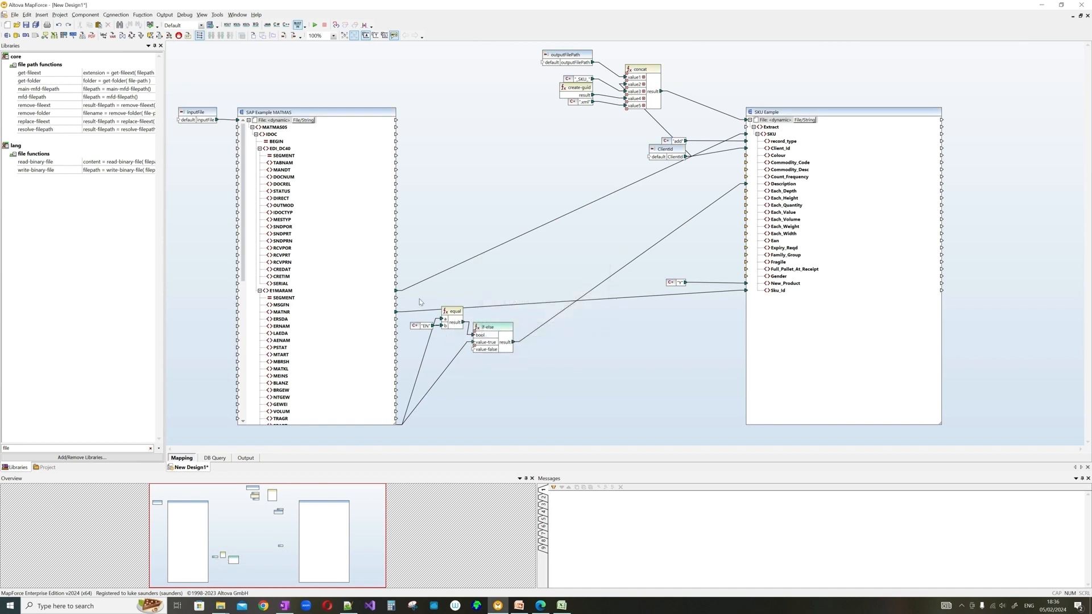
pyautogui.rightClick(496, 332)
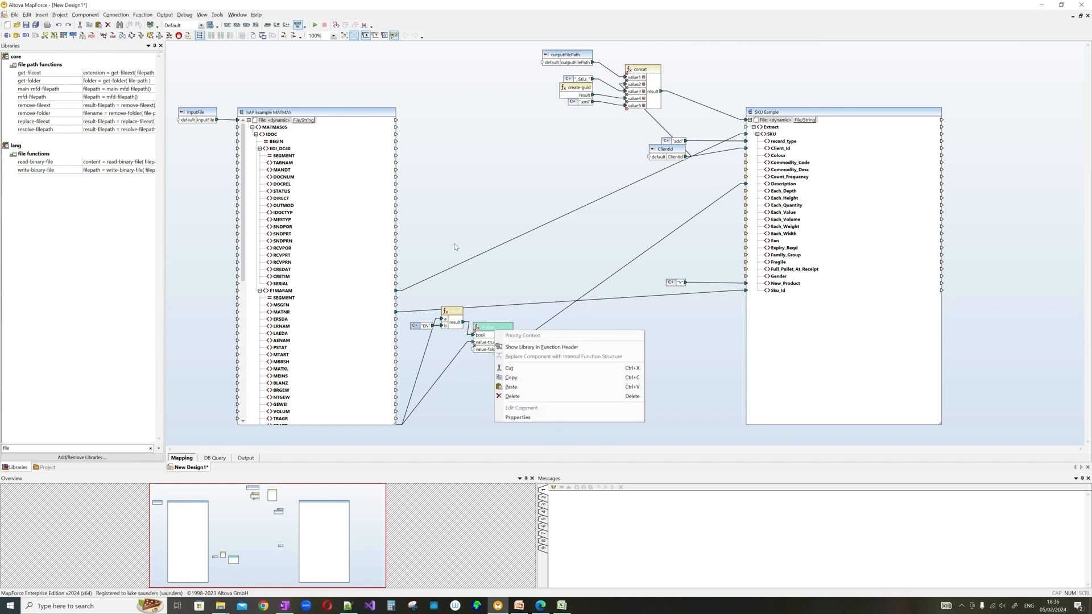
pyautogui.click(446, 265)
pyautogui.moveTo(414, 297); pyautogui.dragTo(551, 398)
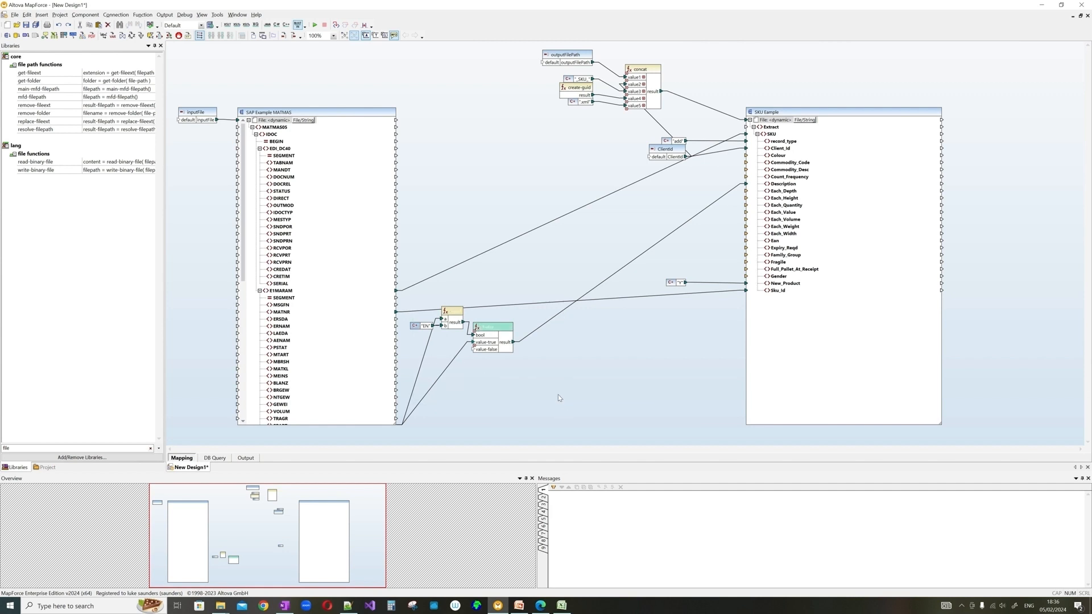
# - Create a user-defined function named LangFilter from the selected components, with Inlined use turned off
pyautogui.click(142, 15)
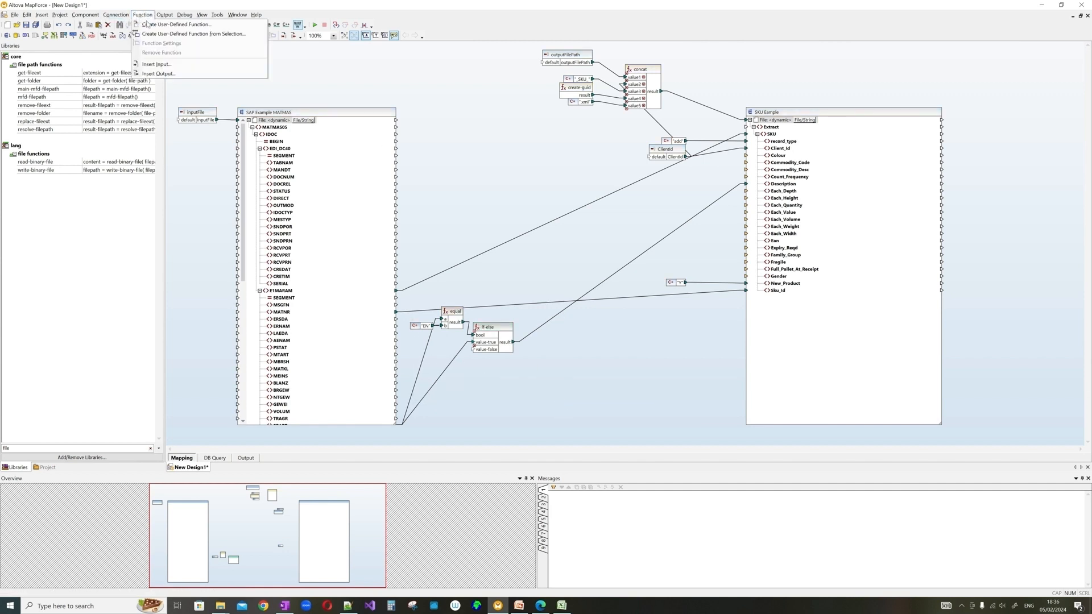
pyautogui.click(213, 36)
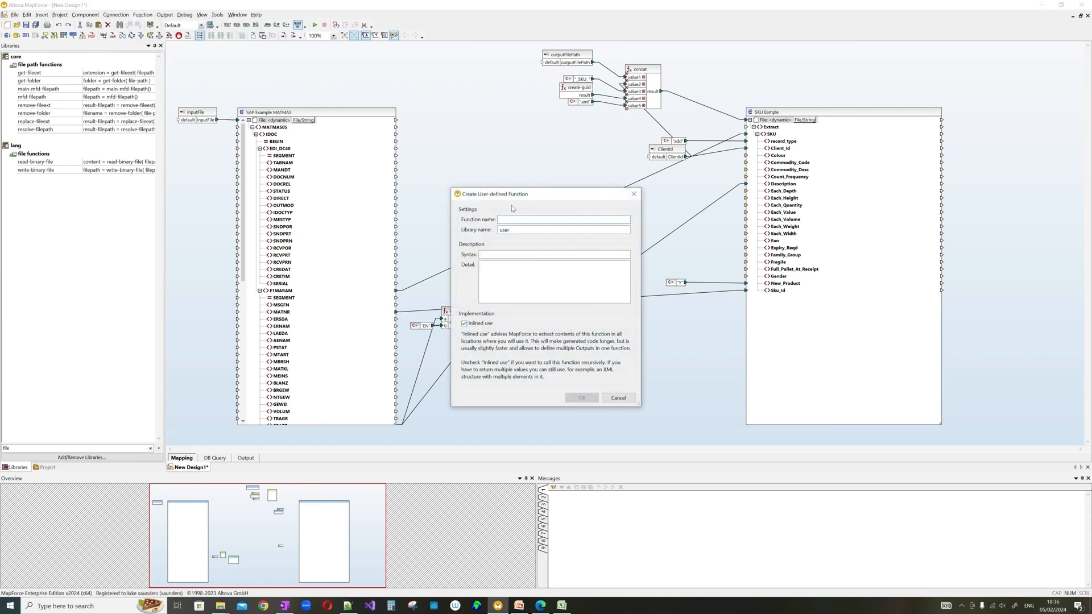
pyautogui.write('LangFilter')
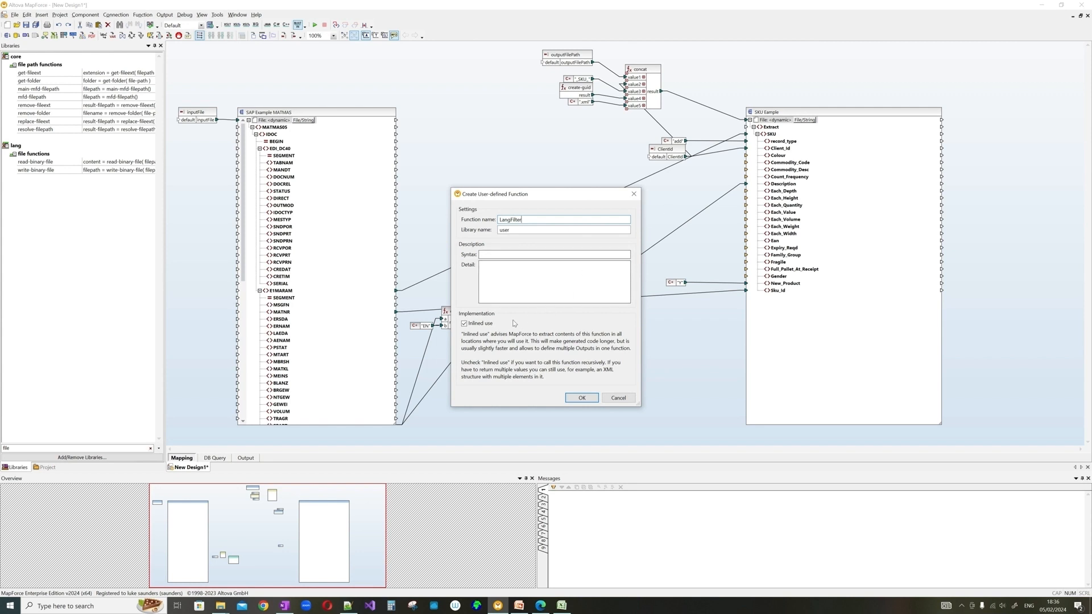
pyautogui.click(483, 324)
pyautogui.click(579, 397)
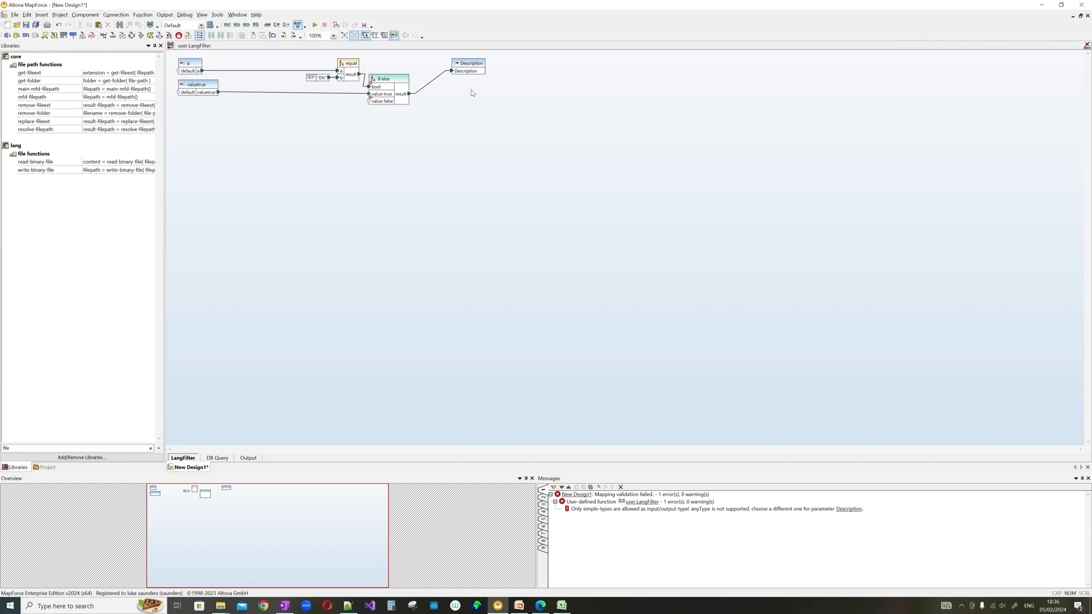
# - Rename LangFilter's inputs a and valuetrue to Language and Description, then go back to the main mapping
pyautogui.doubleClick(189, 63)
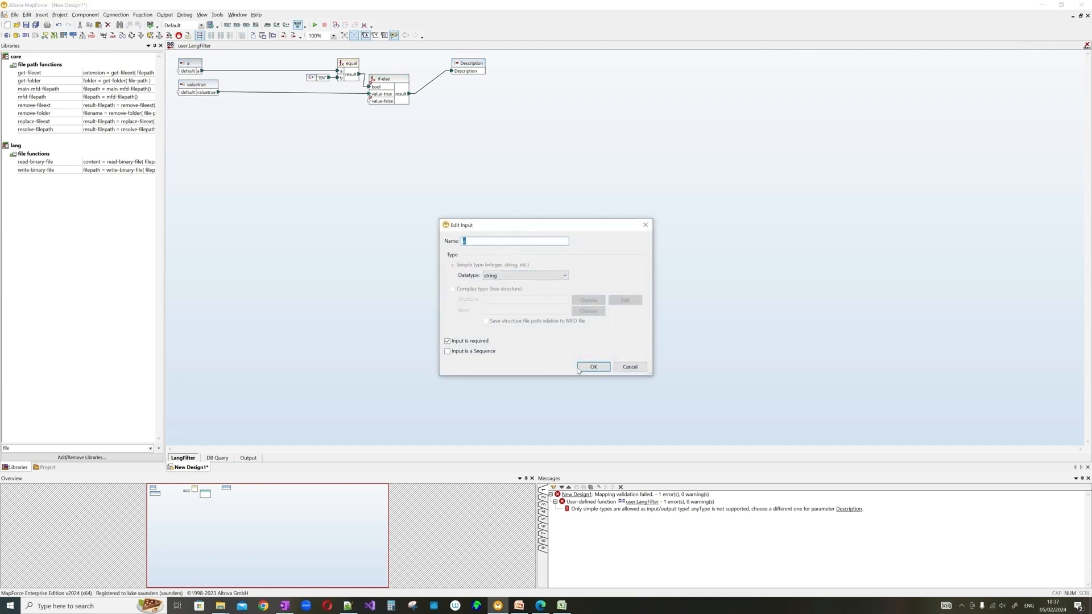
pyautogui.write('Language')
pyautogui.click(593, 367)
pyautogui.doubleClick(194, 88)
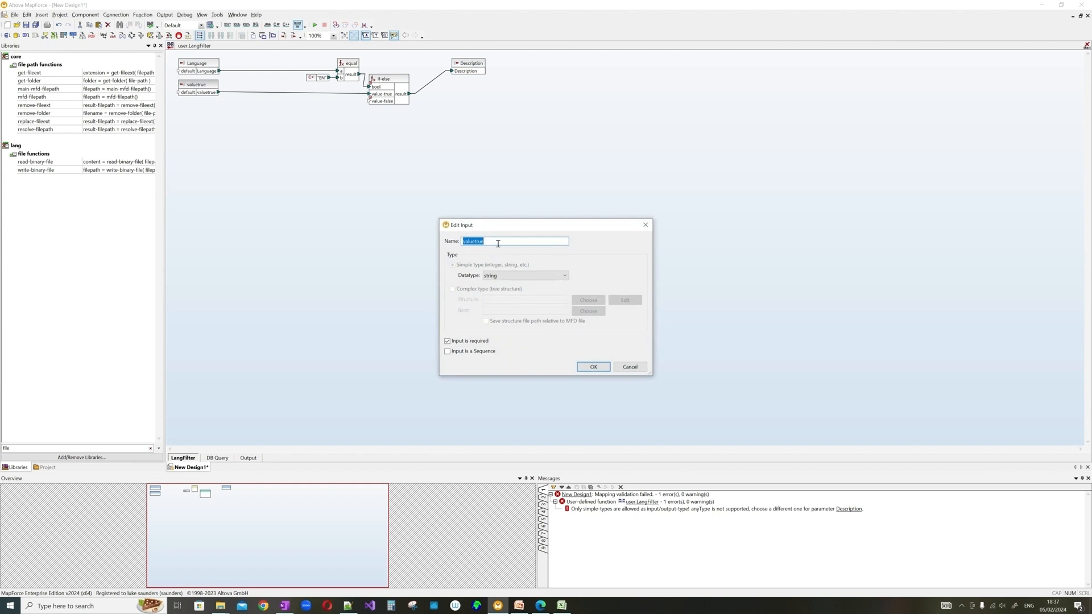
pyautogui.write('Desciption')
pyautogui.press('Return')
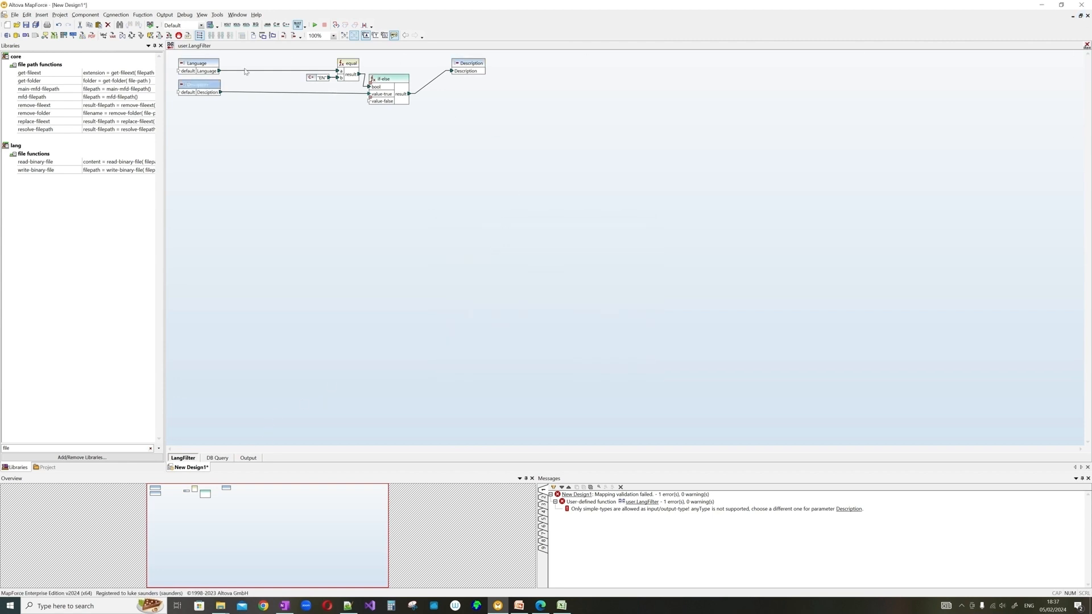
pyautogui.click(171, 46)
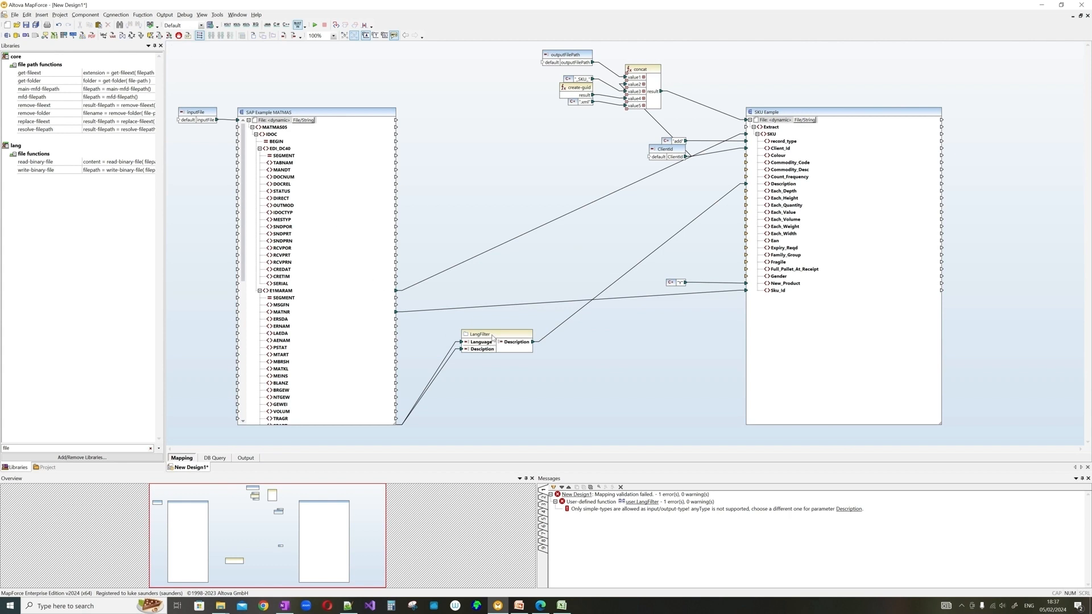
# - Move LangFilter lower and clear the Libraries filter to list all functions
pyautogui.moveTo(476, 364); pyautogui.dragTo(466, 371)
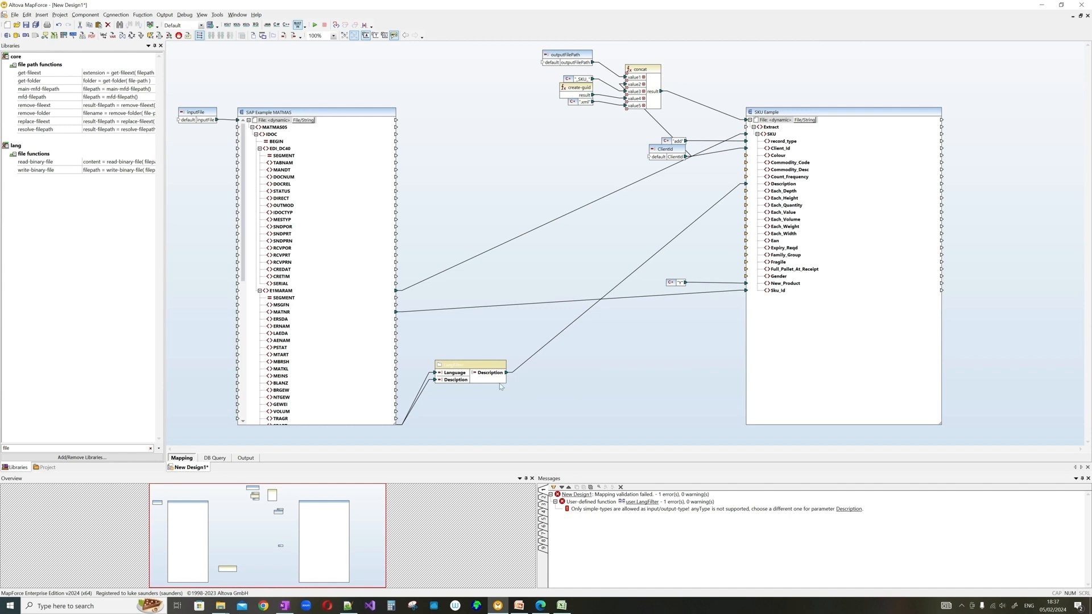
pyautogui.doubleClick(7, 448)
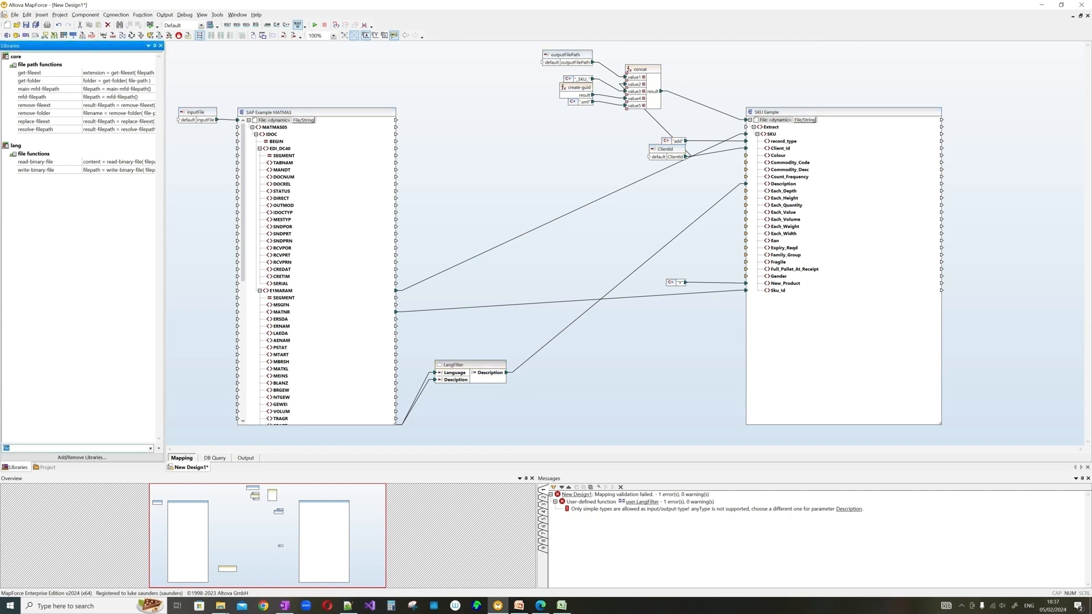
pyautogui.press('BackSpace')
pyautogui.moveTo(159, 101); pyautogui.dragTo(158, 408)
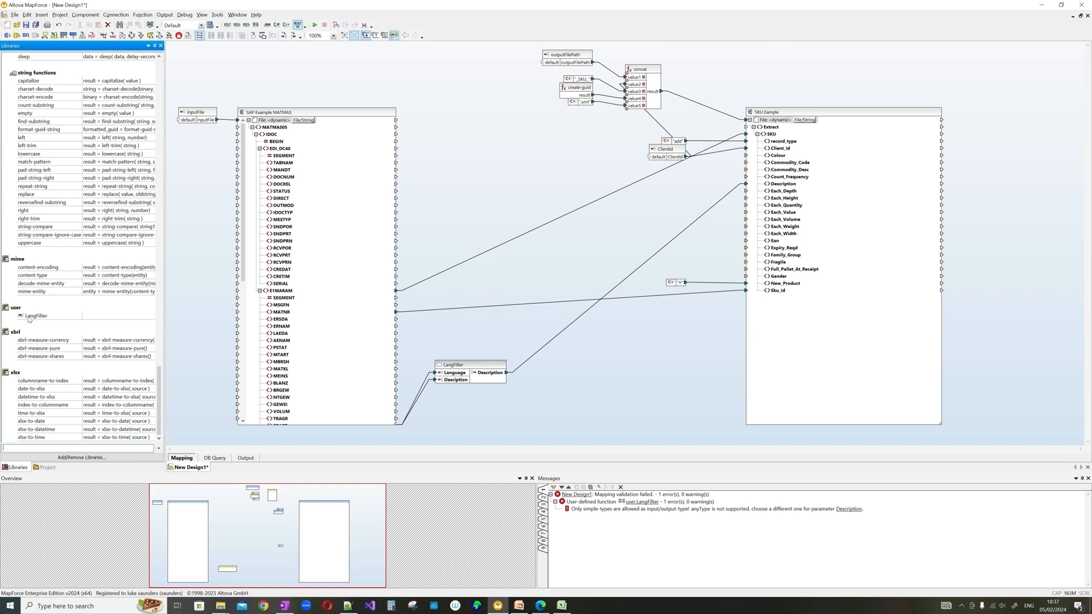
# - Drag in a second LangFilter copy from the user library, then delete that extra copy
pyautogui.moveTo(31, 318); pyautogui.dragTo(447, 411)
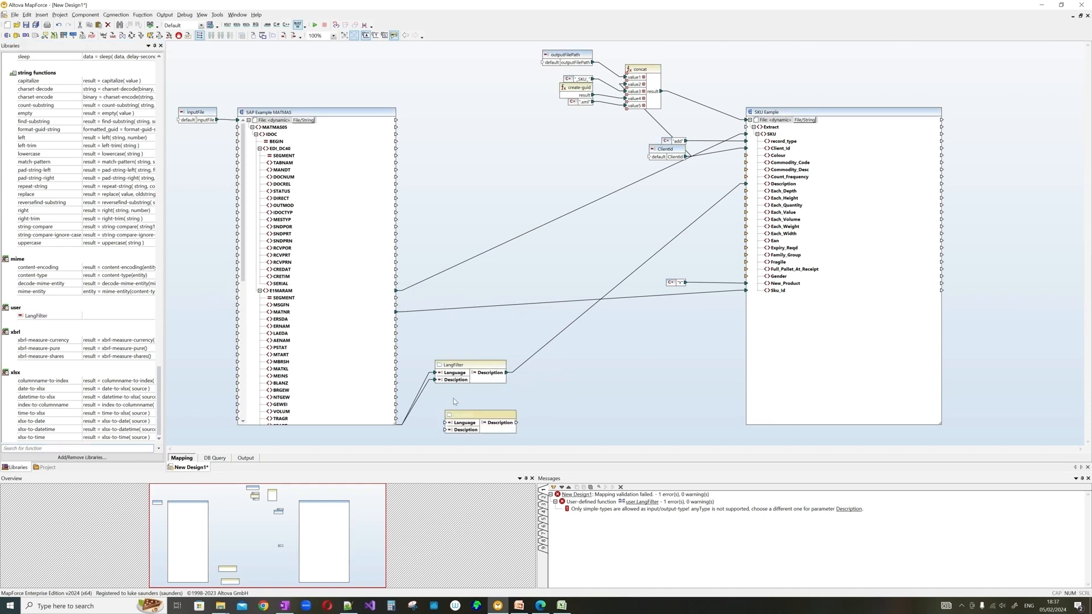
pyautogui.moveTo(461, 381)
pyautogui.press('Delete')
pyautogui.click(526, 321)
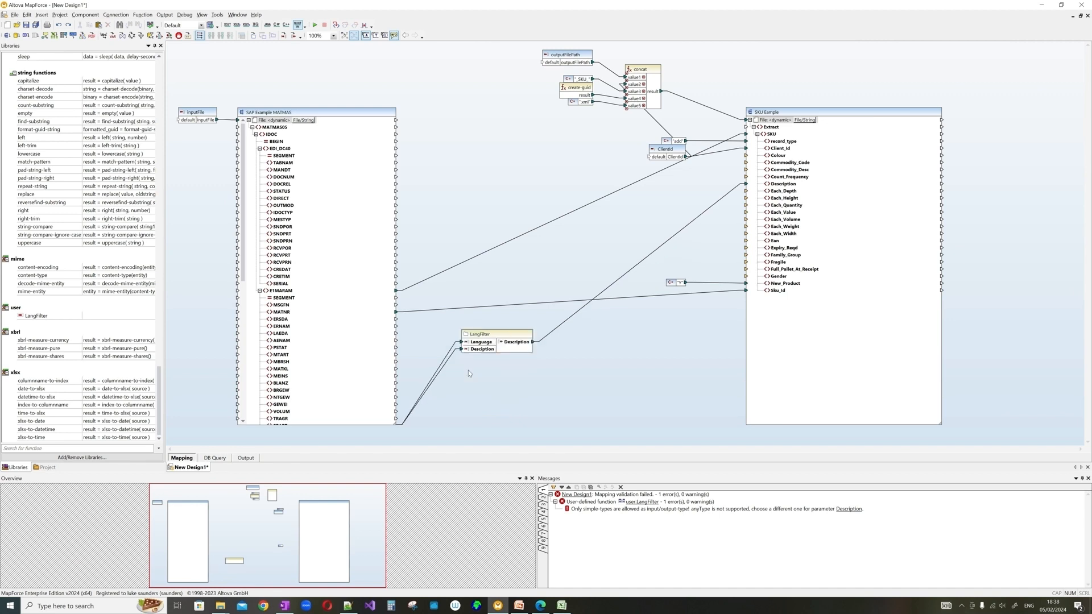
# - Undo the LangFilter function and restore the concat result link to SKU Example
pyautogui.doubleClick(470, 373)
pyautogui.hotkey('ctrl', 'z')
pyautogui.hotkey('ctrl', 'z')
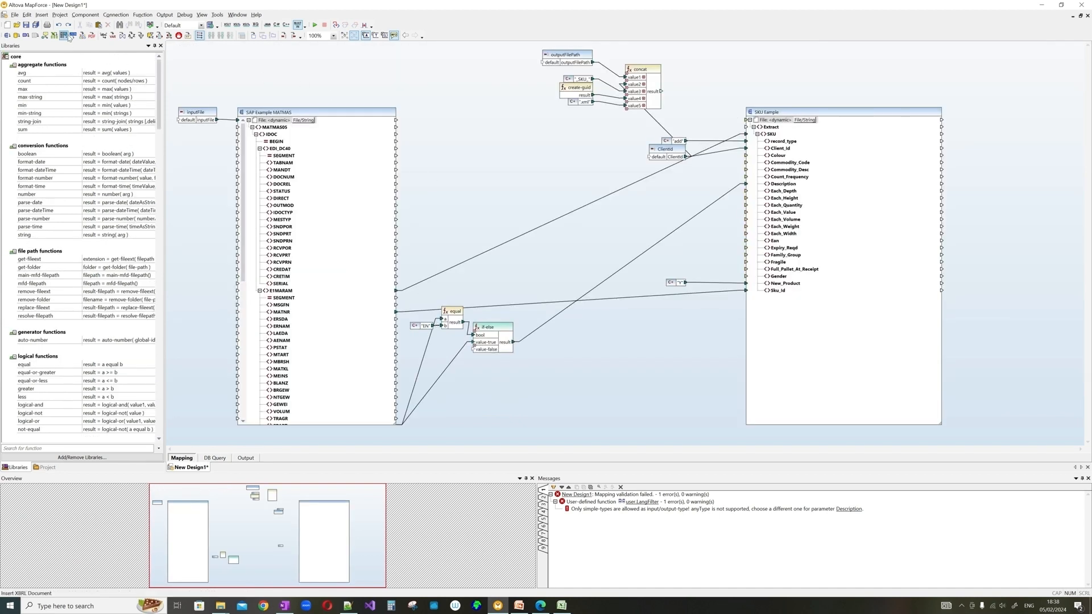
pyautogui.click(68, 25)
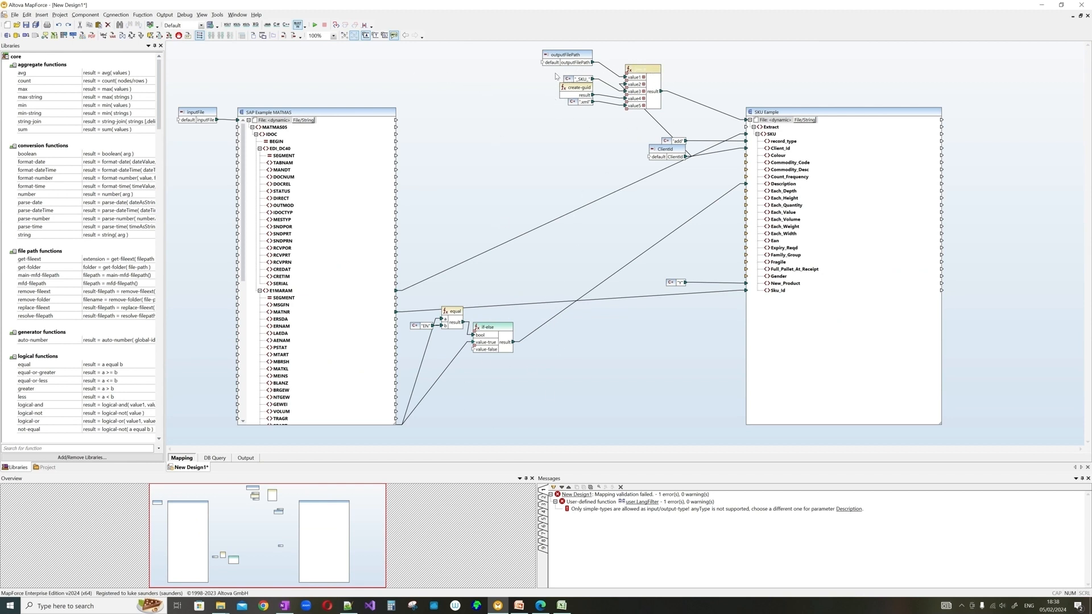
# - Package the concat, create-guid and constant components into a user-defined function named newFileName
pyautogui.moveTo(554, 73); pyautogui.dragTo(674, 120)
pyautogui.click(142, 15)
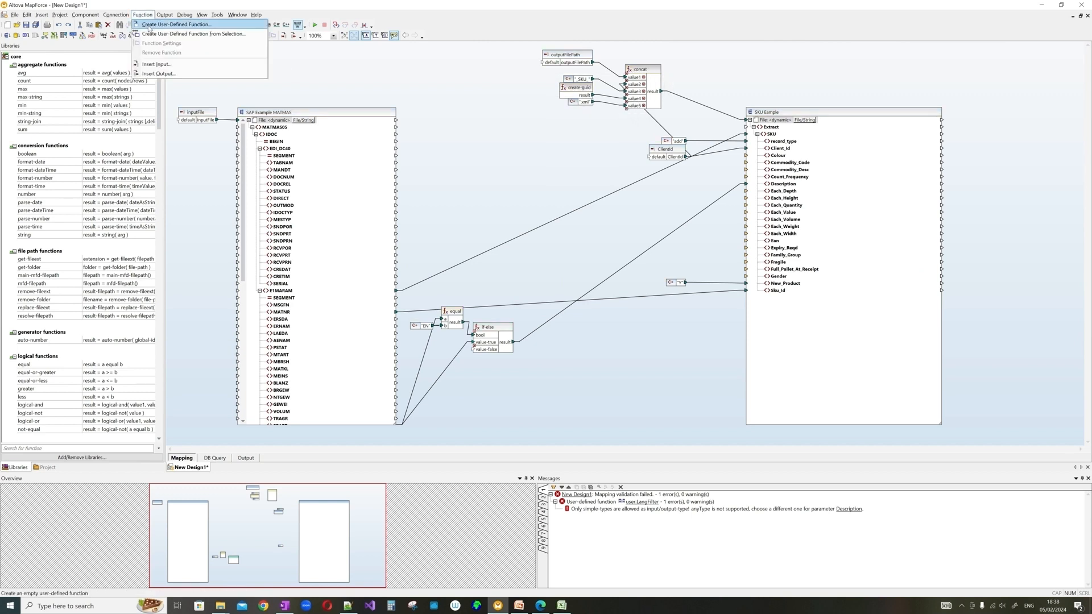
pyautogui.click(154, 34)
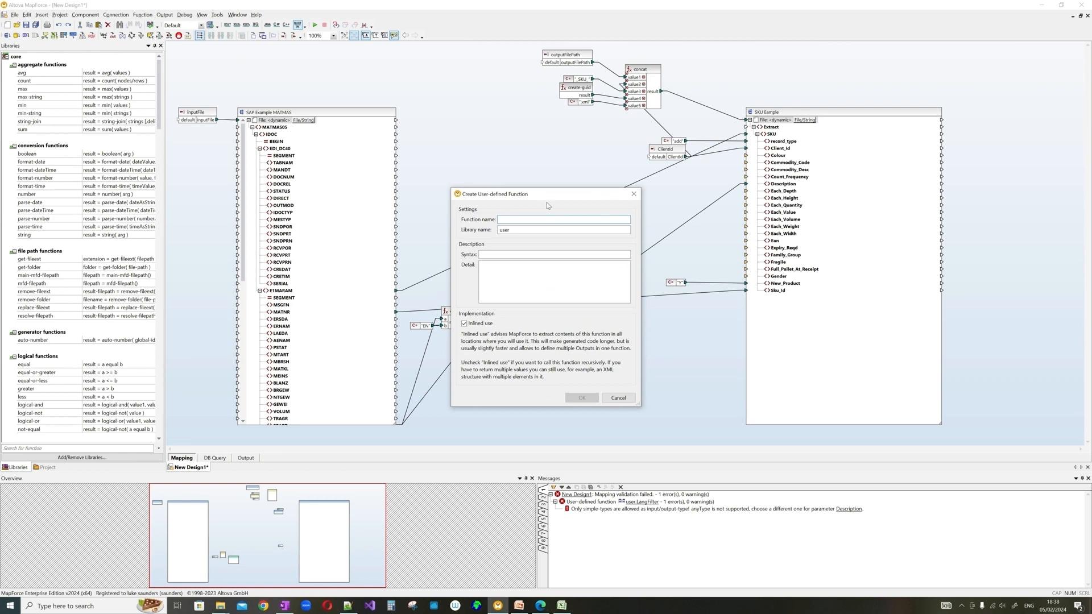
pyautogui.write('newFileName')
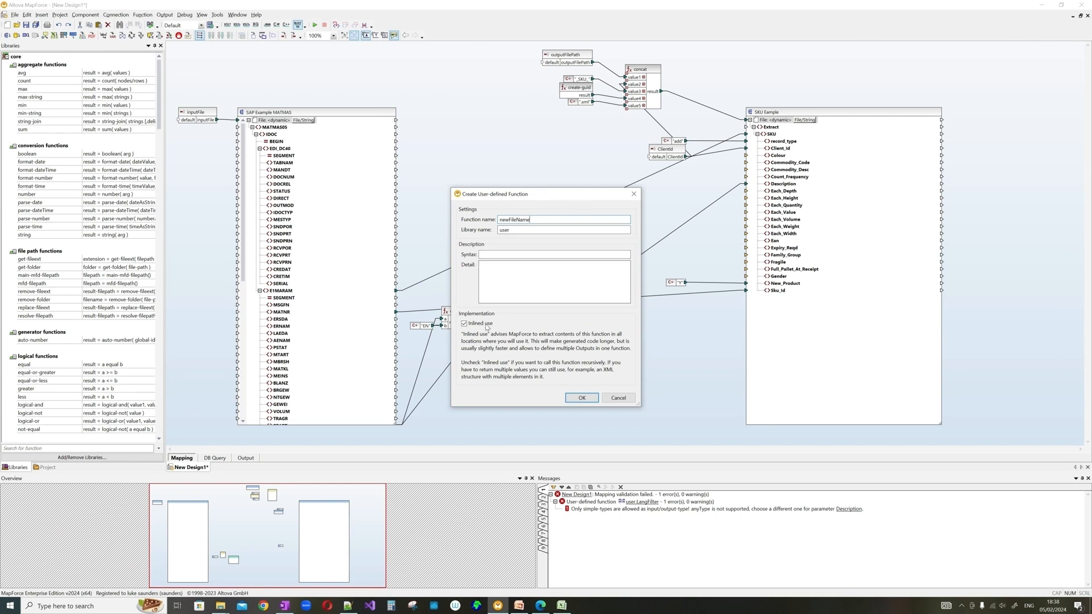
pyautogui.click(581, 398)
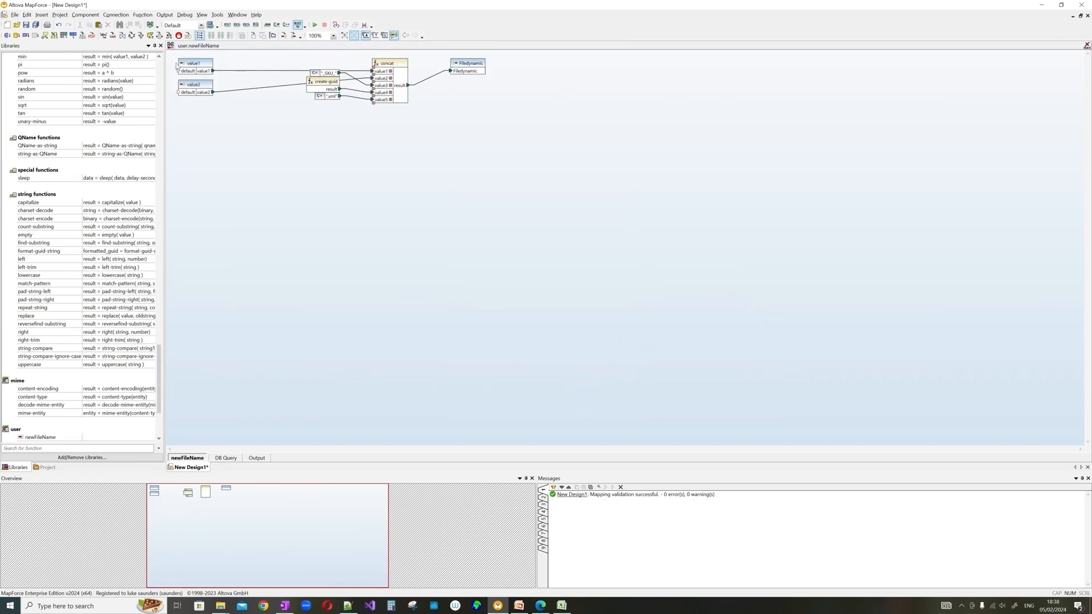
# - Open the newFileName function's mapping and rename its first input to OutputFilePath
pyautogui.click(172, 47)
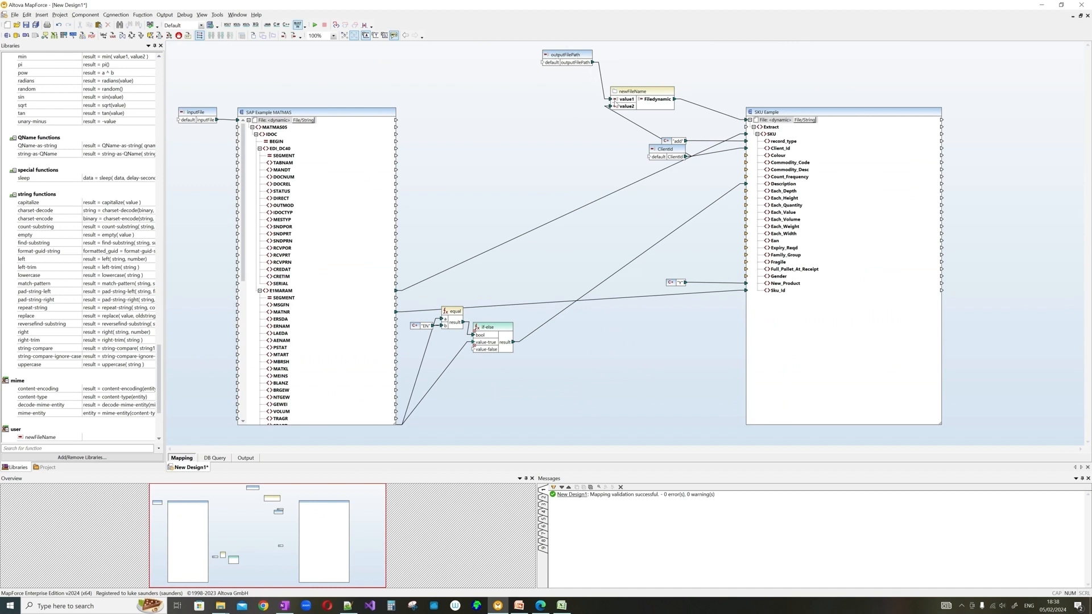
pyautogui.rightClick(625, 92)
pyautogui.click(626, 93)
pyautogui.doubleClick(626, 93)
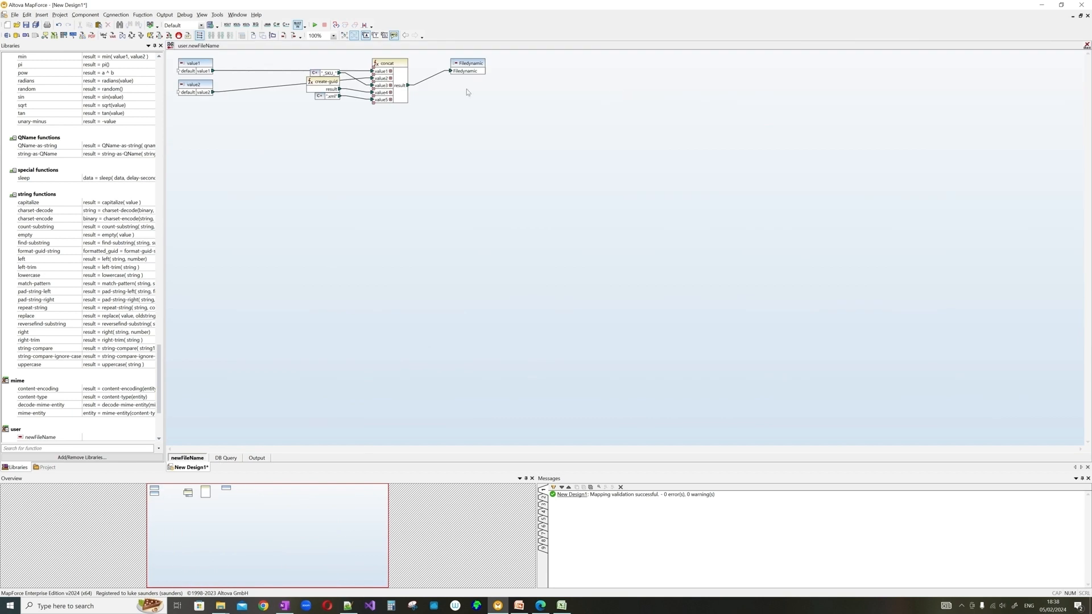
pyautogui.rightClick(197, 64)
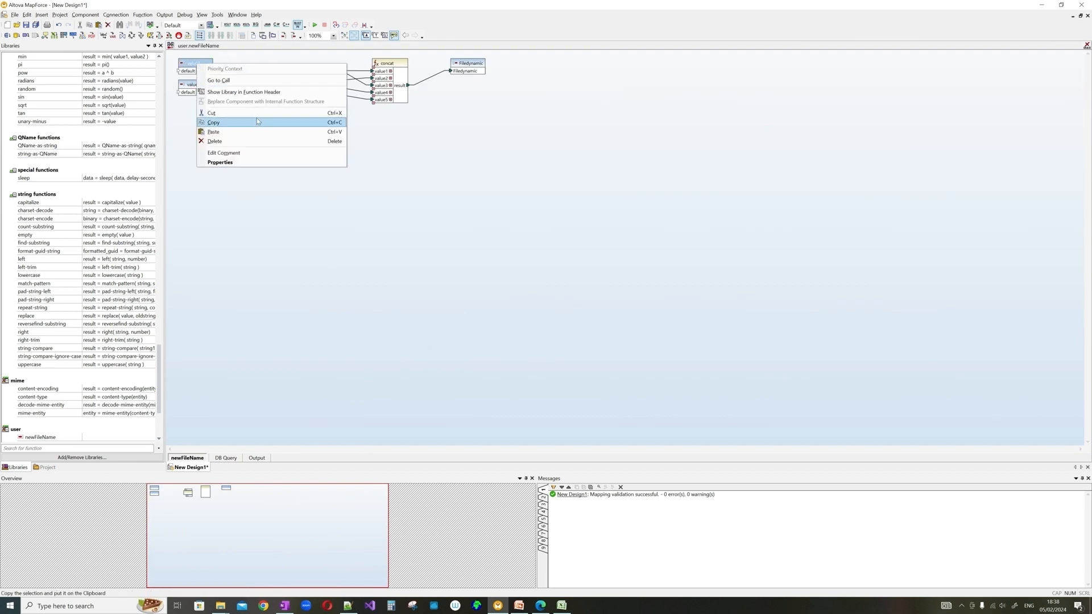
pyautogui.click(236, 160)
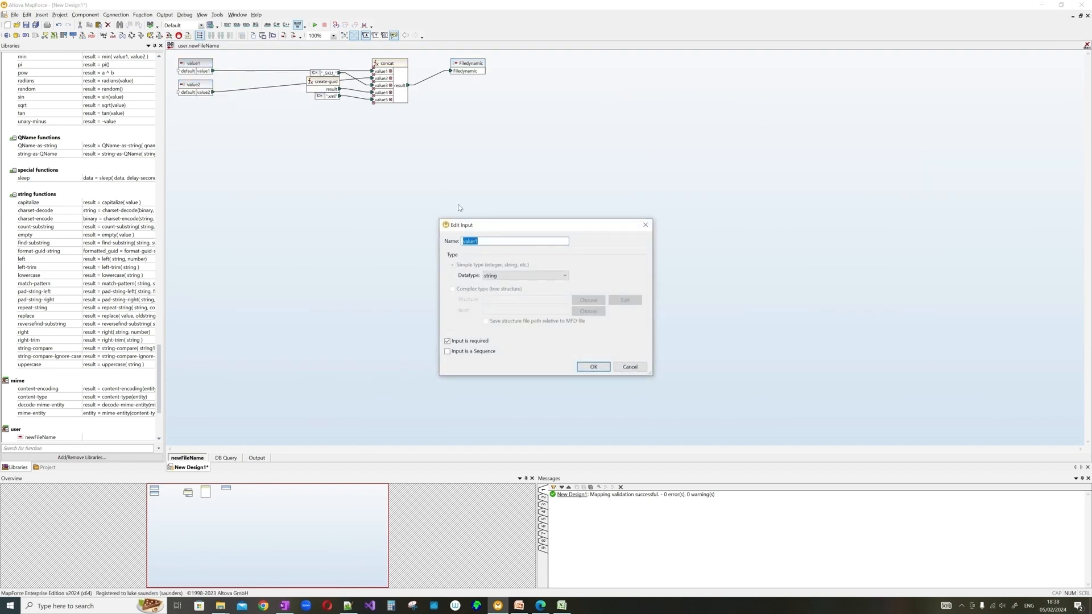
pyautogui.write('pa')
pyautogui.write('OutputFileP')
pyautogui.write('ath')
pyautogui.click(594, 365)
# - Rename the value2 input to ClientId and the output to NewFileName, then return to the main mapping
pyautogui.rightClick(193, 85)
pyautogui.click(236, 185)
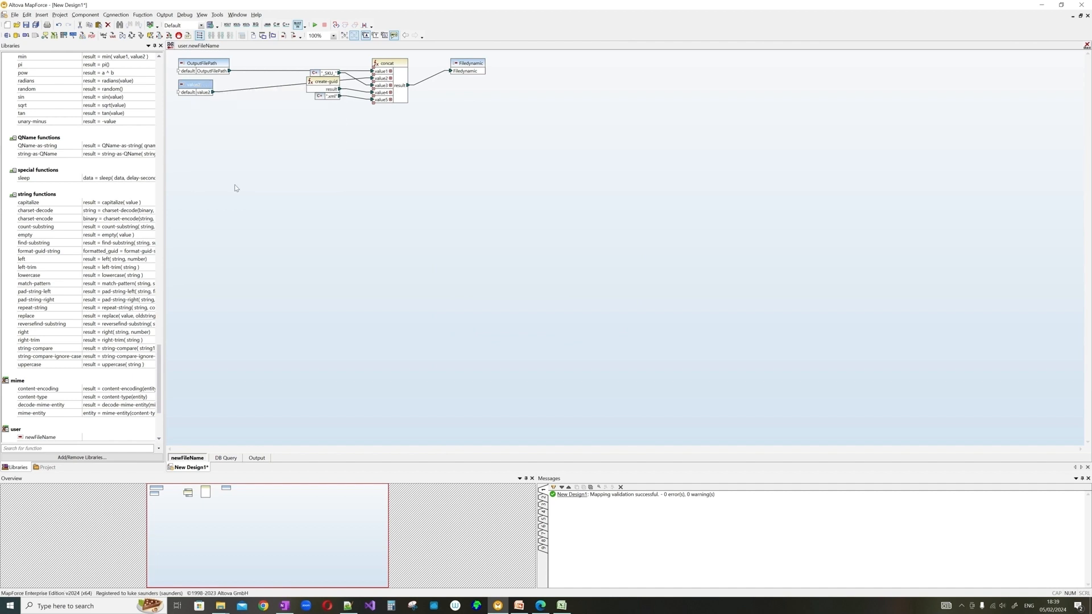
pyautogui.write('ClientId')
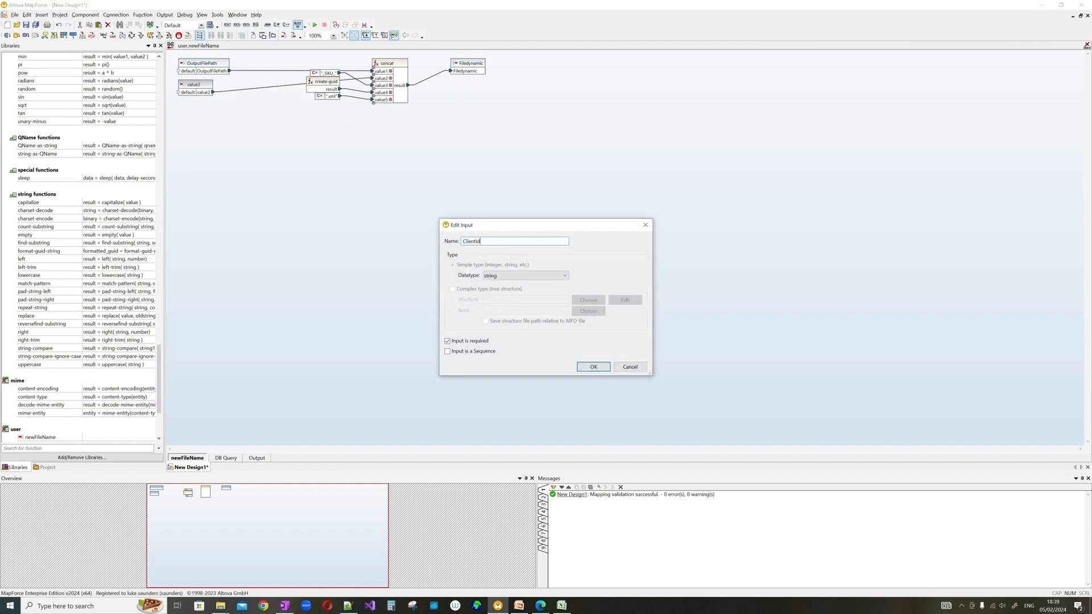
pyautogui.click(592, 367)
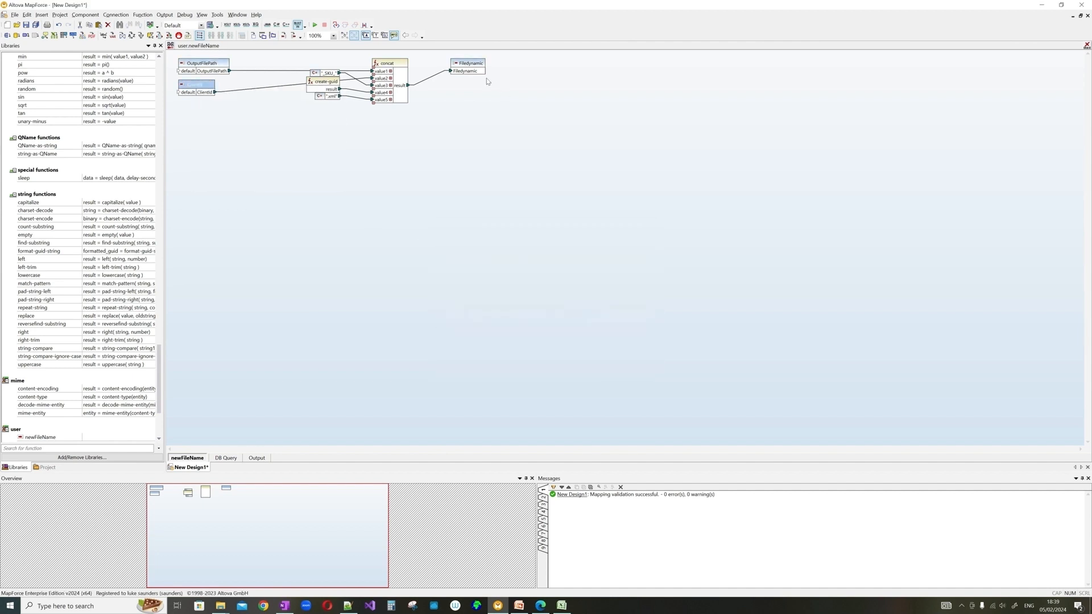
pyautogui.doubleClick(468, 65)
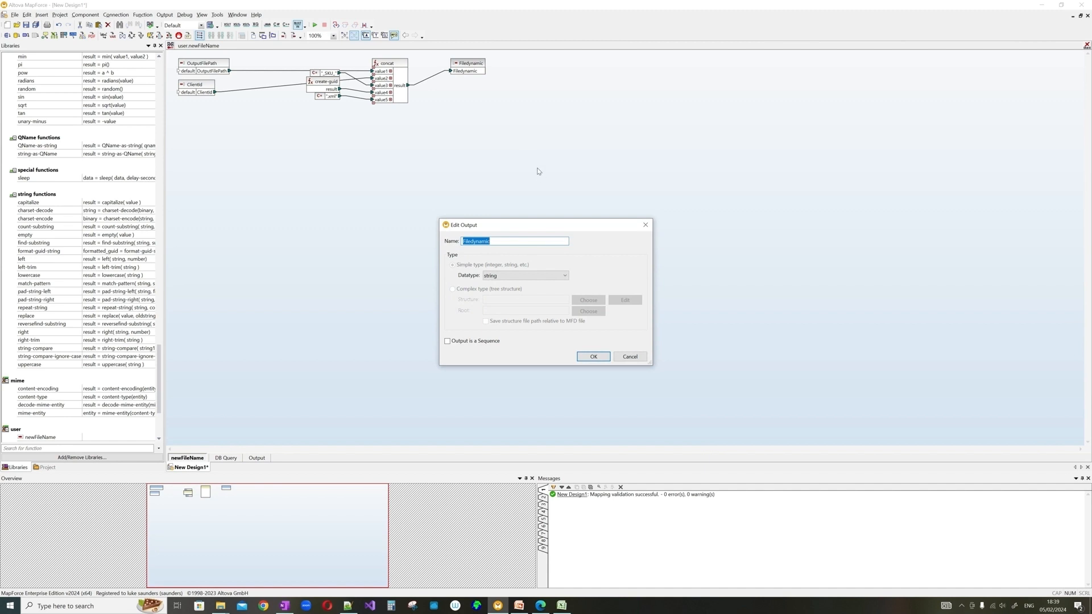
pyautogui.write('NewFileName')
pyautogui.click(593, 356)
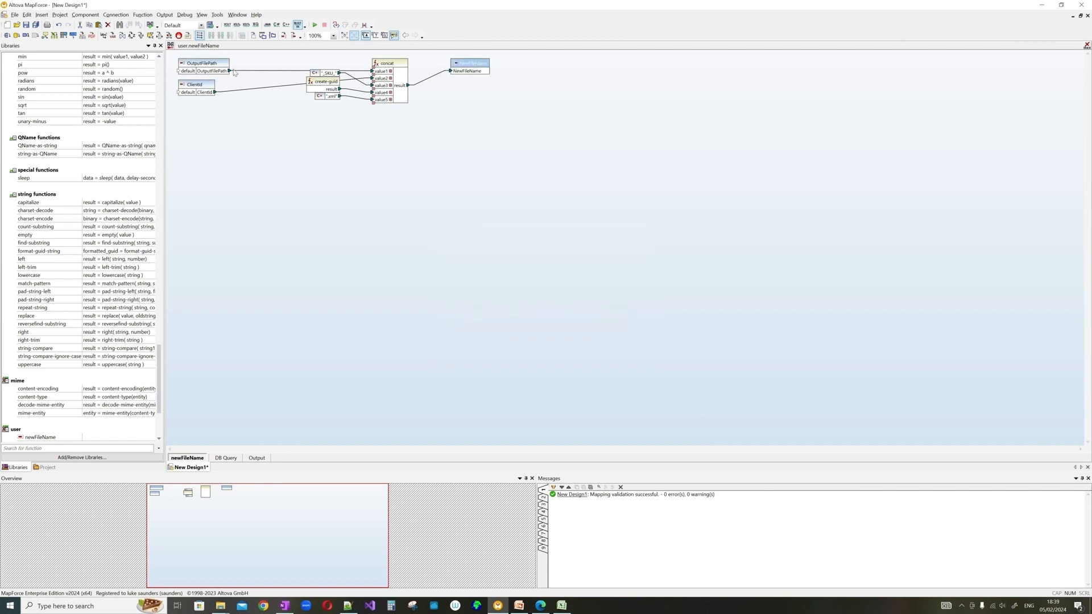
pyautogui.click(171, 46)
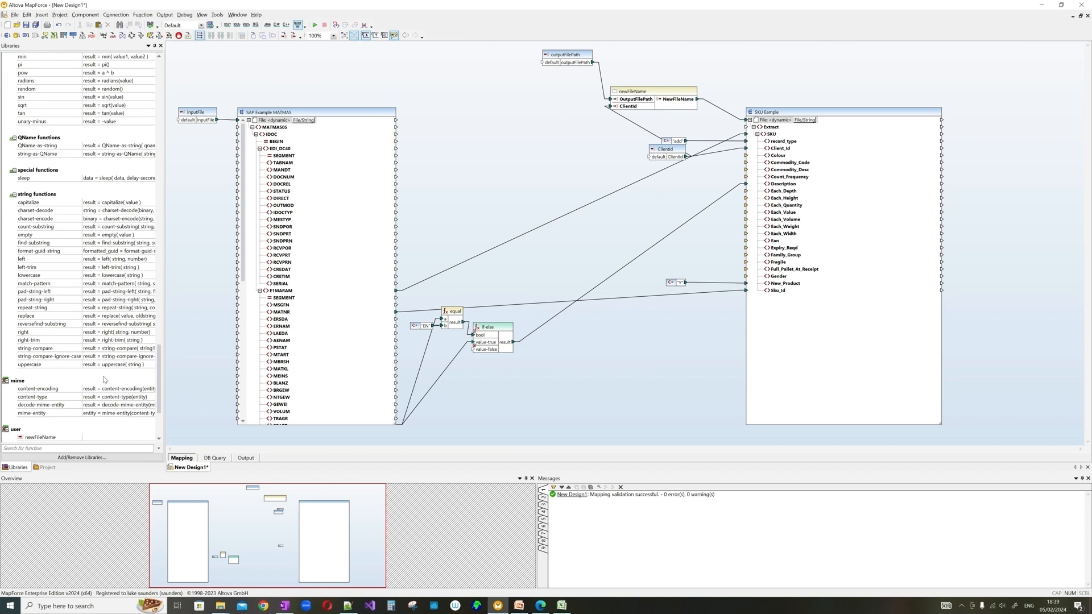
pyautogui.scroll(-5, 74, 307)
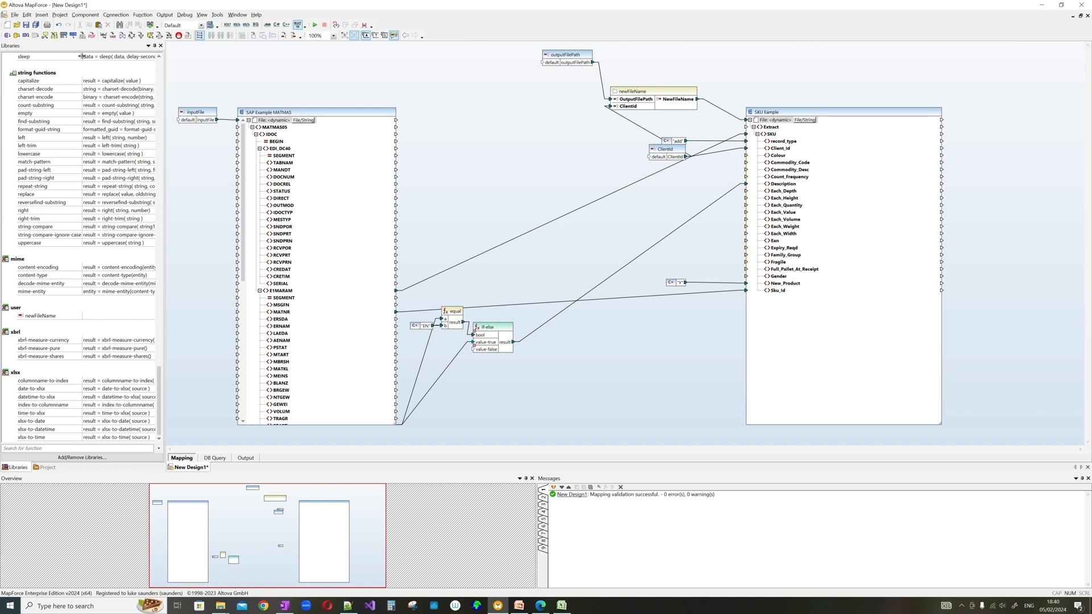
# - Save the design as MATMAS_SKU_byClientID.mfd one level up, in the Altova overview folder
pyautogui.click(26, 25)
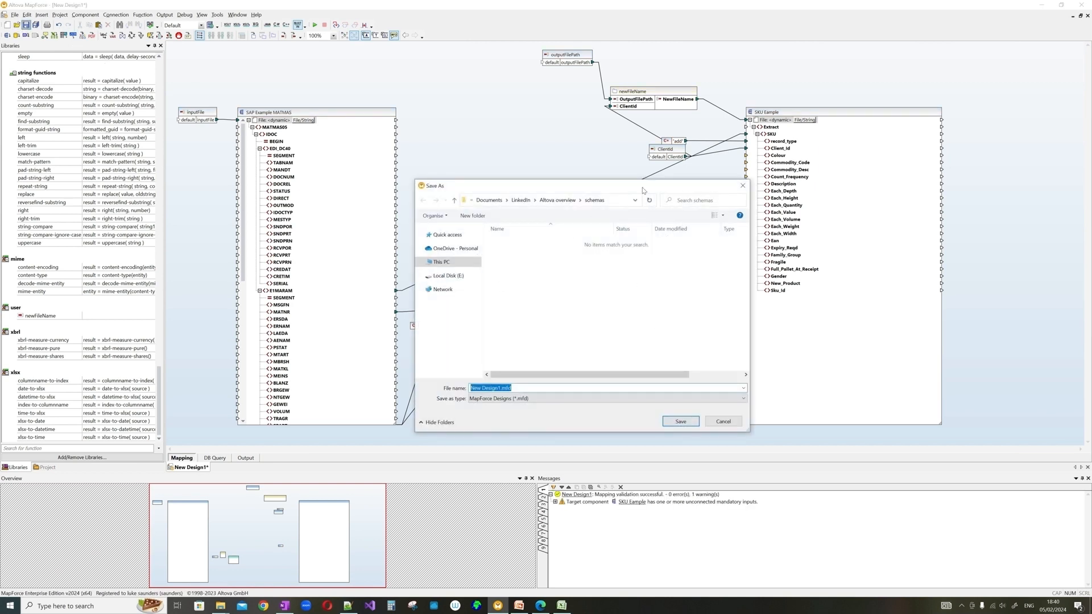
pyautogui.click(564, 202)
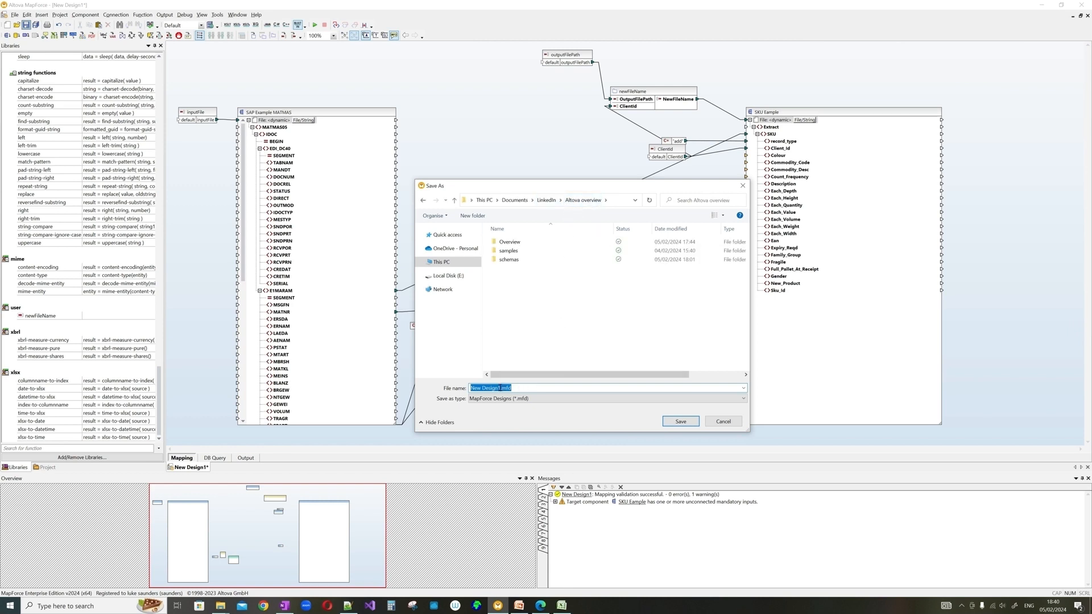
pyautogui.moveTo(501, 388); pyautogui.dragTo(402, 386)
pyautogui.write('MATMAS_SKU')
pyautogui.click(505, 389)
pyautogui.write('_byClientID')
pyautogui.click(673, 421)
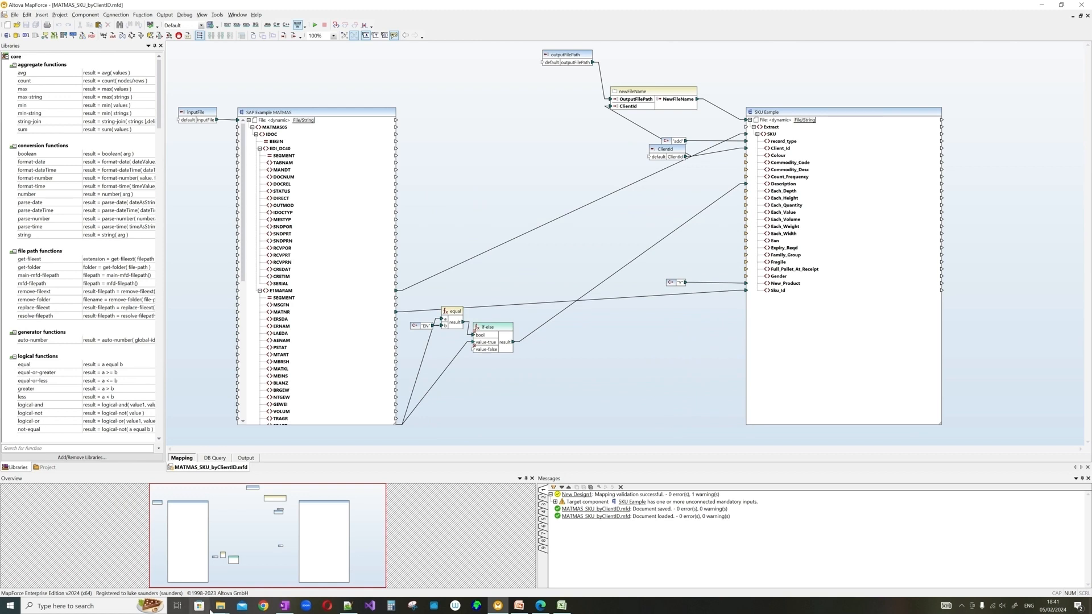
# - From the Altova overview Explorer window, open MATMAS_SKU_byClientID.mfd with Edit with Notepad++
pyautogui.click(214, 609)
pyautogui.click(188, 571)
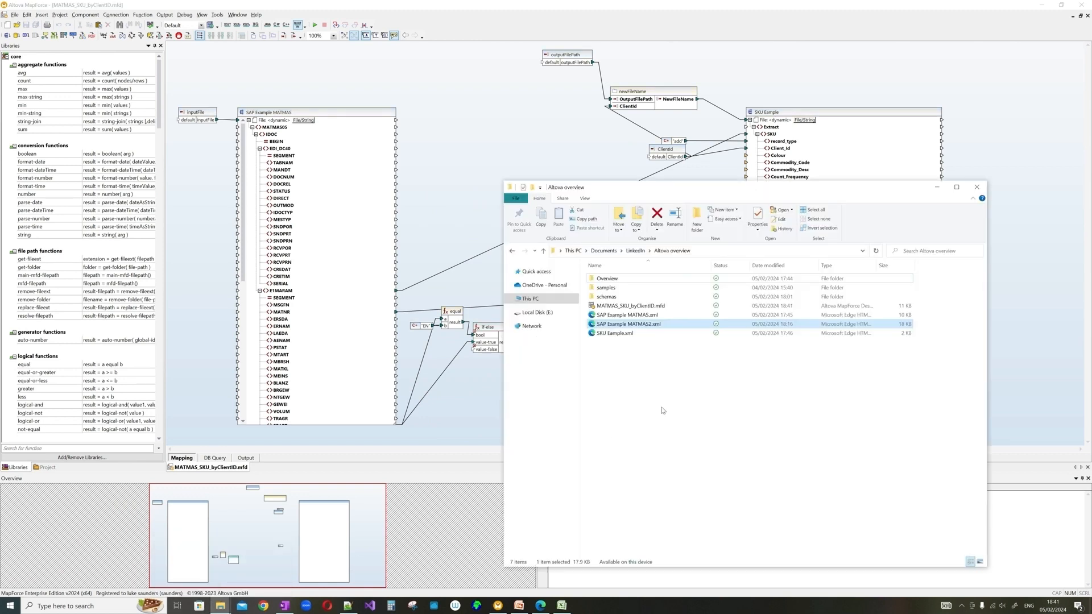
pyautogui.moveTo(661, 197); pyautogui.dragTo(545, 125)
pyautogui.click(524, 235)
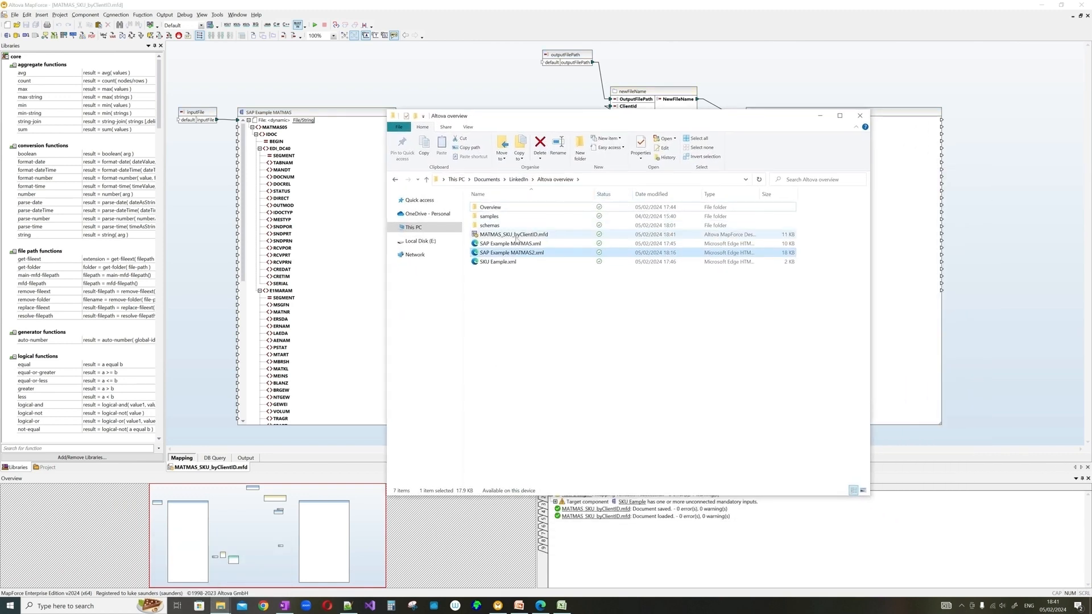
pyautogui.rightClick(538, 238)
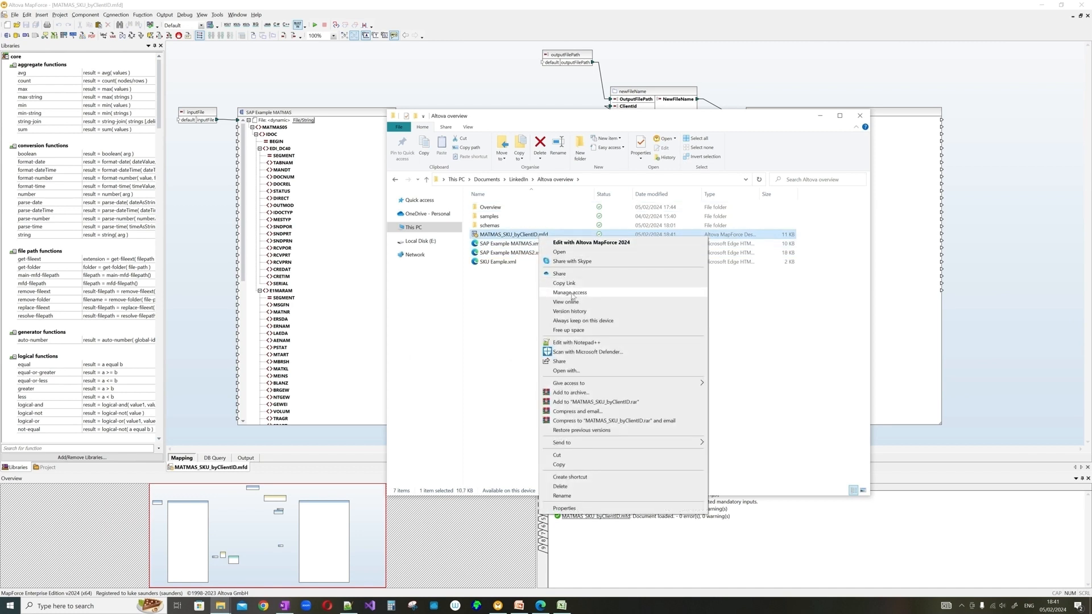
pyautogui.click(611, 343)
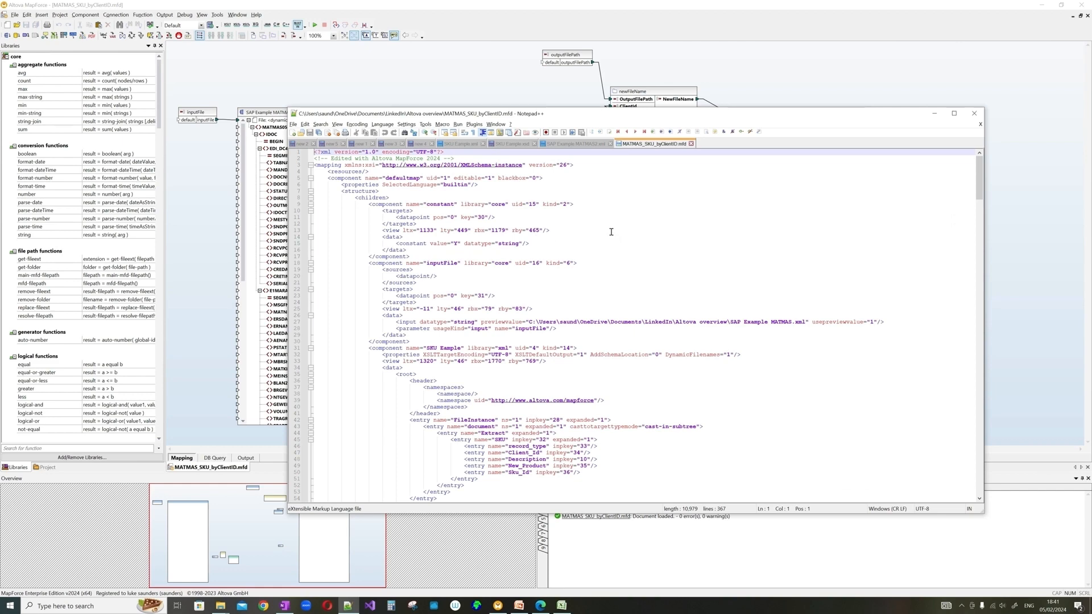
# - Scroll through the .mfd XML in Notepad++, then bring the MapForce mapping back to the front
pyautogui.scroll(-20, 609, 230)
pyautogui.scroll(-20, 602, 206)
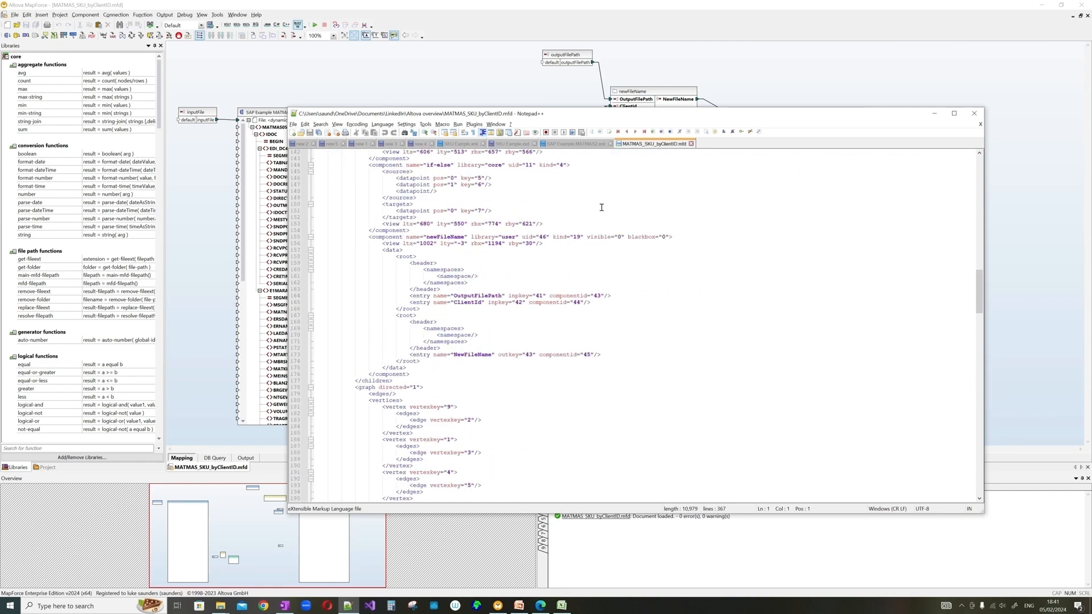
pyautogui.scroll(-20, 595, 219)
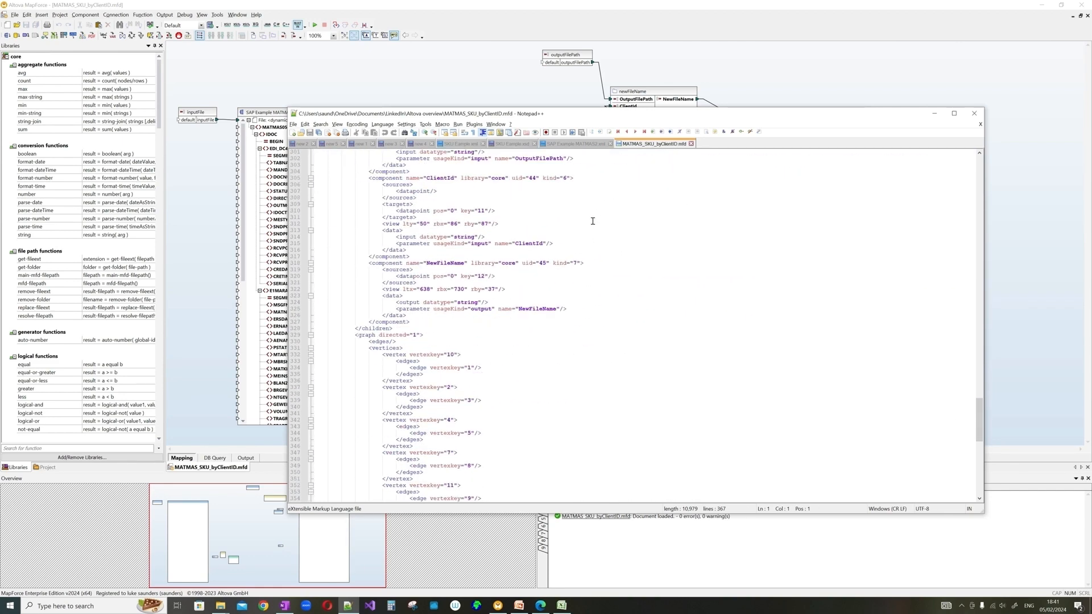
pyautogui.scroll(20, 575, 237)
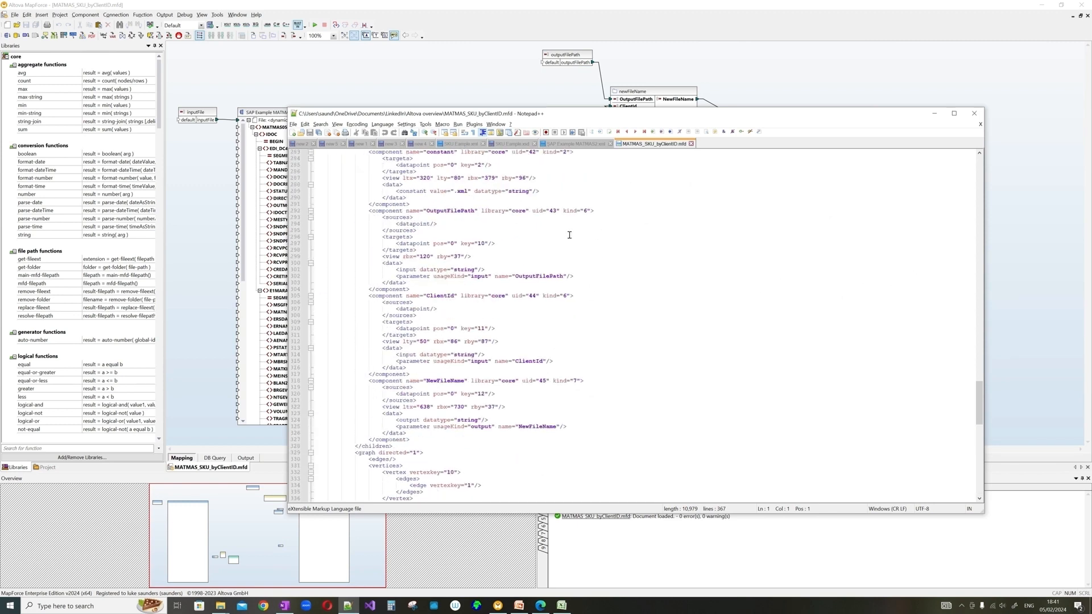
pyautogui.scroll(1, 574, 239)
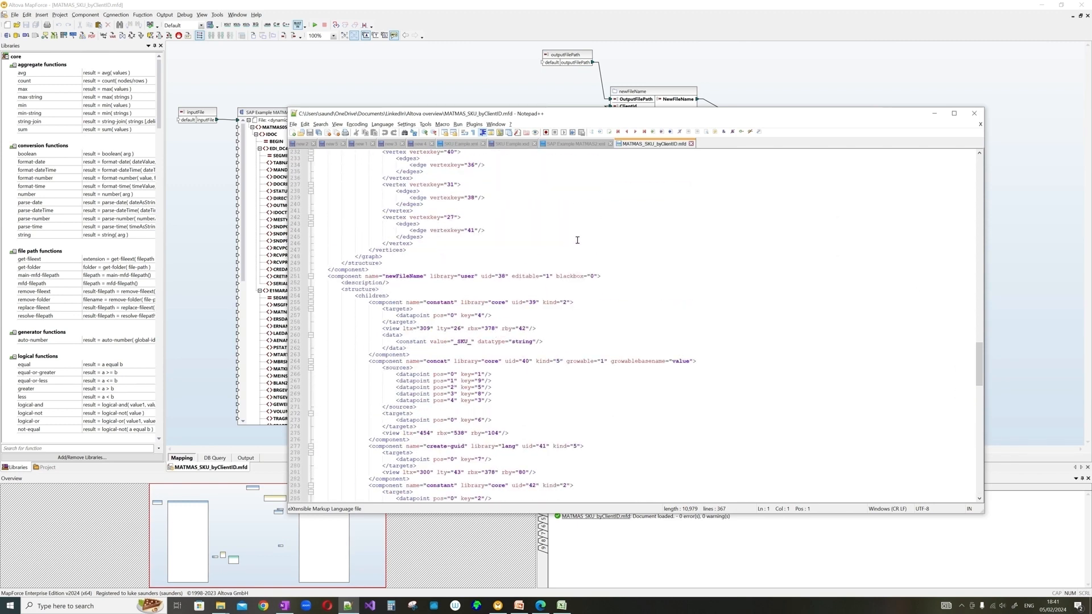
pyautogui.click(443, 76)
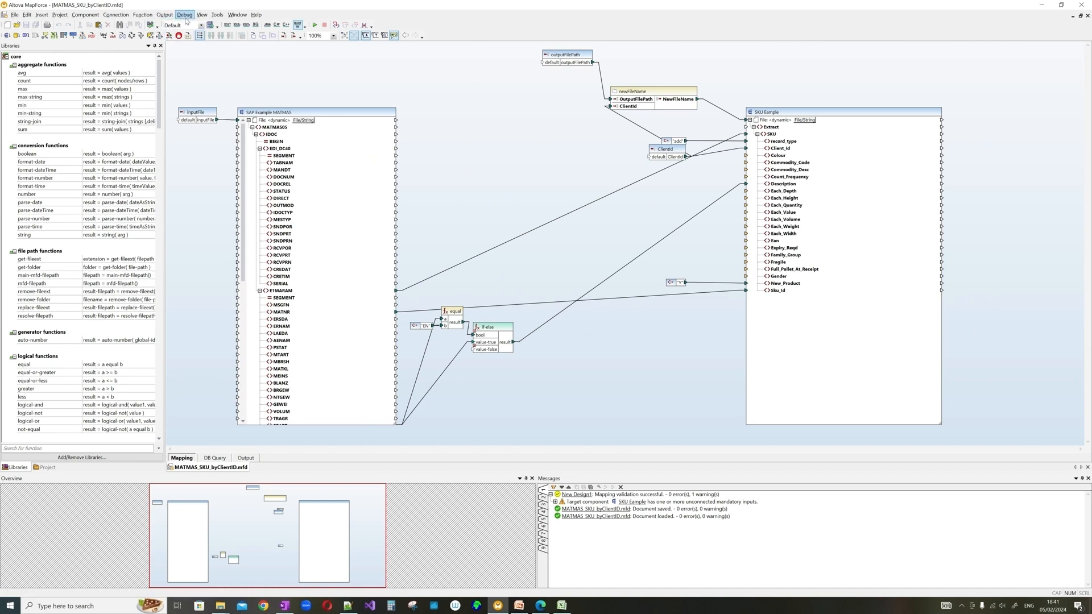
# - Insert a value-map component and add its first entry, EN → ENGLISH
pyautogui.click(43, 16)
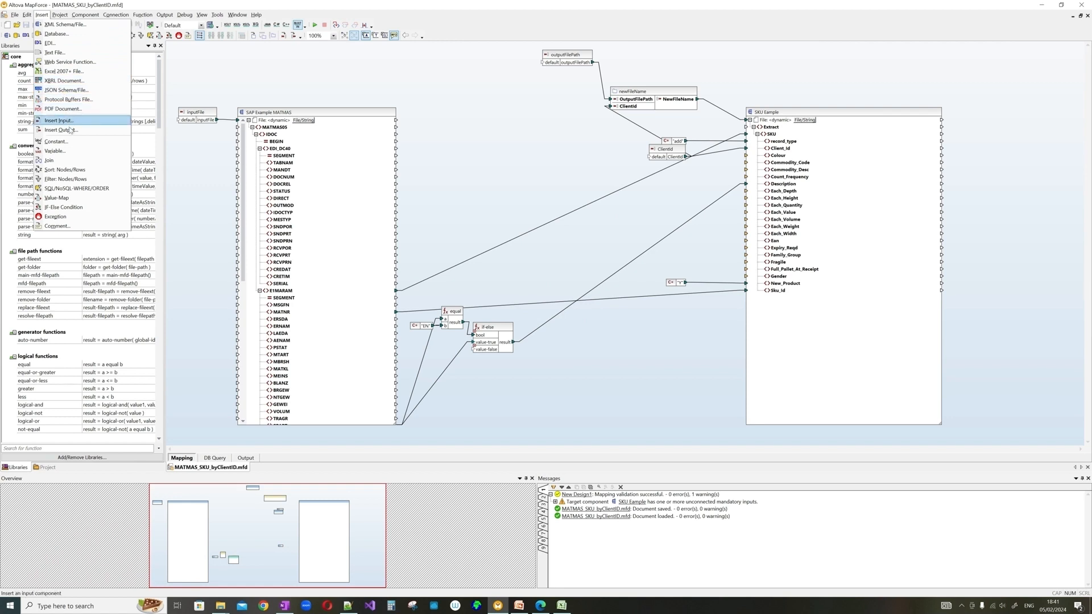
pyautogui.click(70, 198)
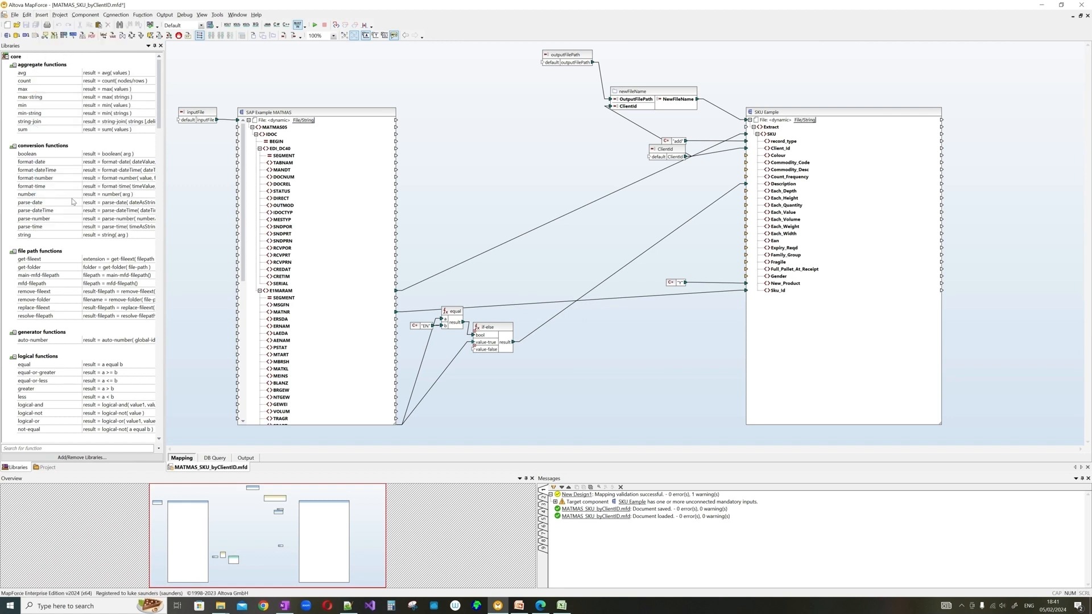
pyautogui.moveTo(637, 248); pyautogui.dragTo(499, 149)
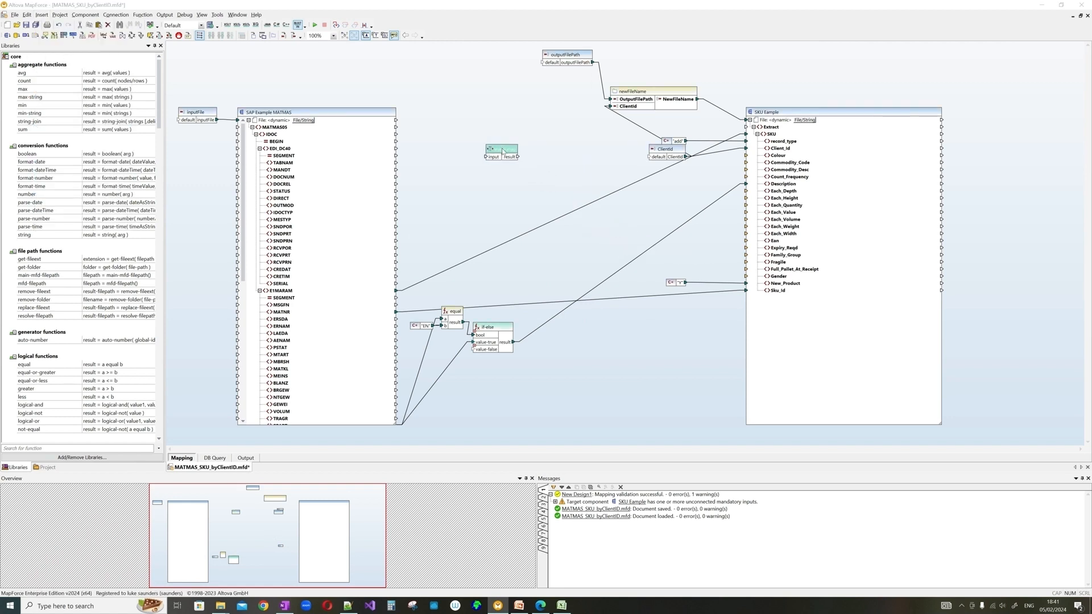
pyautogui.doubleClick(499, 149)
pyautogui.click(508, 271)
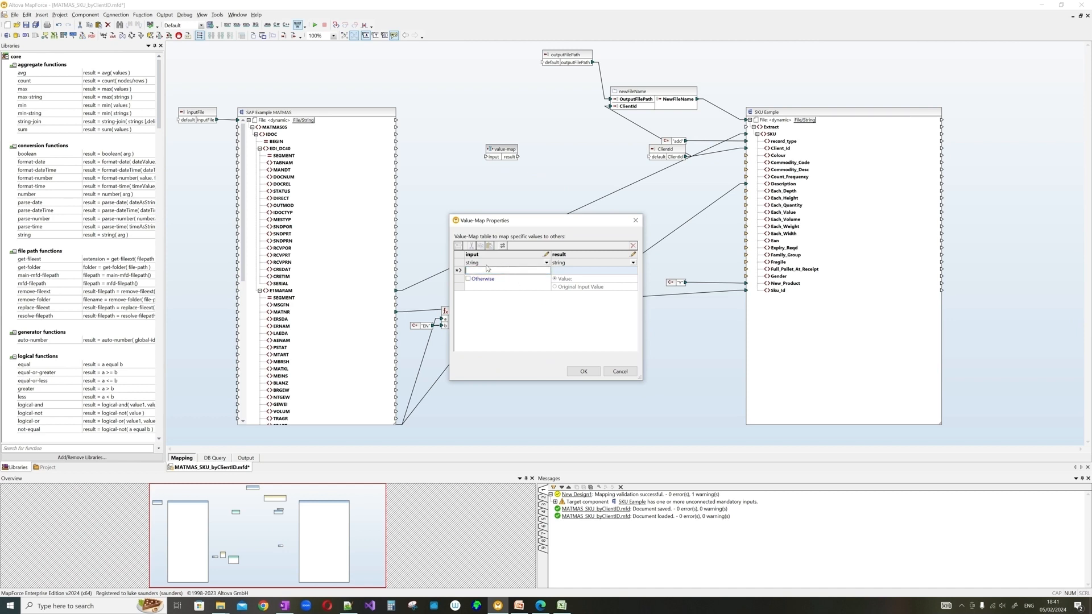
pyautogui.click(546, 271)
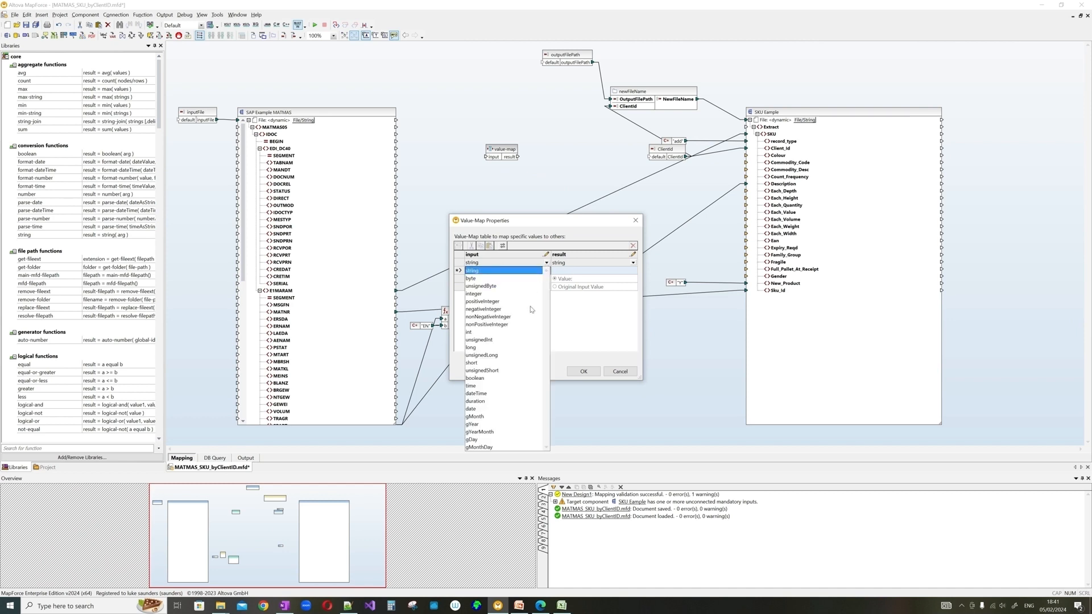
pyautogui.click(623, 271)
pyautogui.click(524, 271)
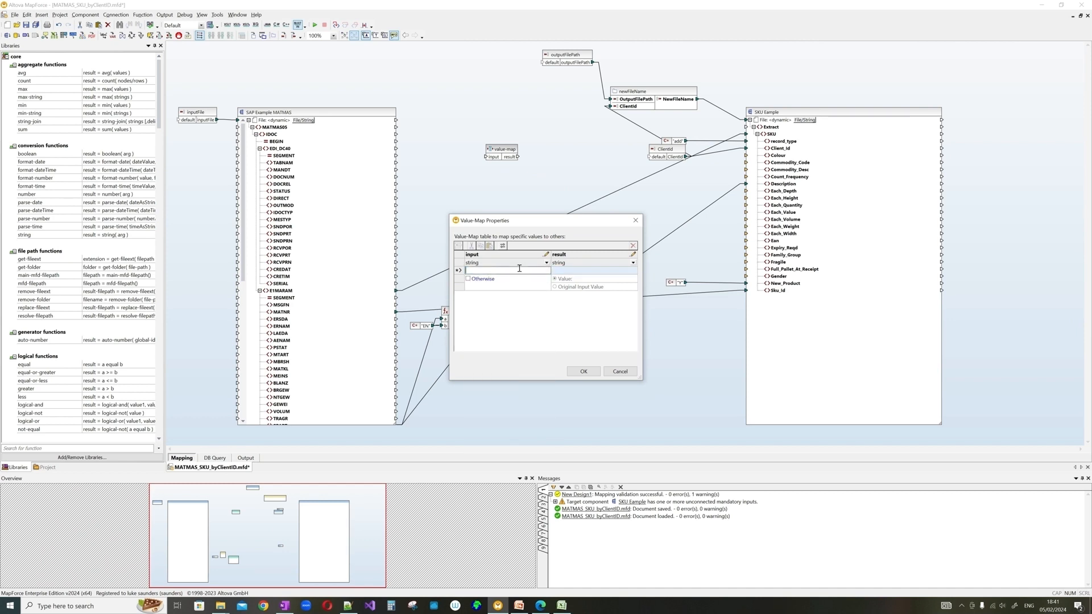
pyautogui.write('EN')
pyautogui.press('Tab')
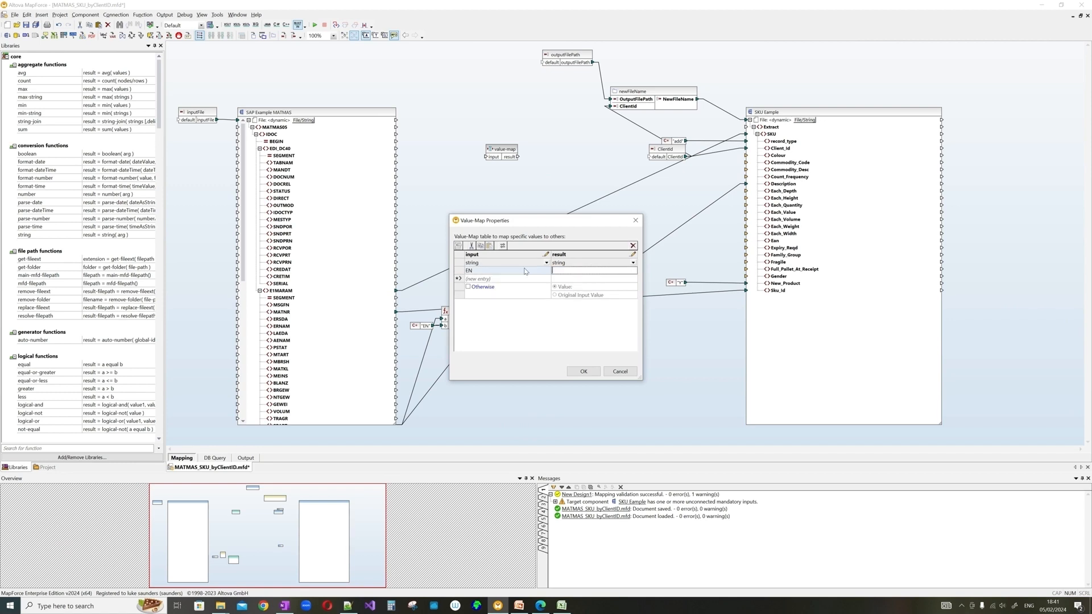
pyautogui.write('ENGLIDH')
pyautogui.press('BackSpace')
pyautogui.press('BackSpace')
pyautogui.press('BackSpace')
pyautogui.write('ISH')
# - Add the second entry ES → SPAINISH and confirm the value-map
pyautogui.click(516, 279)
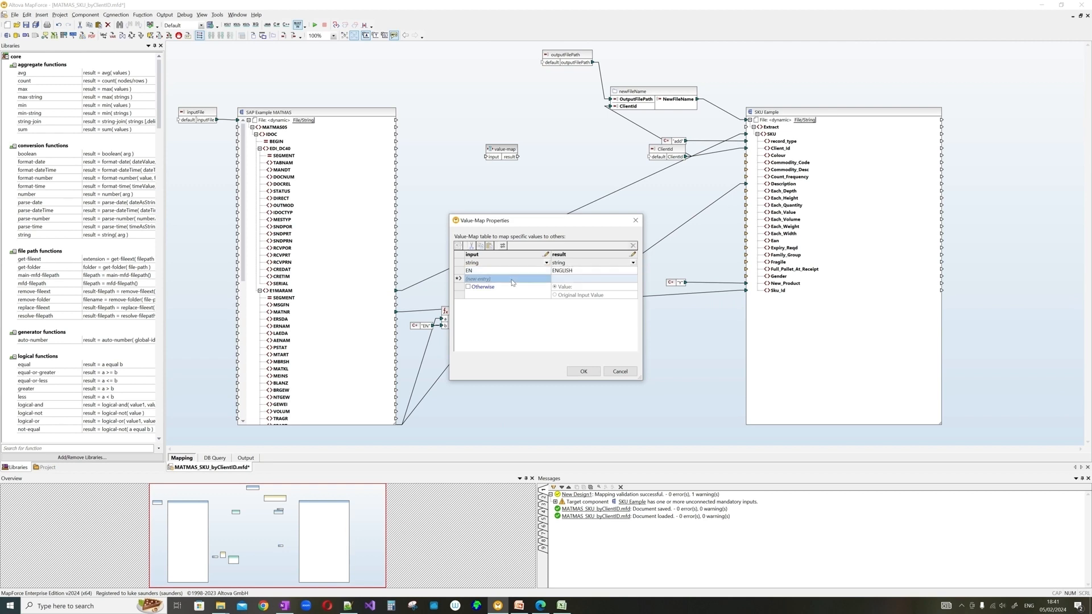
pyautogui.write('ES')
pyautogui.press('Tab')
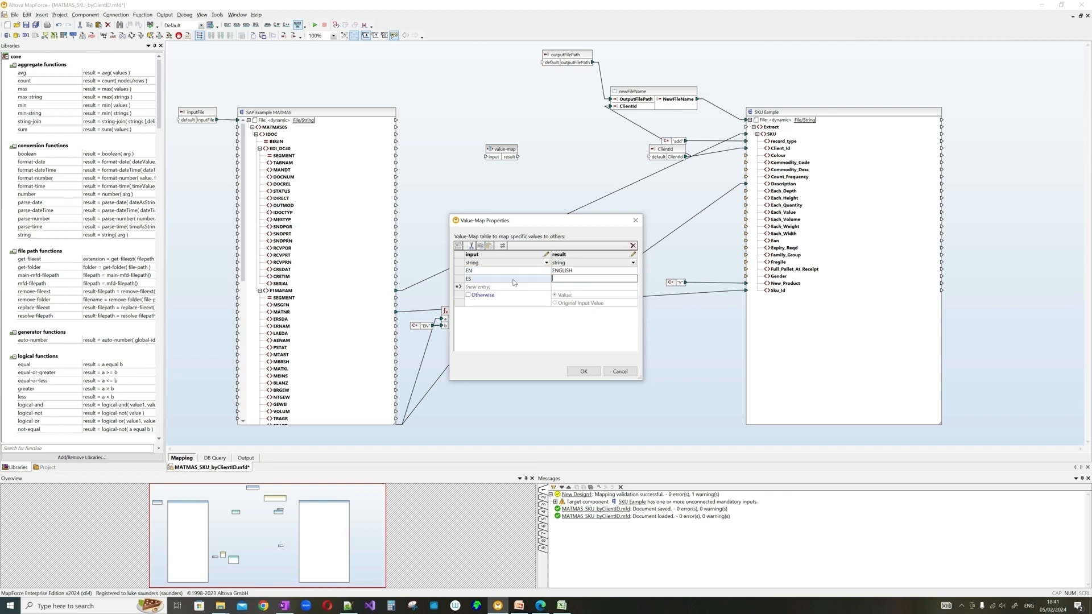
pyautogui.write('SPAINISH')
pyautogui.click(583, 372)
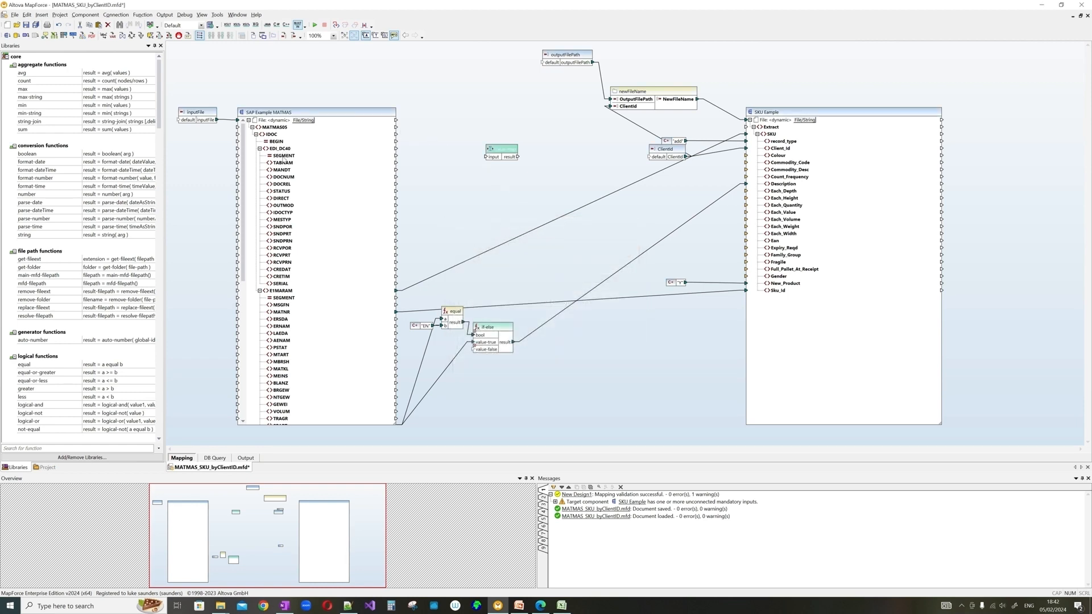
# - Enable the value-map's Otherwise fallback and save the mapping with Ctrl+S
pyautogui.moveTo(283, 163); pyautogui.dragTo(489, 157)
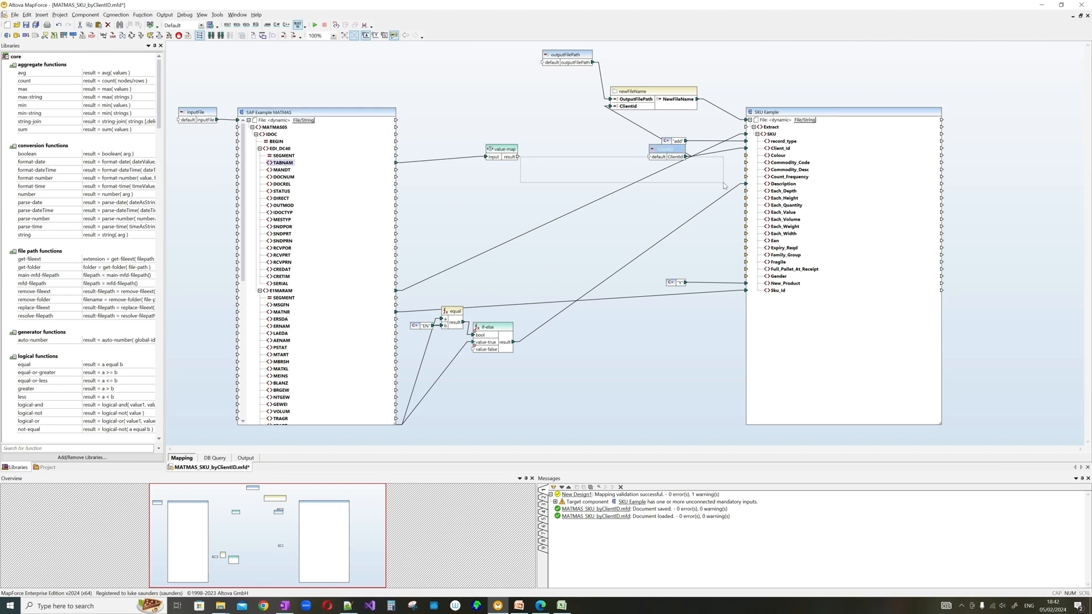
pyautogui.click(468, 159)
pyautogui.press('Delete')
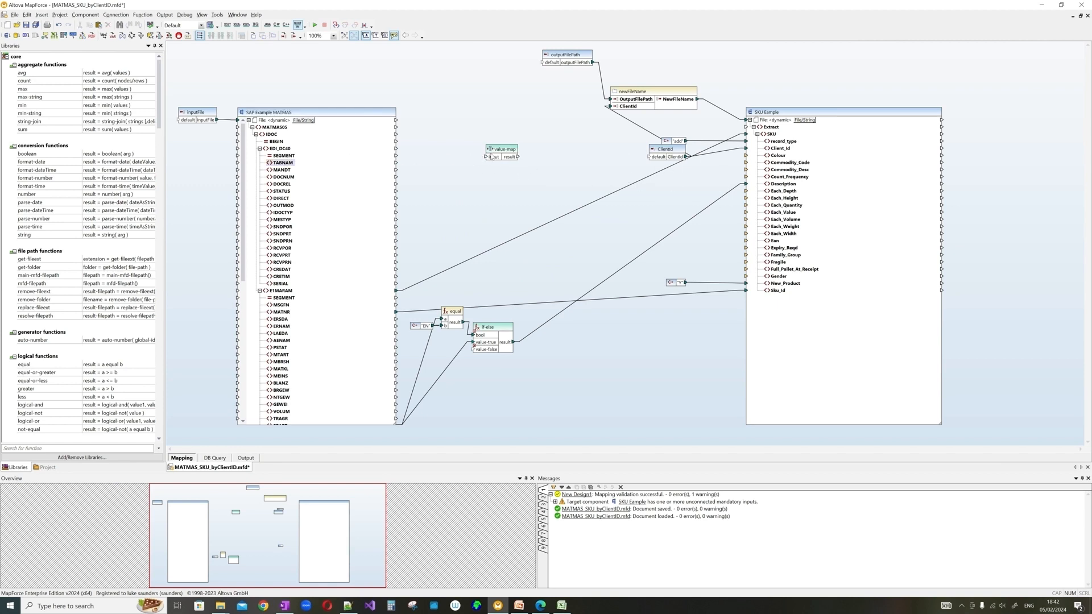
pyautogui.doubleClick(493, 156)
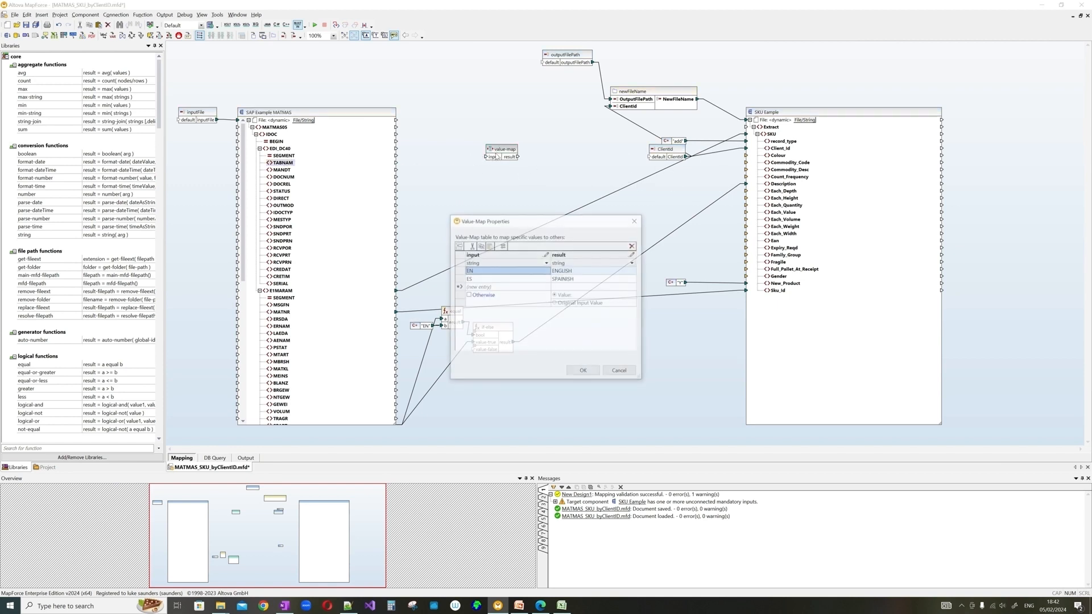
pyautogui.click(469, 295)
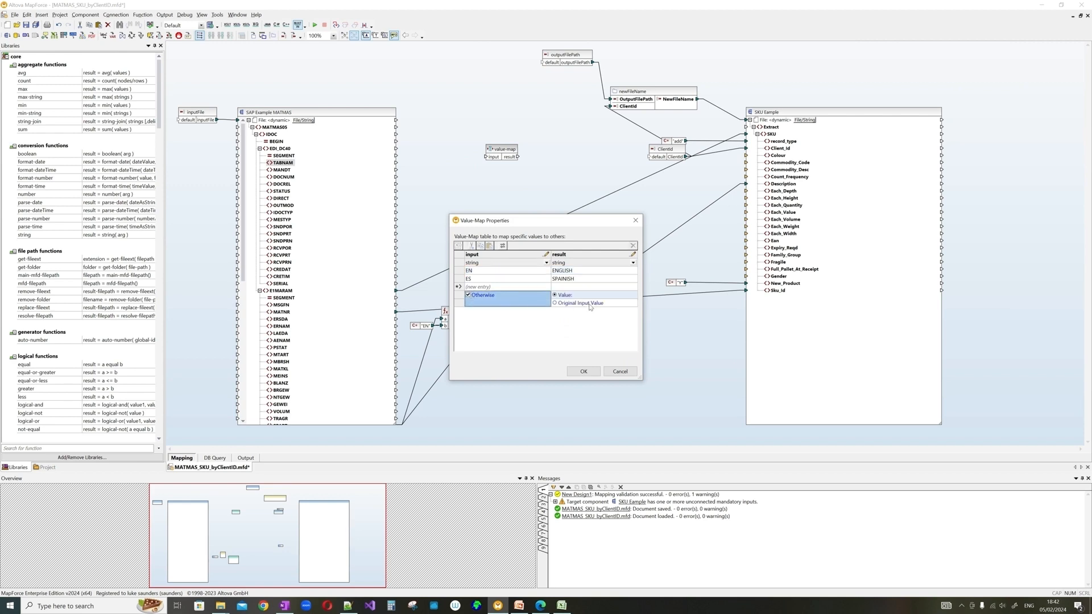
pyautogui.click(621, 372)
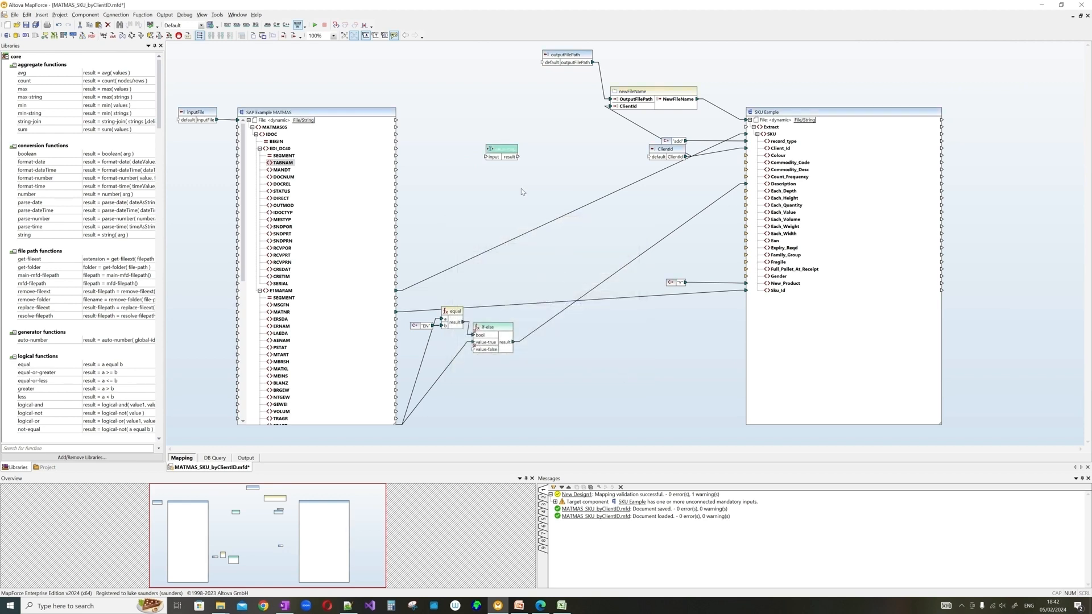
pyautogui.hotkey('ctrl', 's')
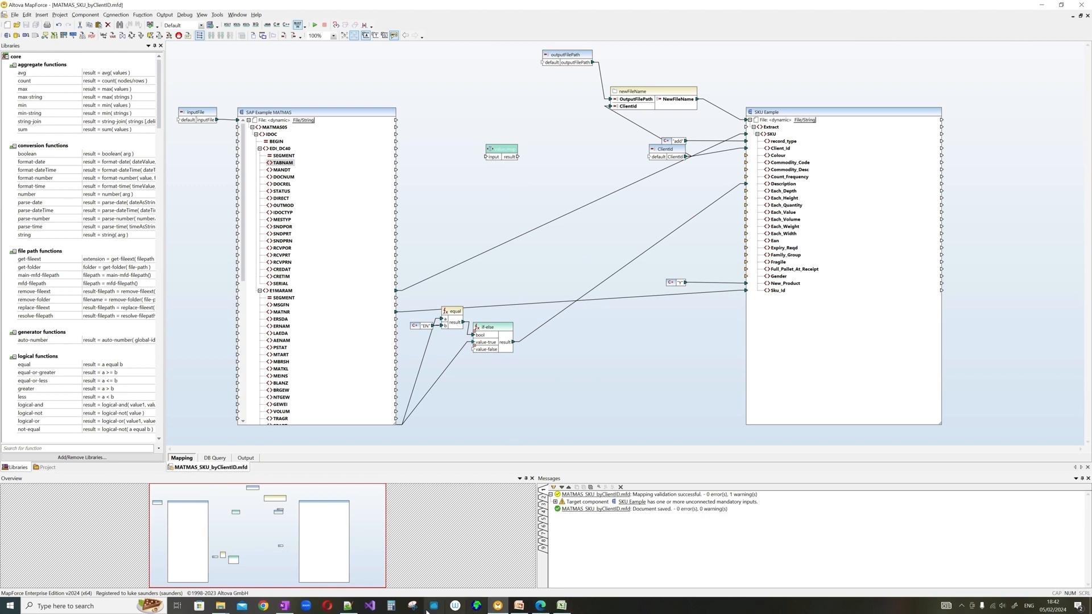
# - Reload the modified MATMAS_SKU_byClientID.mfd in Notepad++
pyautogui.click(353, 610)
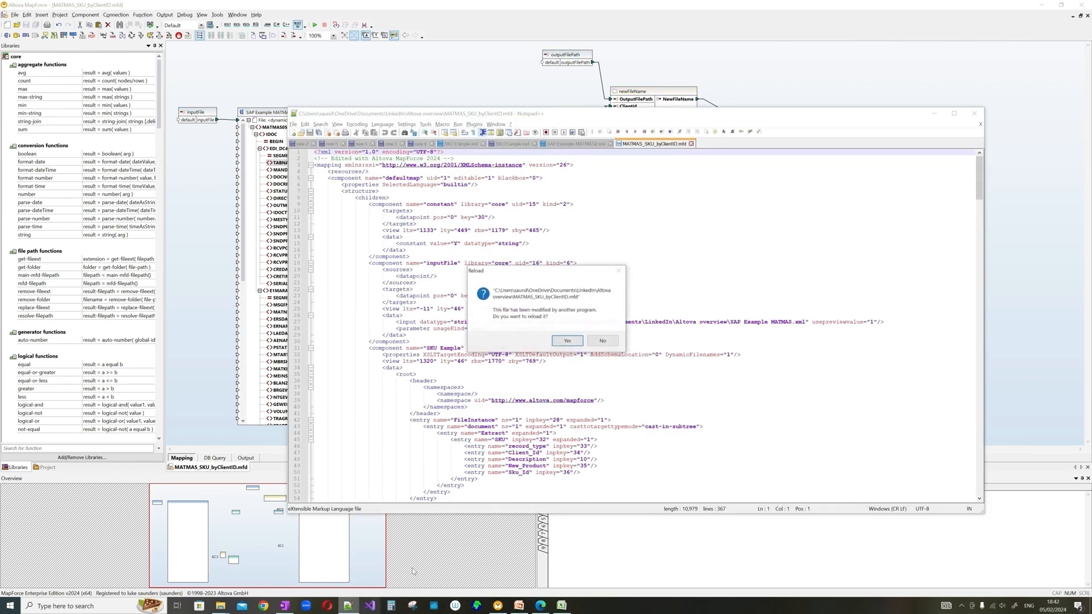
pyautogui.click(569, 343)
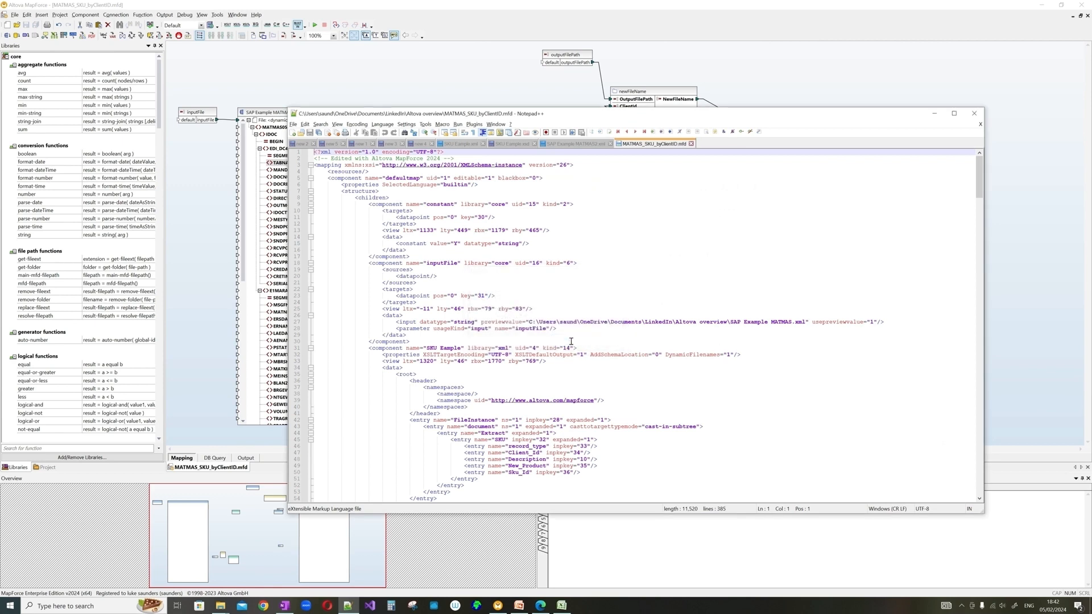
pyautogui.moveTo(556, 114)
pyautogui.mouseDown()
pyautogui.moveTo(556, 208)
pyautogui.moveTo(548, 105)
pyautogui.mouseUp()
# - Find SPAINISH and select the EN and ES value-map entries on lines 188–189, then minimize Notepad++
pyautogui.click(626, 215)
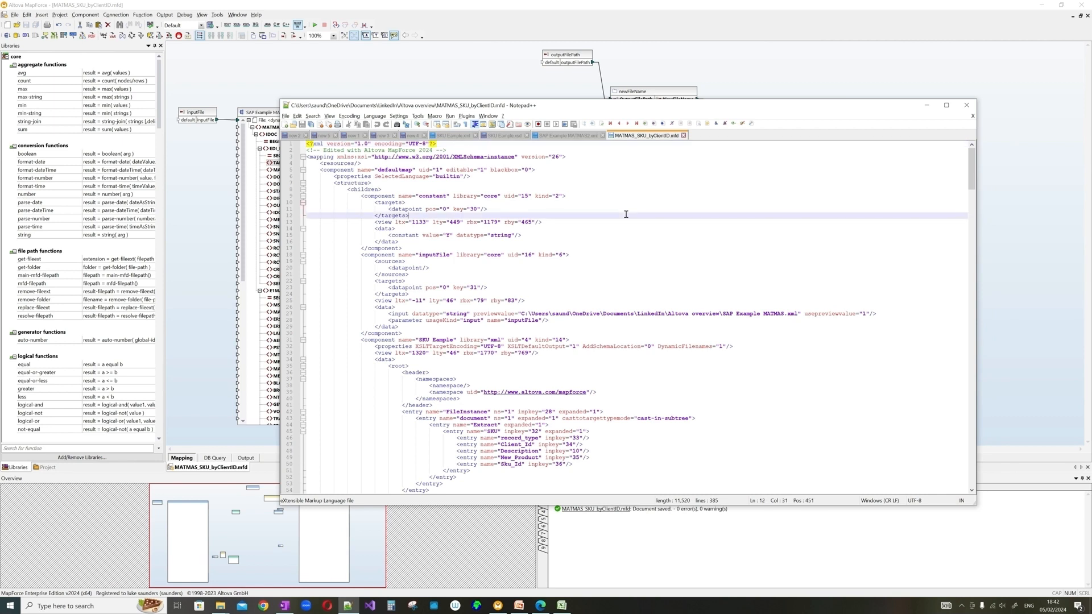
pyautogui.hotkey('ctrl', 'f')
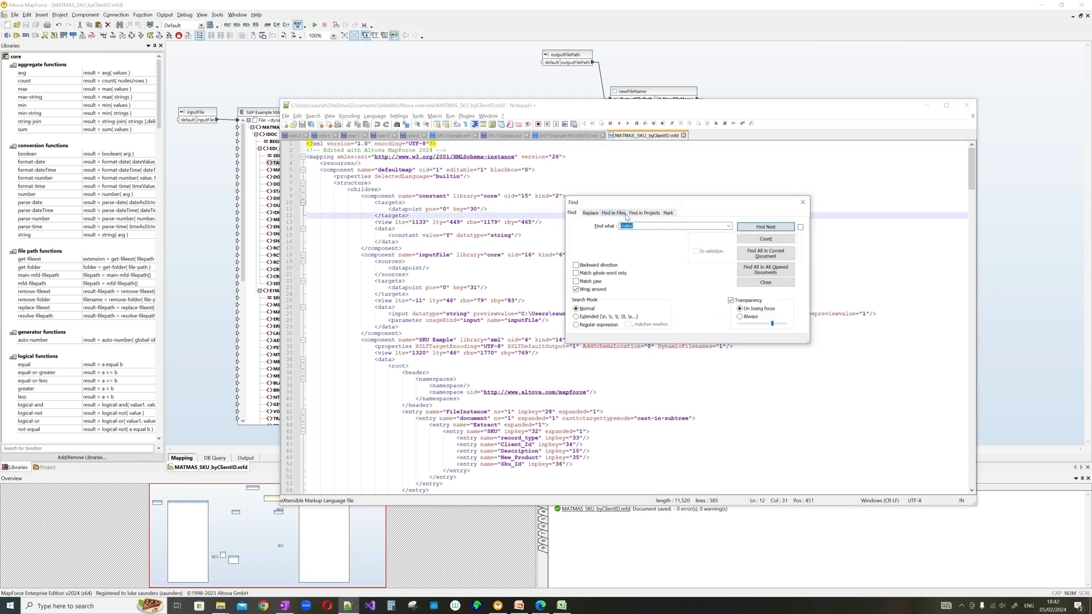
pyautogui.write('SPAINISH')
pyautogui.press('Return')
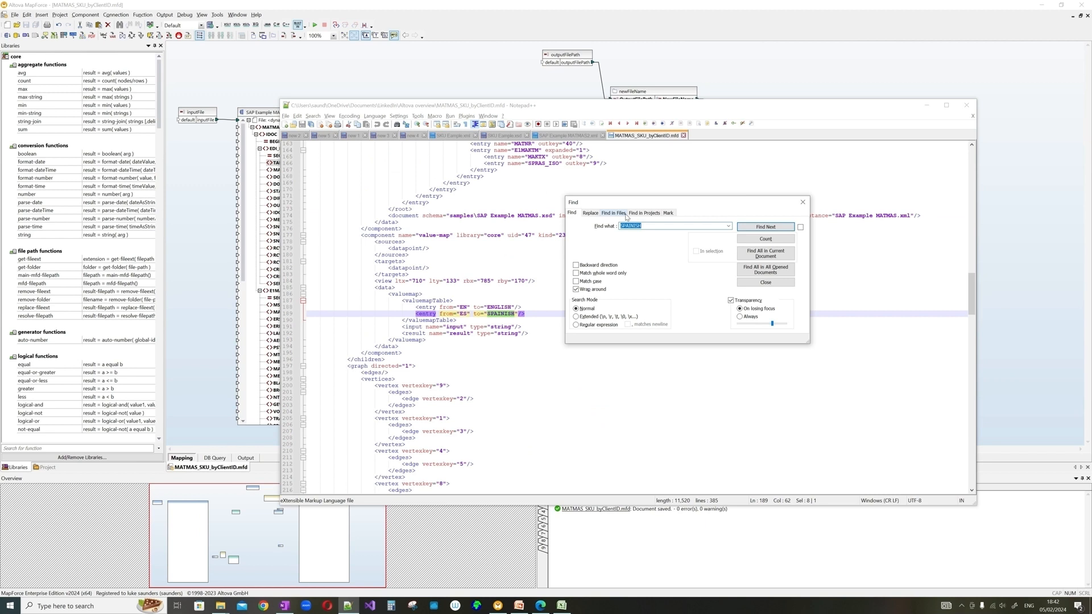
pyautogui.click(802, 202)
pyautogui.moveTo(416, 307); pyautogui.dragTo(527, 313)
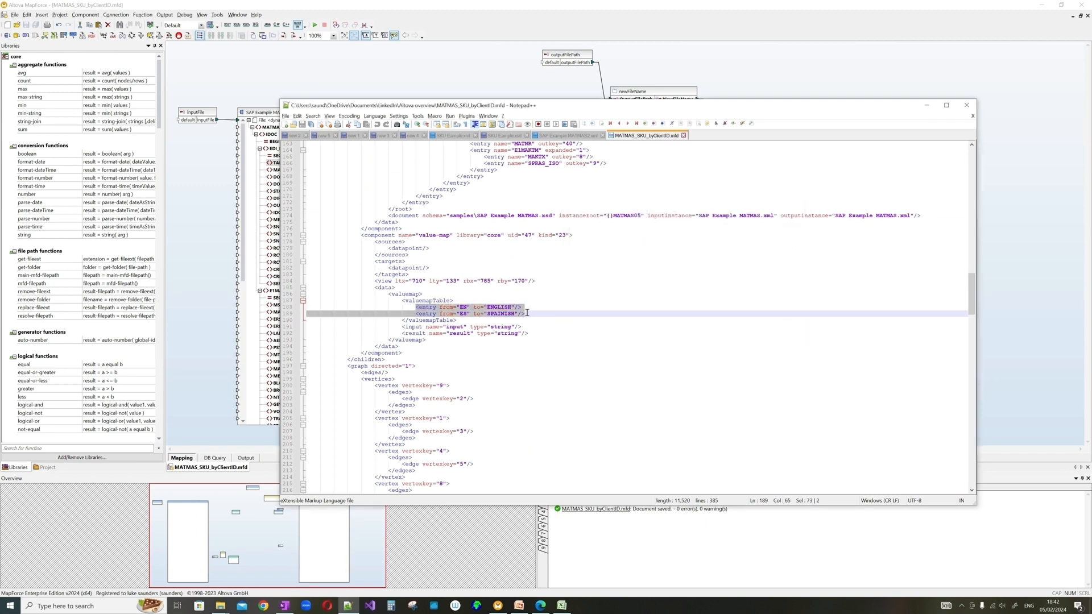
pyautogui.click(532, 317)
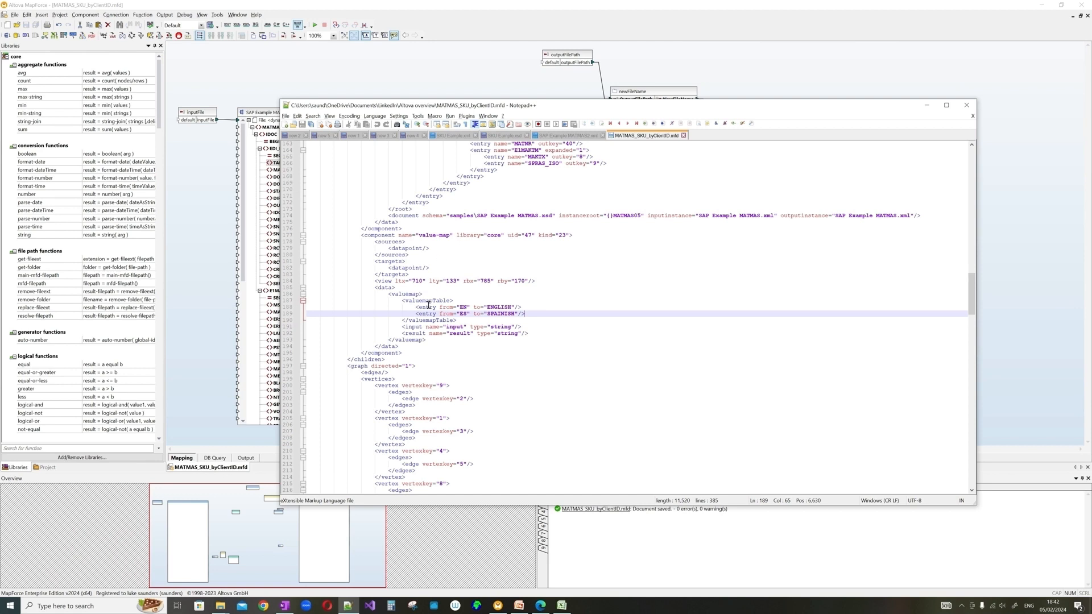
pyautogui.moveTo(416, 307); pyautogui.dragTo(535, 315)
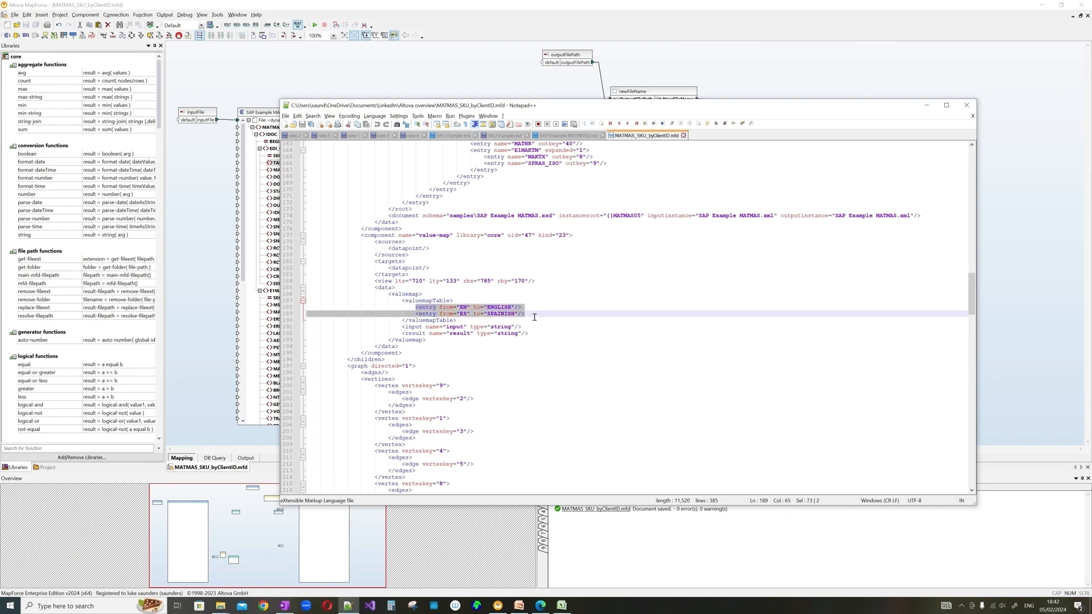
pyautogui.click(926, 108)
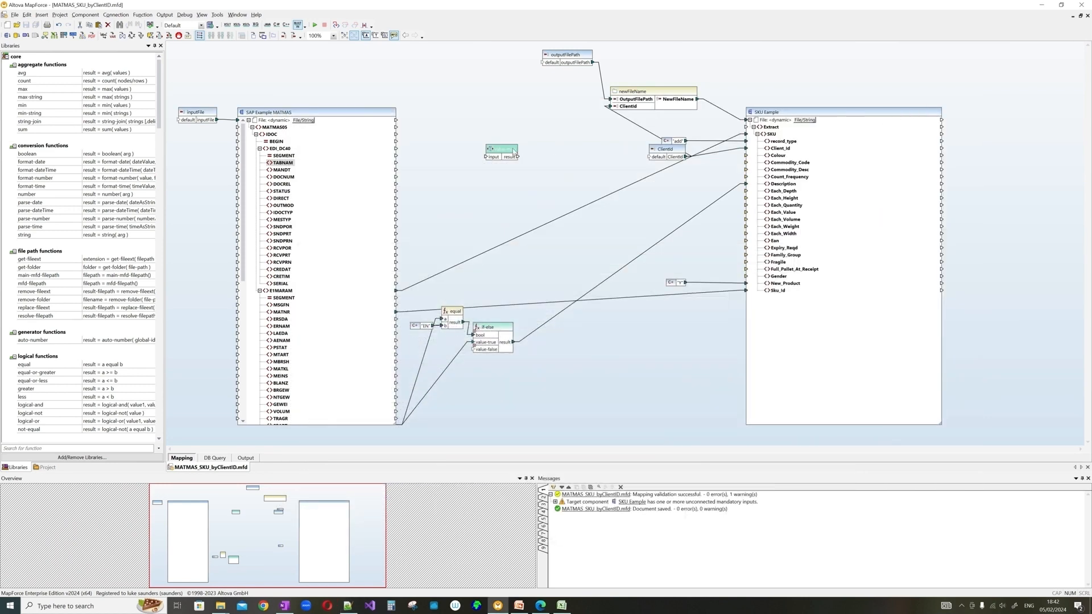
# - Delete the stray value-map component and confirm its removal
pyautogui.press('Delete')
pyautogui.press('Return')
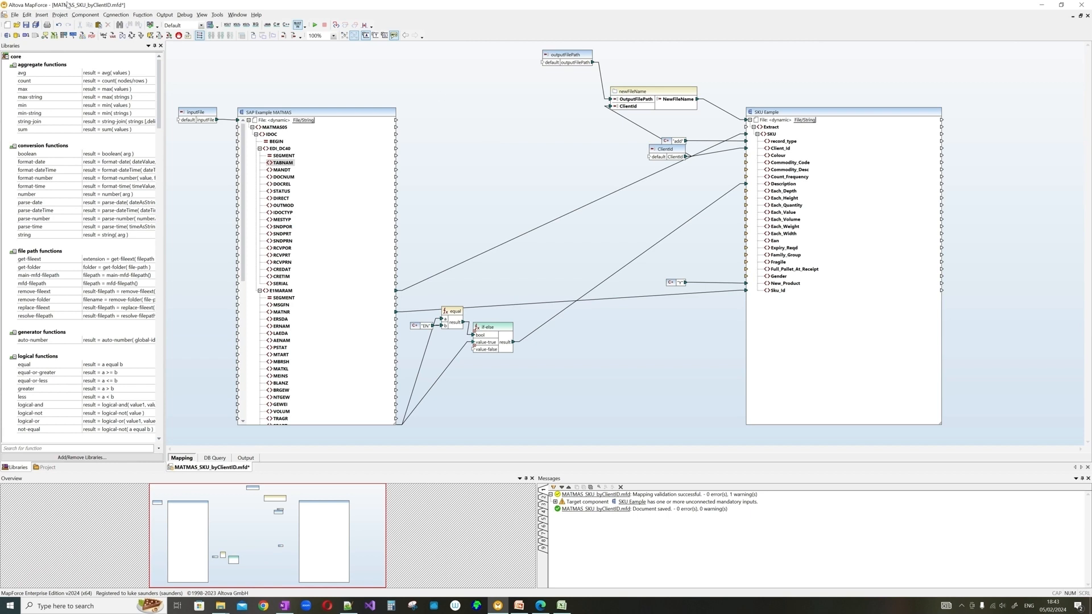
pyautogui.click(41, 15)
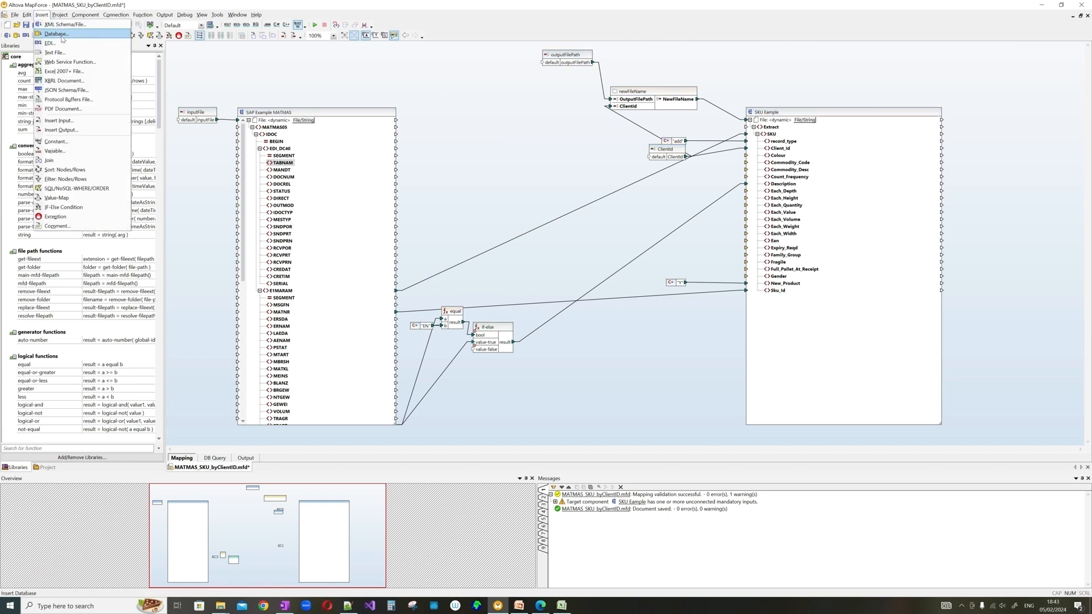
pyautogui.click(456, 165)
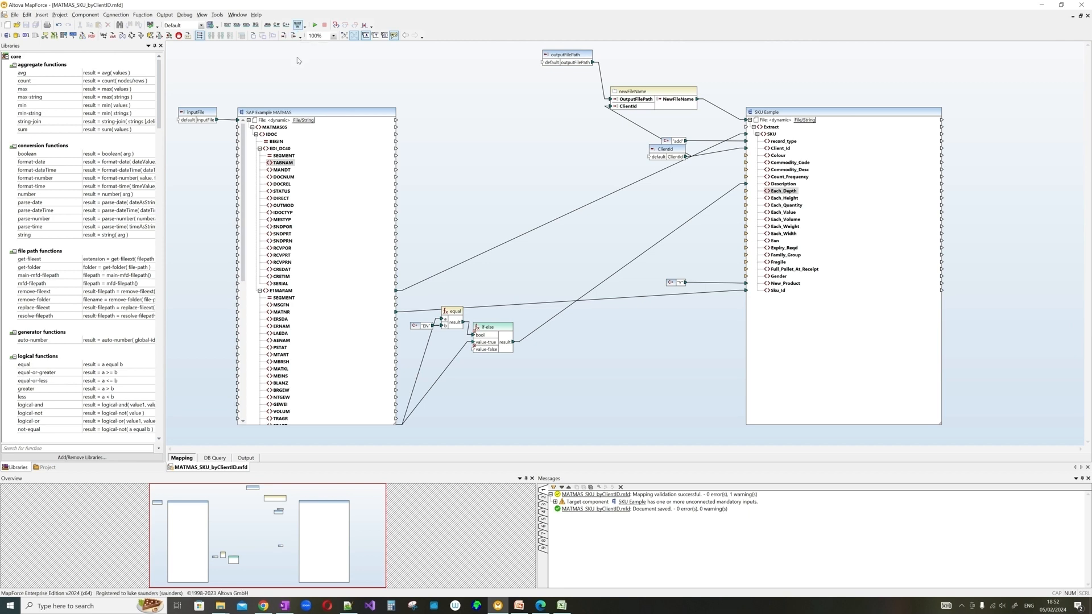
pyautogui.click(12, 15)
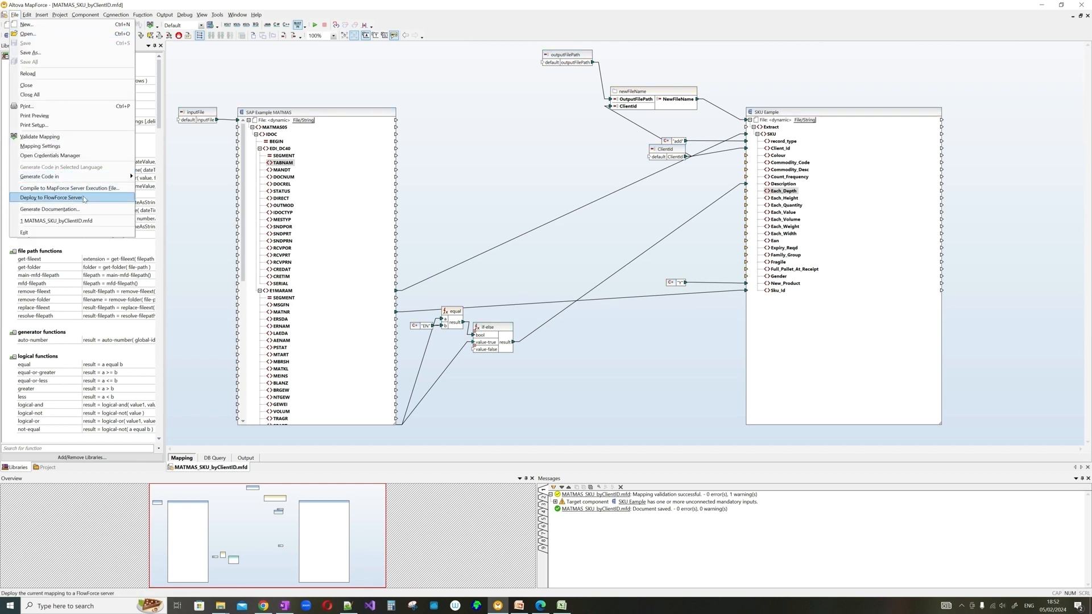
pyautogui.click(91, 199)
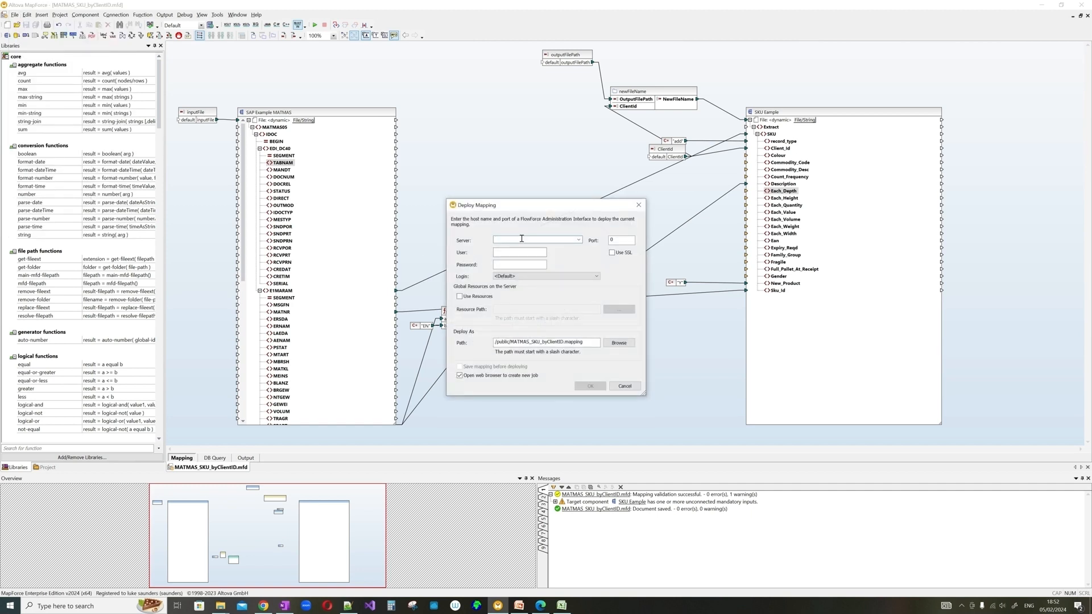
pyautogui.write('http://localhost:8082/')
pyautogui.click(638, 240)
pyautogui.write('8')
pyautogui.click(554, 239)
pyautogui.click(553, 239)
pyautogui.press('BackSpace')
pyautogui.press('BackSpace')
pyautogui.press('BackSpace')
pyautogui.click(539, 251)
pyautogui.write('root')
pyautogui.press('Tab')
pyautogui.click(622, 343)
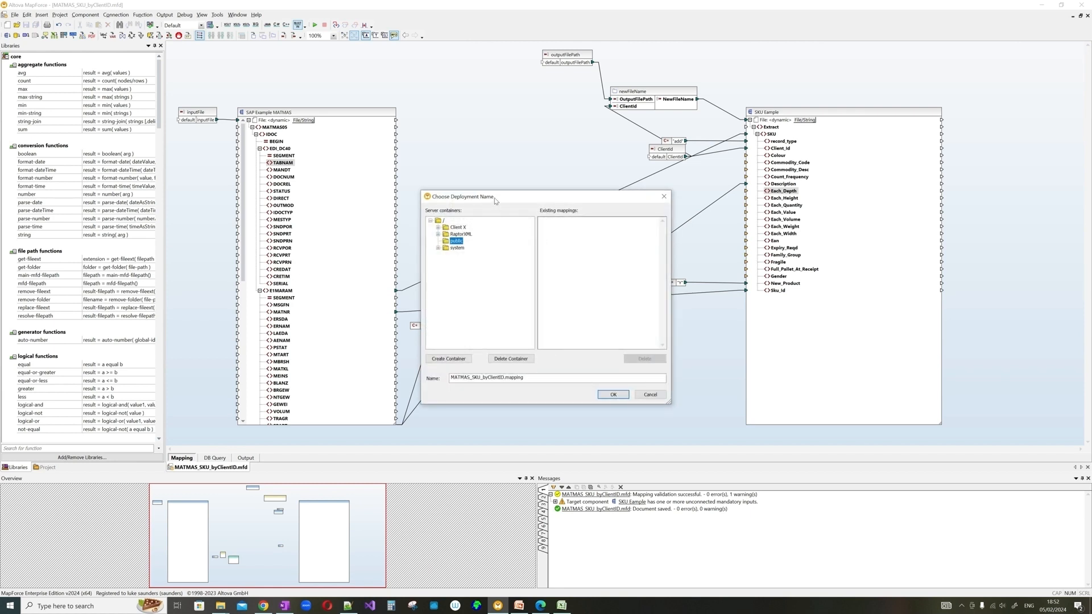
# - Create an SKU container under Client X and choose it as the deployment location
pyautogui.moveTo(428, 196); pyautogui.dragTo(701, 208)
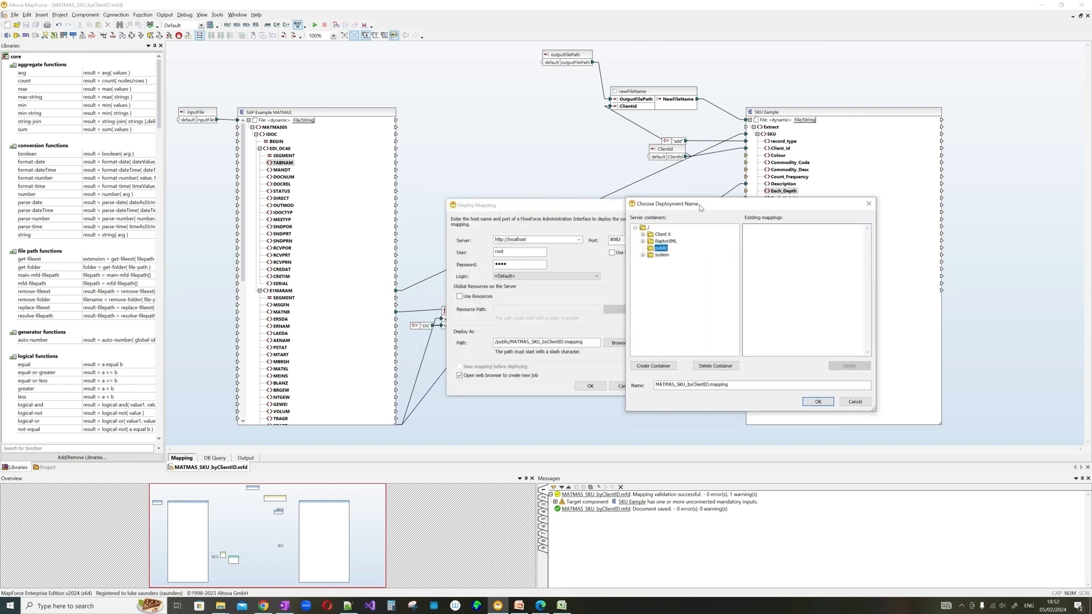
pyautogui.click(667, 235)
pyautogui.click(663, 369)
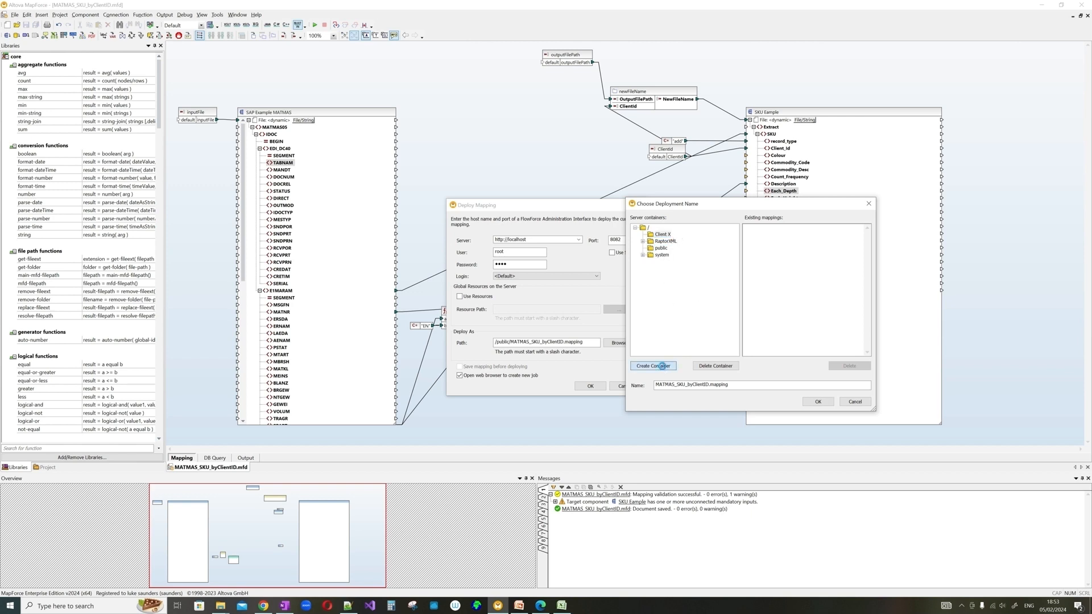
pyautogui.click(663, 370)
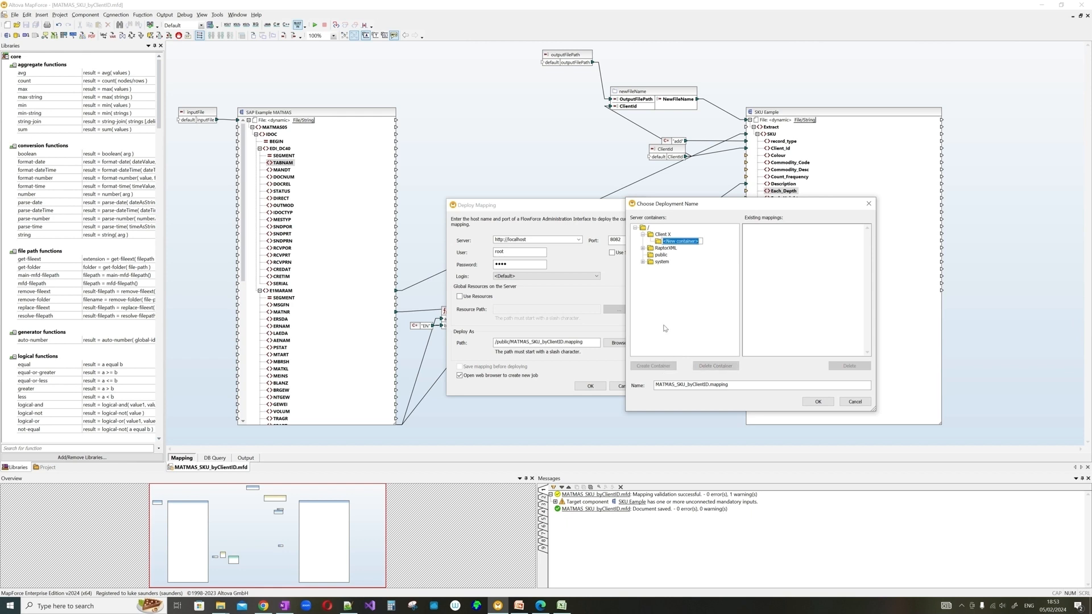
pyautogui.write('SKU')
pyautogui.press('Return')
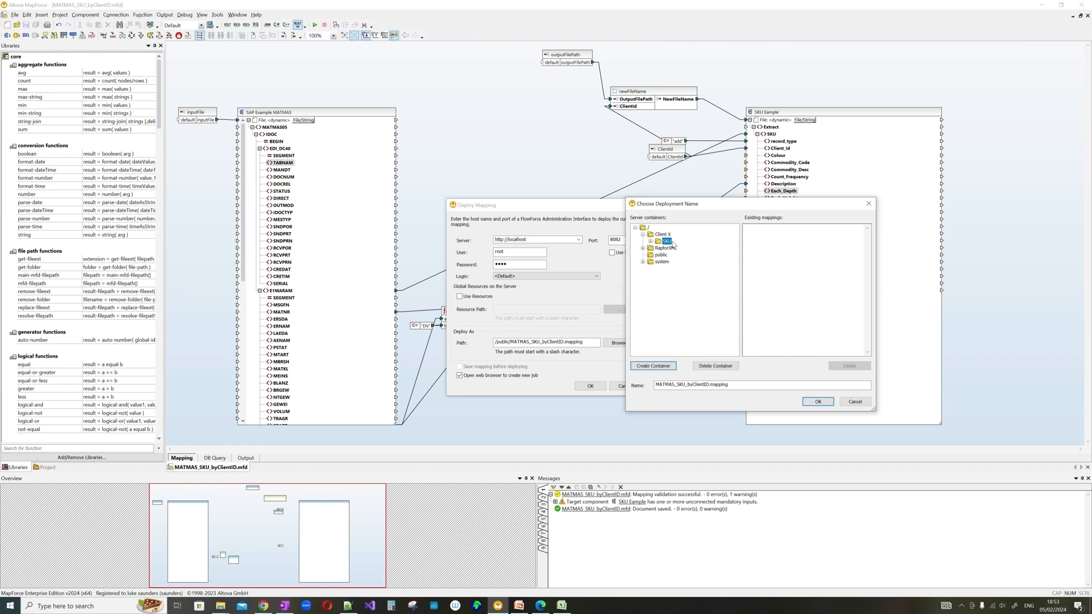
pyautogui.moveTo(711, 385); pyautogui.dragTo(652, 386)
pyautogui.click(729, 386)
pyautogui.click(817, 402)
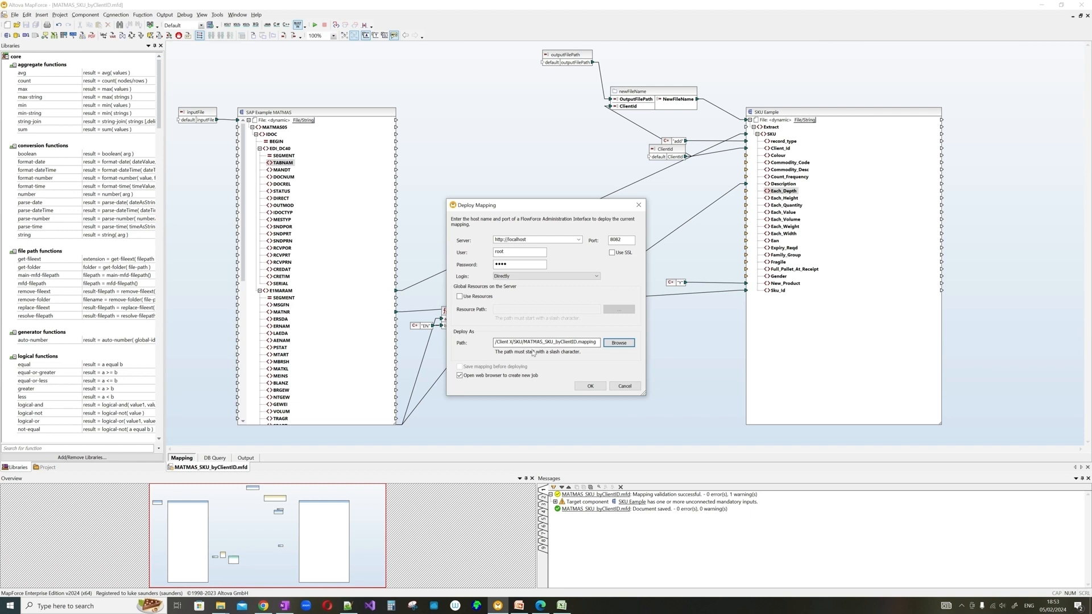
# - Deploy the mapping with browser opening for a new job kept on, then save with Ctrl+S
pyautogui.click(461, 378)
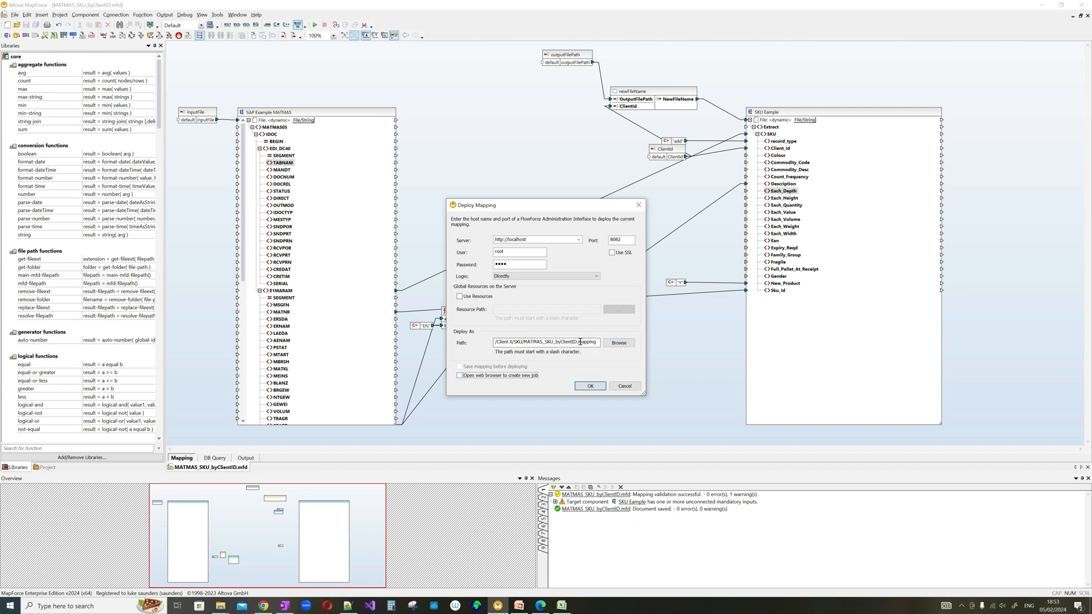
pyautogui.click(589, 386)
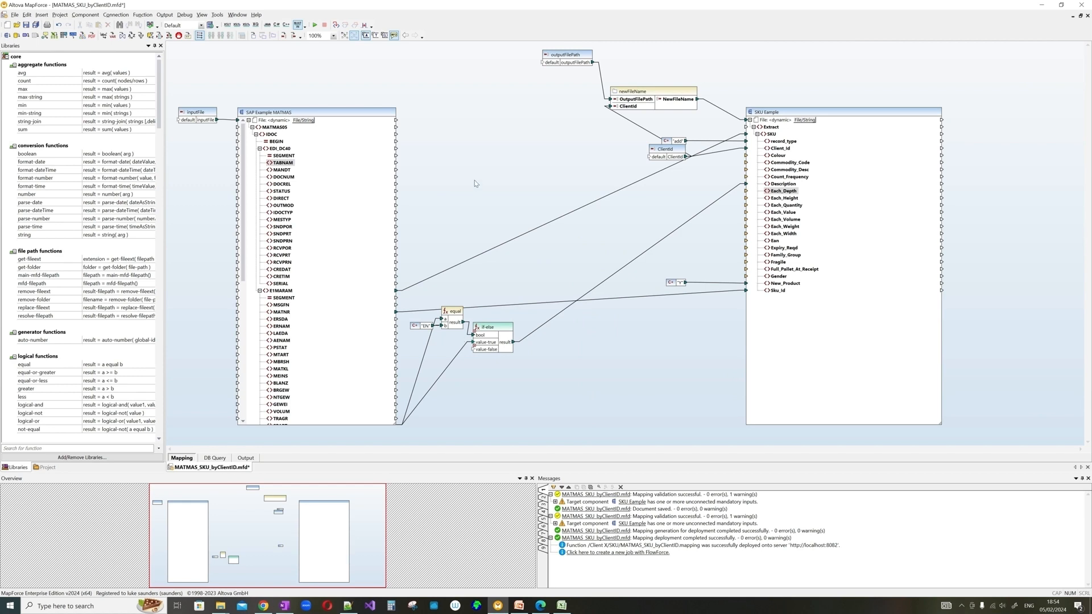
pyautogui.hotkey('ctrl', 's')
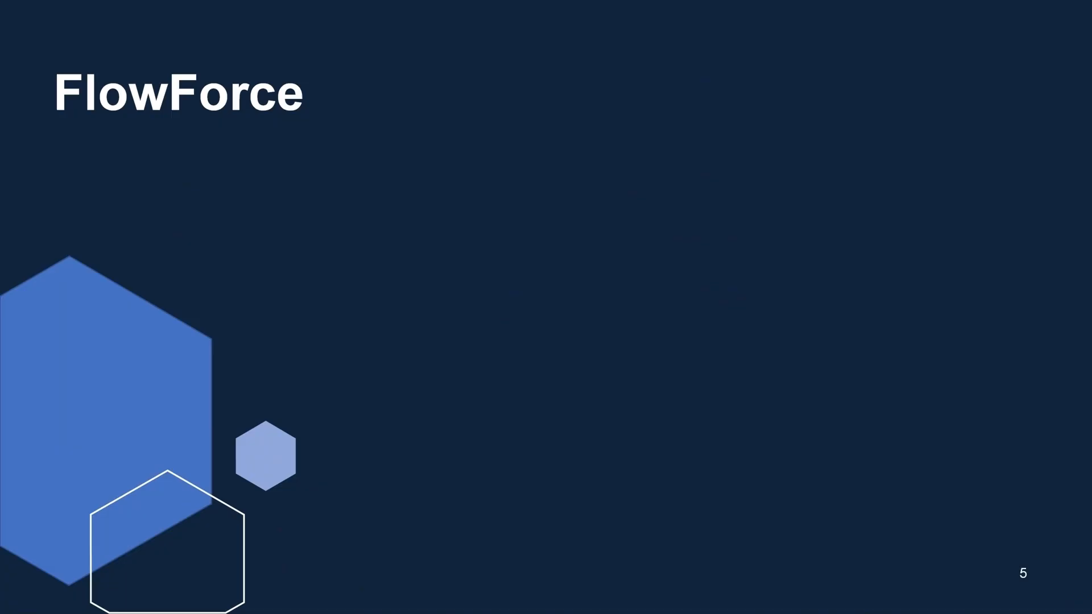
# - Reveal the 'What is it's purpose?' heading and the 'Can be used as a scheduler and file monitor' bullet
pyautogui.press('Right')
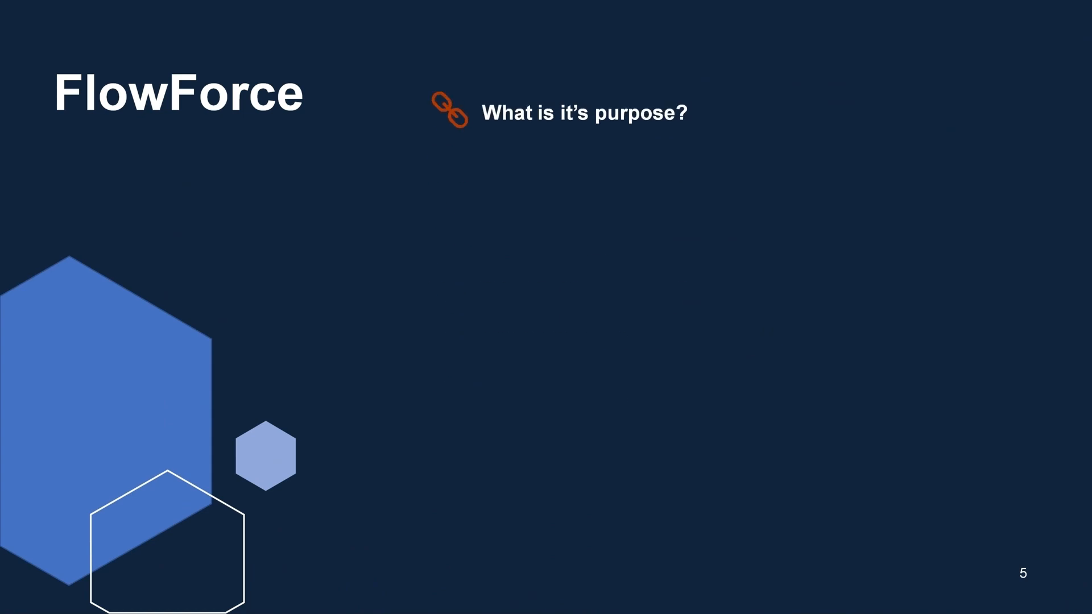
pyautogui.press('Right')
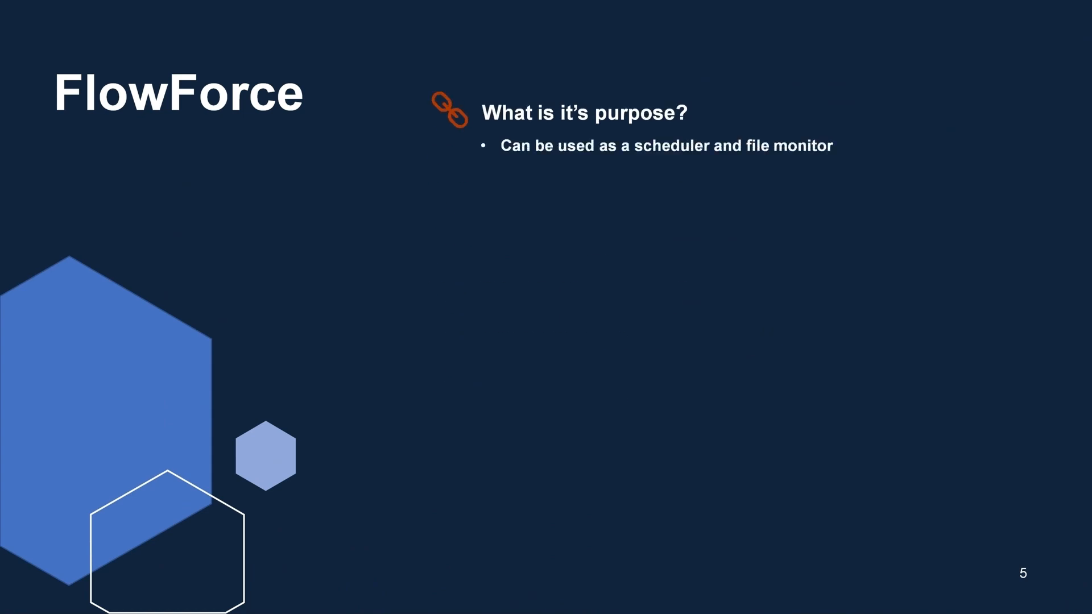
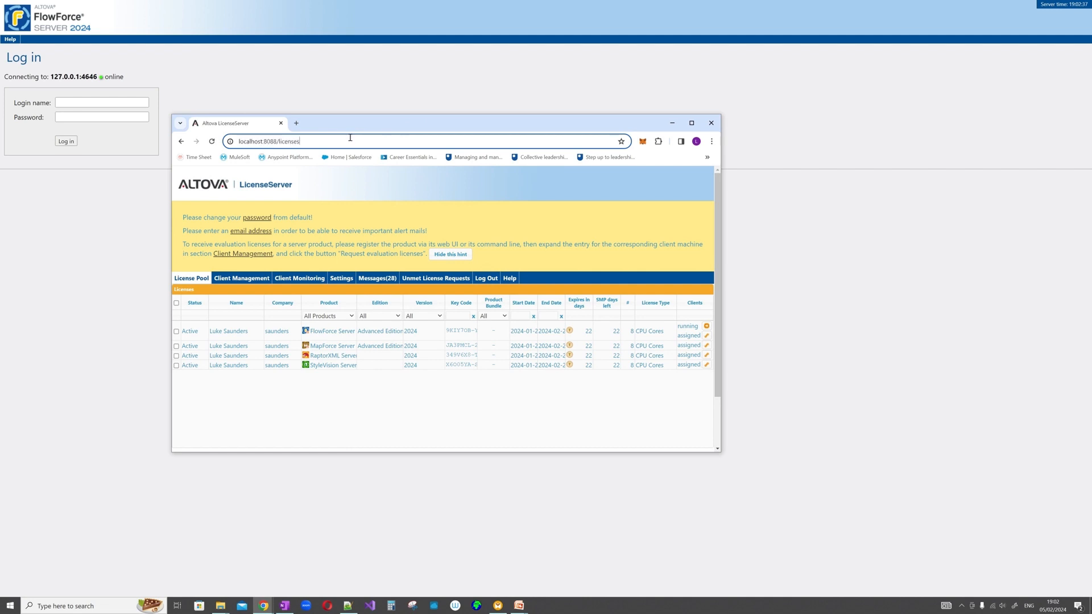
# - Drag the LicenseServer window off-screen and focus the FlowForce login name field
pyautogui.moveTo(270, 141); pyautogui.dragTo(283, 141)
pyautogui.moveTo(399, 122); pyautogui.dragTo(0, 117)
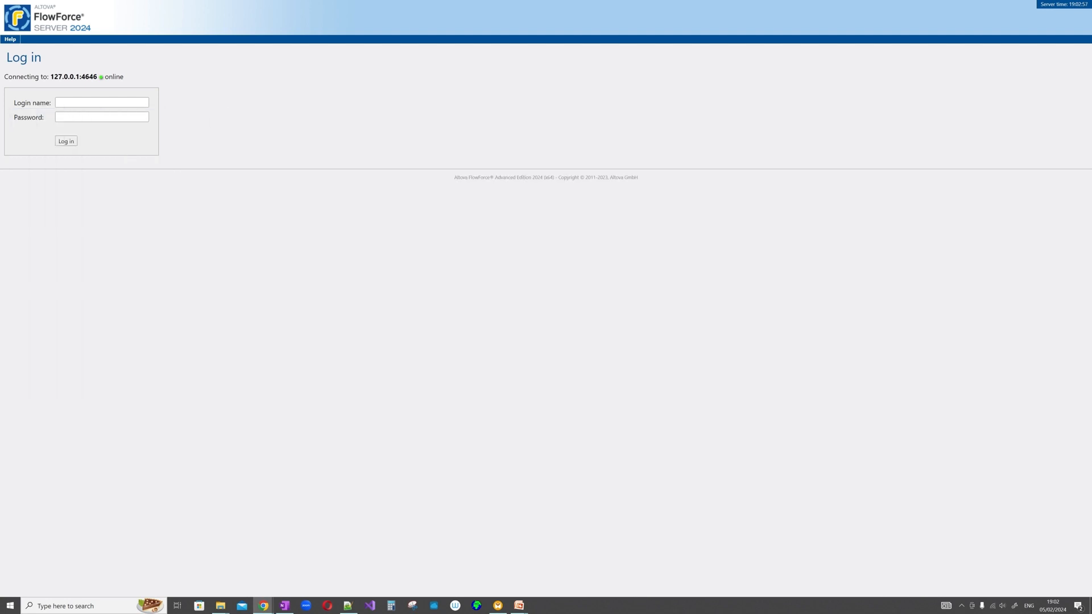
pyautogui.click(110, 108)
# - Sign in to FlowForce Server with the login name and password
pyautogui.write('root')
pyautogui.press('Tab')
pyautogui.write('root')
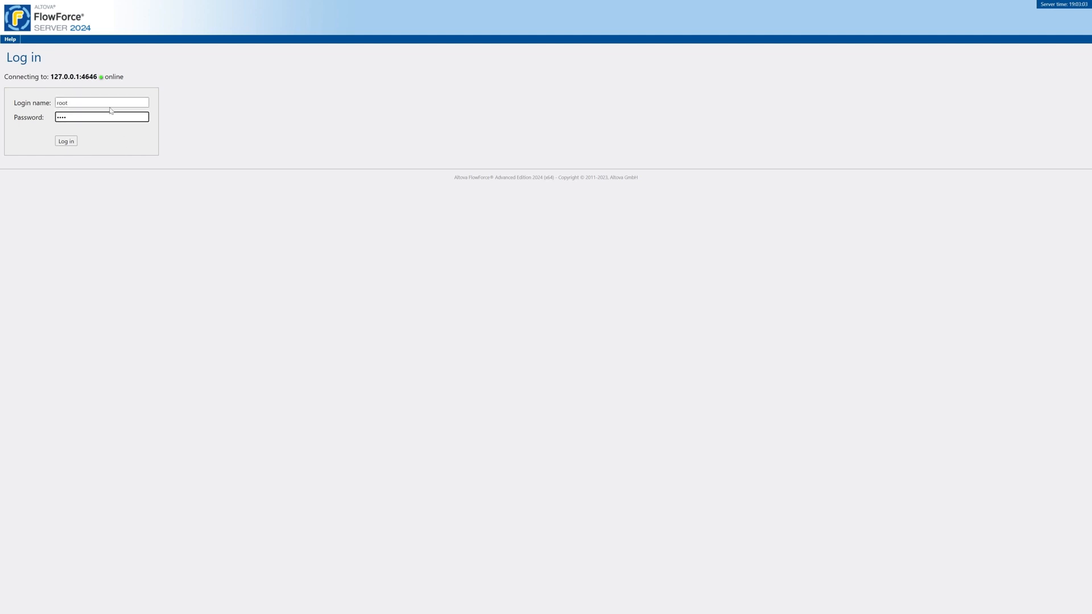
pyautogui.press('Return')
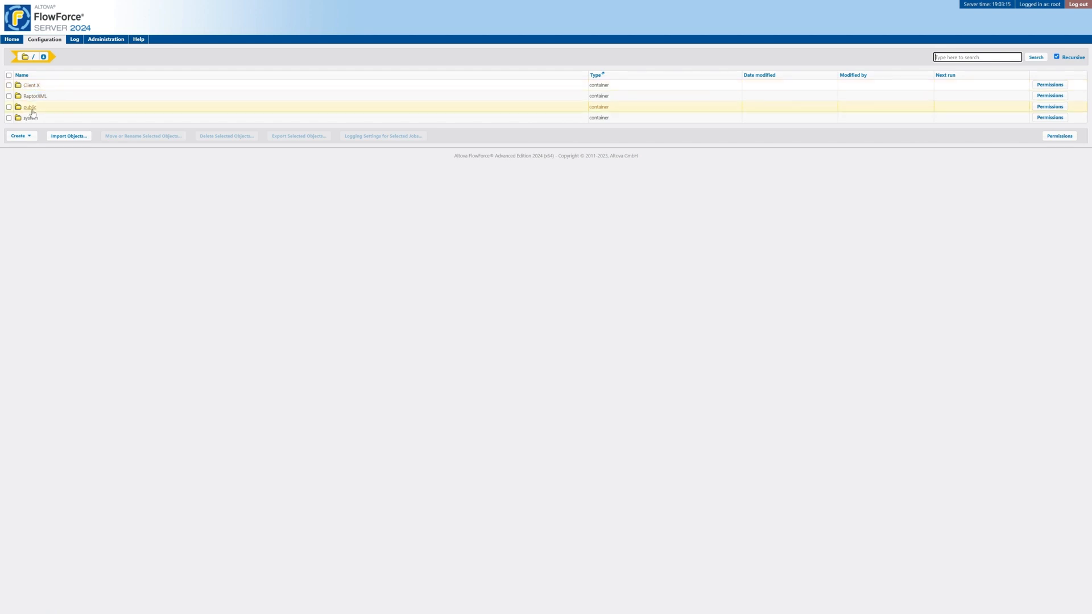
# - Browse the system and Client X containers, then go to the Home welcome page
pyautogui.click(33, 119)
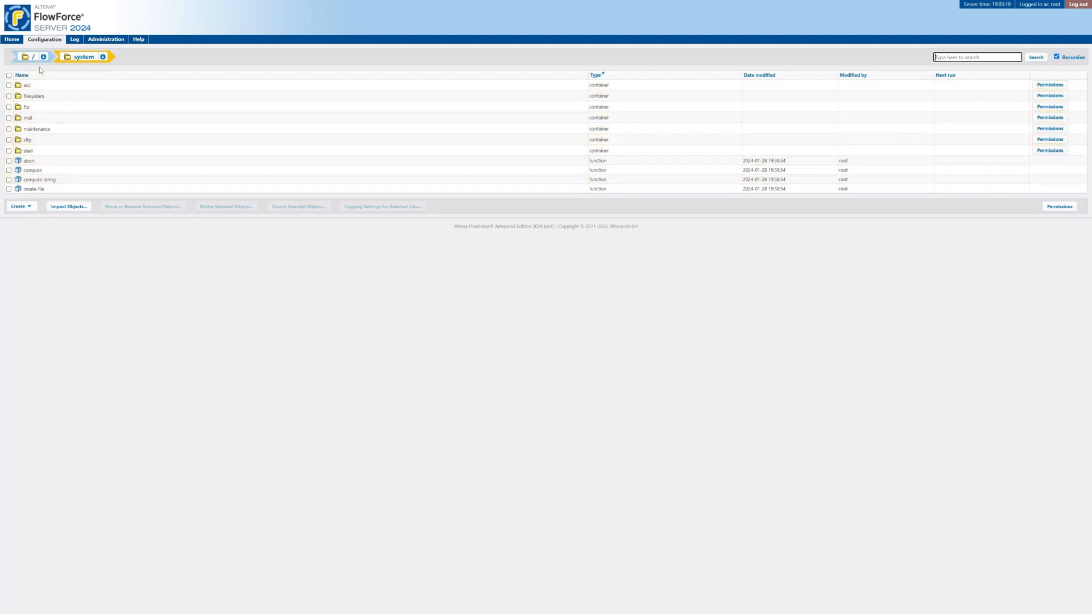
pyautogui.click(35, 41)
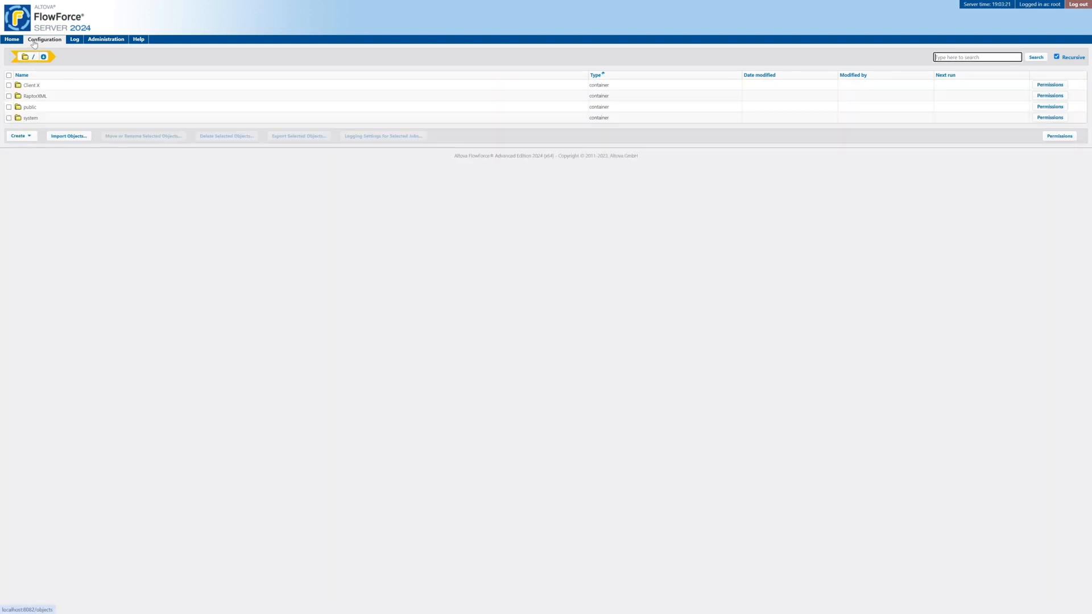
pyautogui.click(30, 86)
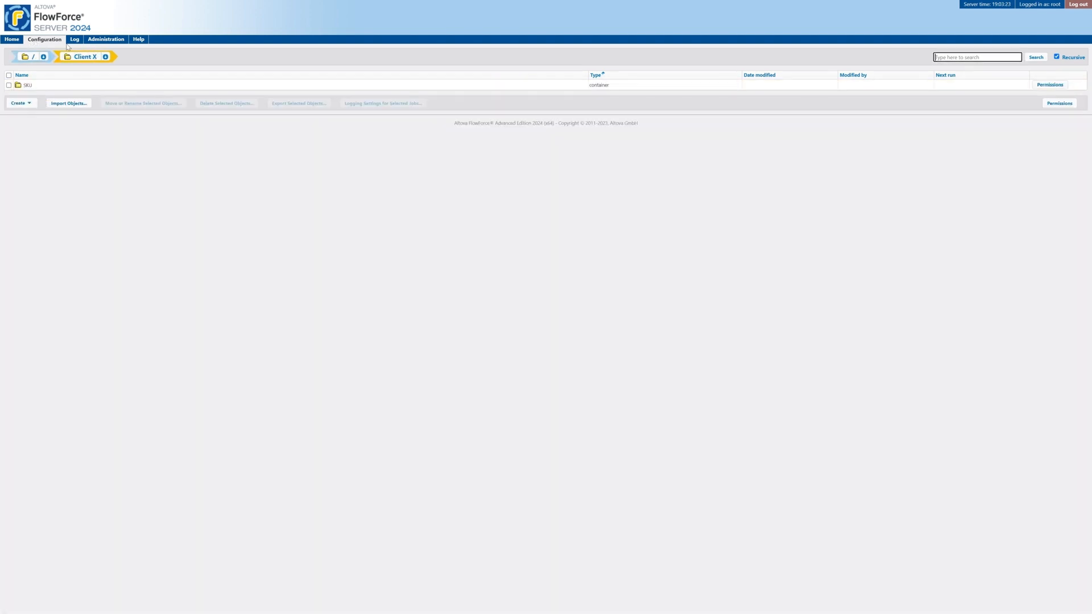
pyautogui.click(43, 41)
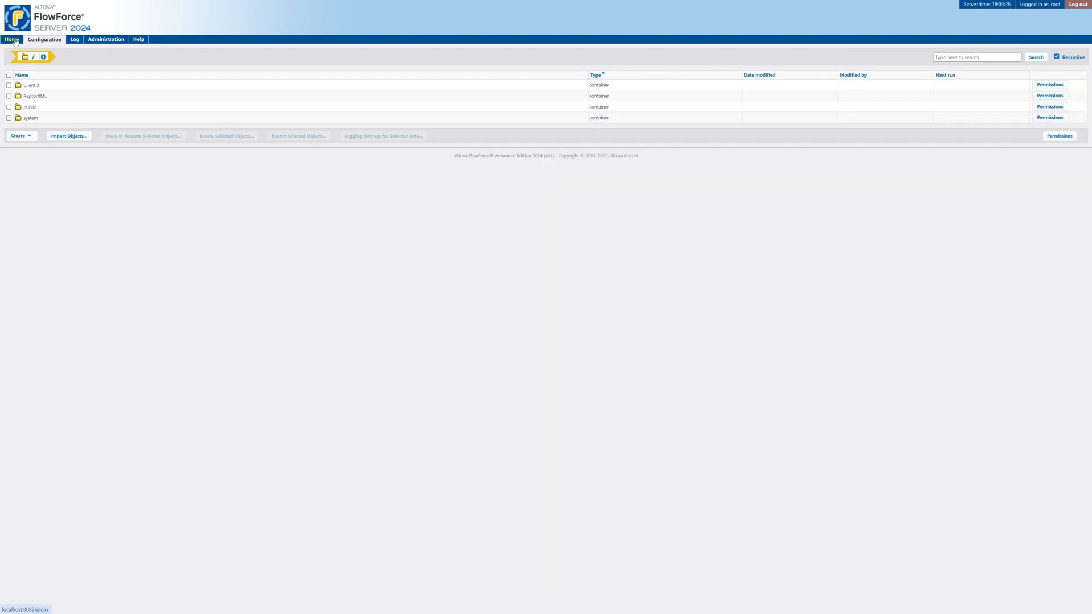
pyautogui.click(13, 40)
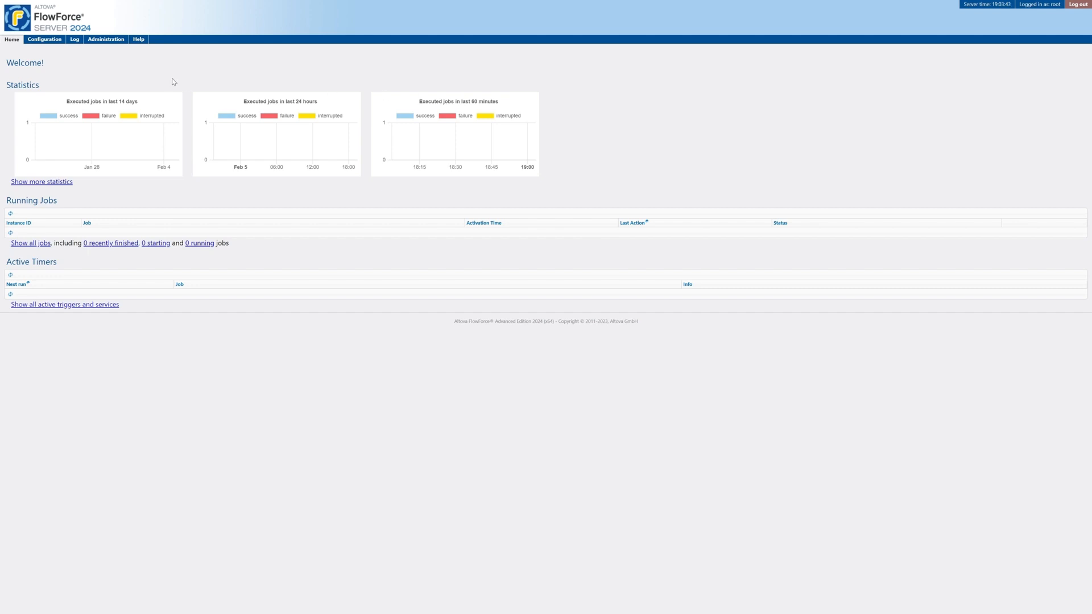
# - Open the Log view showing the Client X/SKU creation entries and credential warnings
pyautogui.click(75, 43)
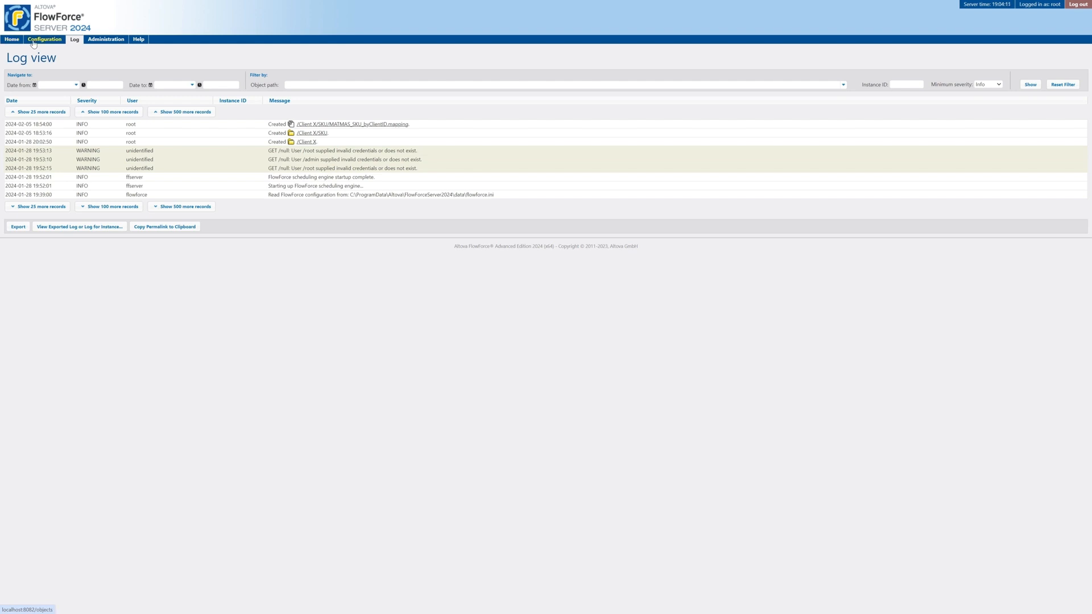
# - Return to the Configuration page listing Client X, RaptorXML, public and system
pyautogui.click(33, 44)
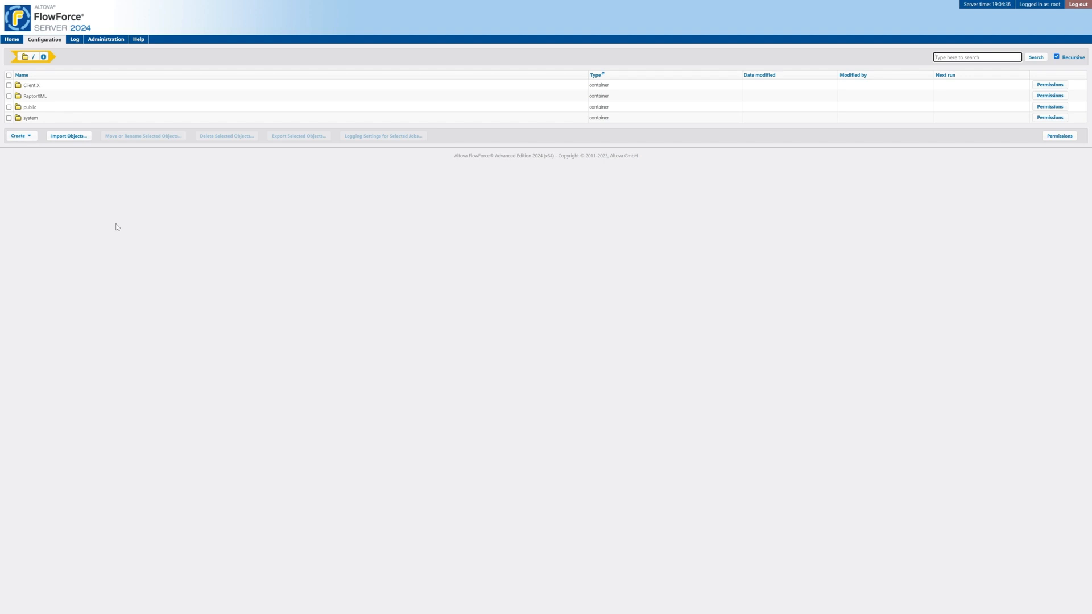
# - Navigate into /Client X/SKU and choose Create > Create Job
pyautogui.click(33, 86)
pyautogui.click(37, 88)
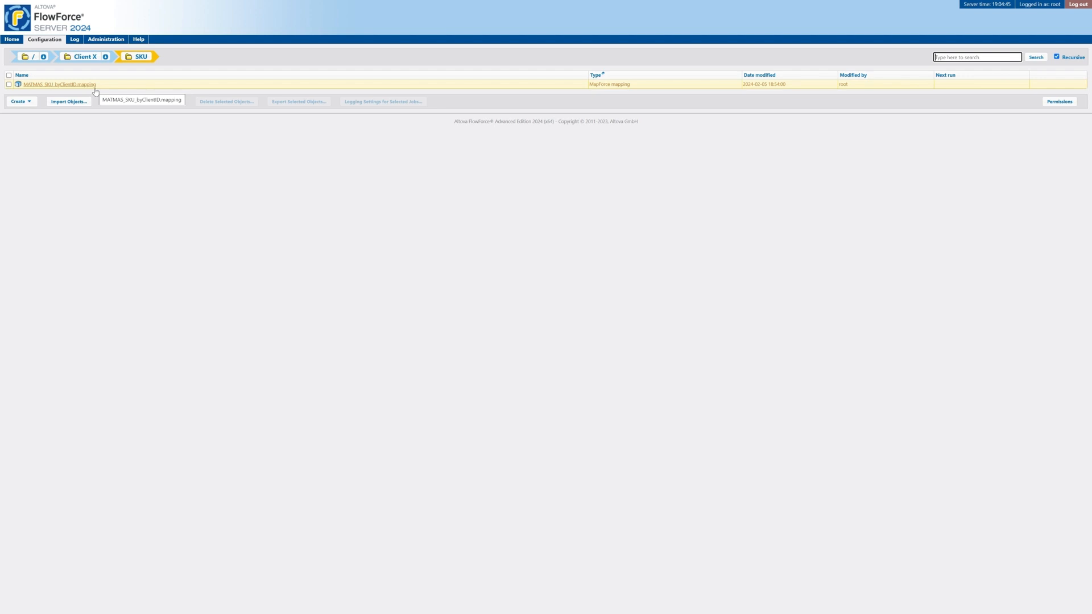
pyautogui.click(30, 106)
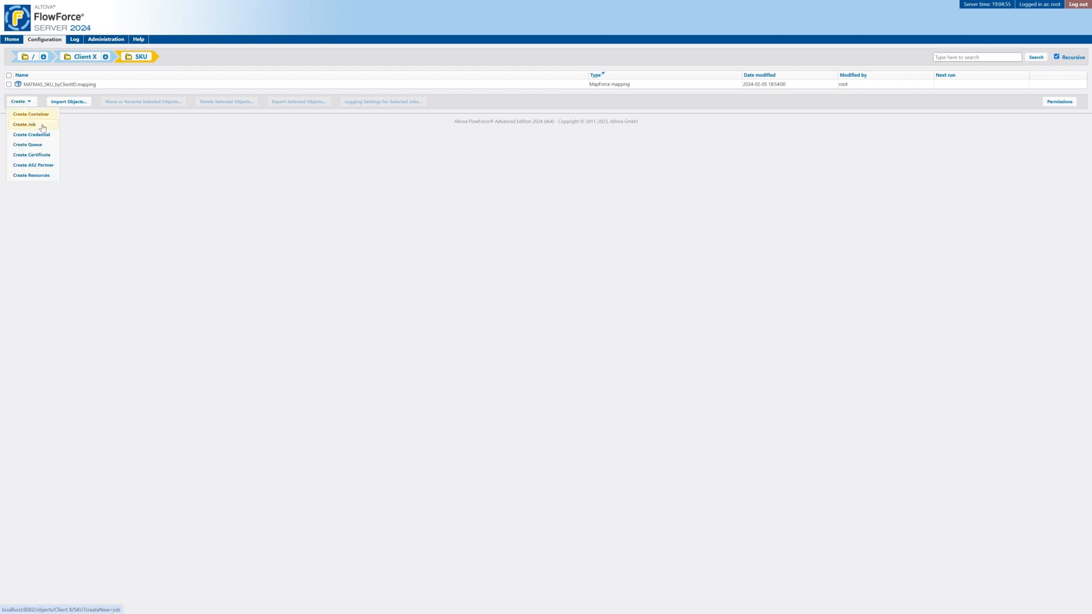
pyautogui.click(42, 126)
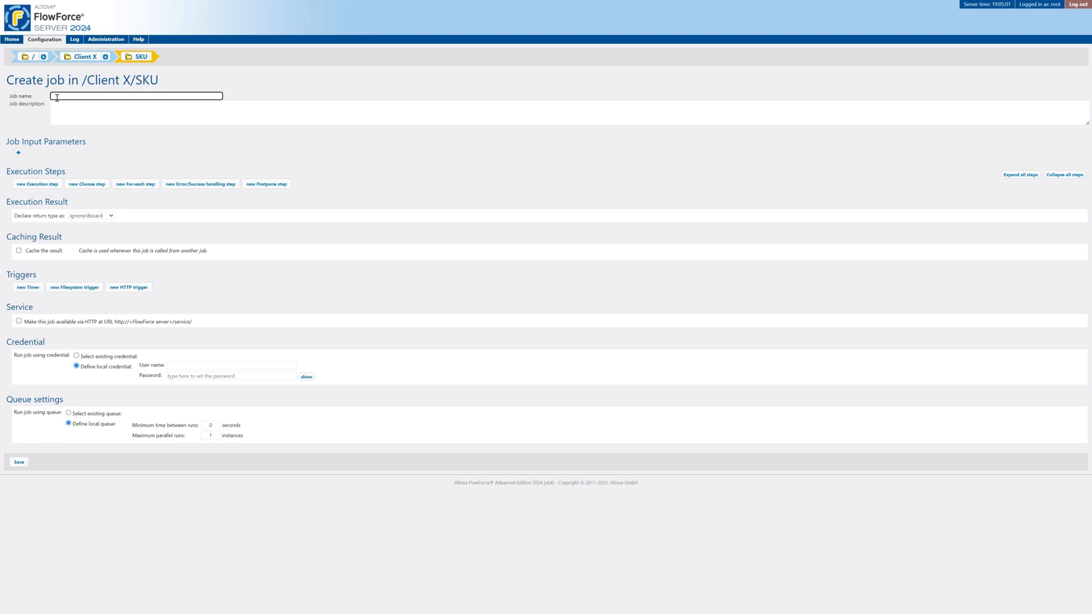
# - Enter MAT_IDOC_SKU as the job name
pyautogui.write('MAI')
pyautogui.press('BackSpace')
pyautogui.press('BackSpace')
pyautogui.press('BackSpace')
pyautogui.write('Ma')
pyautogui.write('MAT')
pyautogui.write(' IDOC')
pyautogui.press('BackSpace')
pyautogui.press('BackSpace')
pyautogui.write('DOC')
pyautogui.press('BackSpace')
pyautogui.press('BackSpace')
pyautogui.write('IDP')
pyautogui.write('C_SKU')
# - Leave the job description empty and bring the AltovaSFTP File Explorer window into view
pyautogui.click(129, 105)
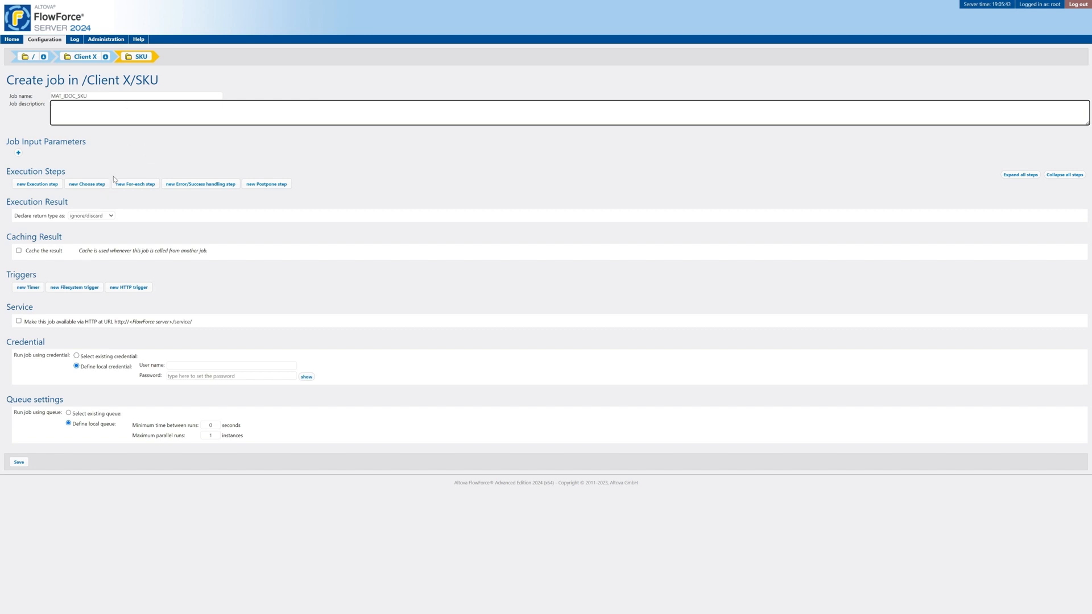
pyautogui.click(37, 184)
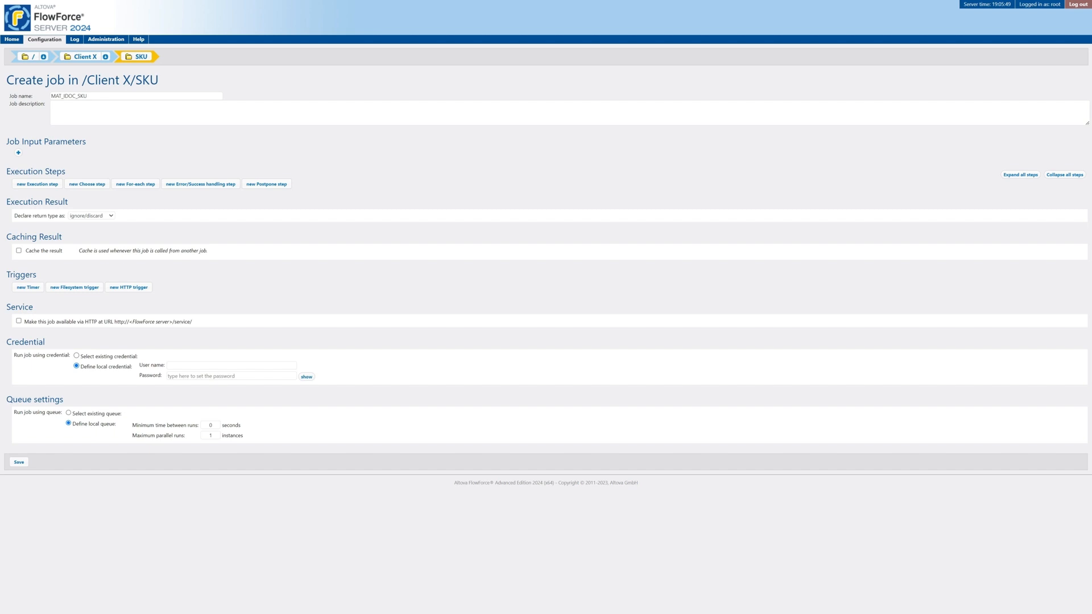
pyautogui.moveTo(0, 234); pyautogui.dragTo(487, 153)
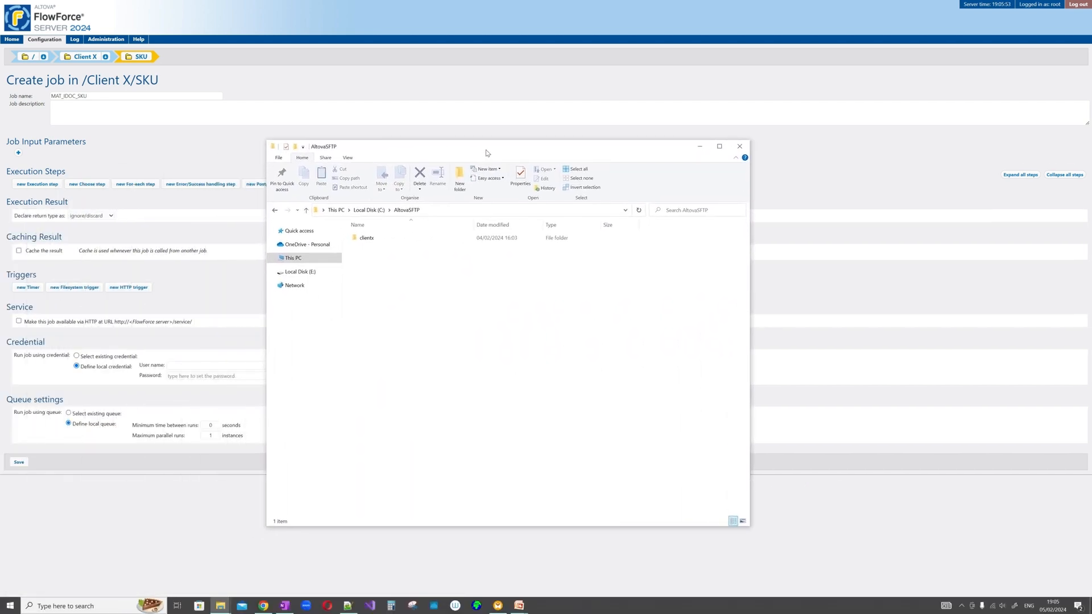
# - Look through the clientx in and out folders, then drag Explorer off the screen
pyautogui.click(404, 213)
pyautogui.click(370, 241)
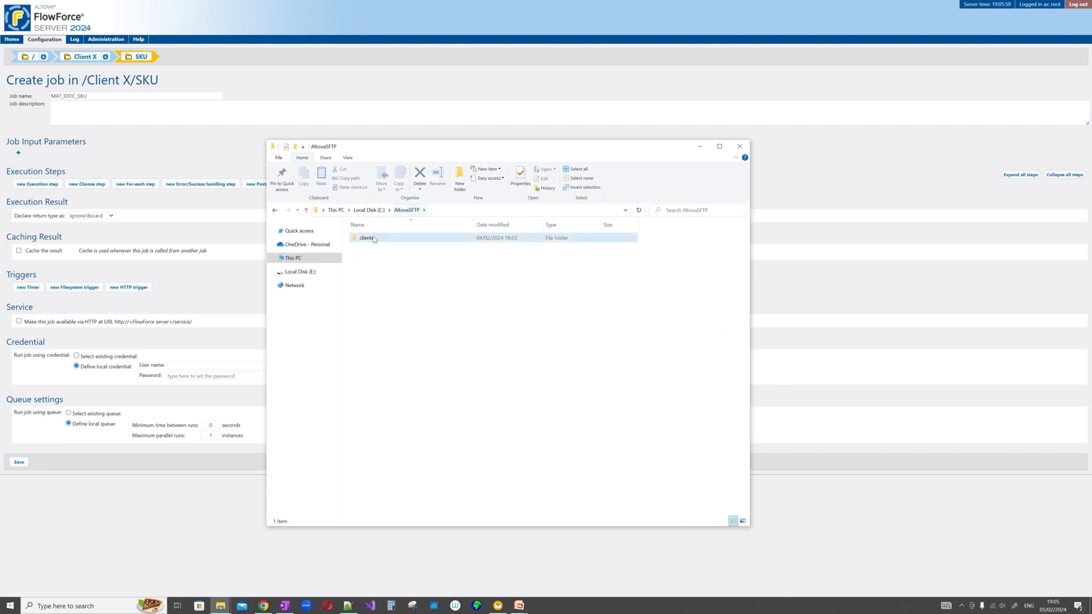
pyautogui.doubleClick(379, 243)
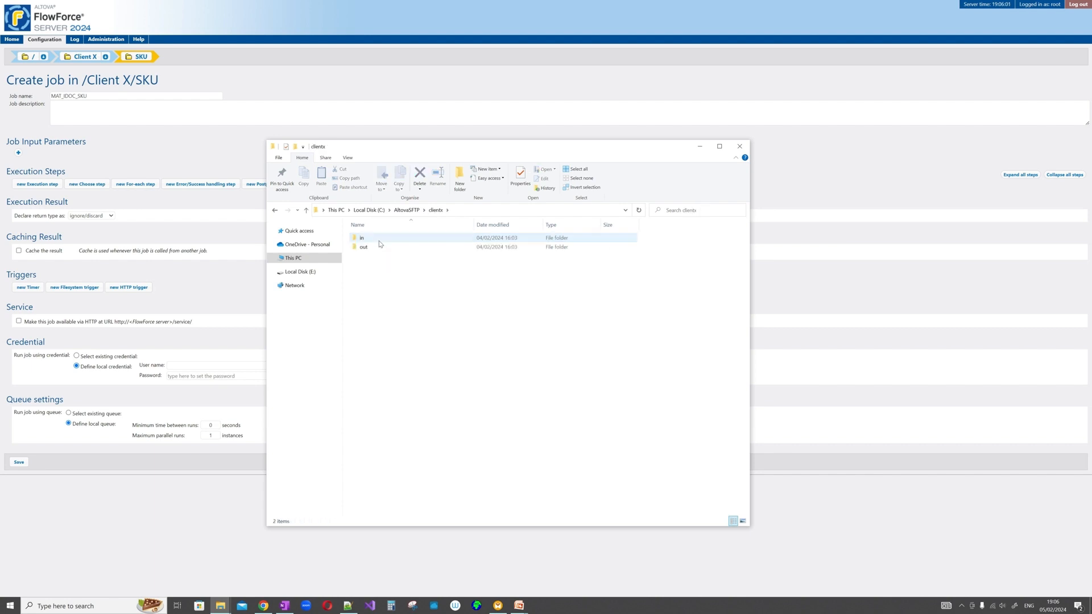
pyautogui.doubleClick(376, 239)
pyautogui.hotkey('alt', 'Left')
pyautogui.click(364, 248)
pyautogui.doubleClick(363, 238)
pyautogui.click(436, 210)
pyautogui.doubleClick(377, 248)
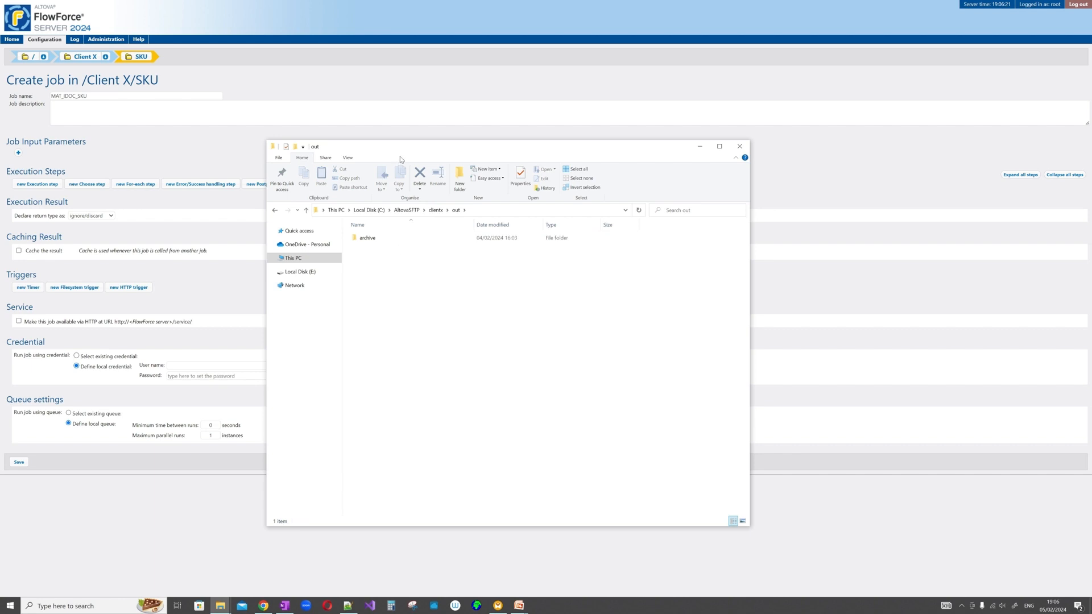
pyautogui.moveTo(401, 151); pyautogui.dragTo(0, 153)
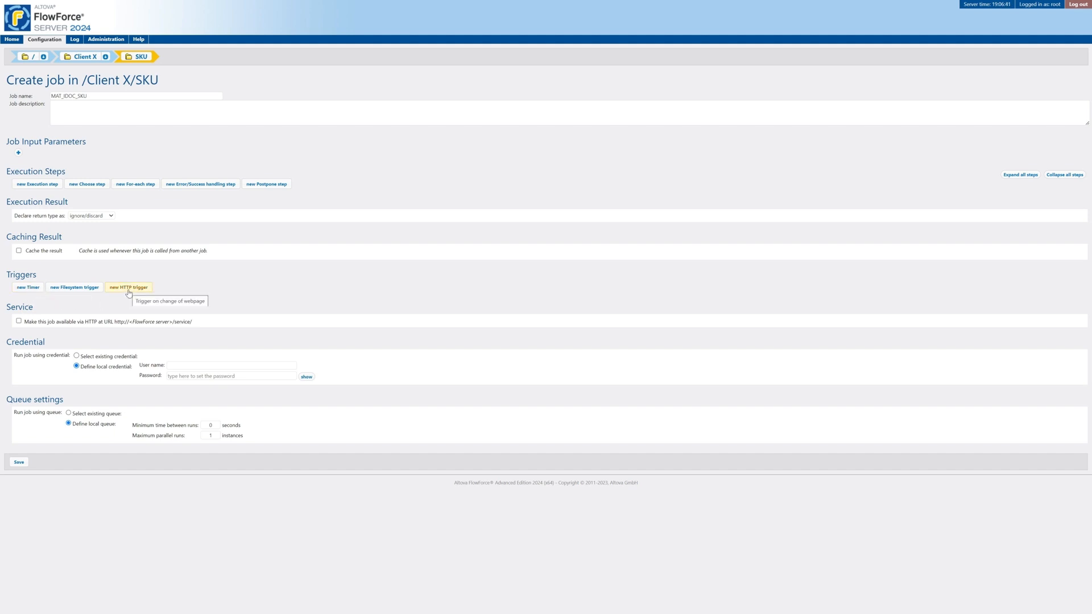
# - Add a filesystem trigger that checks Modified Date
pyautogui.click(75, 288)
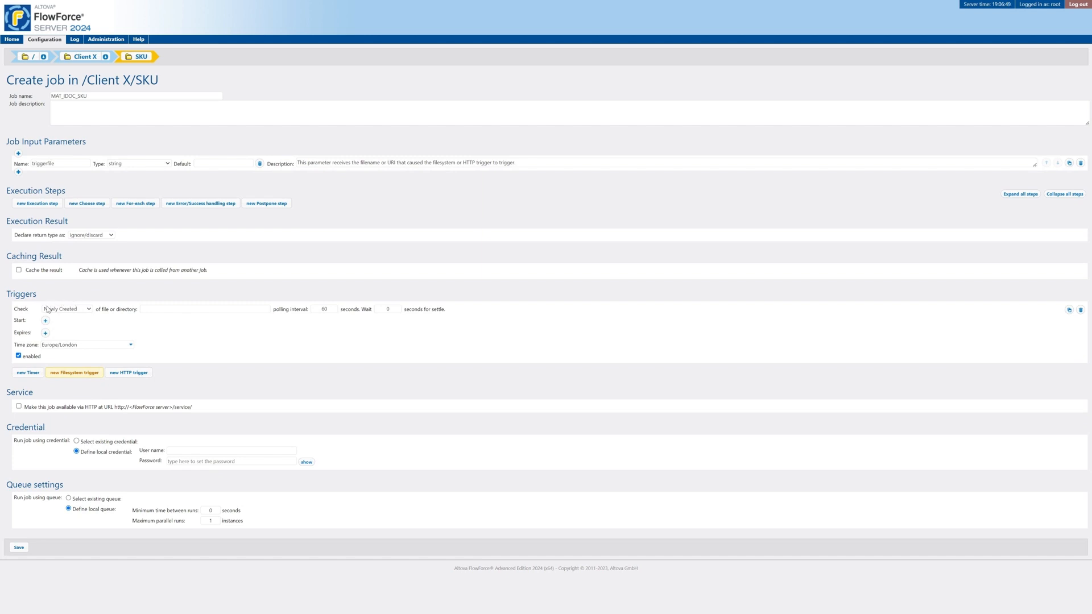
pyautogui.click(71, 310)
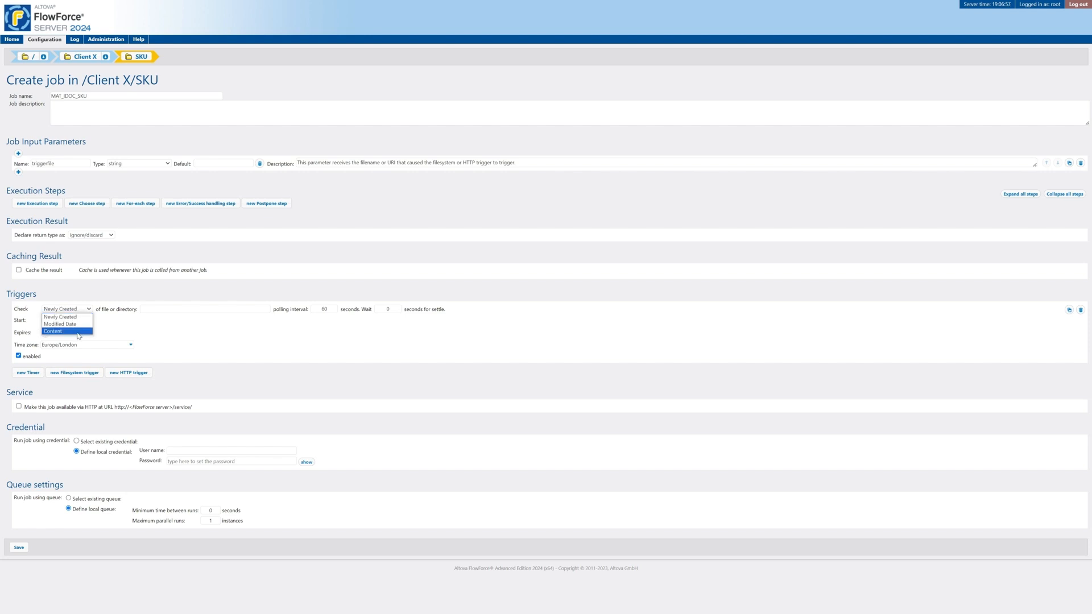
pyautogui.click(79, 324)
# - Set the trigger directory to C:\AltovaSFTP\clientx\in, copied from Explorer's address bar
pyautogui.click(160, 310)
pyautogui.hotkey('alt', 'Tab')
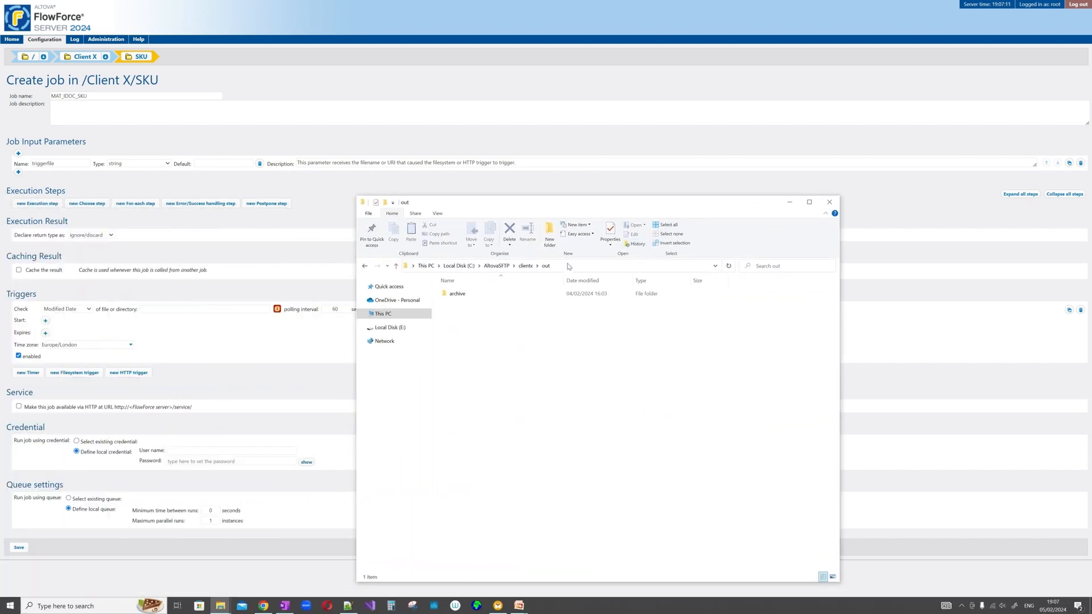
pyautogui.click(526, 266)
pyautogui.doubleClick(478, 294)
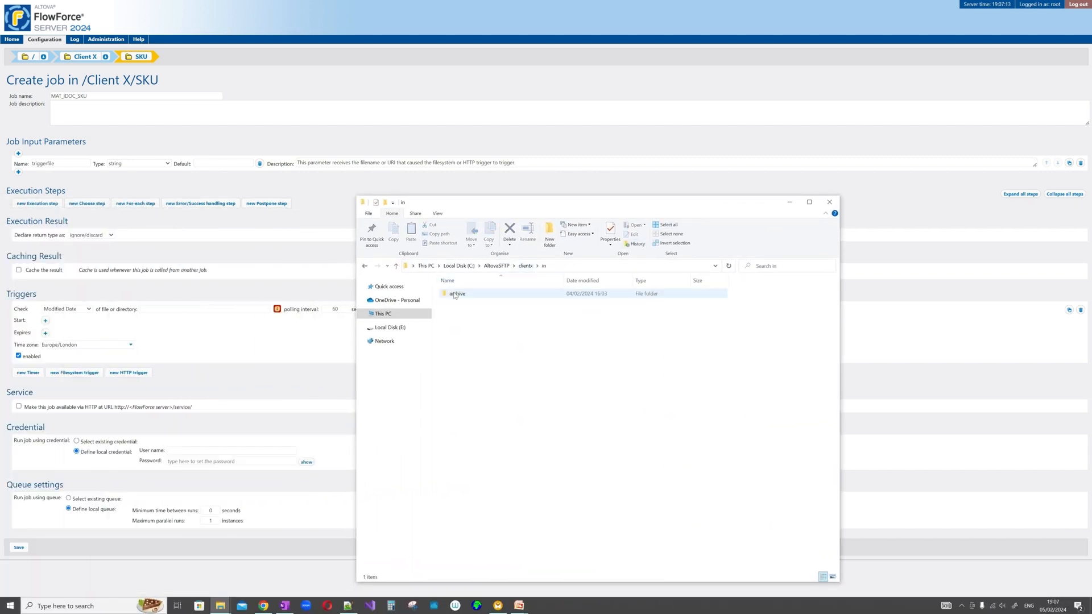
pyautogui.click(564, 268)
pyautogui.hotkey('ctrl', 'c')
pyautogui.click(192, 308)
pyautogui.hotkey('ctrl', 'v')
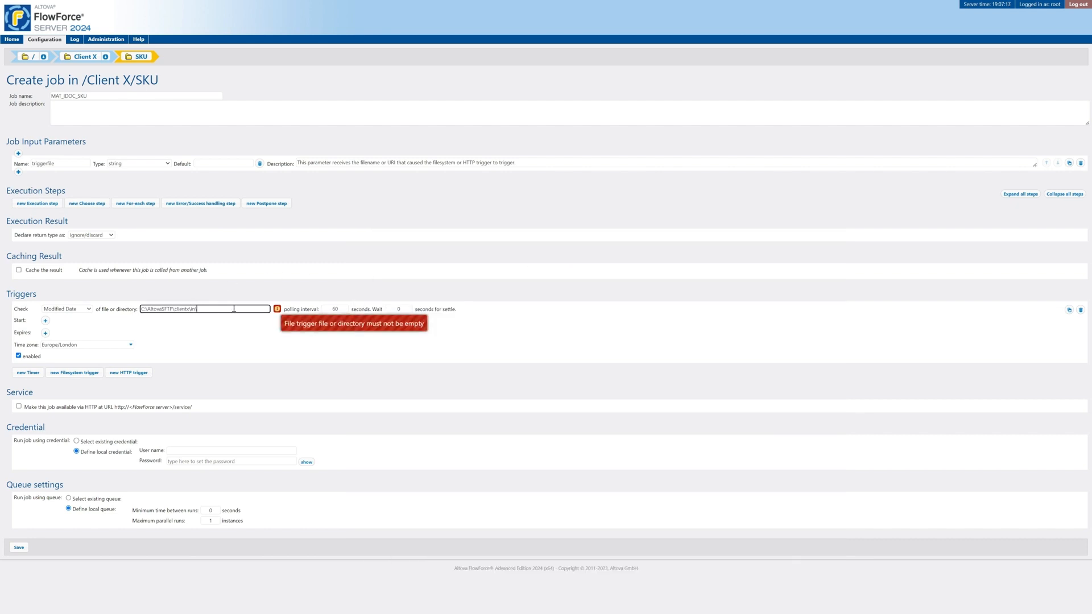
# - Enter 5 as the trigger's settle wait time
pyautogui.click(340, 309)
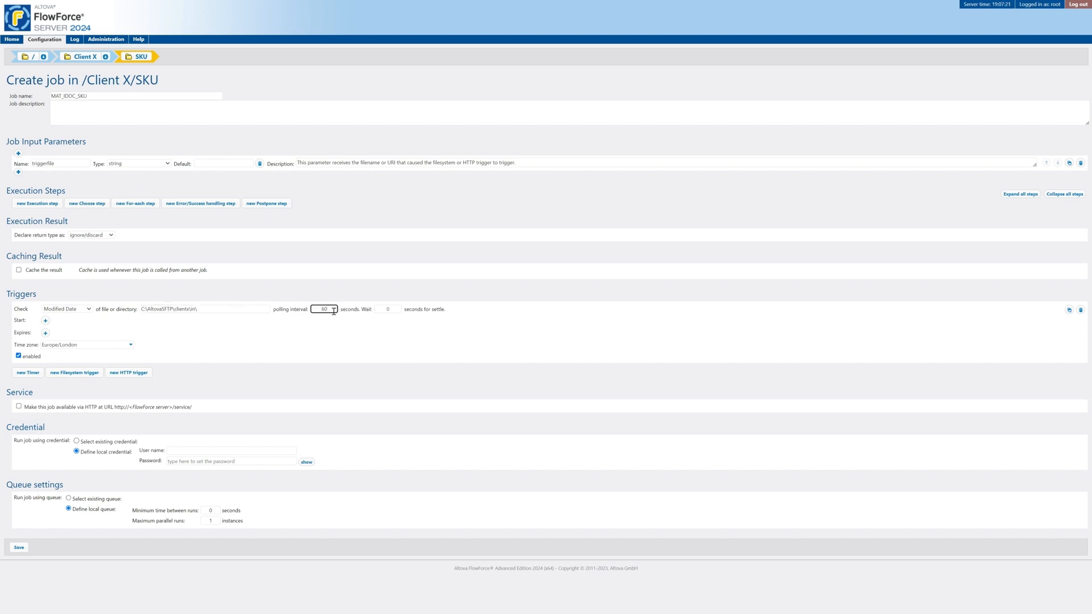
pyautogui.doubleClick(331, 311)
pyautogui.click(390, 308)
pyautogui.write('5')
# - Give the trigger a start time of 00:00:00
pyautogui.click(45, 323)
pyautogui.click(104, 317)
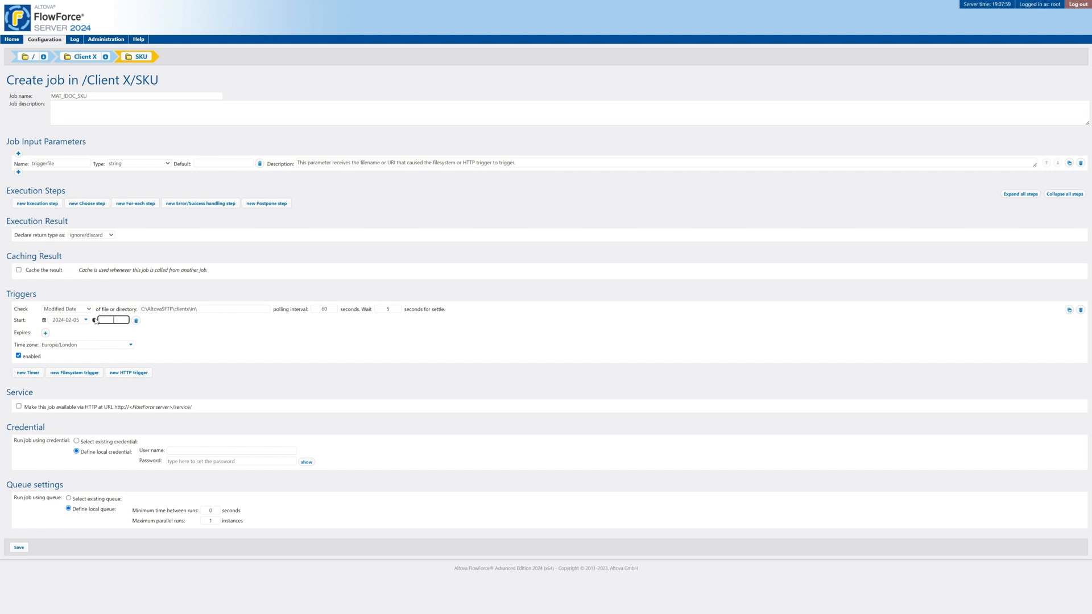
pyautogui.click(95, 321)
pyautogui.click(112, 321)
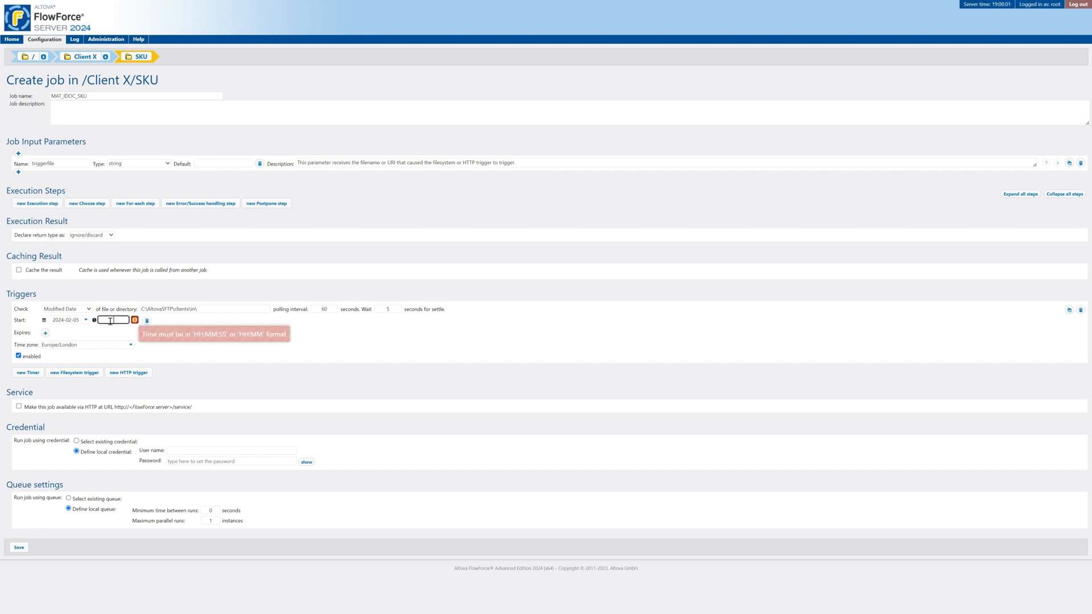
pyautogui.write('00:00:00')
pyautogui.click(83, 331)
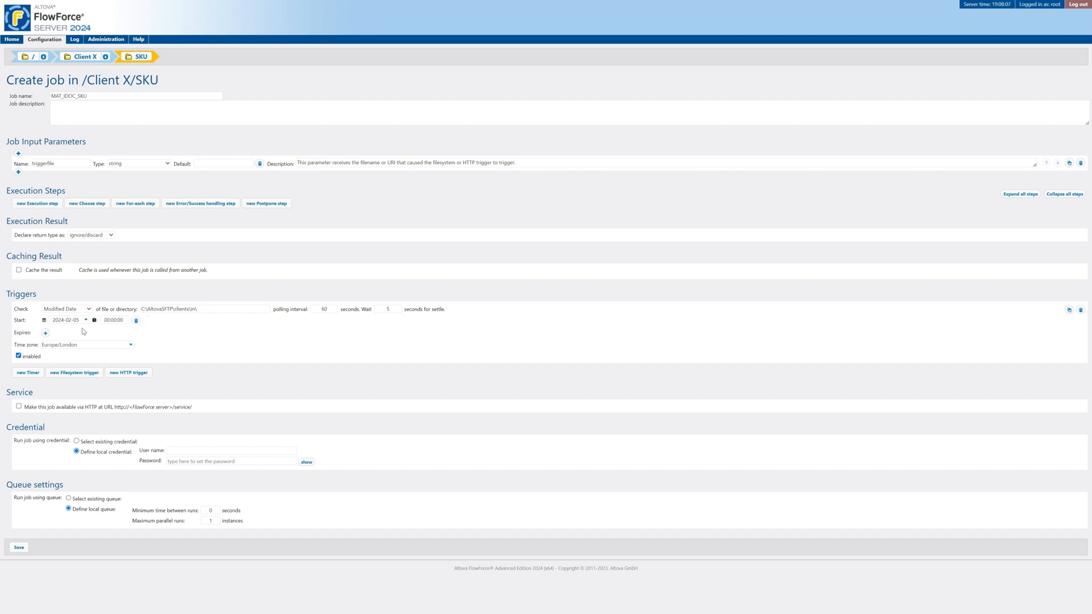
# - Leave the trigger without an expiry date and add an error/success handling execution step
pyautogui.click(45, 333)
pyautogui.click(136, 333)
pyautogui.click(18, 356)
pyautogui.click(210, 204)
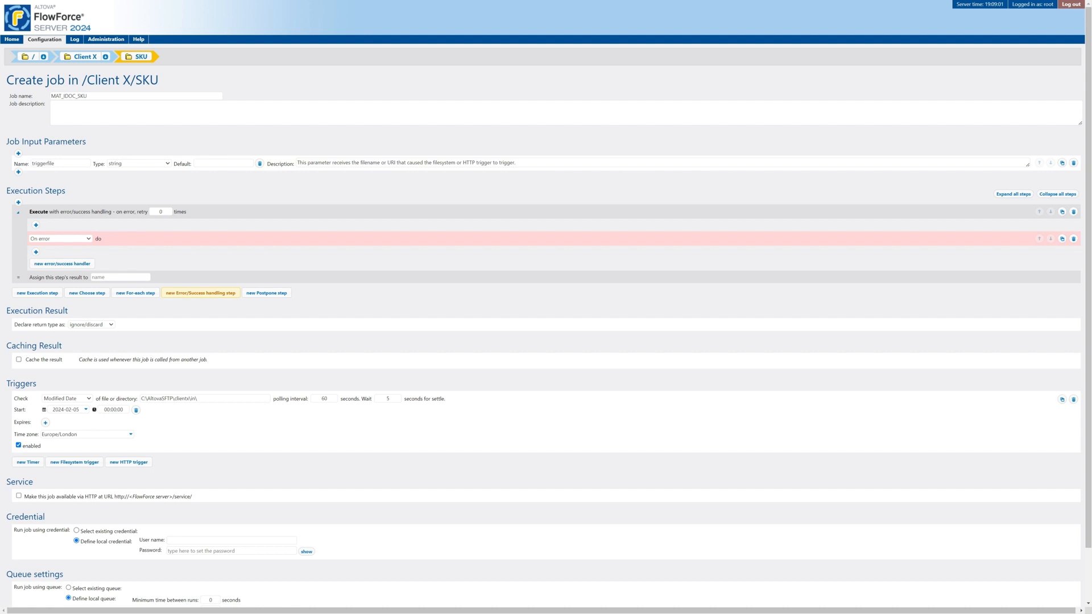
pyautogui.hotkey('alt', 'Tab')
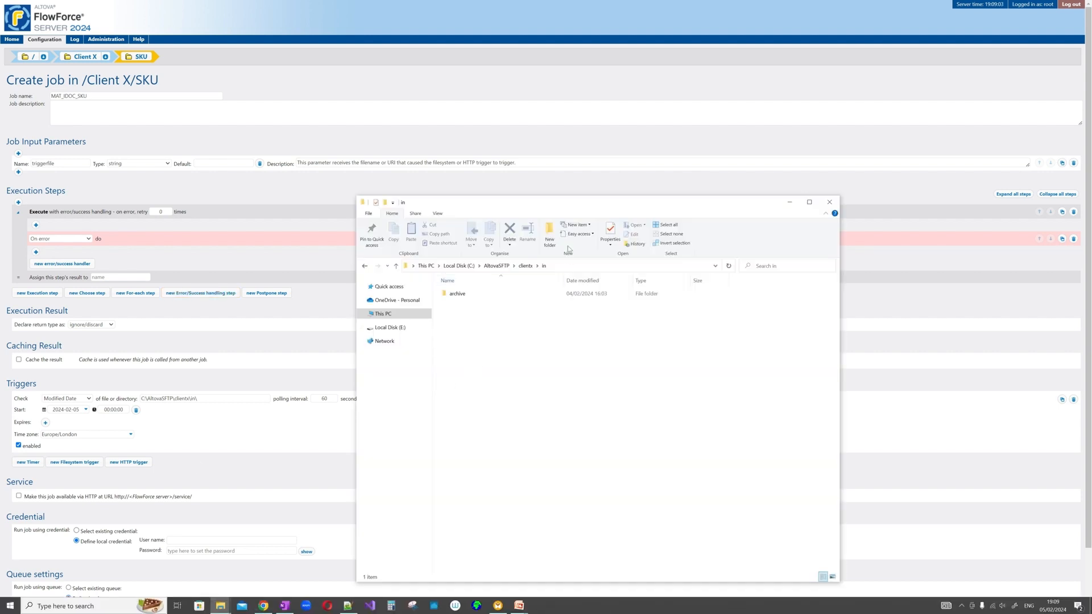
# - Confirm clientx out and in each hold only an empty archive folder, then minimize Explorer
pyautogui.moveTo(567, 211); pyautogui.dragTo(630, 140)
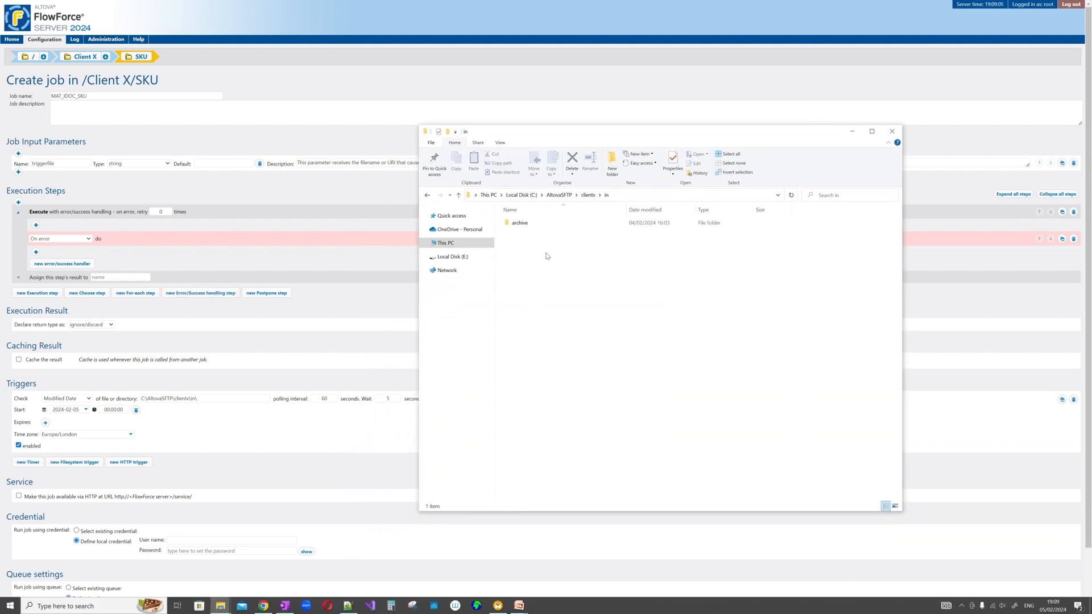
pyautogui.click(588, 195)
pyautogui.doubleClick(520, 235)
pyautogui.click(589, 195)
pyautogui.doubleClick(538, 224)
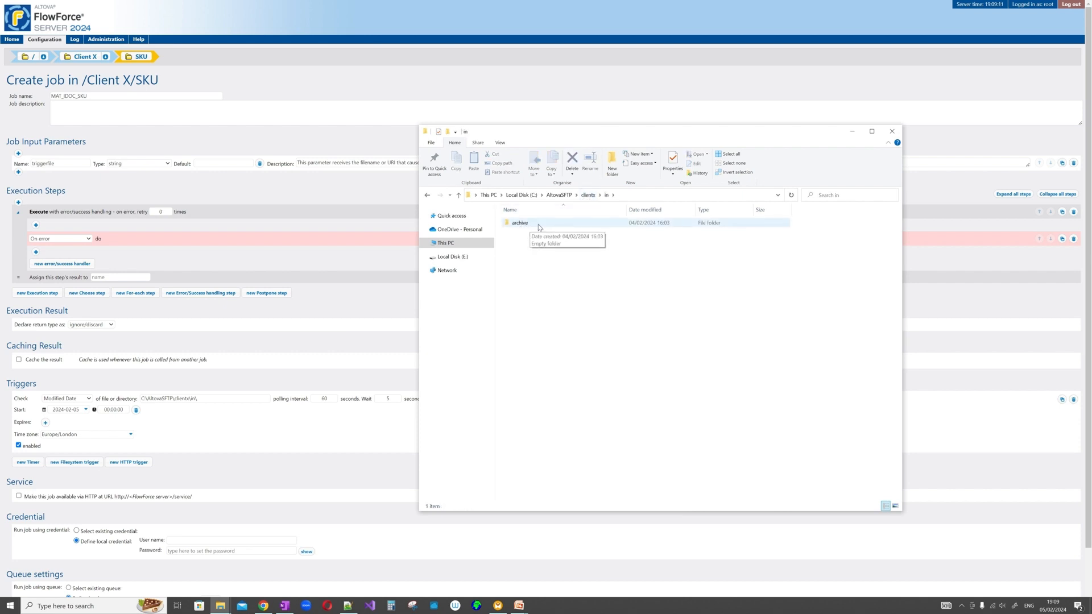
pyautogui.click(853, 132)
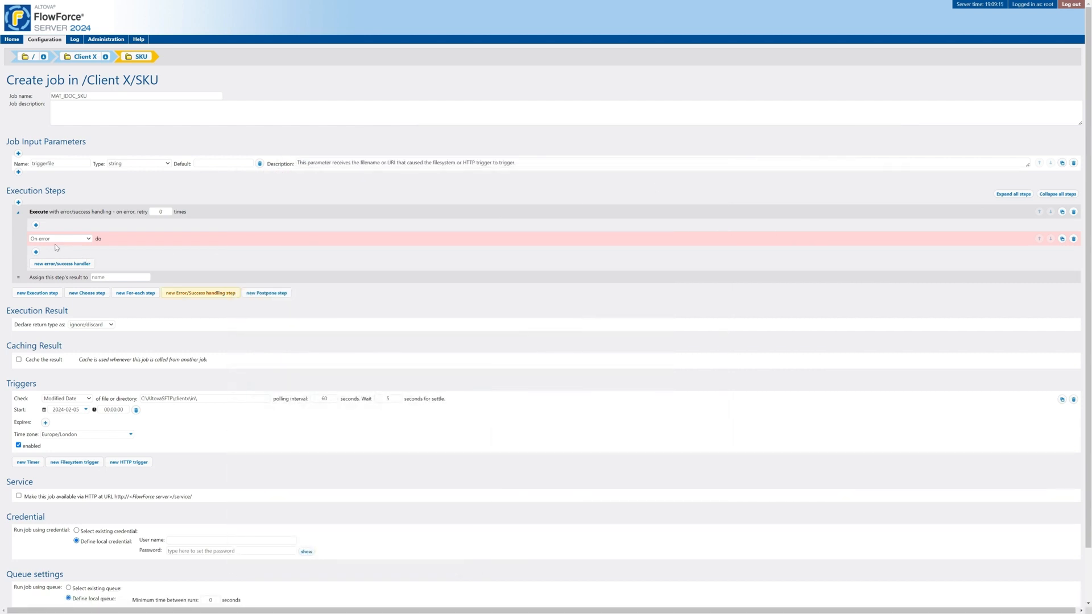
# - Add an Execution step to the handled block that runs MATMAS_SKU_byClientID.mapping
pyautogui.click(37, 227)
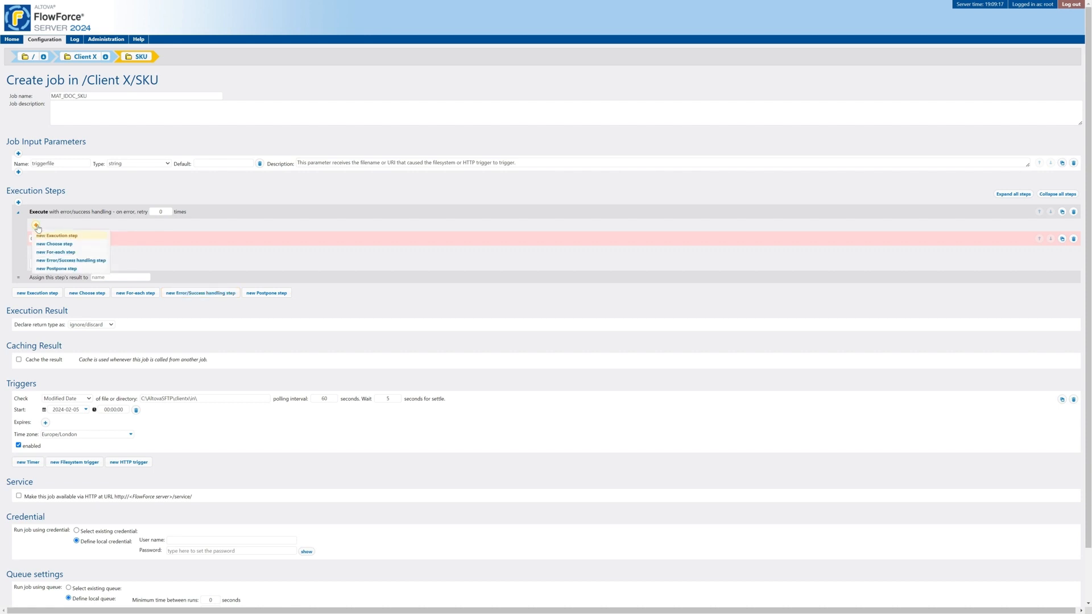
pyautogui.click(64, 235)
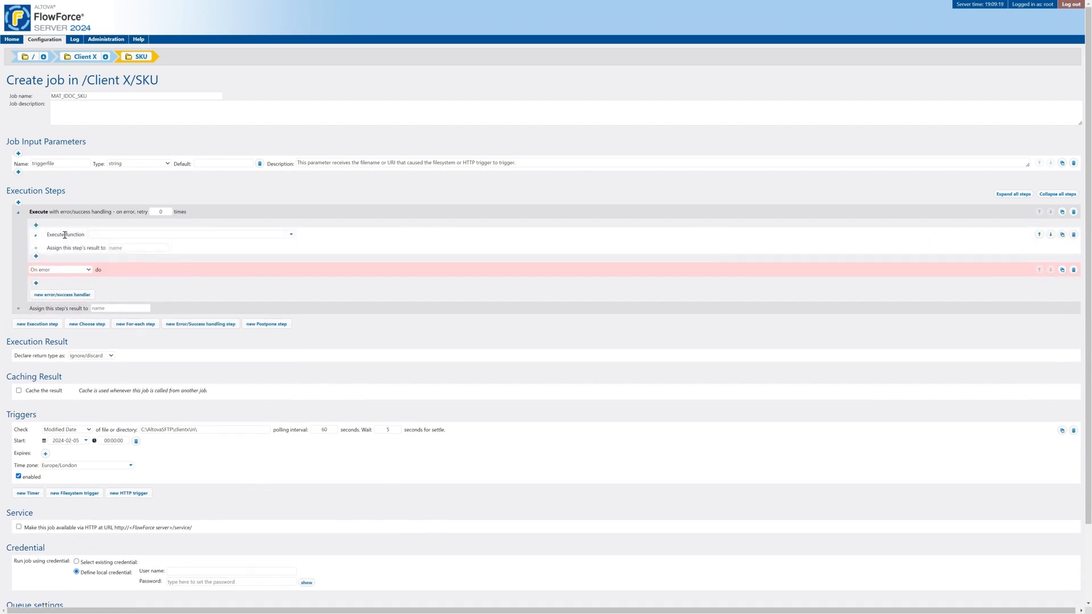
pyautogui.click(291, 235)
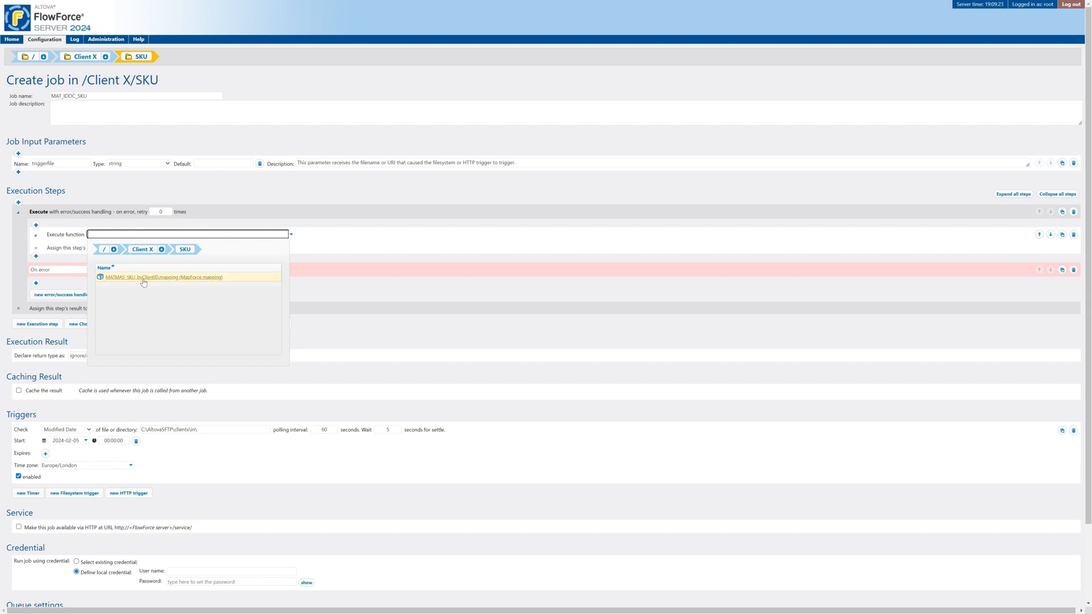
pyautogui.click(190, 278)
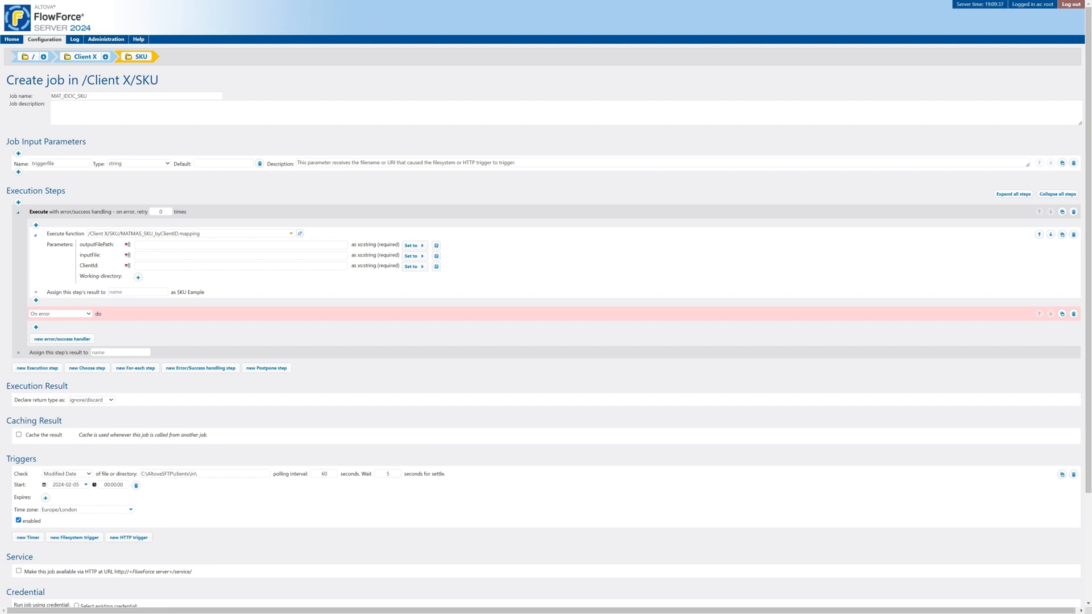
pyautogui.hotkey('alt', 'Tab')
# - Set the mapping's ClientId to ABC123 and its inputFile to triggerfile
pyautogui.click(154, 268)
pyautogui.write('ABC123')
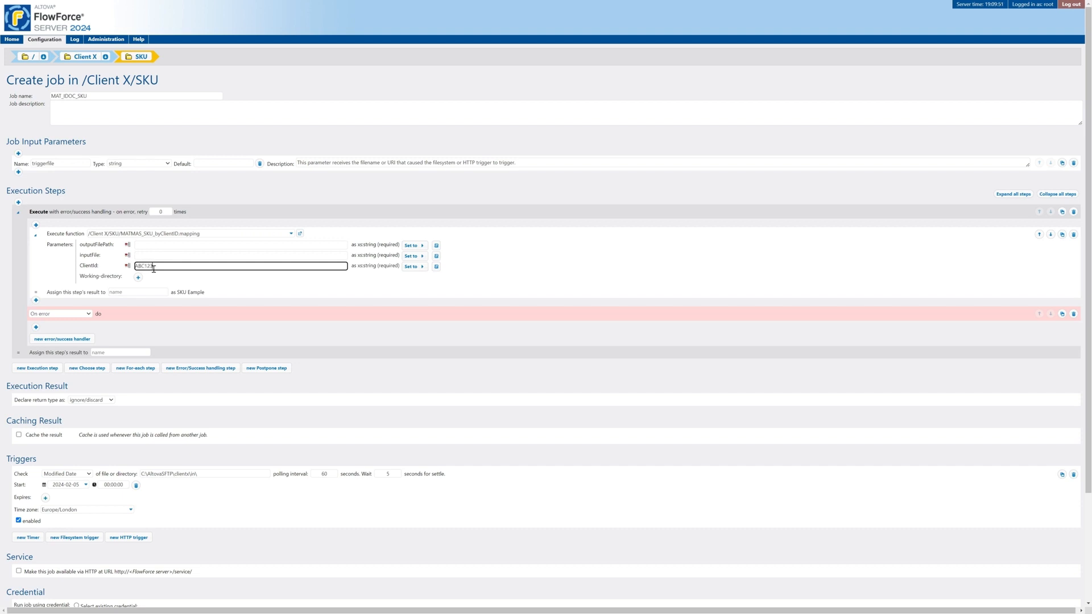
pyautogui.click(152, 256)
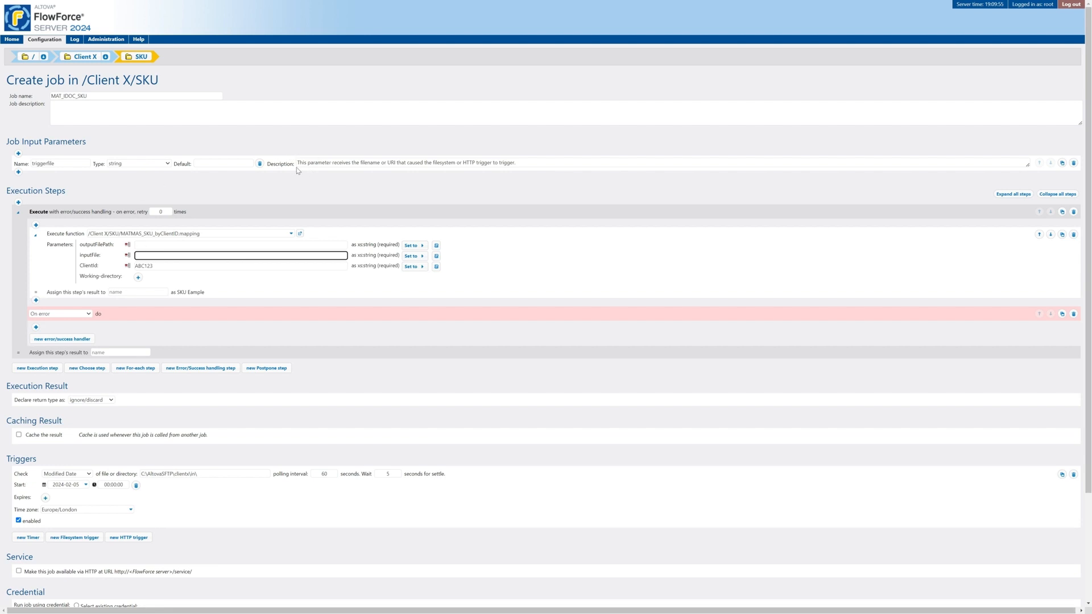
pyautogui.click(414, 256)
pyautogui.click(444, 263)
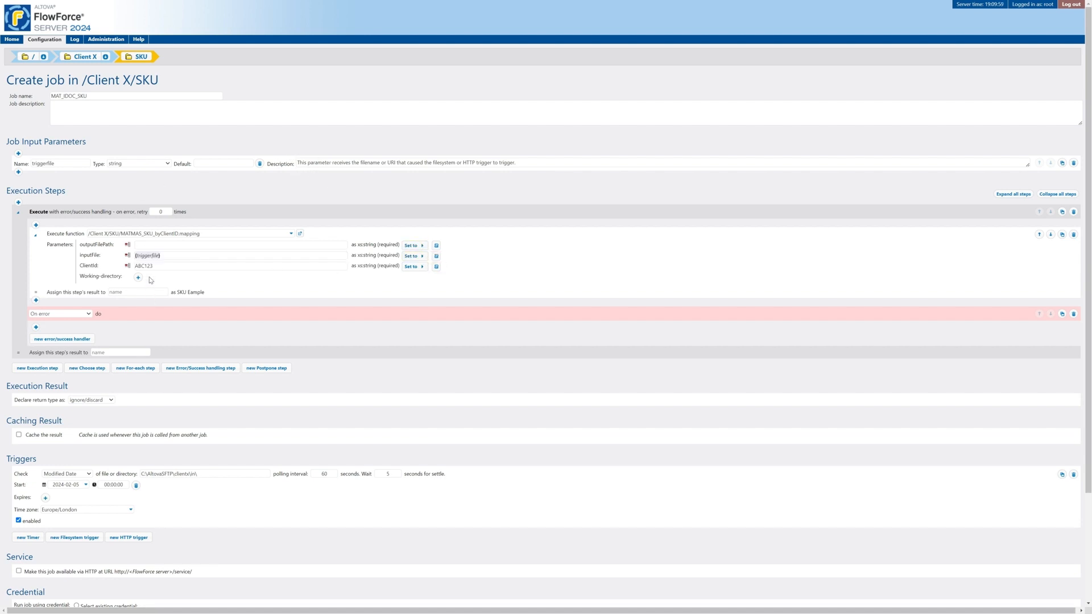
pyautogui.click(152, 246)
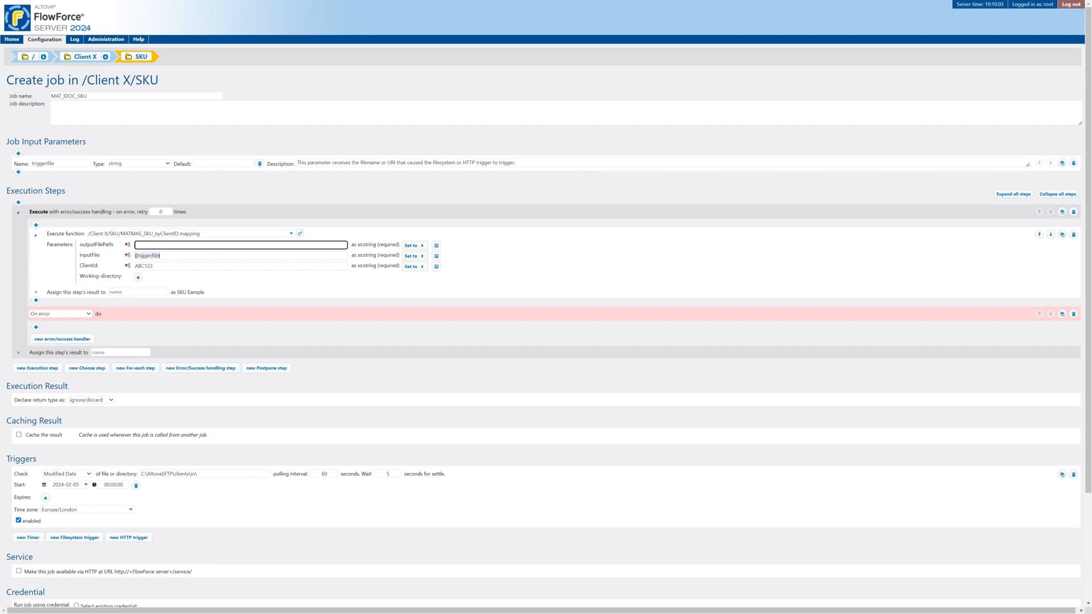
# - Paste the clientx out folder path, C:\AltovaSFTP\clientx\out, into outputFilePath from File Explorer
pyautogui.hotkey('alt', 'Tab')
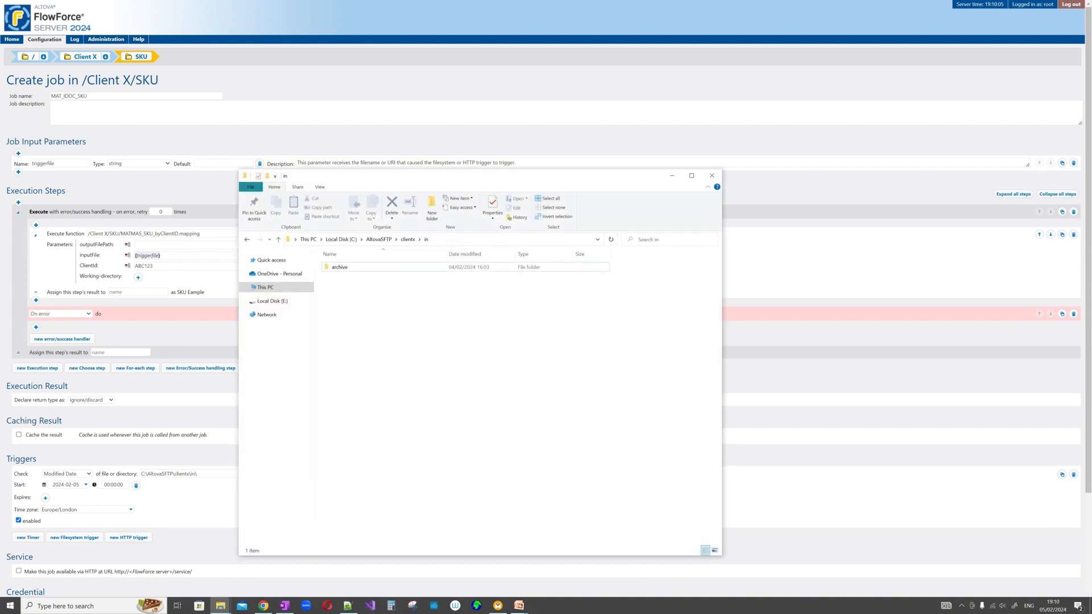
pyautogui.click(408, 239)
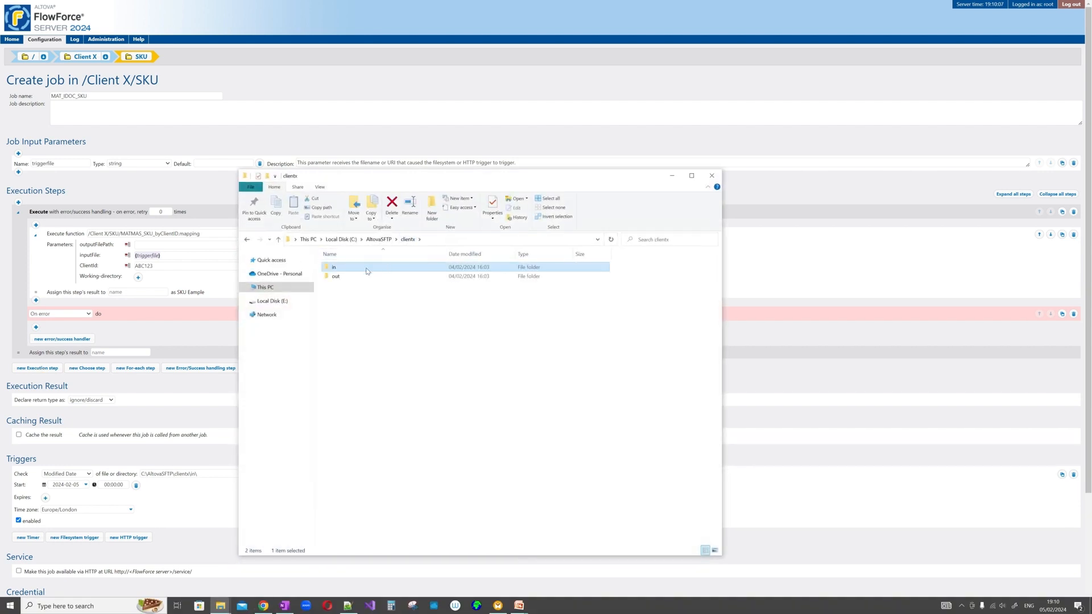
pyautogui.doubleClick(357, 276)
pyautogui.click(459, 238)
pyautogui.hotkey('ctrl', 'c')
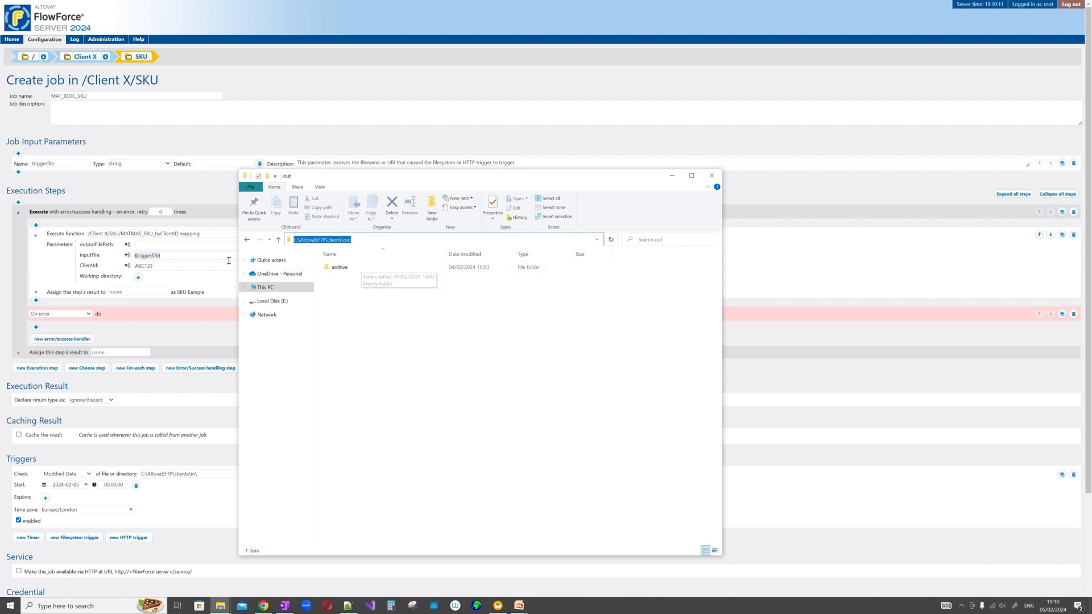
pyautogui.click(167, 245)
pyautogui.hotkey('ctrl', 'v')
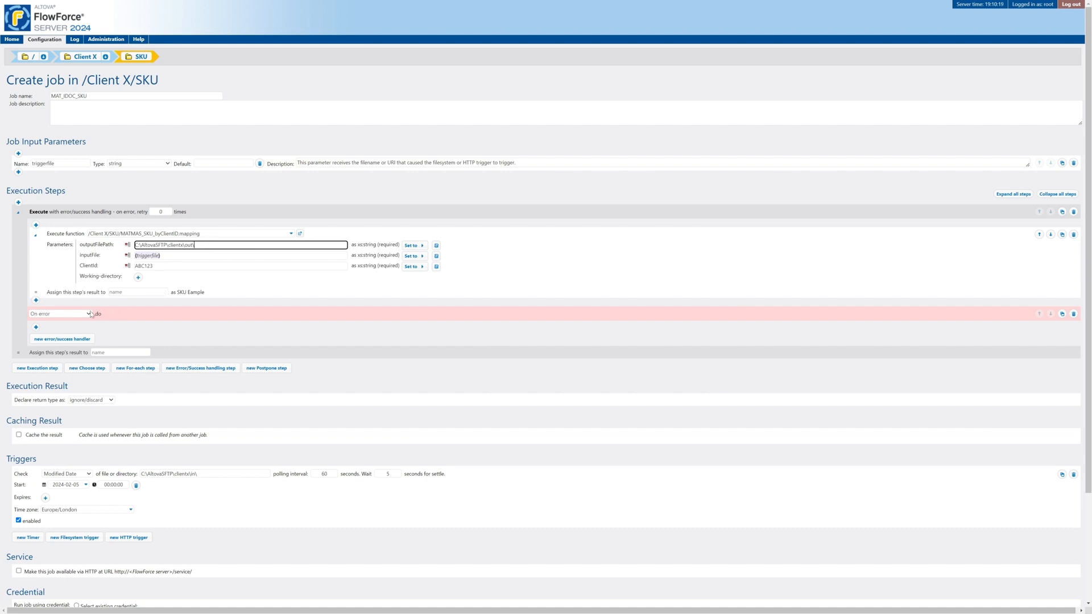
pyautogui.click(87, 314)
# - Switch the handler to On success and give it an Execution step running /system/filesystem/move
pyautogui.click(64, 330)
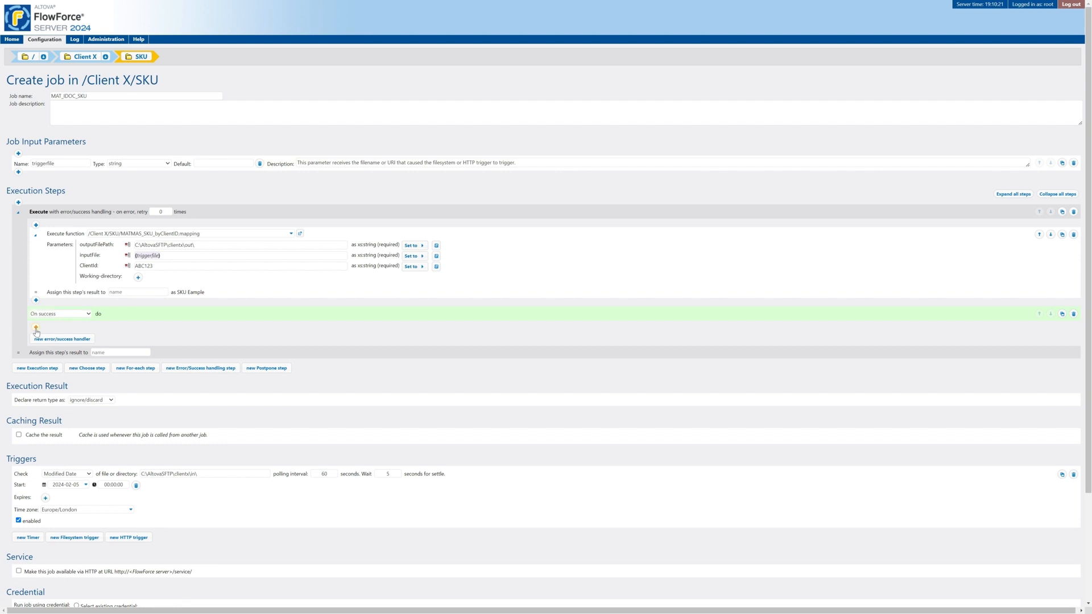
pyautogui.click(36, 328)
pyautogui.click(51, 339)
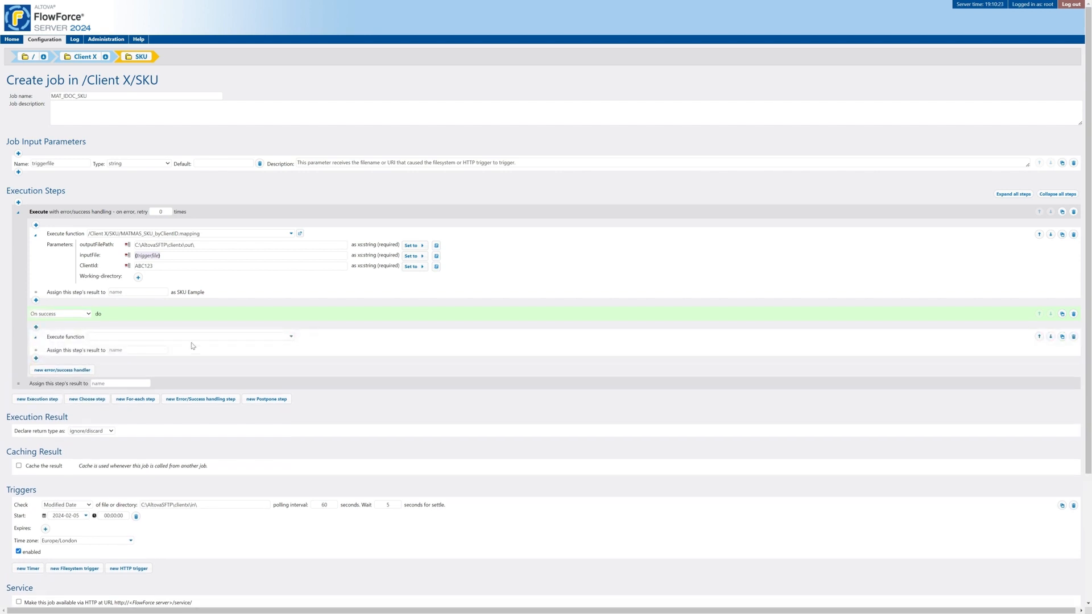
pyautogui.click(291, 340)
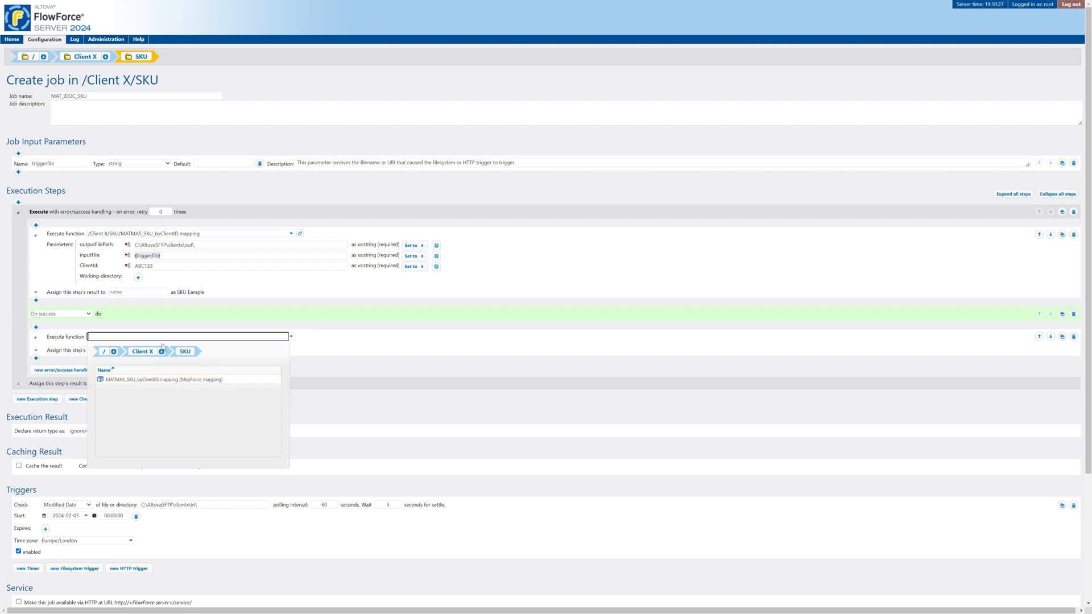
pyautogui.click(105, 352)
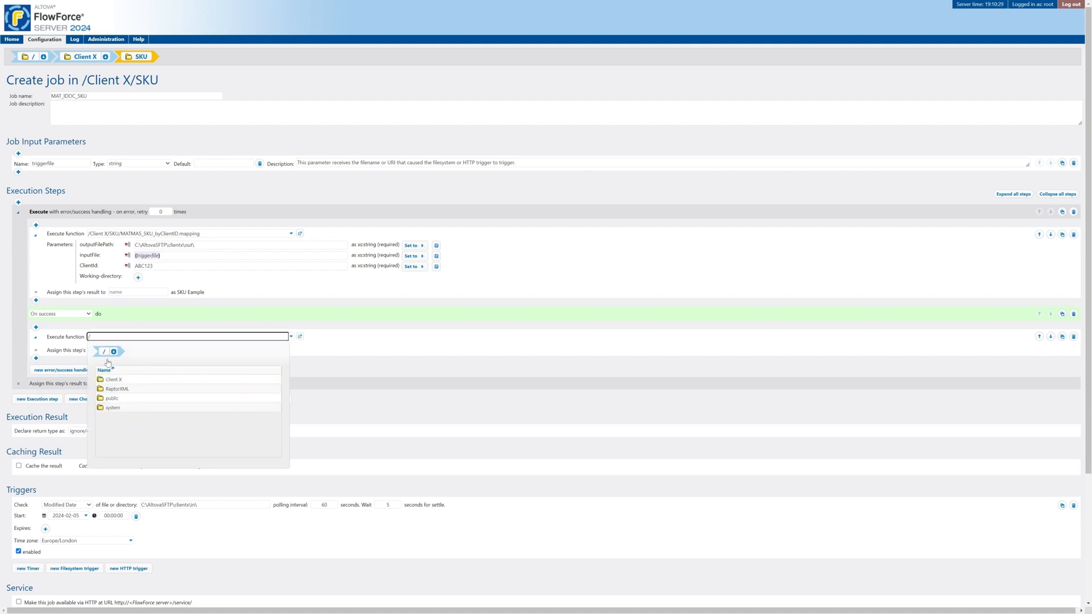
pyautogui.click(113, 409)
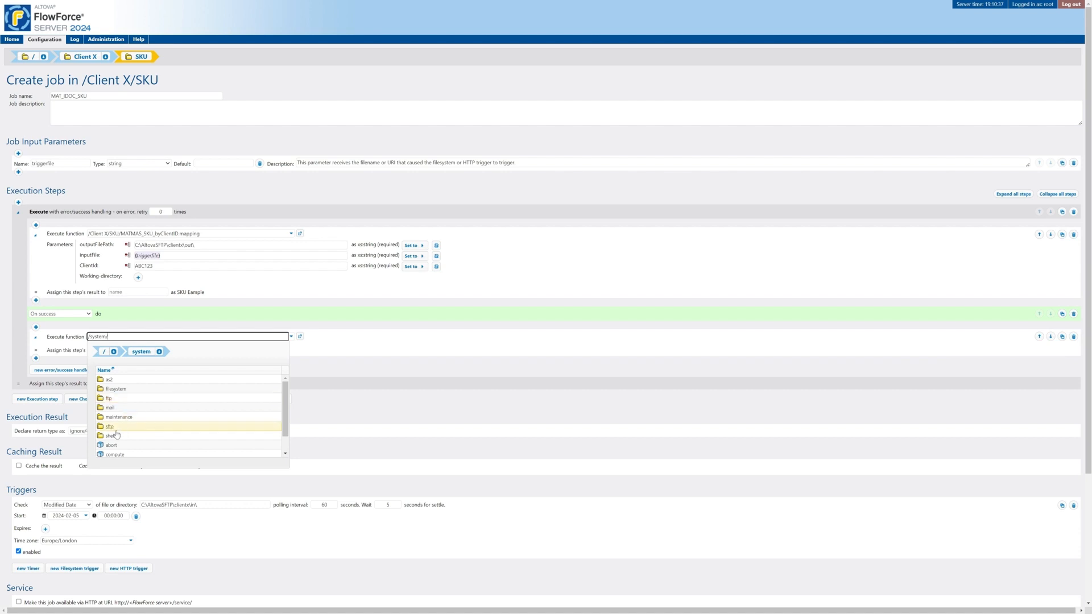
pyautogui.click(117, 390)
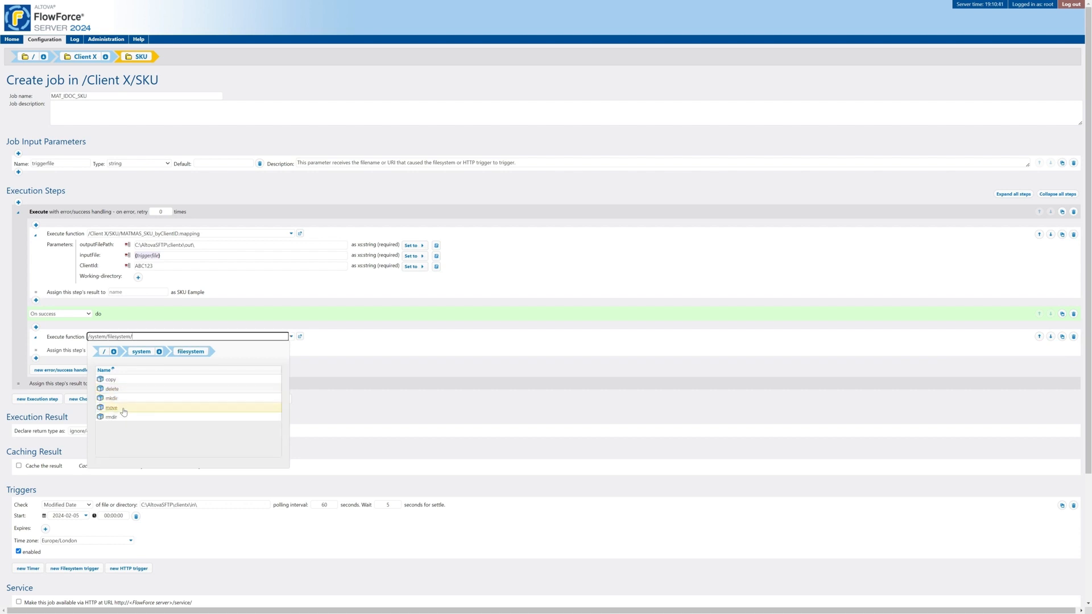
pyautogui.click(124, 409)
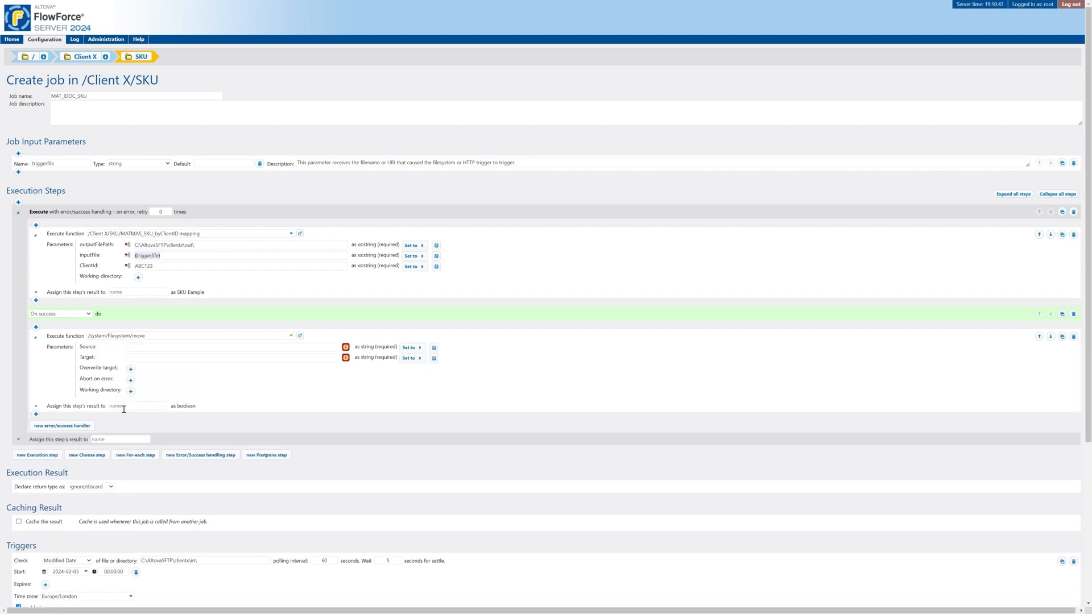
# - Set the move step's Source to triggerfile and its Target to the clientx in\archive folder path
pyautogui.click(412, 350)
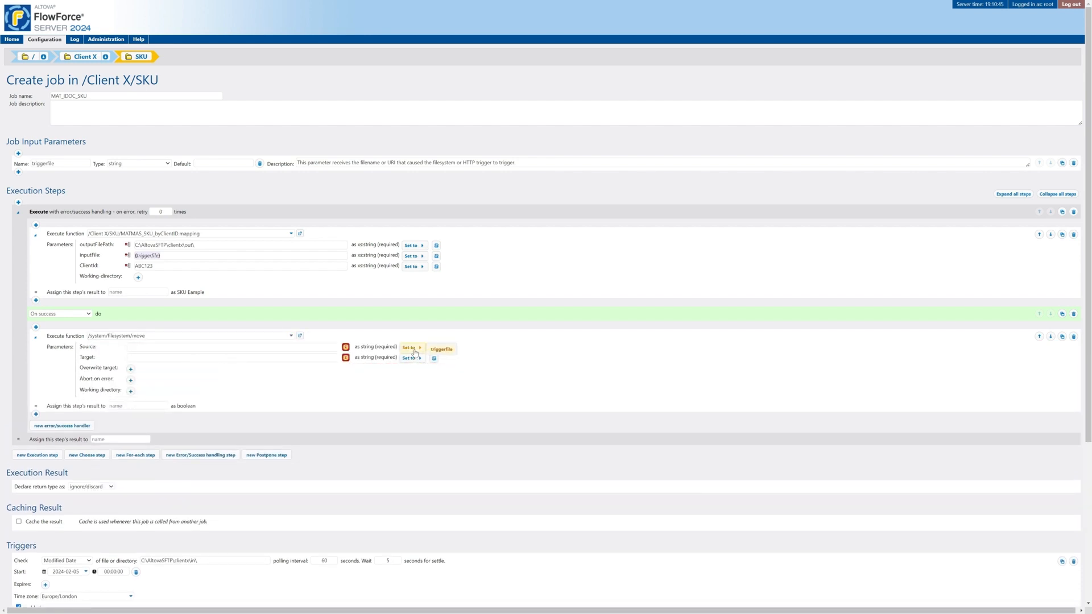
pyautogui.click(443, 348)
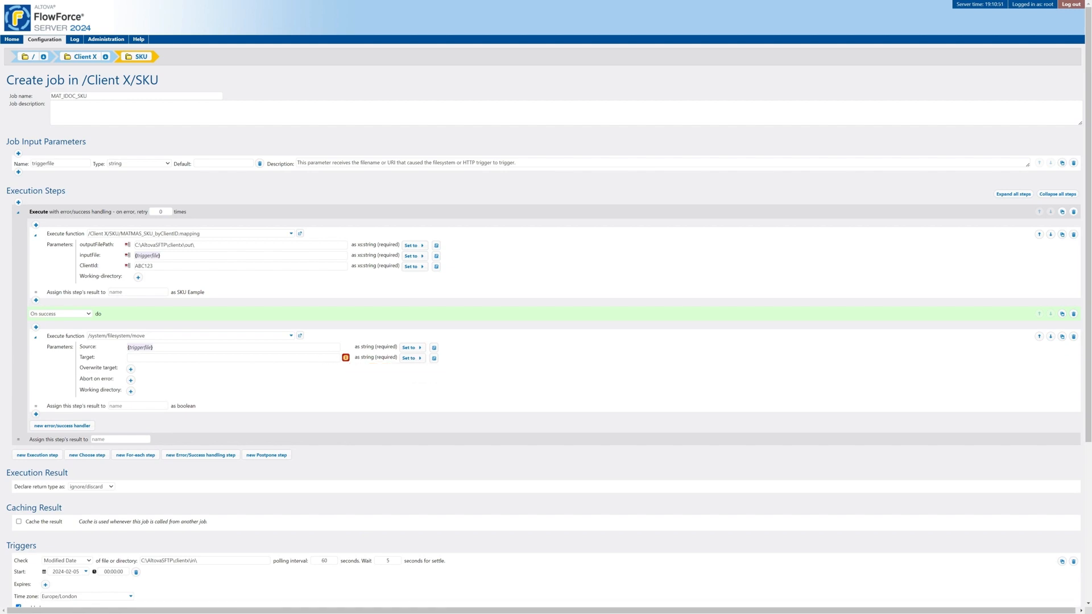
pyautogui.hotkey('alt', 'Tab')
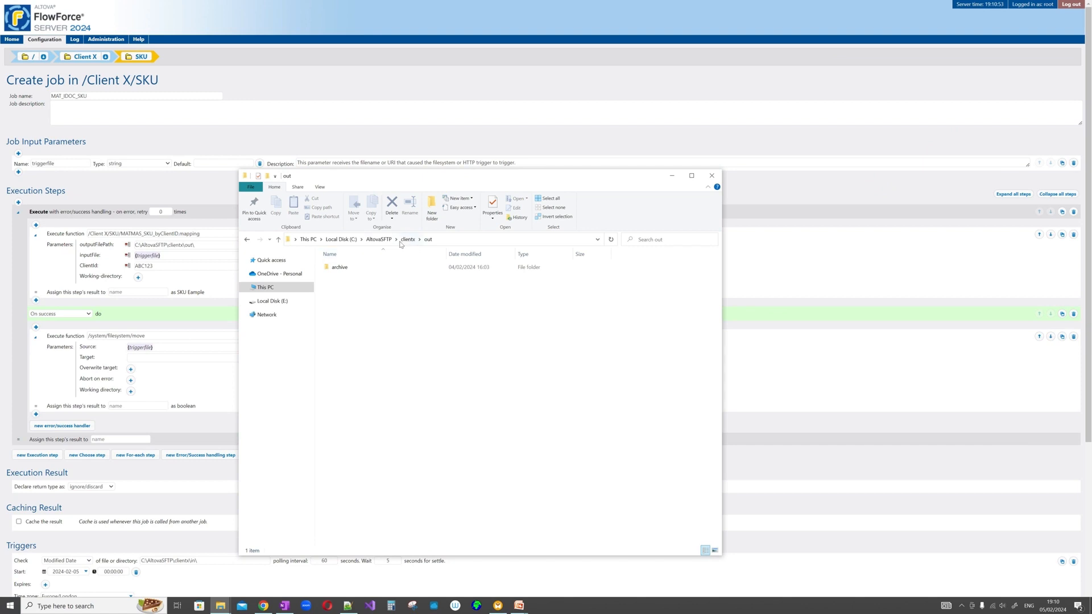
pyautogui.click(407, 239)
pyautogui.click(345, 268)
pyautogui.doubleClick(345, 268)
pyautogui.doubleClick(342, 267)
pyautogui.click(468, 241)
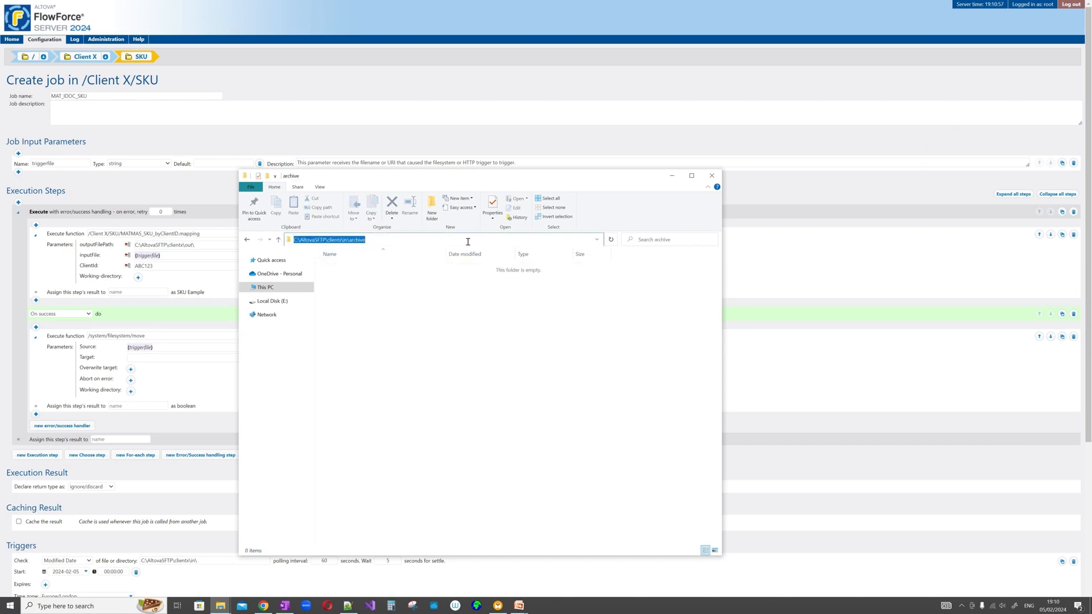
pyautogui.hotkey('ctrl', 'c')
pyautogui.click(180, 358)
pyautogui.hotkey('ctrl', 'v')
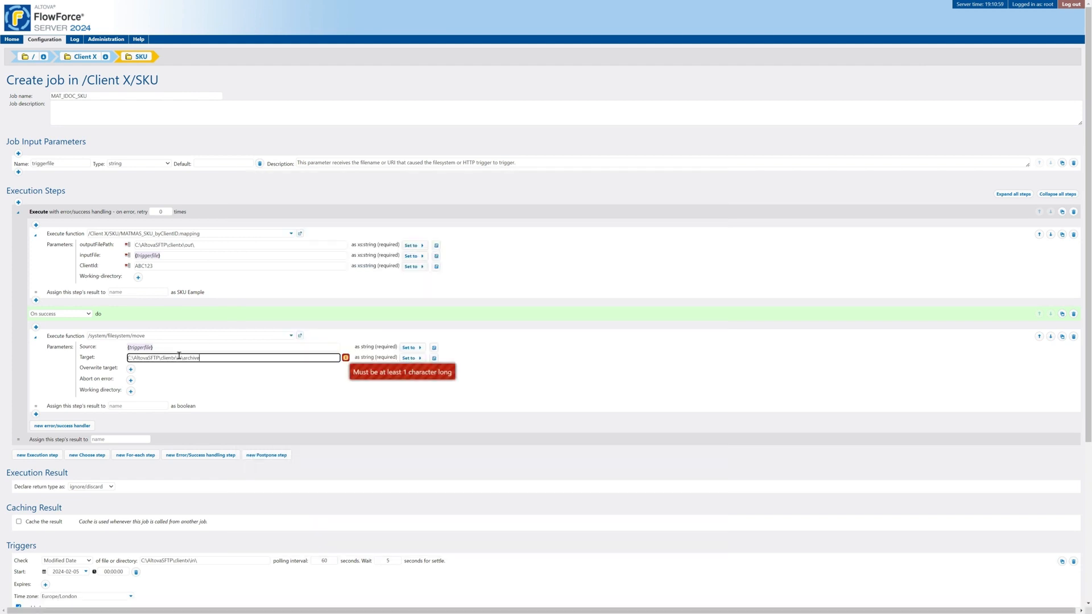
pyautogui.click(225, 348)
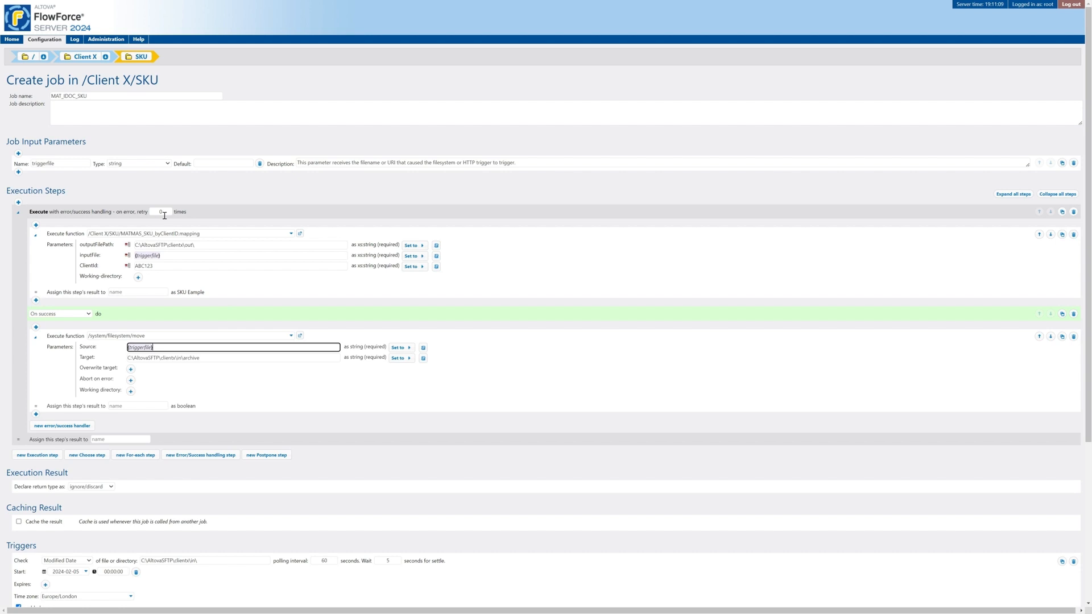
pyautogui.click(66, 427)
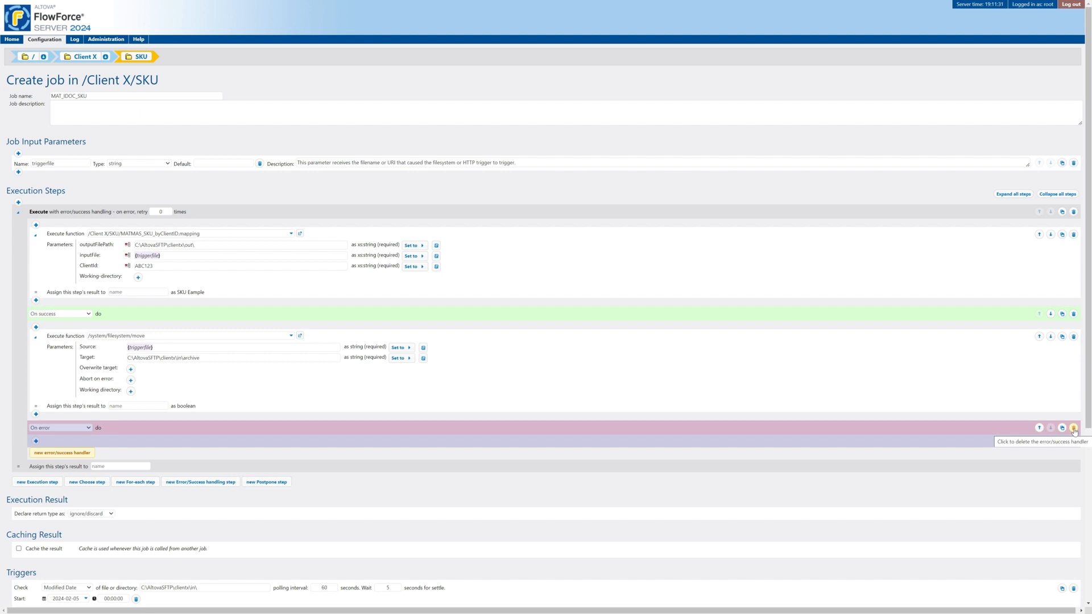
pyautogui.click(1074, 429)
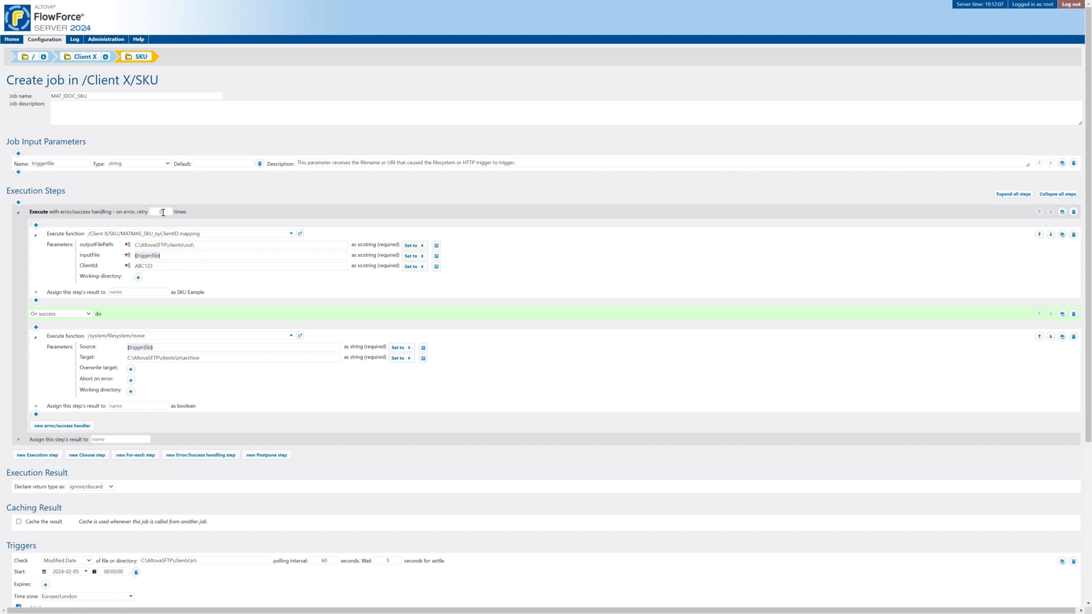
# - Scroll down to the job's Credential section and choose Define local credential
pyautogui.scroll(-3, 163, 212)
pyautogui.scroll(3, 161, 212)
pyautogui.scroll(-3, 162, 211)
pyautogui.scroll(-3, 162, 211)
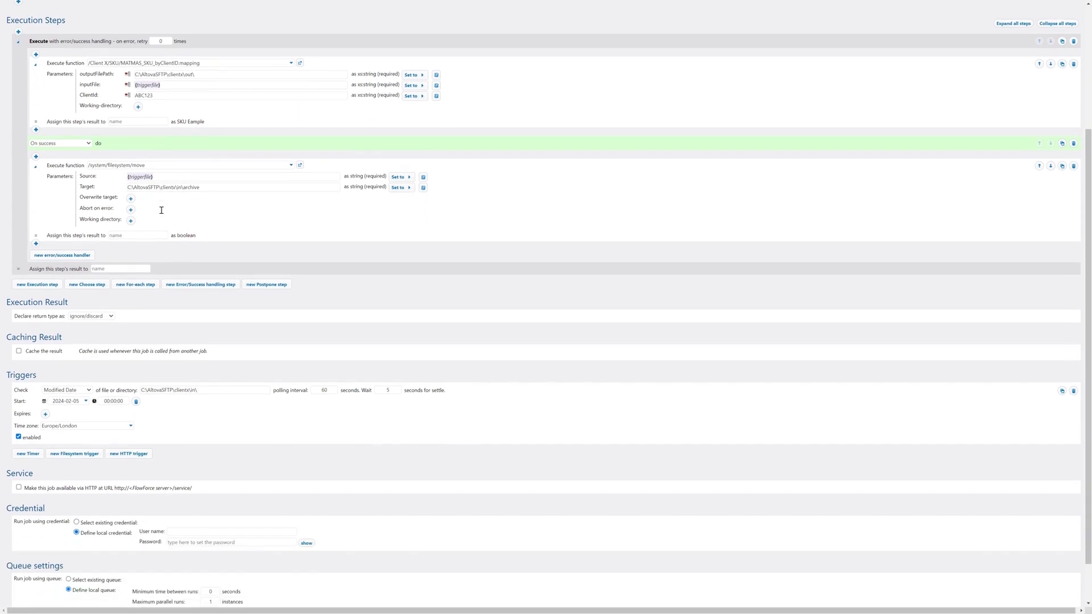
pyautogui.scroll(-3, 162, 214)
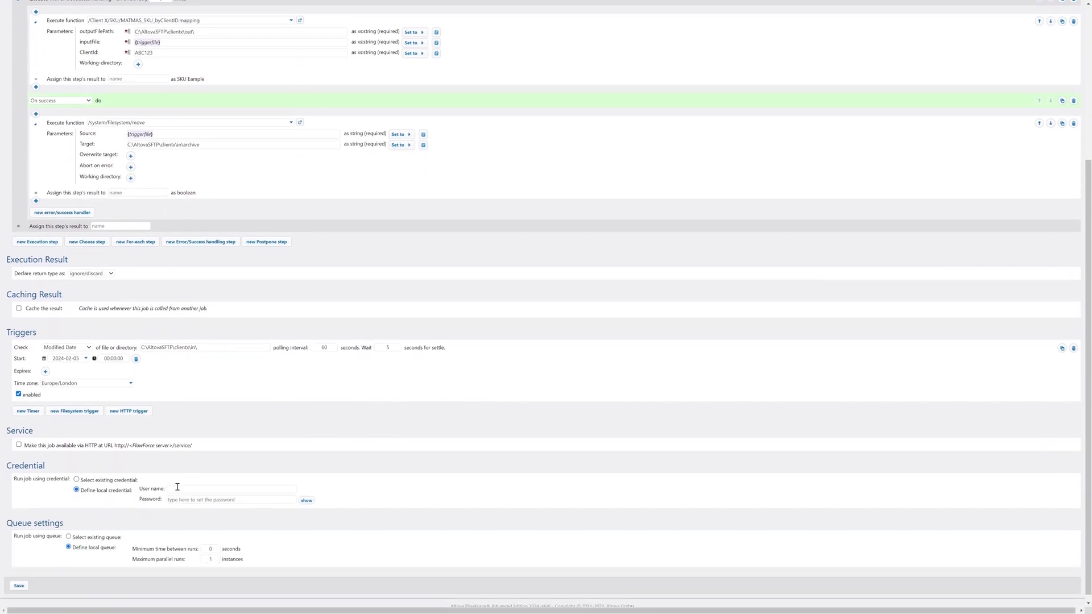
pyautogui.click(113, 483)
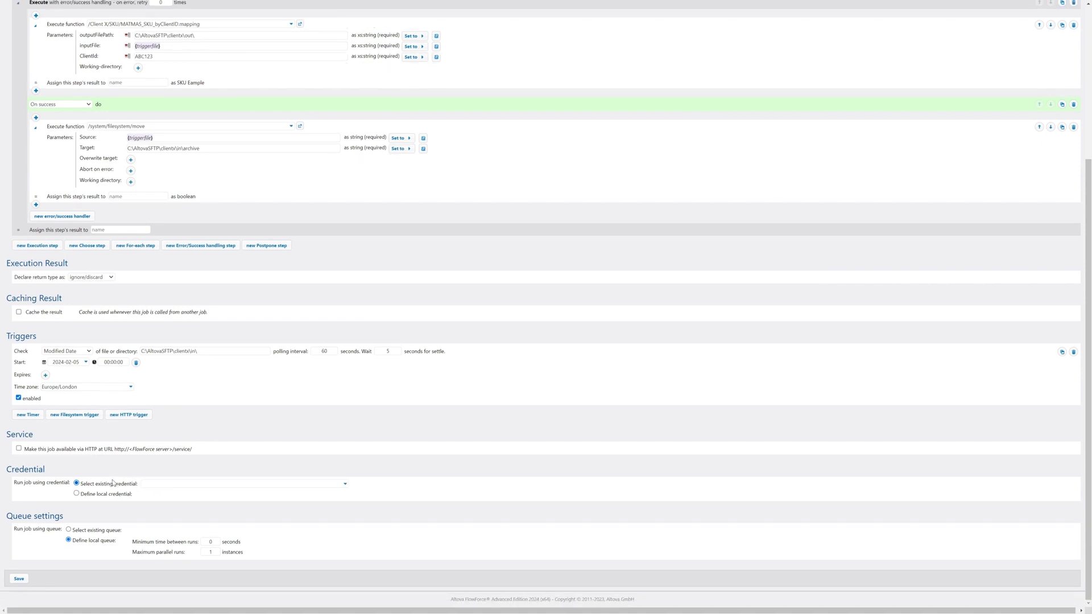
pyautogui.click(345, 484)
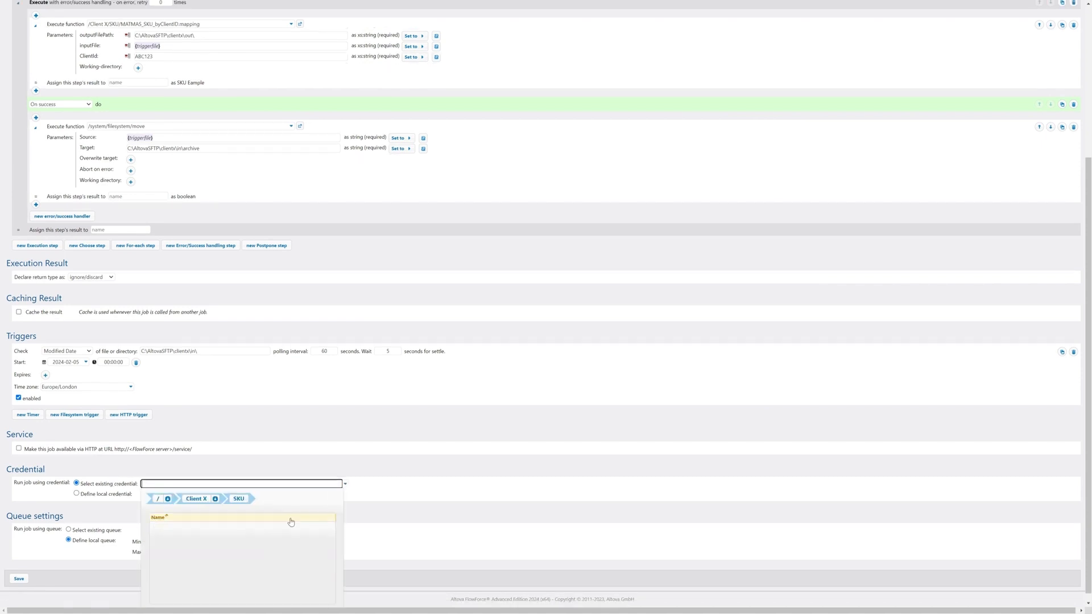
pyautogui.click(77, 494)
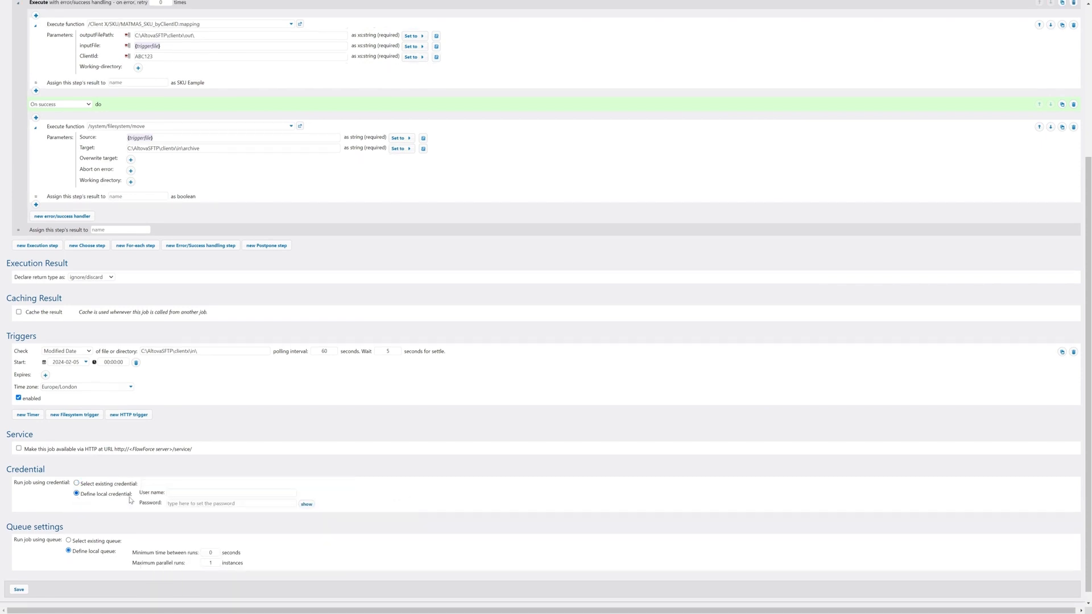
# - Enter the local credential's user name and password, then save the MAT_IDOC_SKU job
pyautogui.click(192, 494)
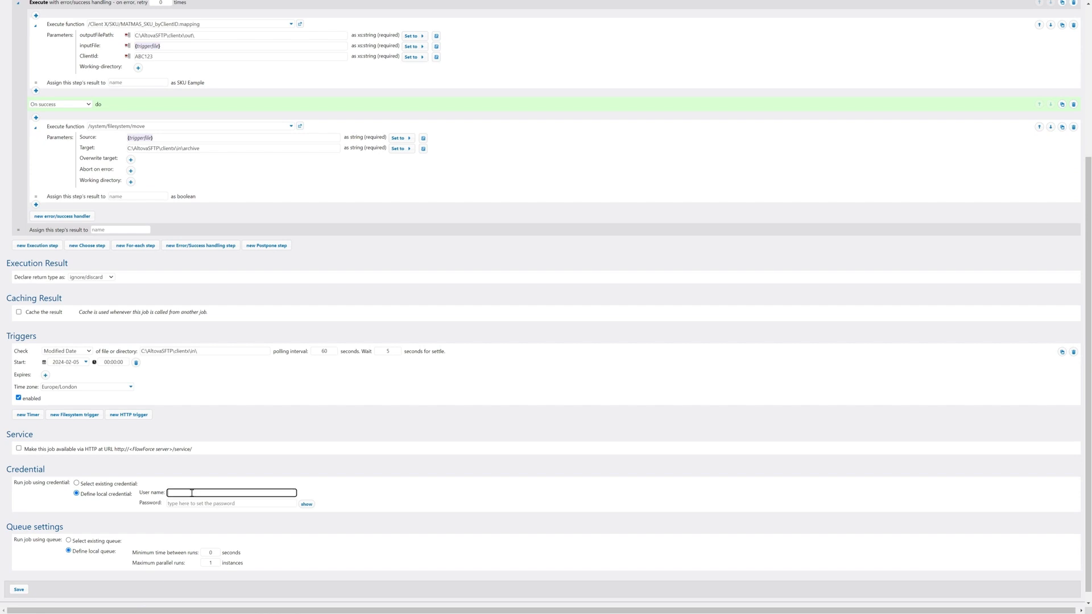
pyautogui.write('root')
pyautogui.press('Tab')
pyautogui.write('•')
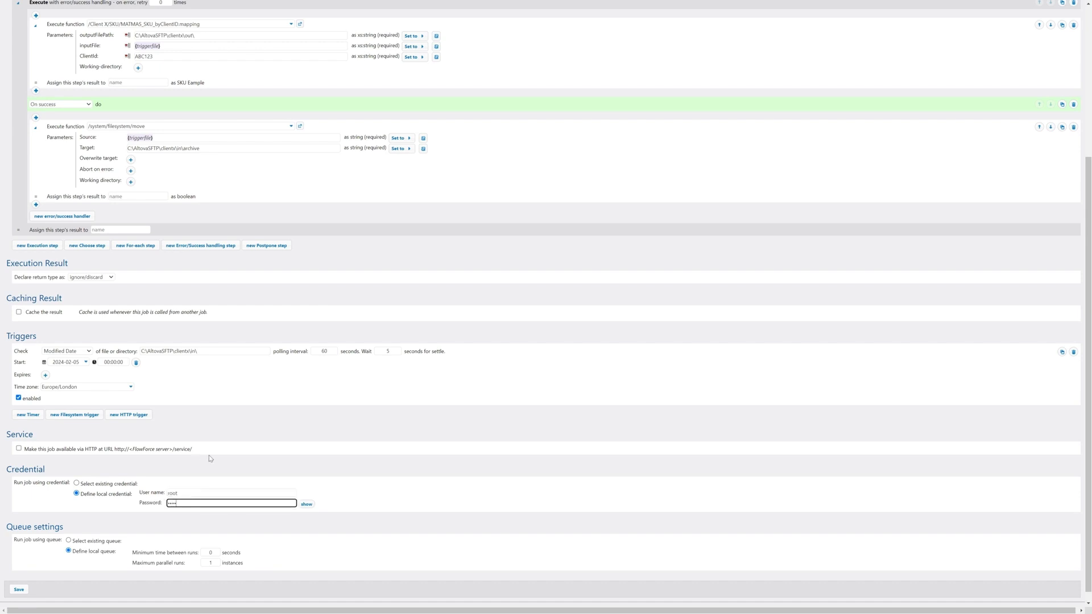
pyautogui.scroll(2, 220, 295)
pyautogui.scroll(-3, 313, 231)
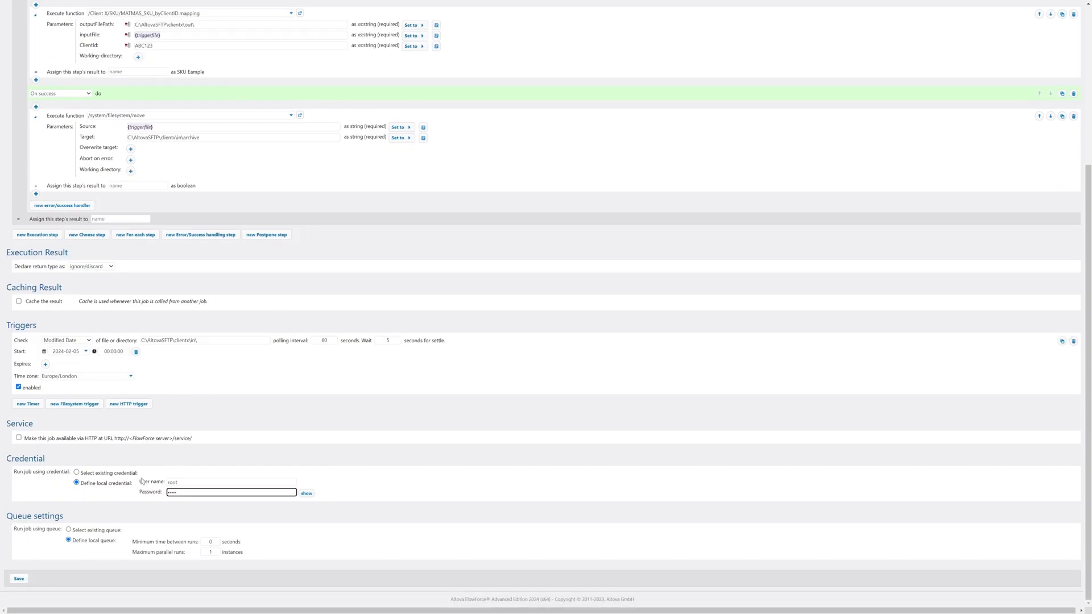
pyautogui.click(22, 581)
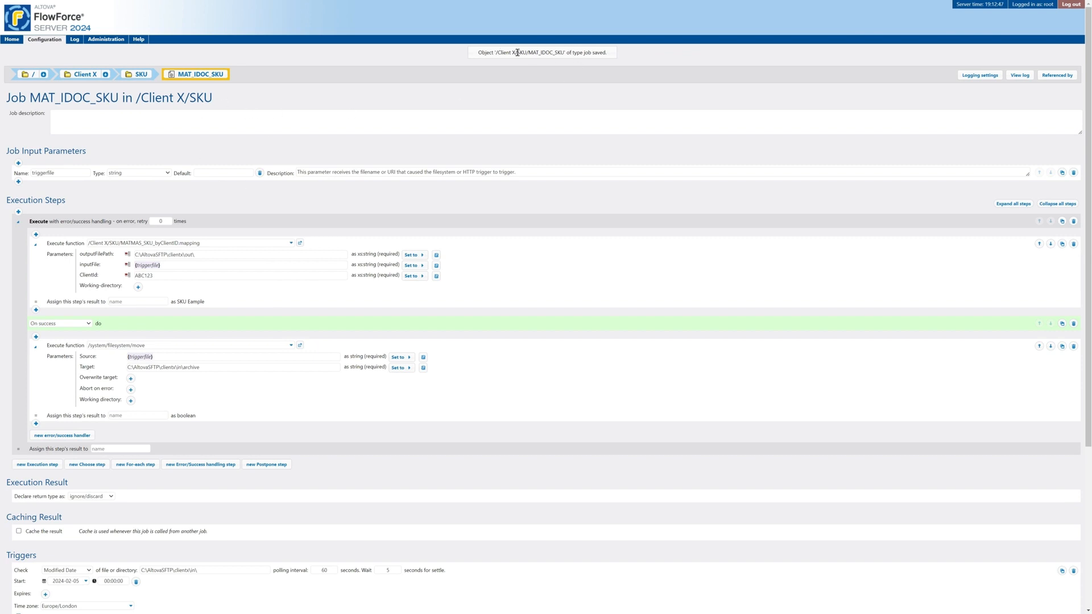
# - Return to the /Client X/SKU folder listing that shows the saved MAT_IDOC_SKU job
pyautogui.click(142, 75)
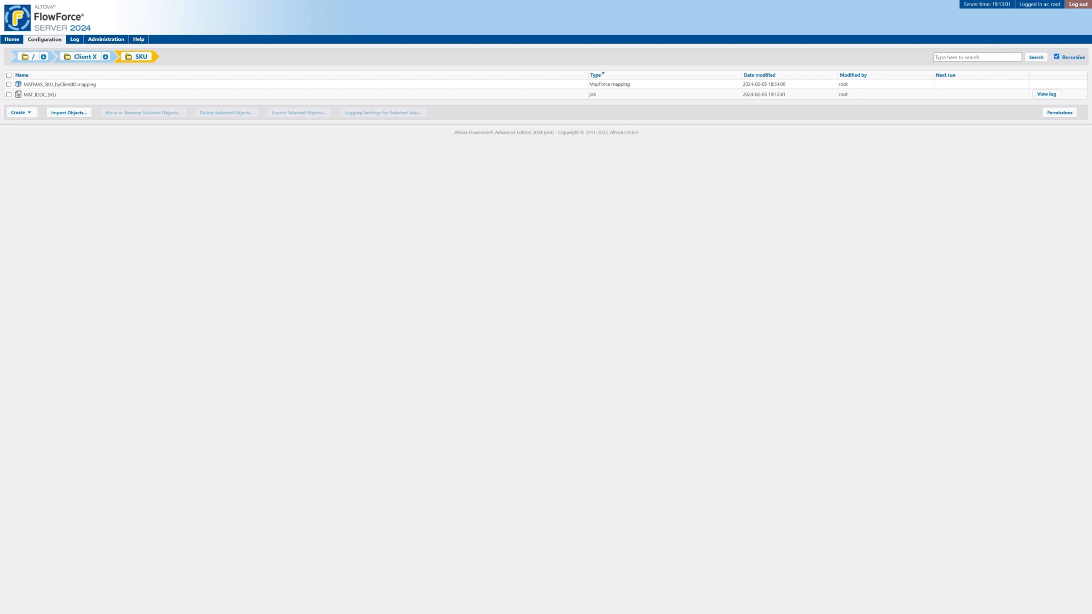
# - Open the clientx in folder in File Explorer, then reopen the MAT_IDOC_SKU job in FlowForce
pyautogui.hotkey('alt', 'Tab')
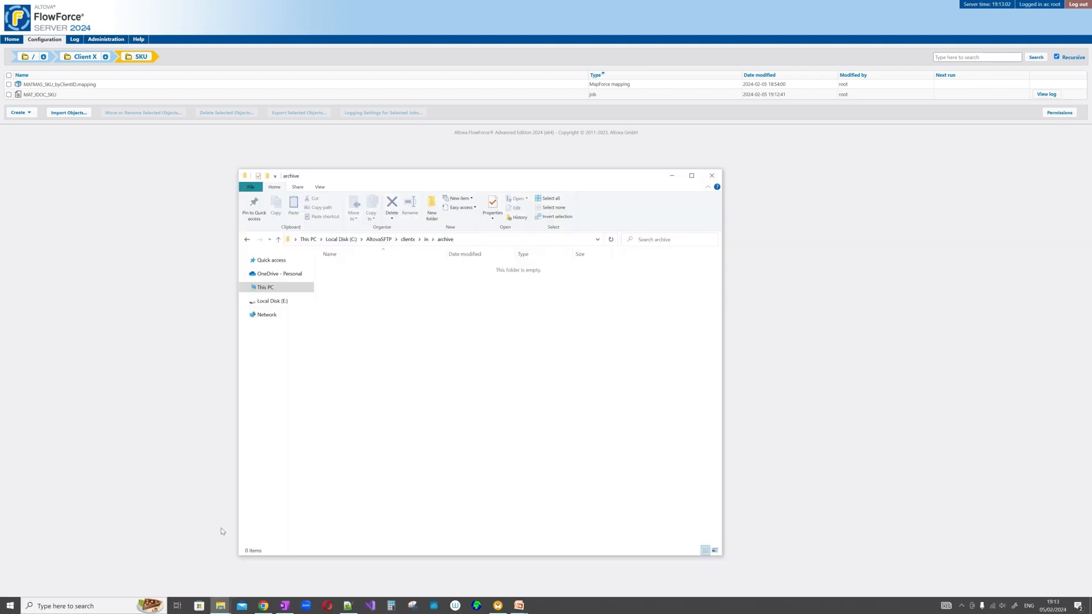
pyautogui.click(408, 239)
pyautogui.doubleClick(385, 267)
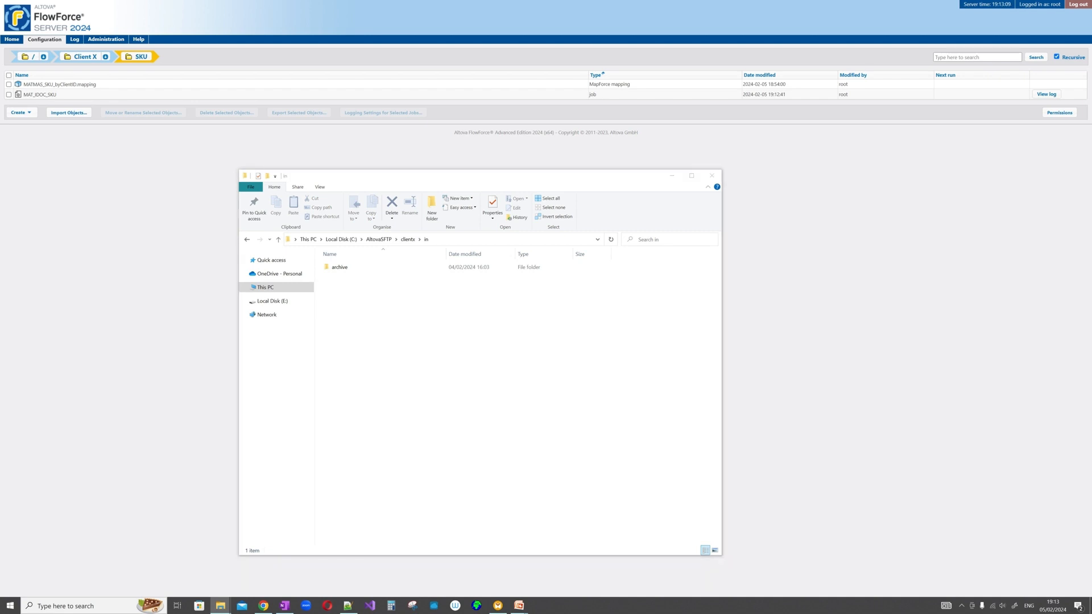
pyautogui.hotkey('ctrl', 'c')
pyautogui.moveTo(392, 176); pyautogui.dragTo(381, 186)
pyautogui.click(40, 95)
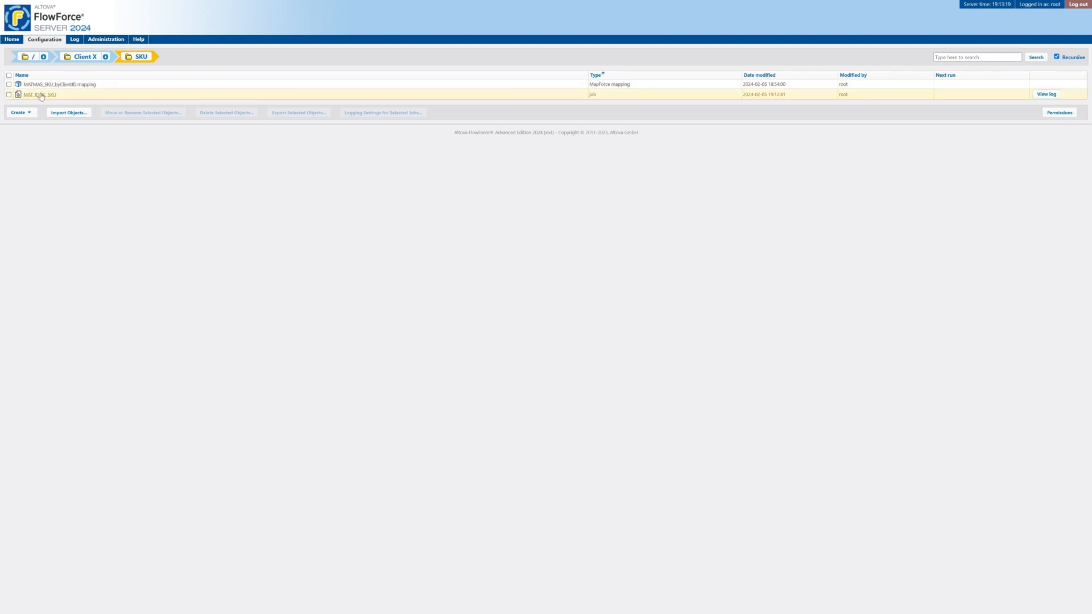
pyautogui.click(42, 95)
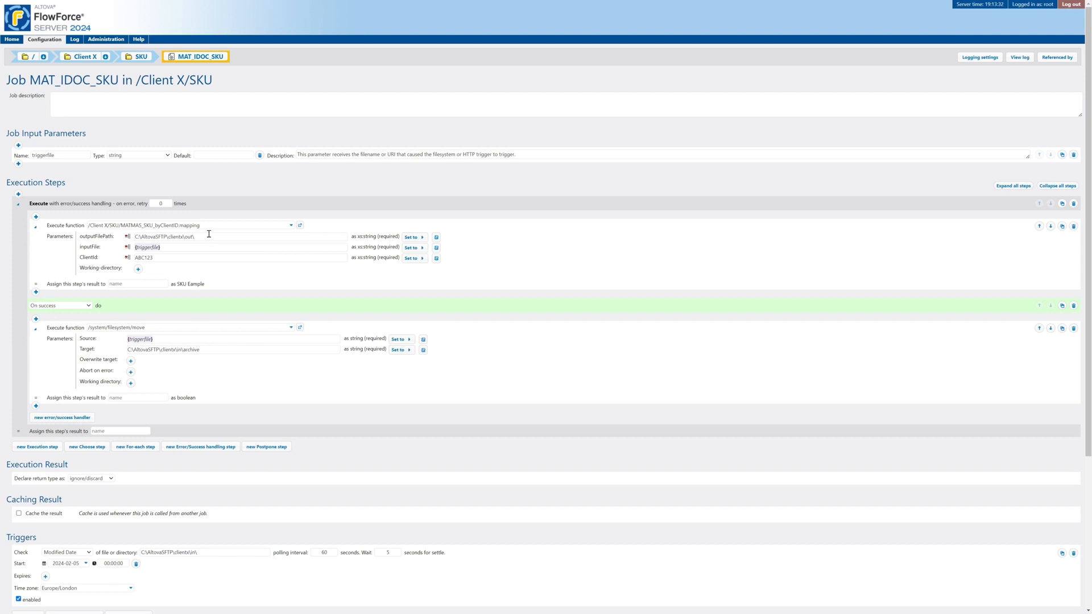
# - Add a Choose step to MAT_IDOC_SKU and start its When condition as contains(
pyautogui.click(87, 446)
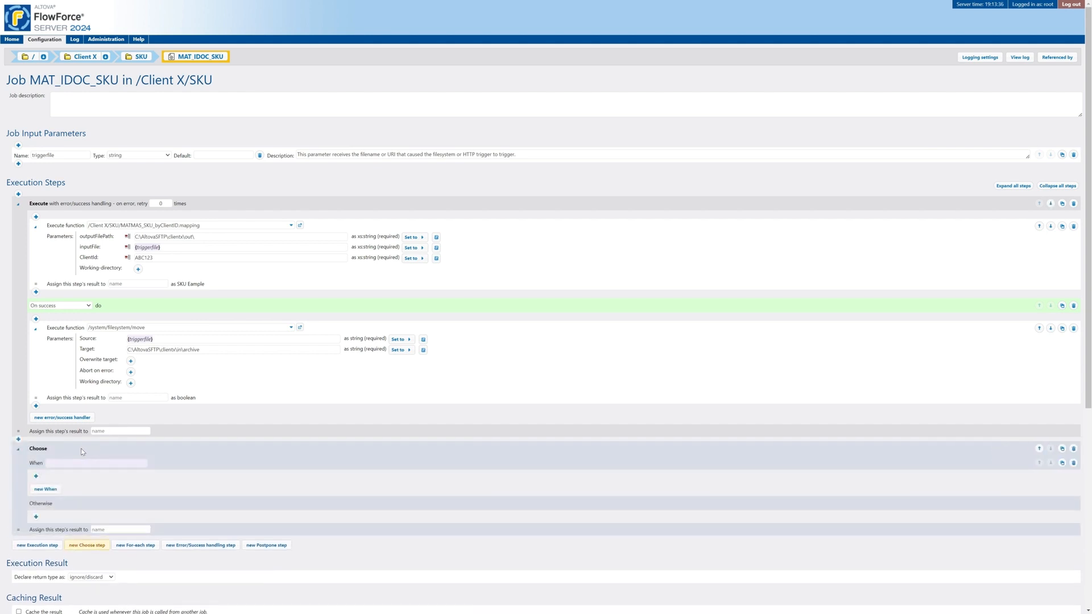
pyautogui.click(79, 463)
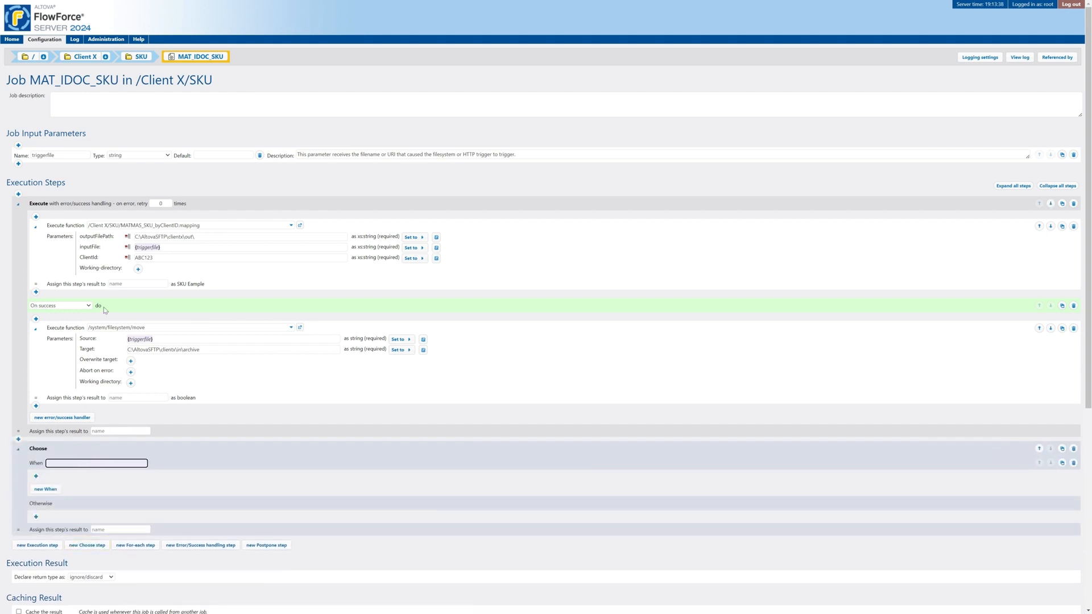
pyautogui.write("contains('")
pyautogui.press('BackSpace')
pyautogui.click(139, 39)
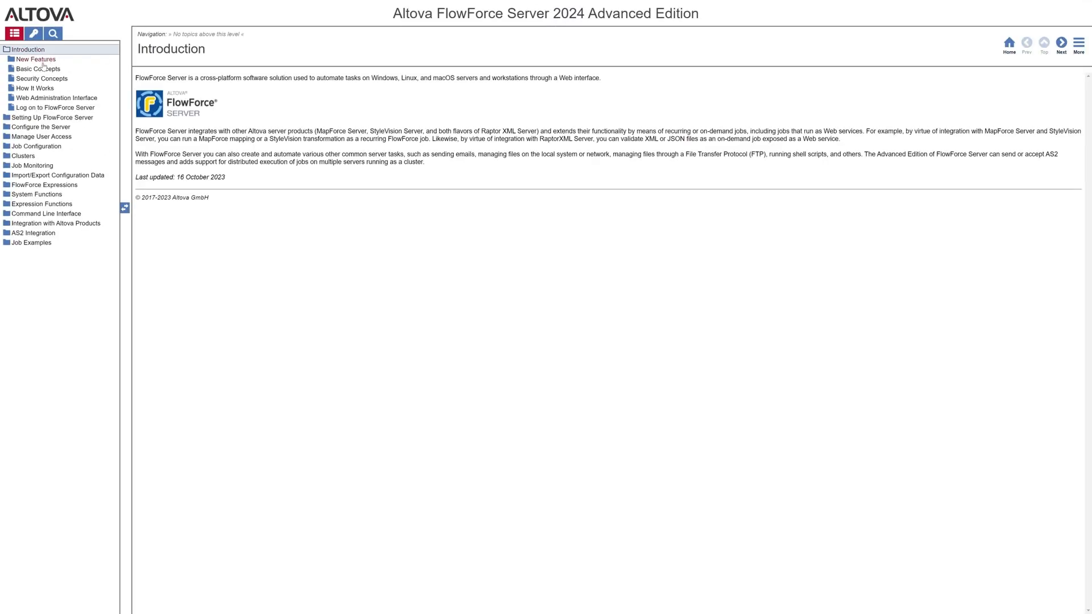
# - Search the help for contains and review the function's signature and examples
pyautogui.click(52, 34)
pyautogui.write('contains')
pyautogui.press('Return')
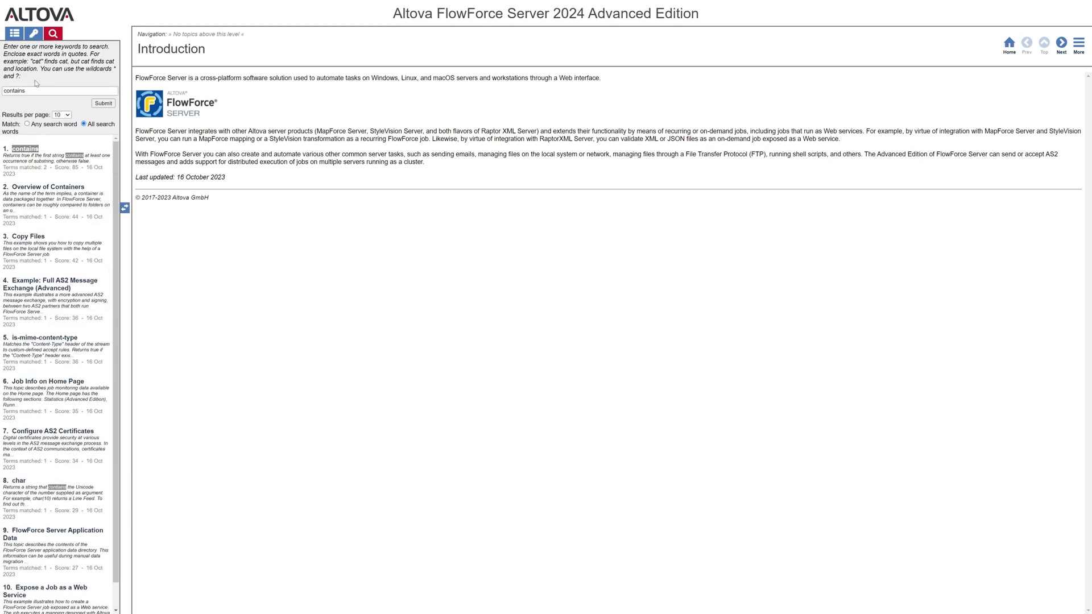
pyautogui.click(25, 149)
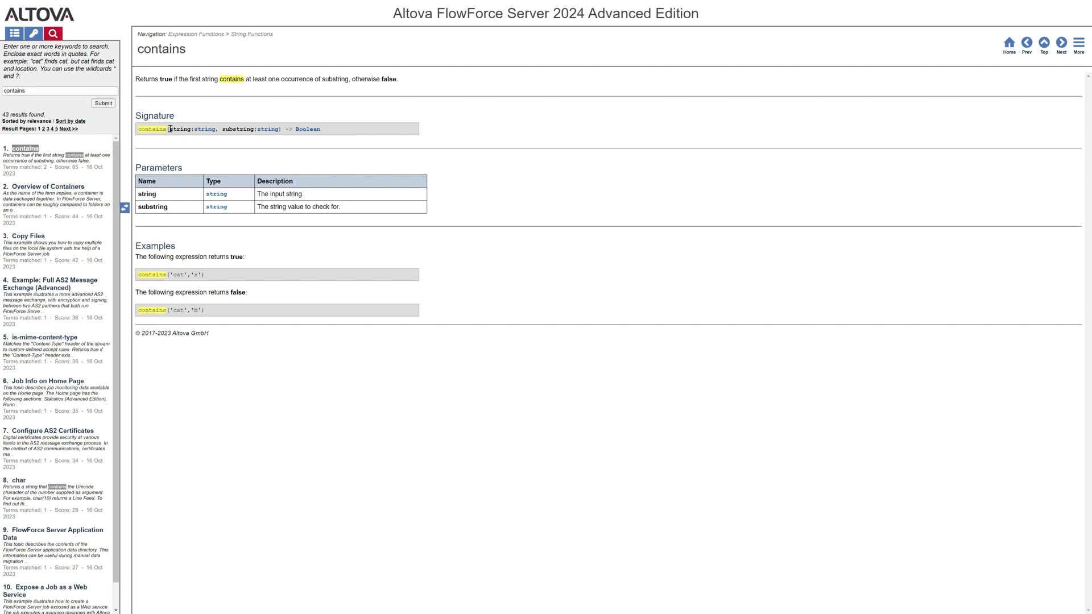
pyautogui.moveTo(170, 130)
pyautogui.mouseDown()
pyautogui.moveTo(279, 130)
pyautogui.moveTo(169, 131)
pyautogui.mouseUp()
pyautogui.moveTo(213, 277); pyautogui.dragTo(142, 276)
pyautogui.click(323, 95)
pyautogui.hotkey('alt', 'Left')
pyautogui.hotkey('alt', 'Left')
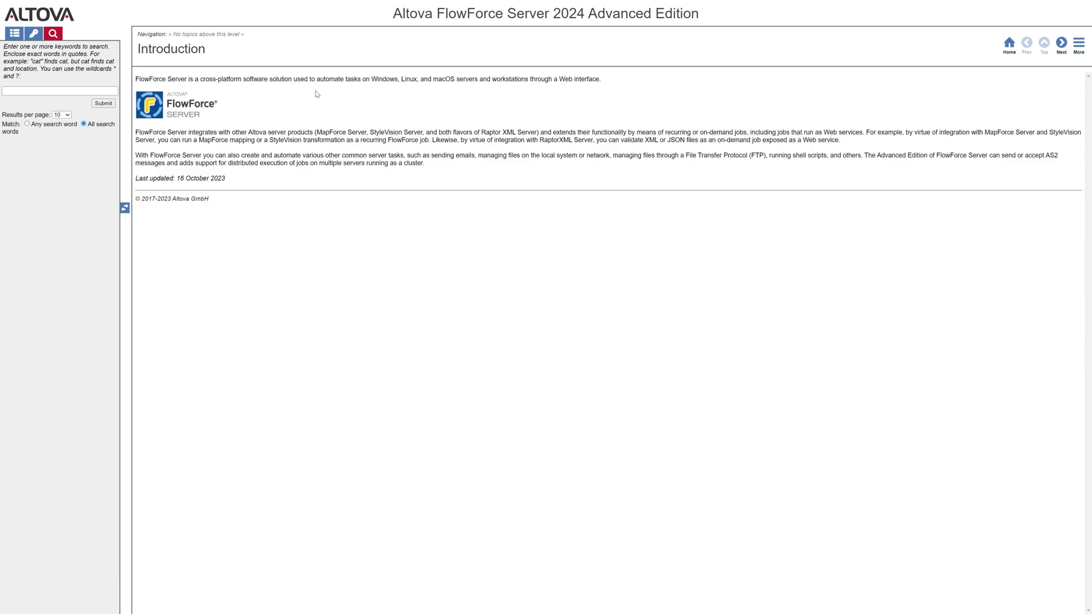
pyautogui.hotkey('alt', 'Right')
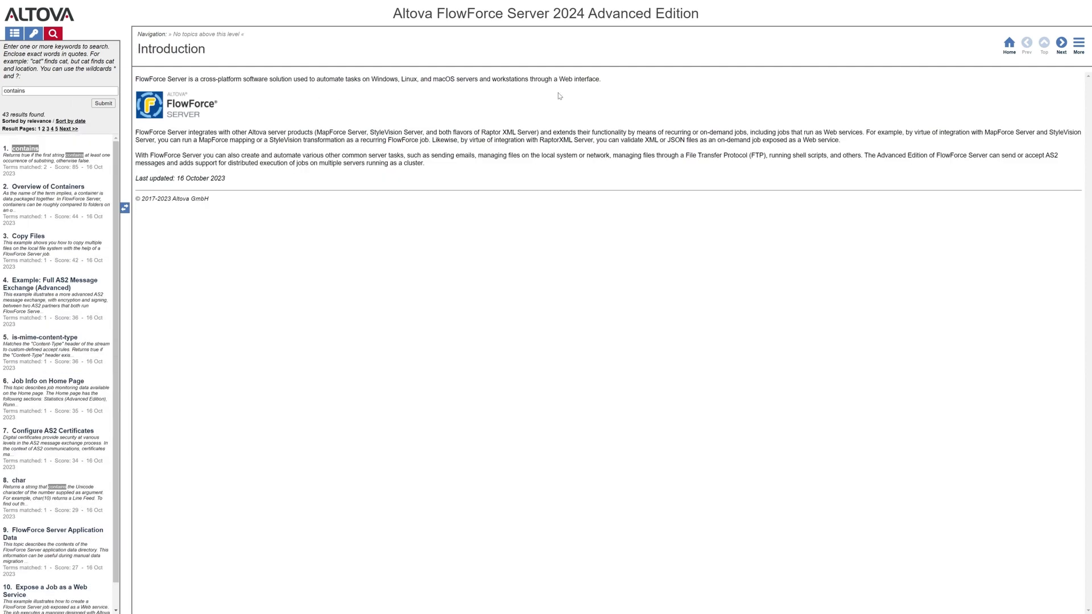
pyautogui.click(1015, 48)
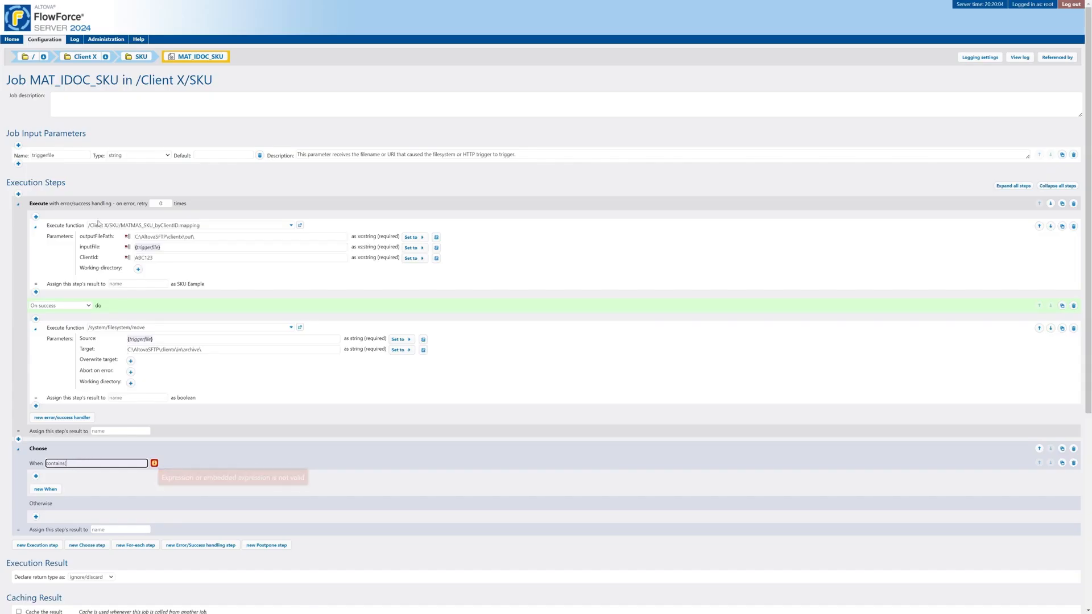
# - Complete the condition as contains(triggerfile, '.xml') and nest the mapping step under the When branch
pyautogui.moveTo(57, 155); pyautogui.dragTo(13, 156)
pyautogui.hotkey('ctrl', 'c')
pyautogui.click(73, 463)
pyautogui.hotkey('ctrl', 'v')
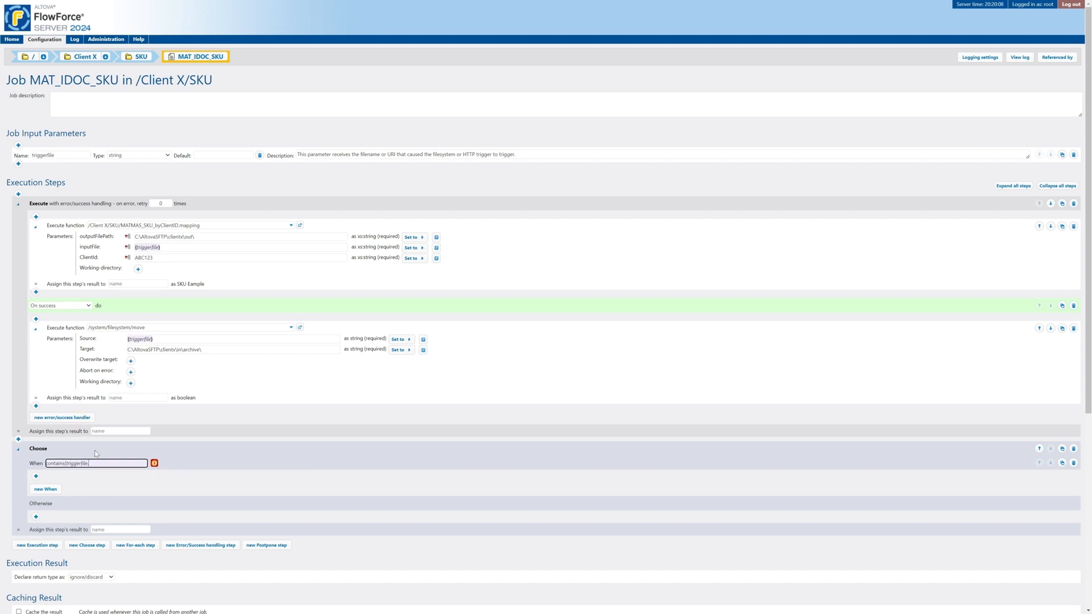
pyautogui.write(", '.xml')")
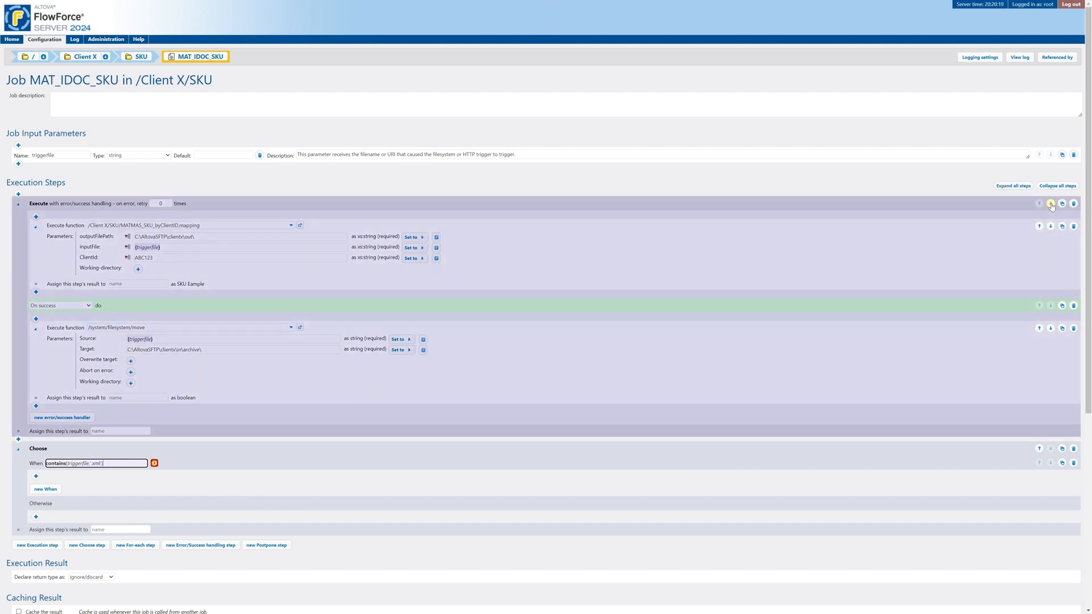
pyautogui.click(1051, 204)
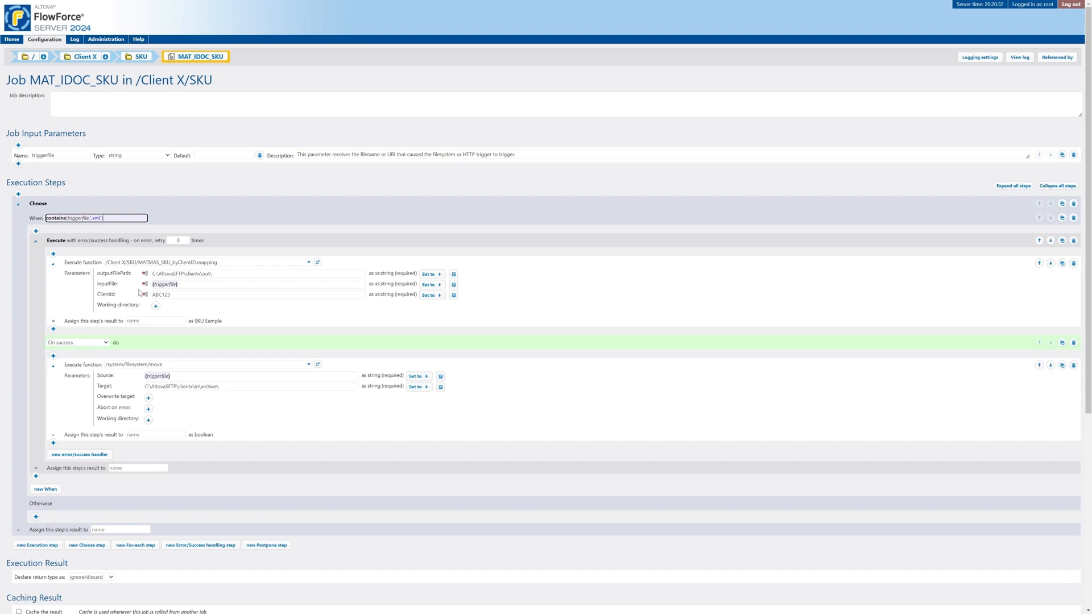
# - Scroll the job page to check the Execute step now sits inside the Choose step's When branch
pyautogui.scroll(-3, 102, 256)
pyautogui.scroll(3, 112, 286)
# - Select and check the trigger's watched folder path, C:\AltovaSFTP\clientx\in
pyautogui.scroll(-2, 141, 228)
pyautogui.click(192, 566)
pyautogui.tripleClick(192, 566)
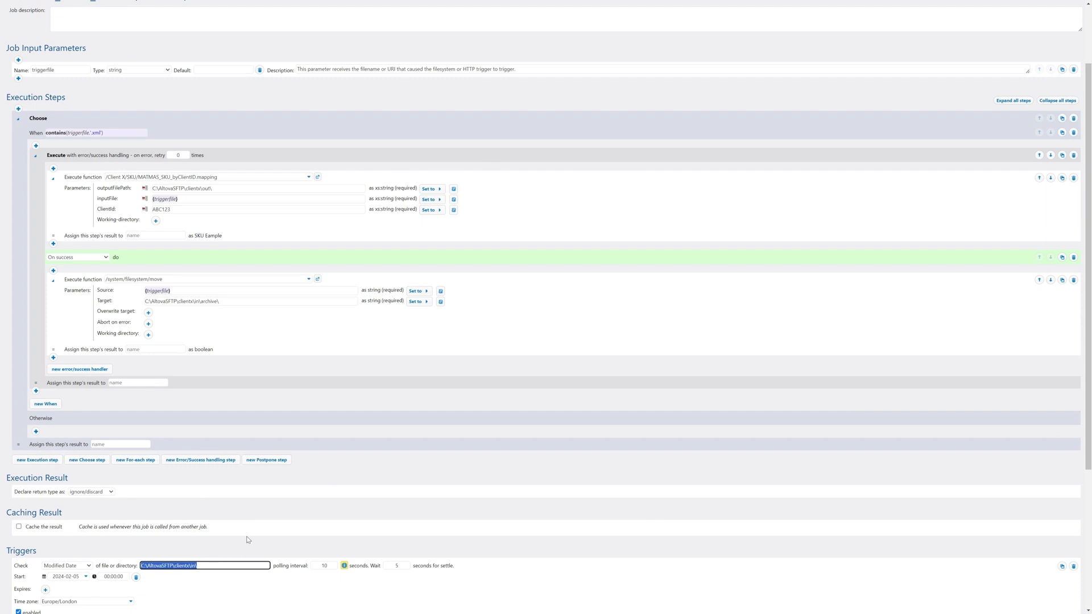
pyautogui.scroll(2, 246, 538)
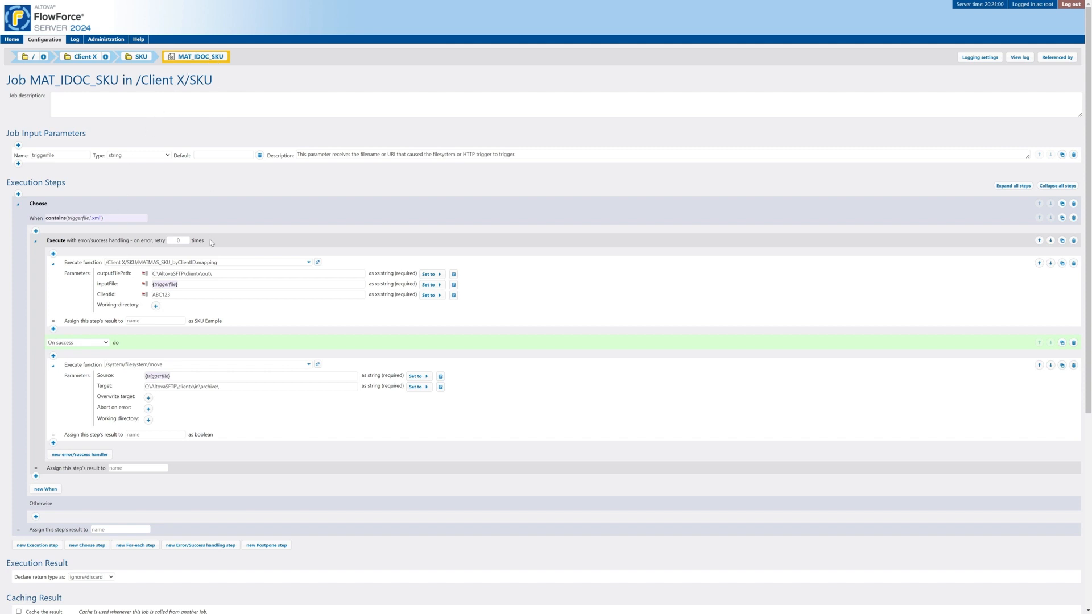
# - Review the job page and save MAT_IDOC_SKU with its Choose step
pyautogui.scroll(-1, 210, 240)
pyautogui.scroll(1, 213, 35)
pyautogui.scroll(-1, 215, 125)
pyautogui.scroll(1, 215, 128)
pyautogui.scroll(-3, 212, 135)
pyautogui.scroll(2, 214, 130)
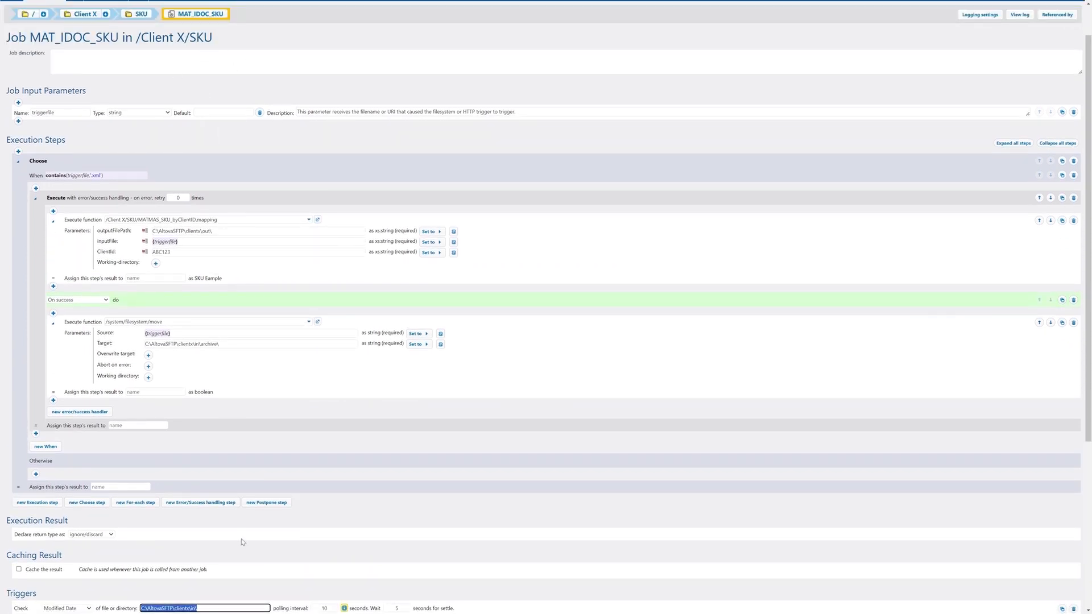
pyautogui.scroll(1, 144, 216)
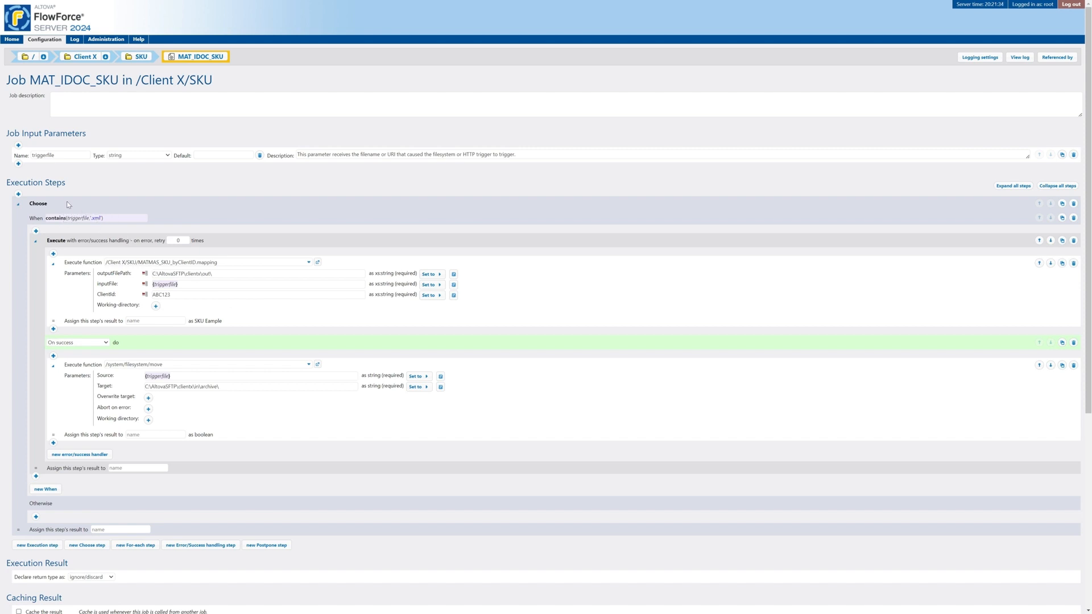
pyautogui.scroll(-3, 120, 206)
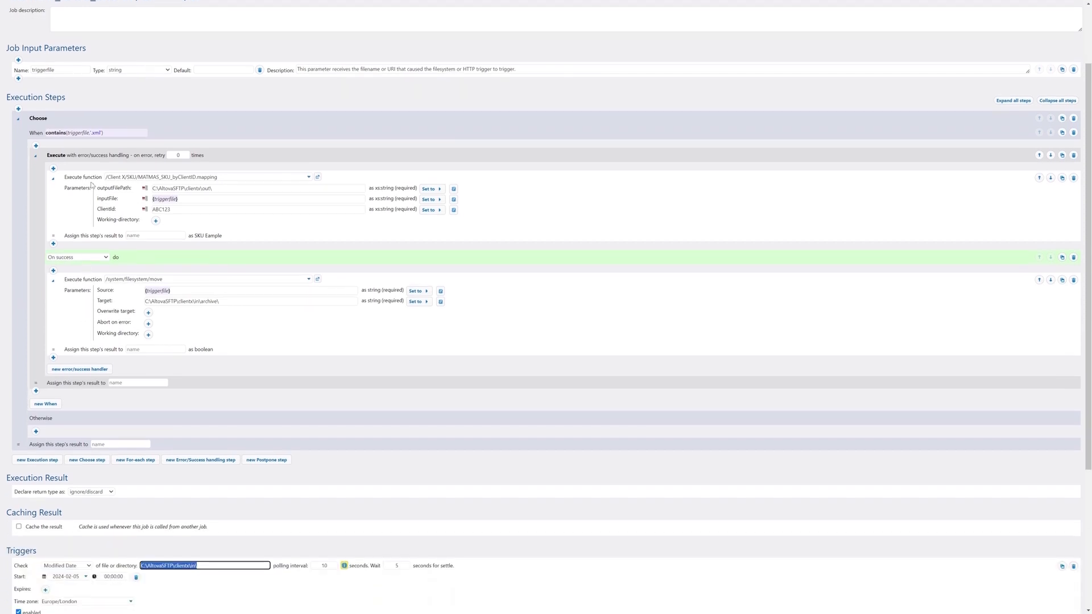
pyautogui.scroll(3, 197, 347)
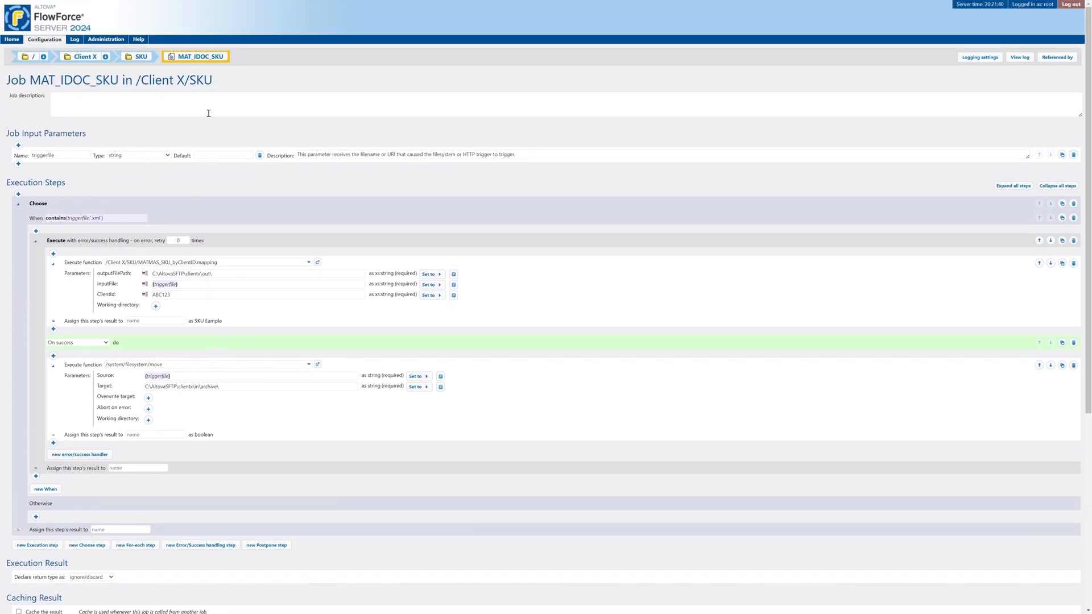
pyautogui.scroll(-2, 246, 296)
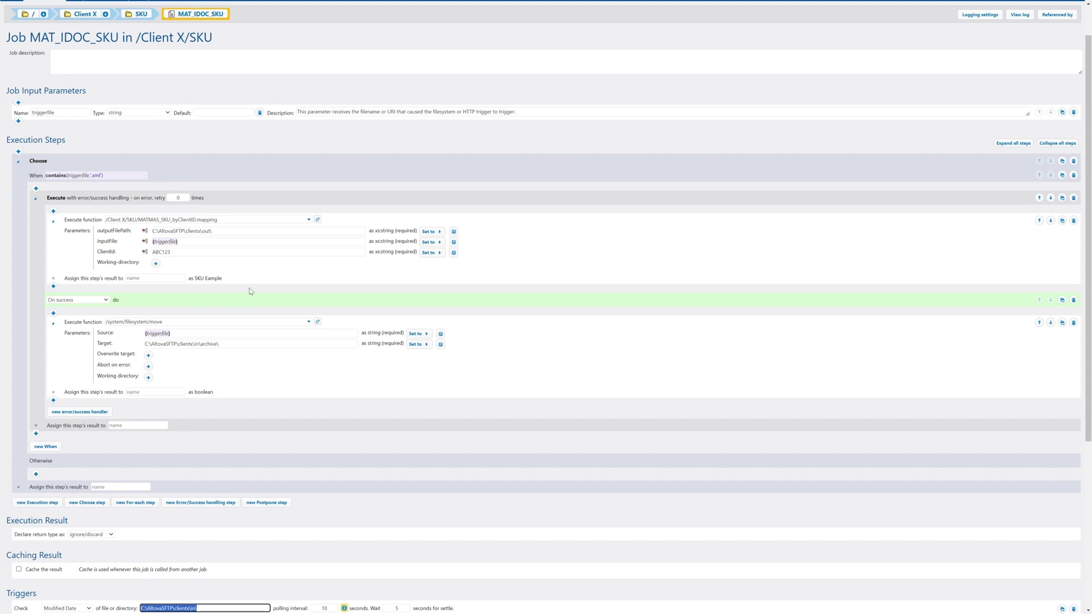
pyautogui.scroll(-5, 251, 295)
pyautogui.click(20, 586)
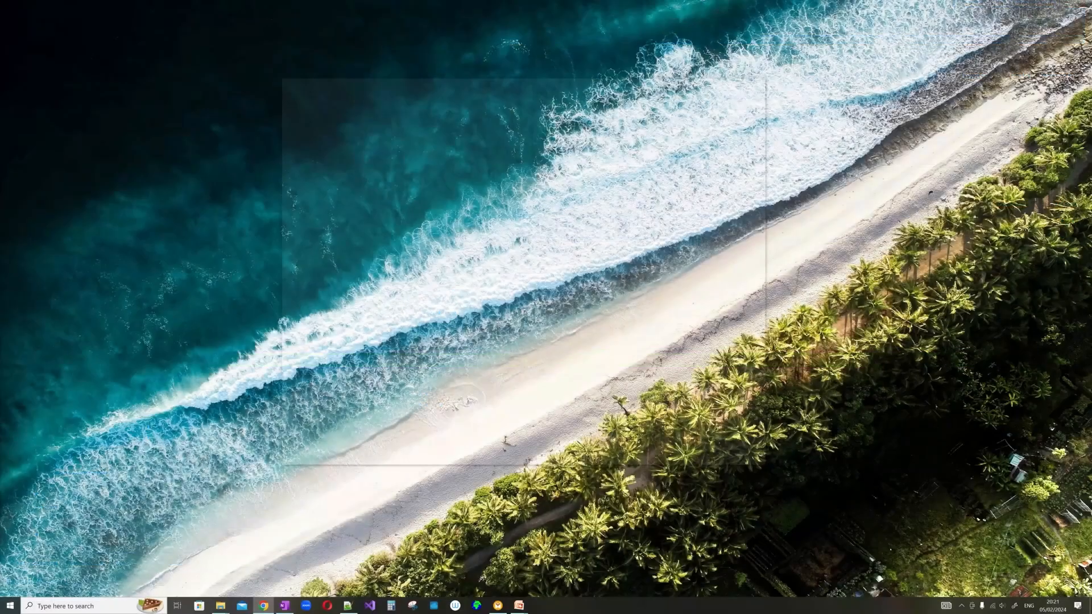
# - Drop the MATMAS_TEST1.xml test file into the watched clientx\in folder
pyautogui.hotkey('alt', 'Tab')
pyautogui.doubleClick(457, 179)
pyautogui.hotkey('alt', 'Tab')
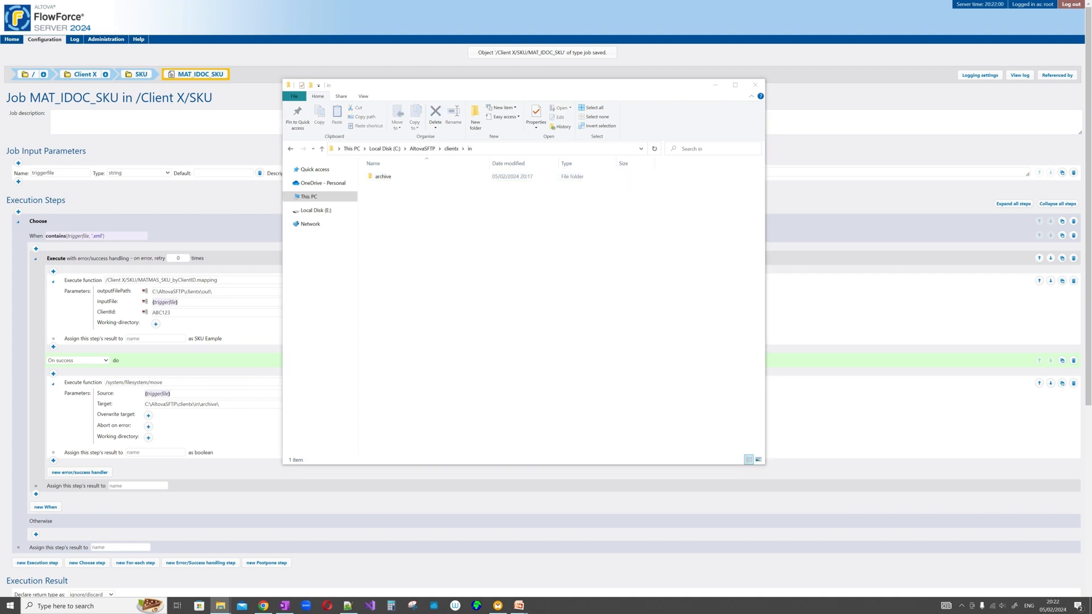
pyautogui.hotkey('ctrl', 'c')
pyautogui.moveTo(312, 349); pyautogui.dragTo(490, 271)
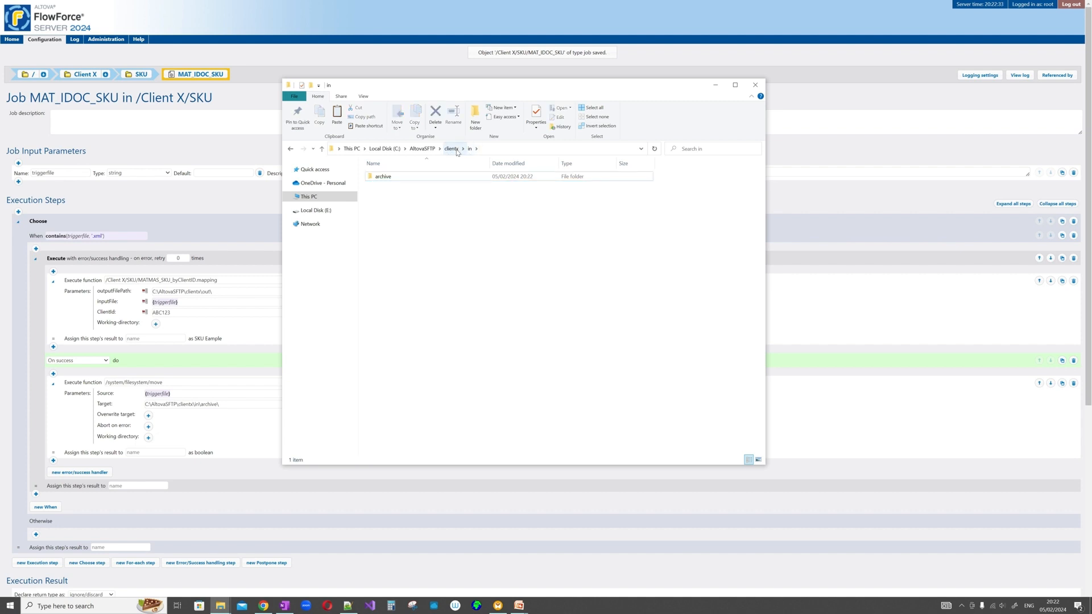
# - Check in\archive, then find and open the new ABC123_SKU output XML in clientx\out
pyautogui.doubleClick(410, 180)
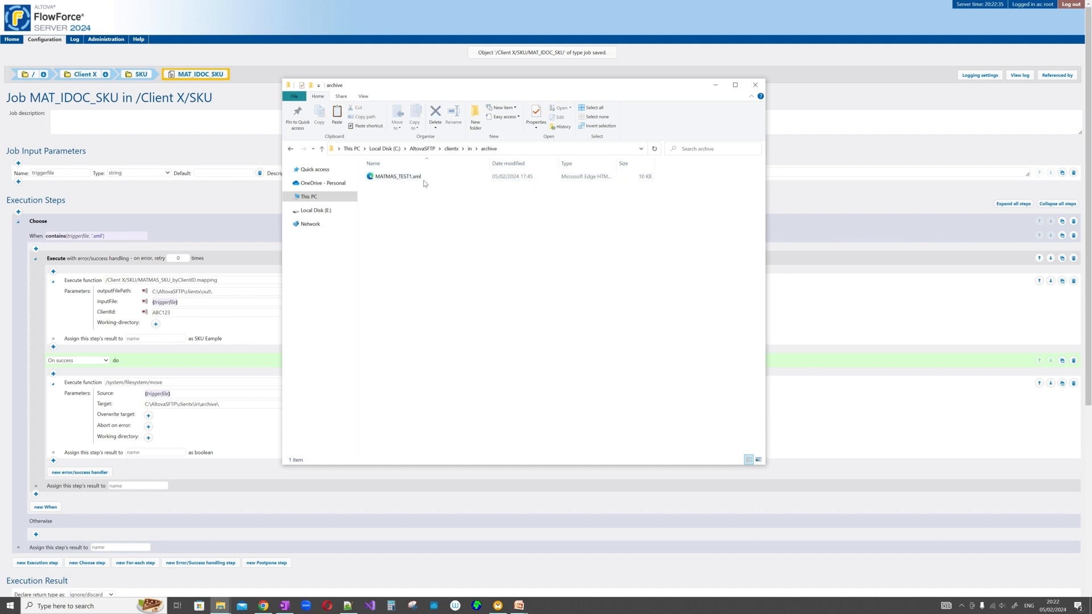
pyautogui.click(452, 150)
pyautogui.doubleClick(380, 185)
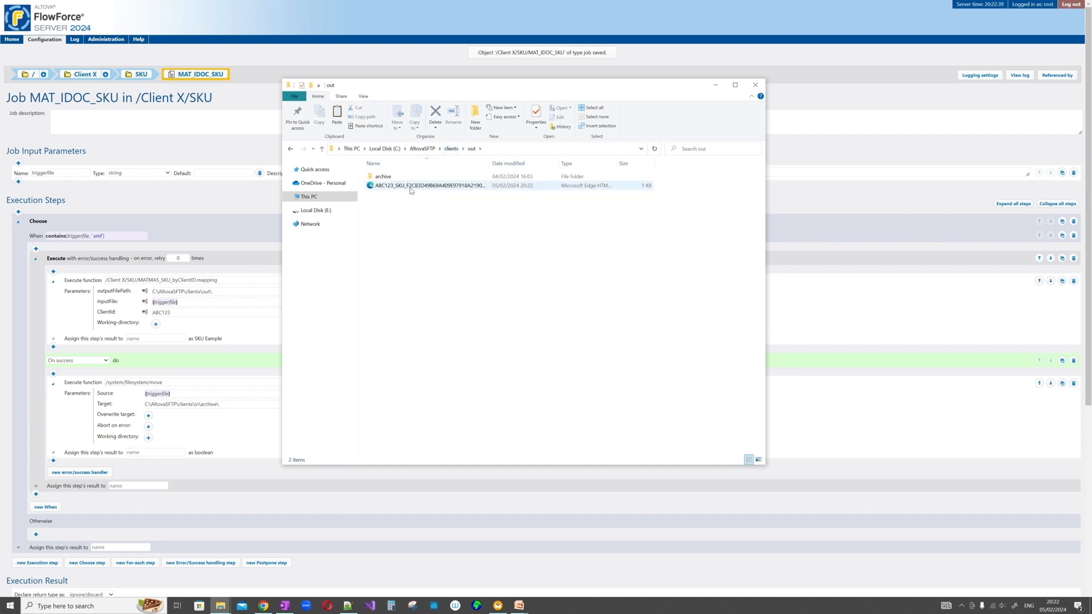
pyautogui.click(411, 187)
pyautogui.moveTo(490, 164); pyautogui.dragTo(555, 164)
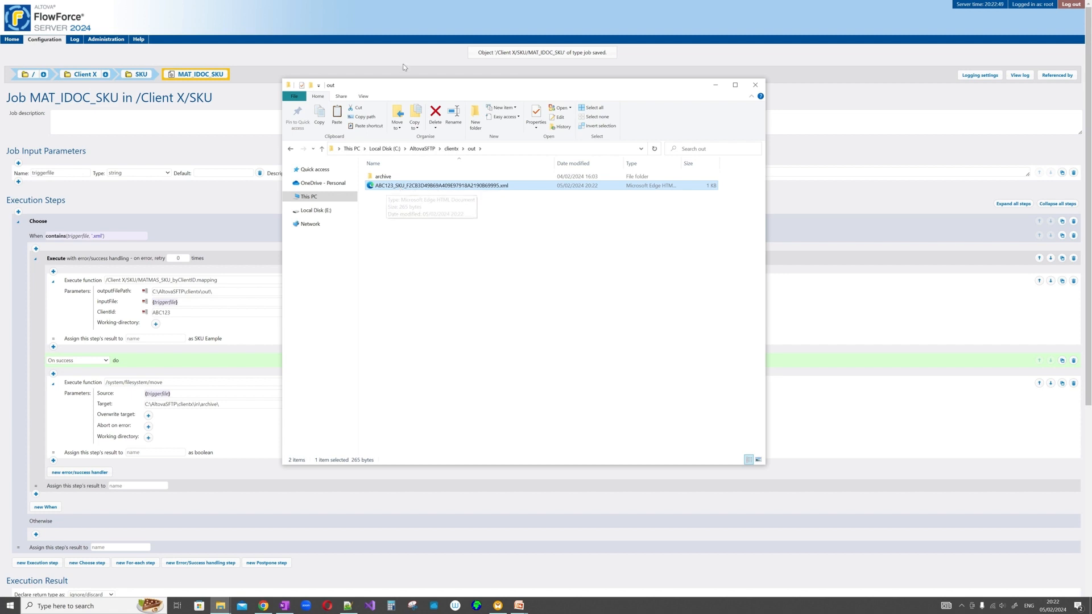
pyautogui.doubleClick(471, 186)
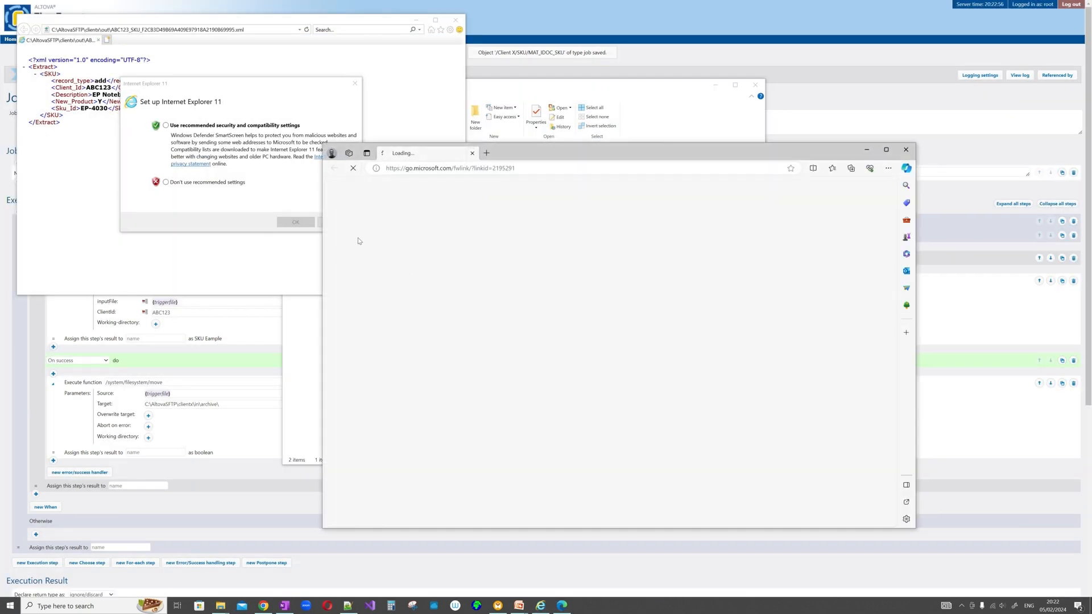
pyautogui.click(906, 149)
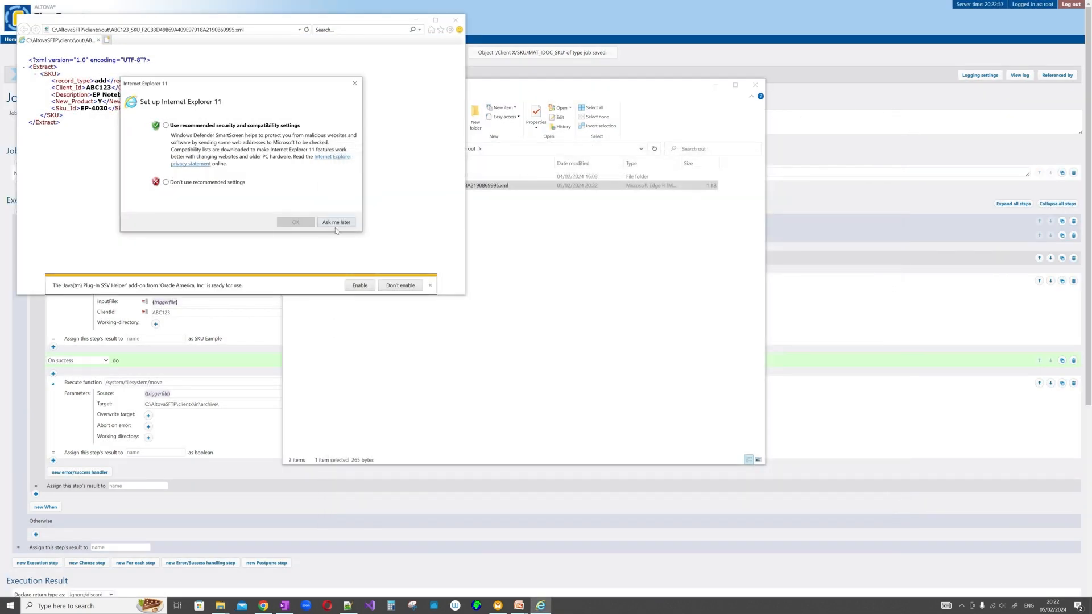
pyautogui.click(335, 221)
pyautogui.click(908, 149)
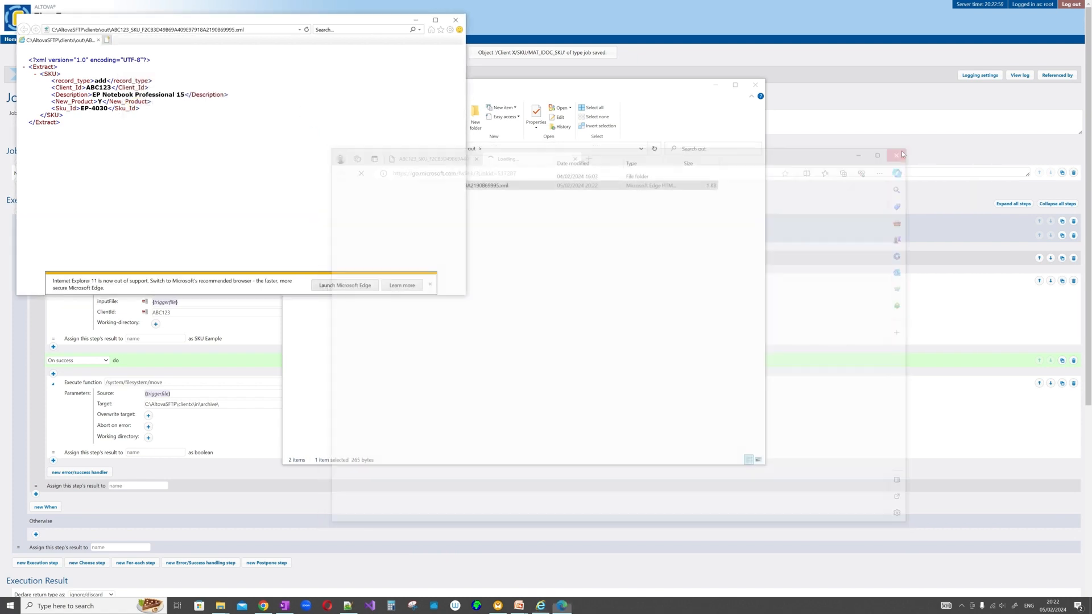
pyautogui.click(430, 285)
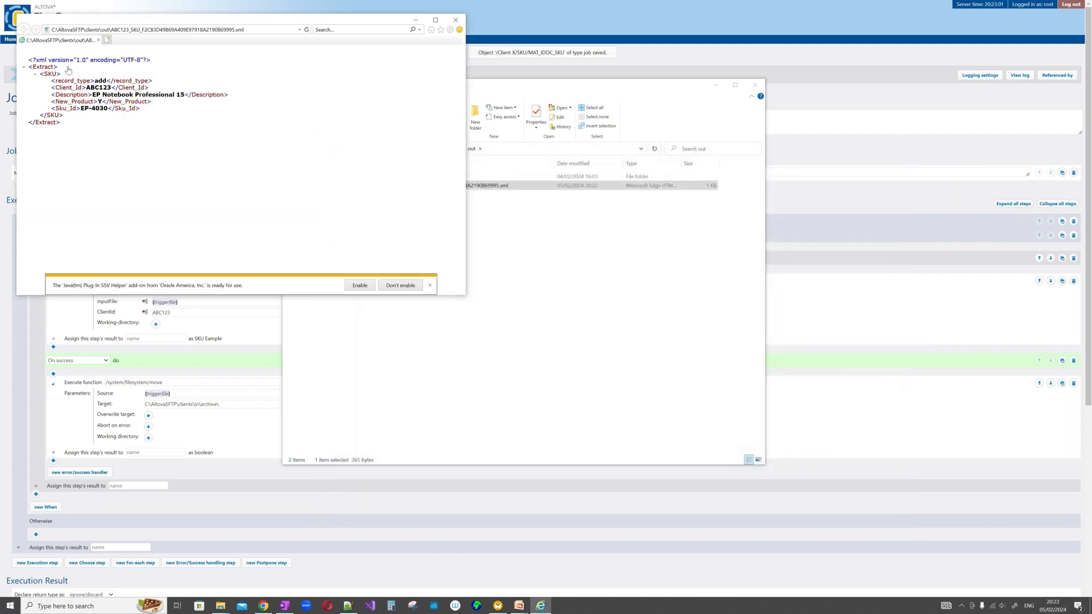
pyautogui.moveTo(353, 24); pyautogui.dragTo(550, 90)
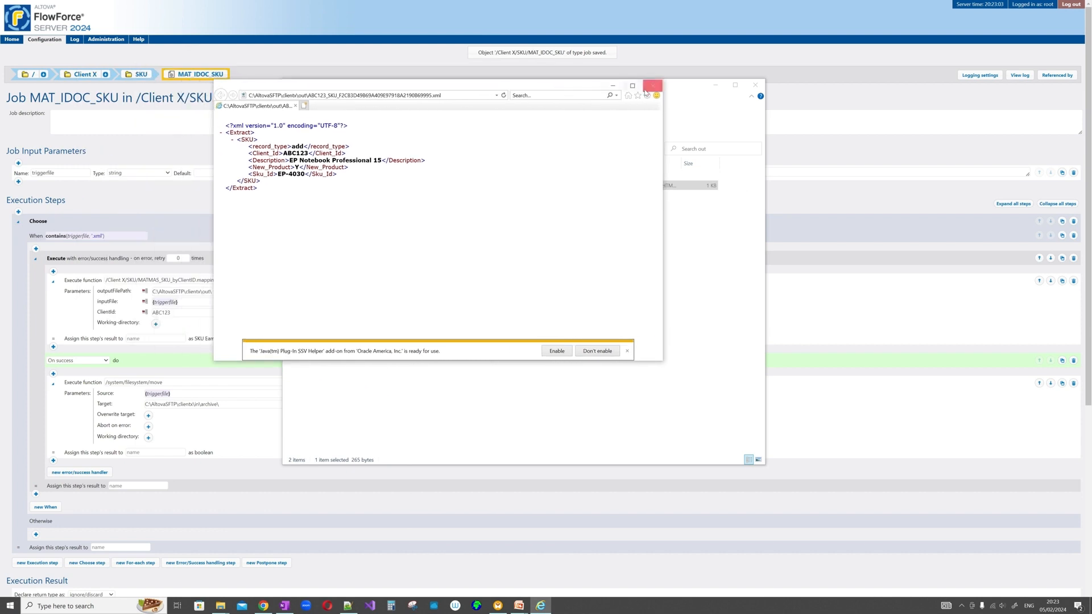
pyautogui.click(652, 87)
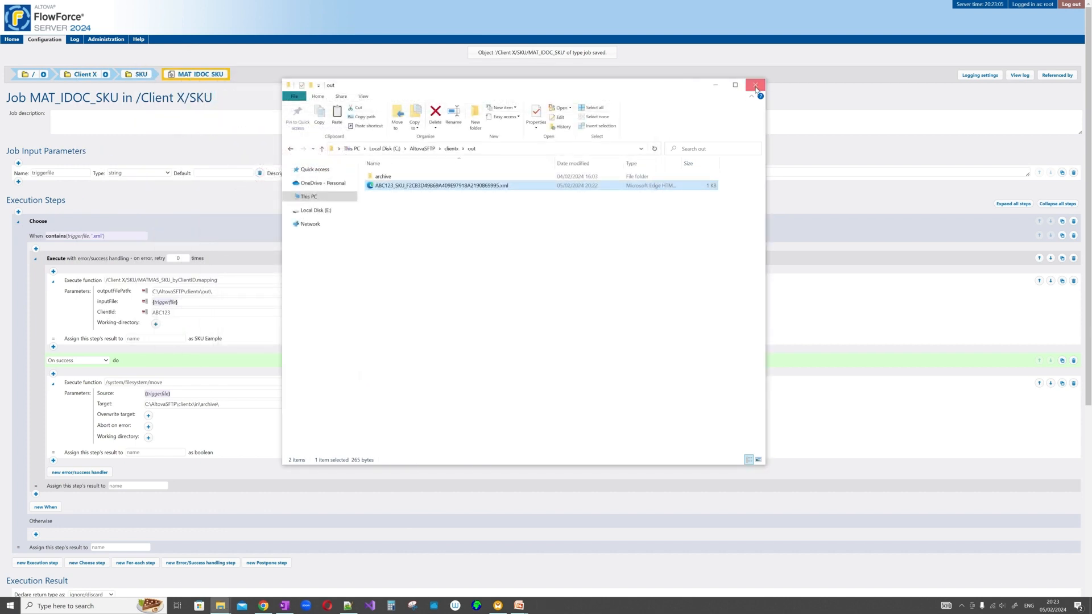
# - Minimize File Explorer and scroll through the saved MAT_IDOC_SKU job page
pyautogui.click(716, 86)
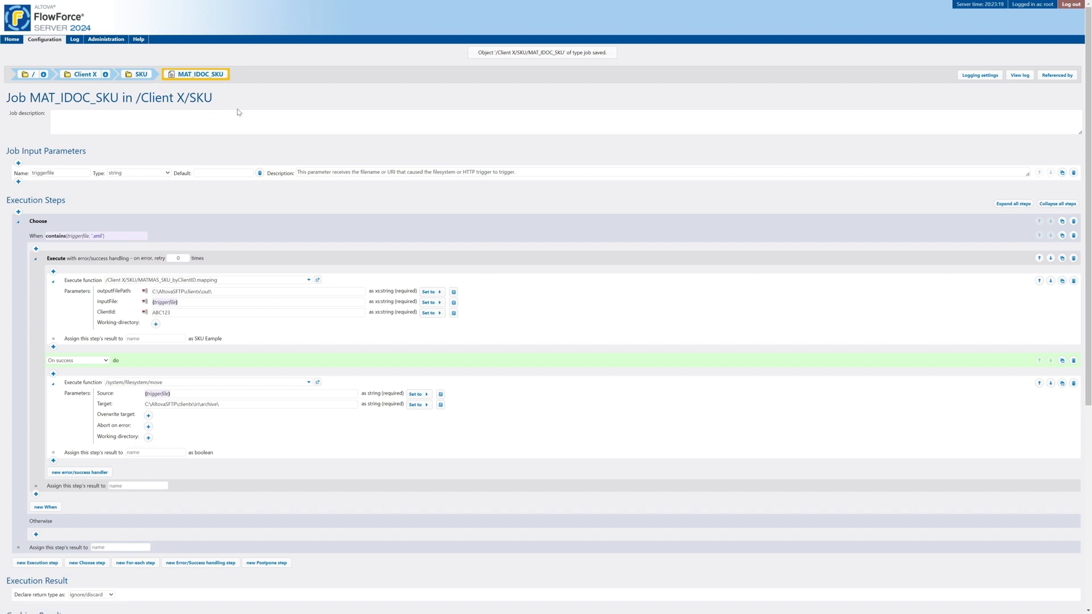
pyautogui.scroll(-2, 239, 112)
pyautogui.scroll(-1, 217, 161)
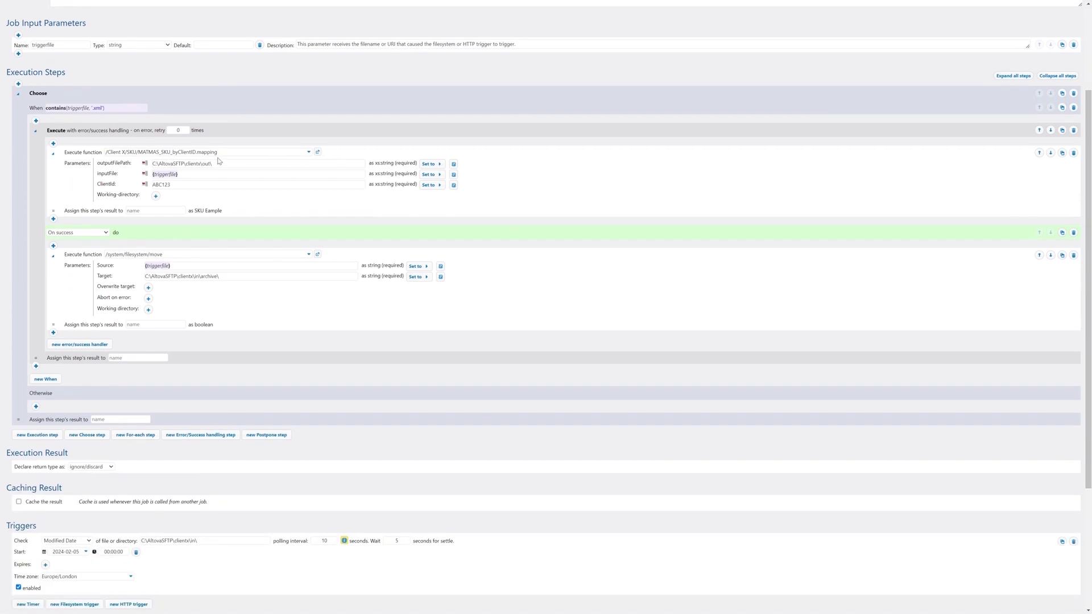
pyautogui.scroll(-4, 219, 159)
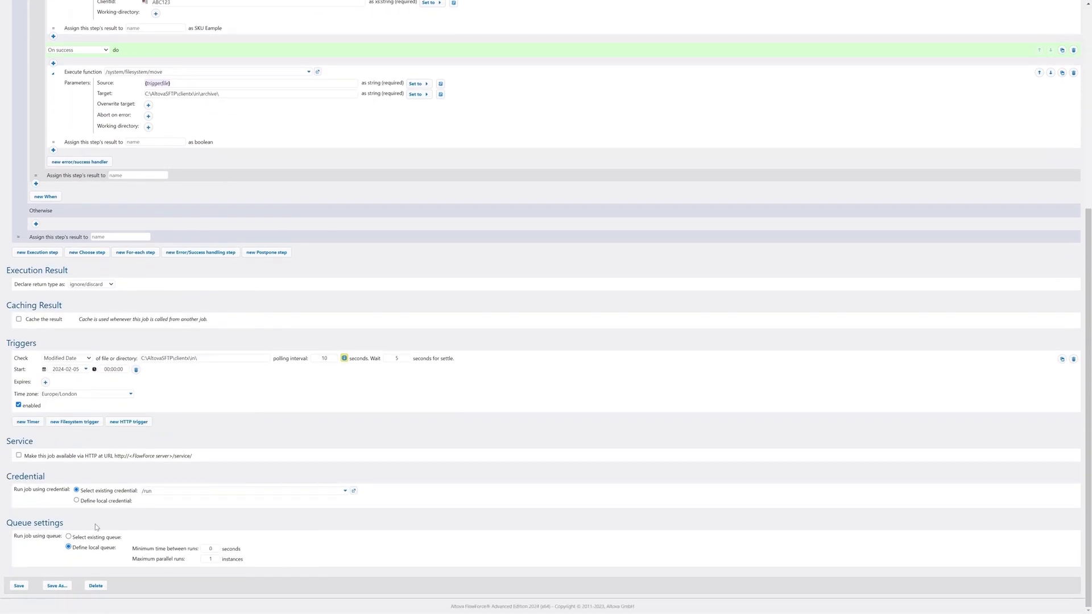
pyautogui.scroll(5, 241, 344)
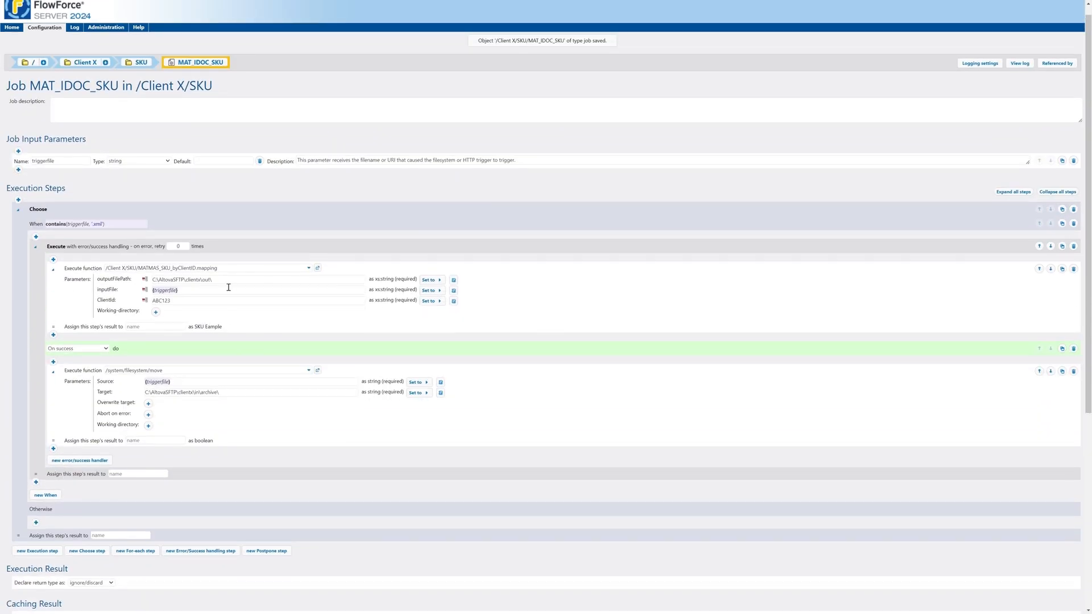